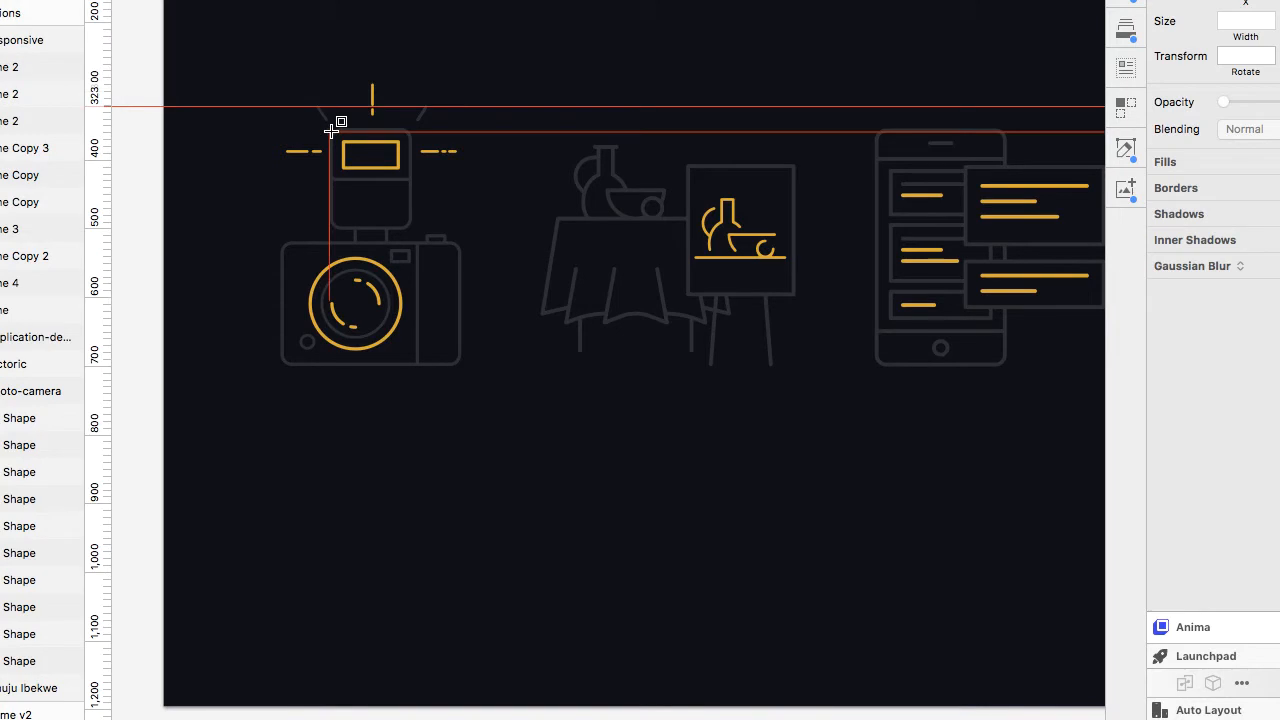
Draw a rectangle over the camera's flash unit and turn off its fill.
scroll(331, 131, "up", 5)
left_click_drag(455, 300, 456, 301)
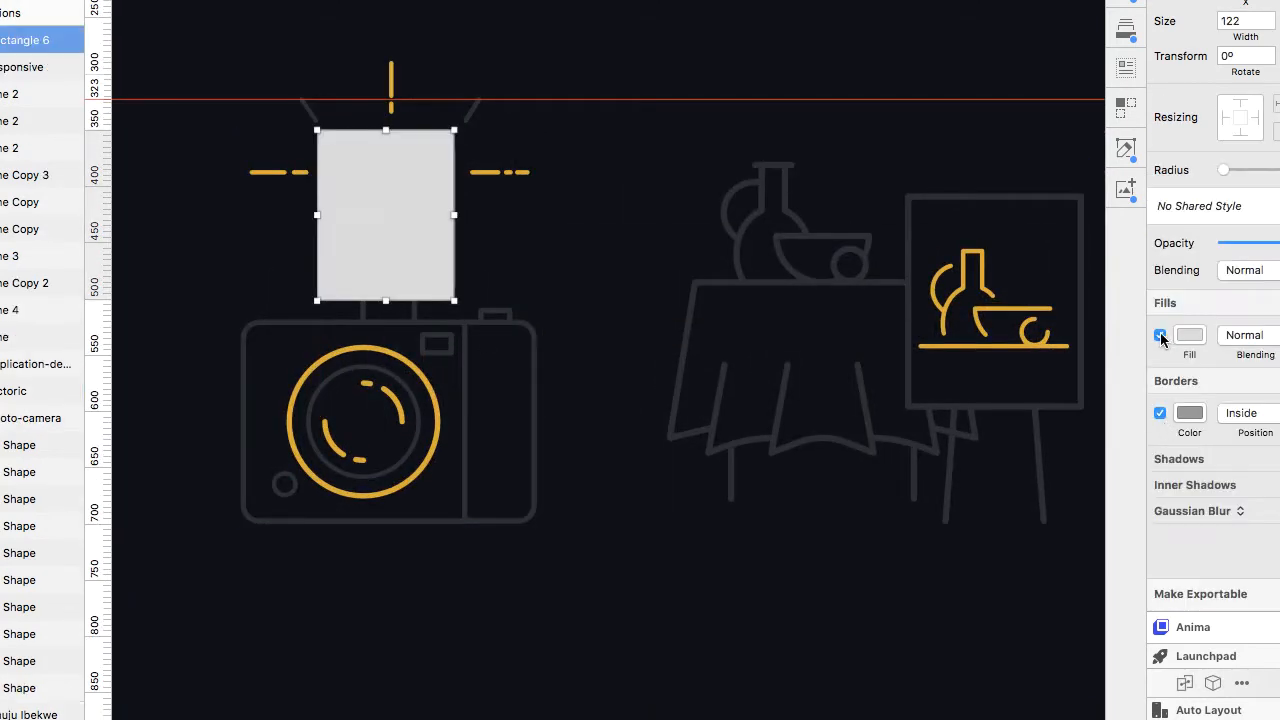
left_click(1160, 335)
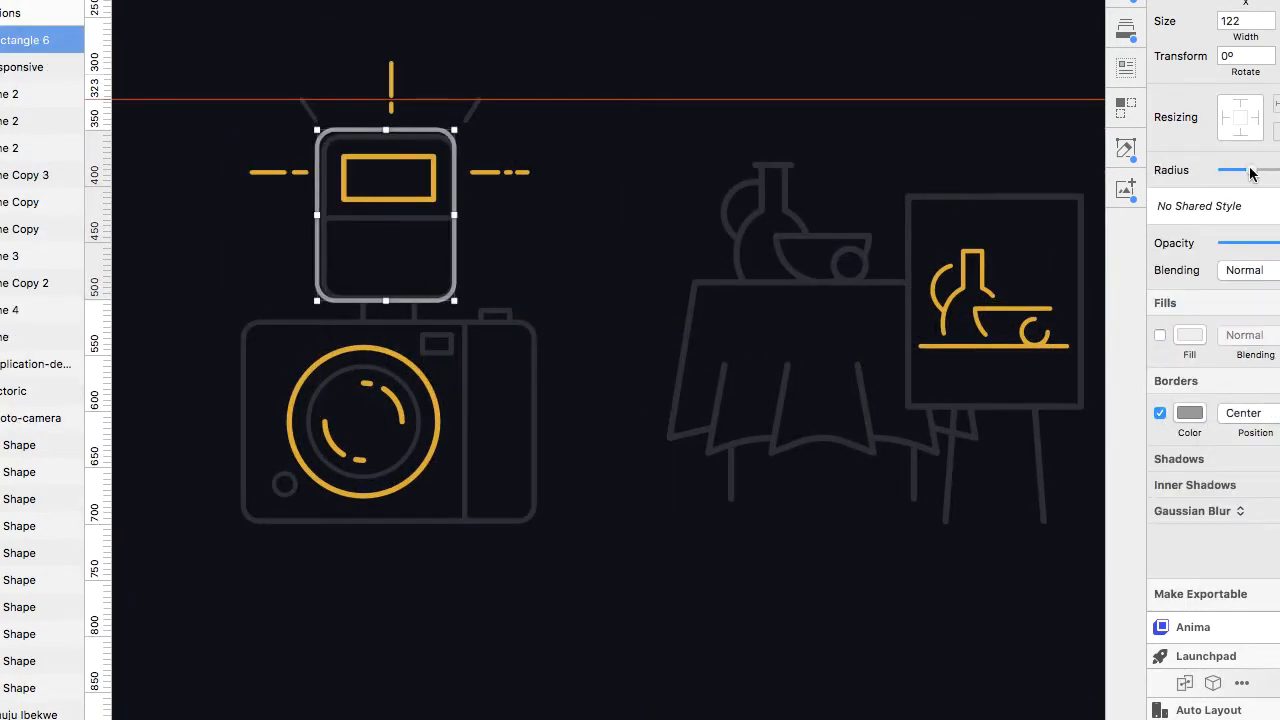
Adjust the flash rectangle's left and bottom edges to match the flash outline, about 117 px wide.
scroll(443, 234, "up", 8)
left_click_drag(193, 205, 205, 205)
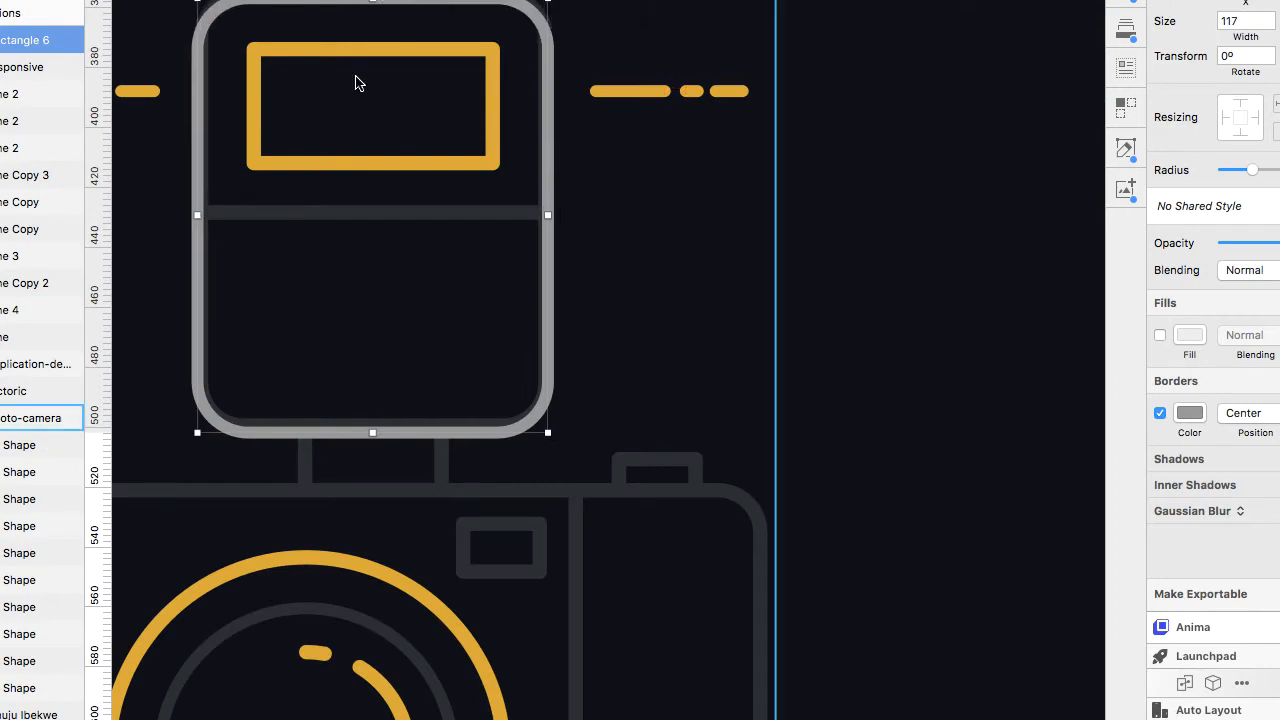
left_click_drag(372, 433, 372, 424)
Draw a horizontal line across the flash body along its divider.
scroll(149, 257, "left", 2)
key("l")
left_click_drag(242, 211, 587, 212)
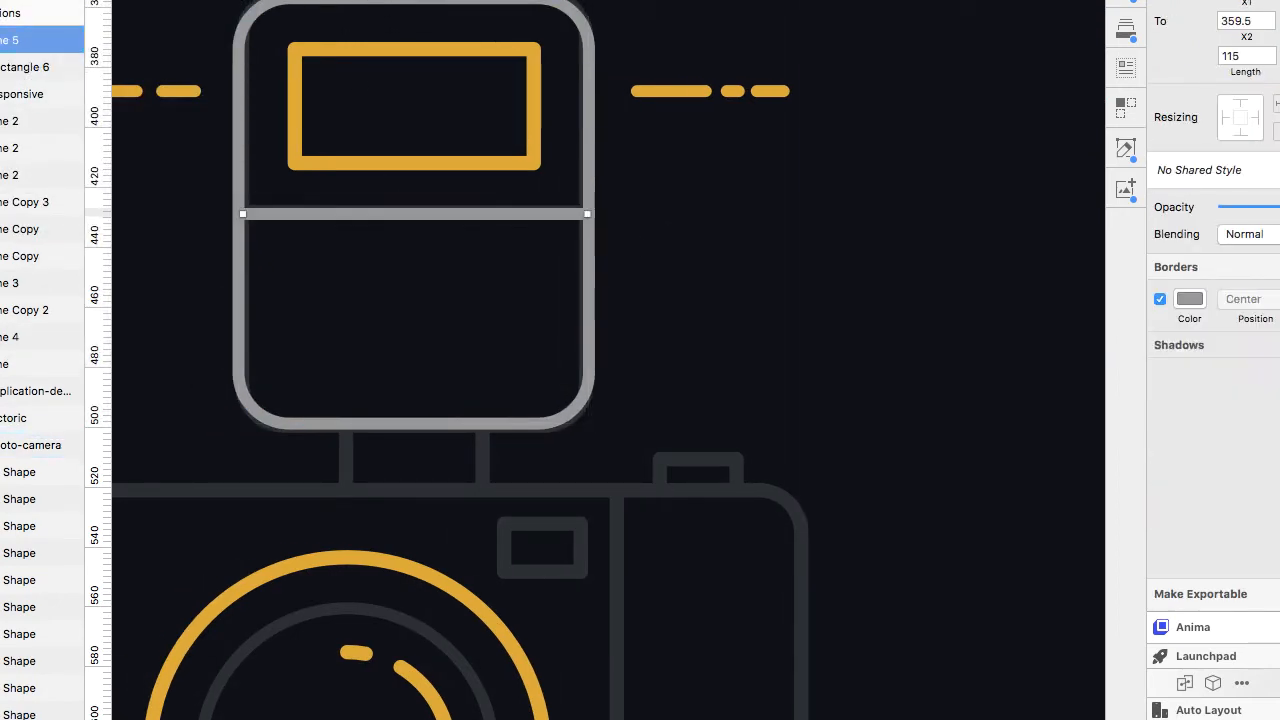
Duplicate the flash rectangle and resize it to fit over the yellow flash window, about 80 px wide.
left_click(587, 157)
left_click_drag(589, 423, 519, 292)
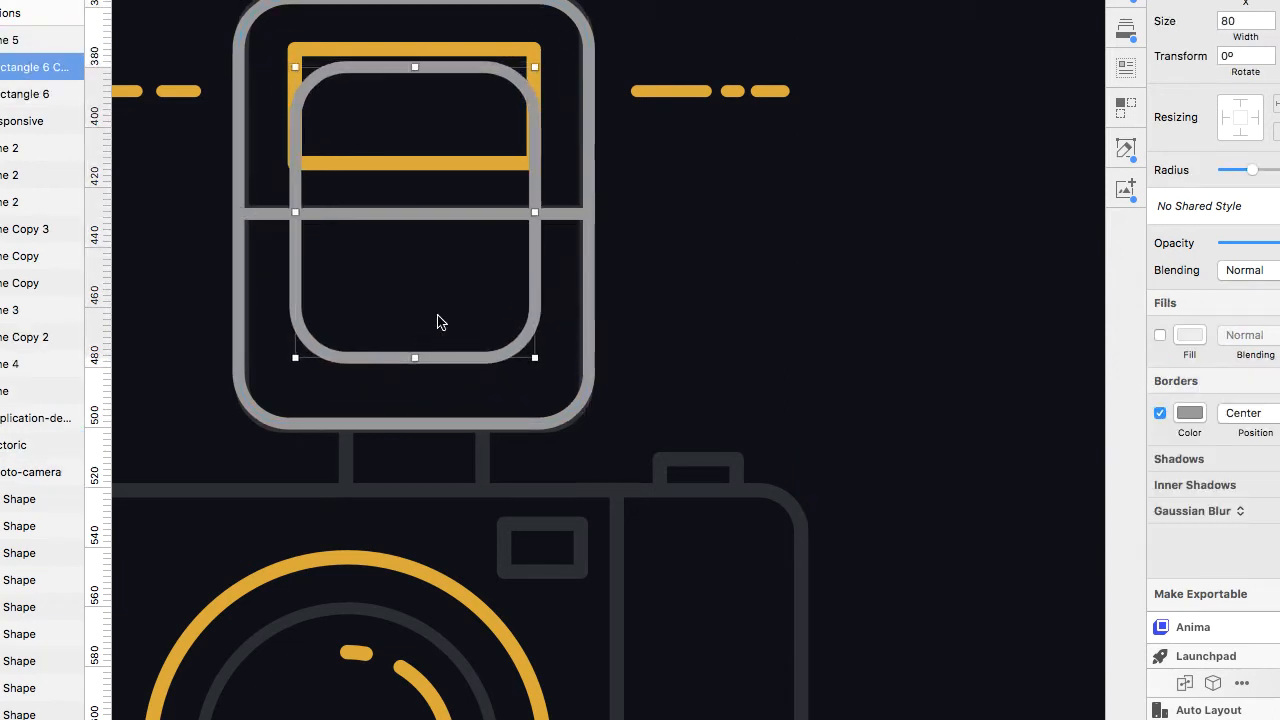
left_click_drag(414, 358, 420, 169)
left_click_drag(412, 65, 406, 43)
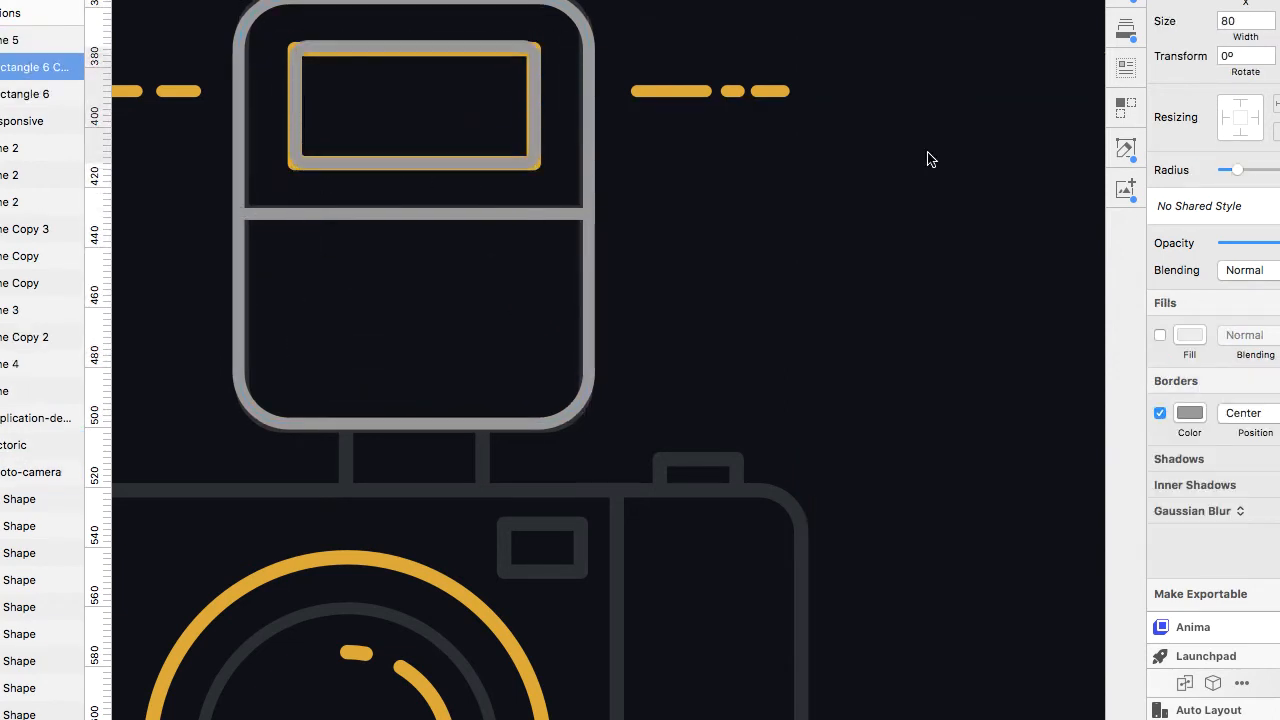
Set the window rectangle's border to the yellow document colour.
left_click(1189, 413)
left_click(1158, 527)
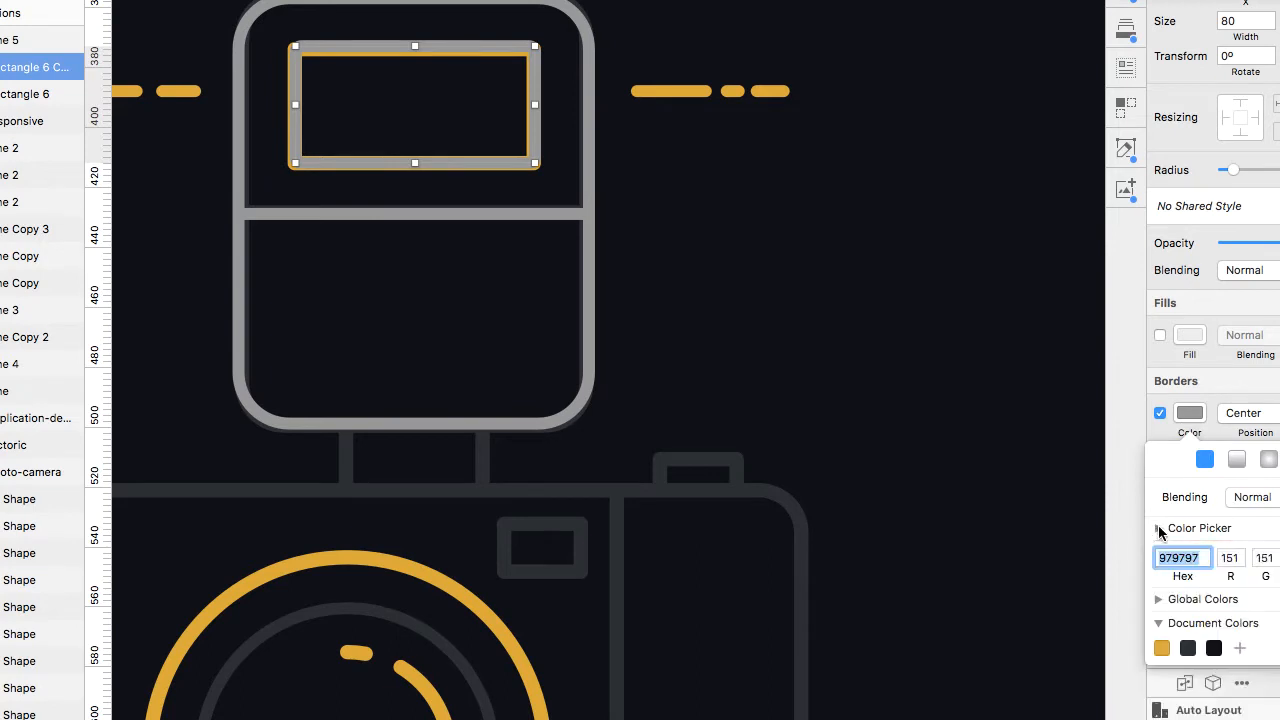
left_click(1161, 648)
Duplicate the divider line and reshape it into the two short vertical connectors between flash and camera body.
scroll(527, 335, "down", 3)
scroll(527, 335, "left", 3)
left_click(529, 127)
left_click_drag(529, 127, 574, 378)
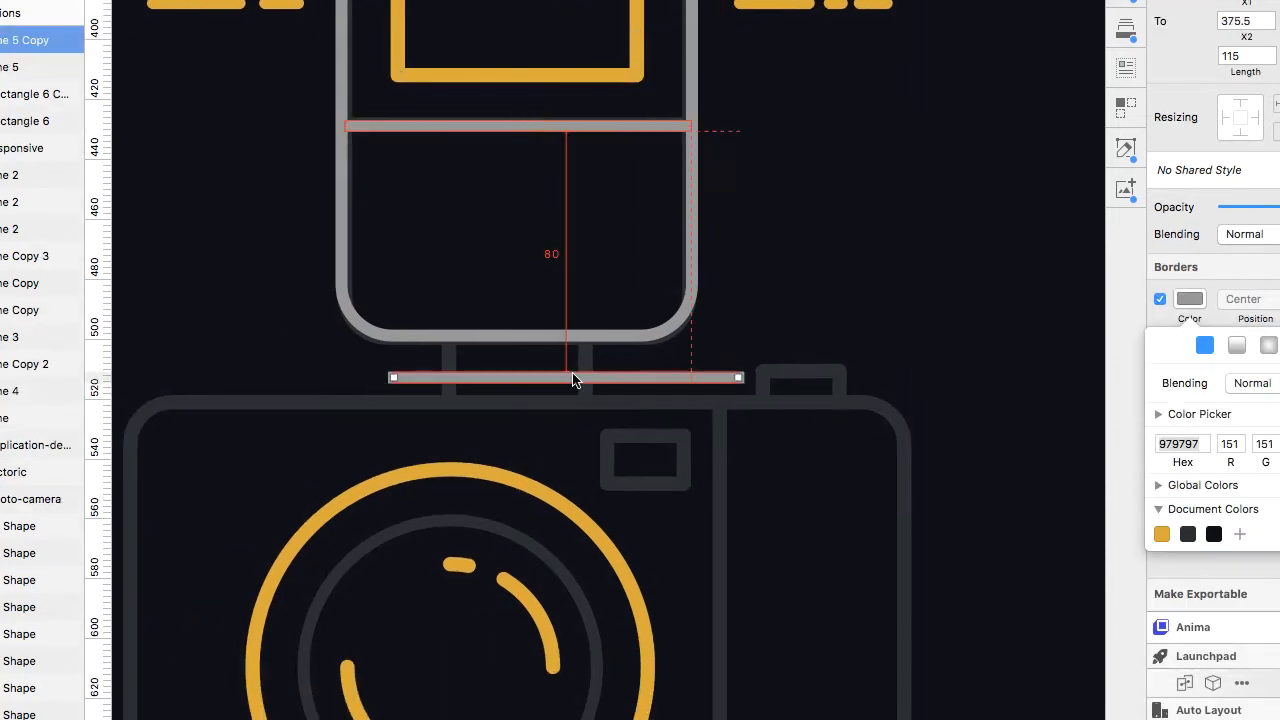
left_click(555, 287)
left_click_drag(740, 377, 394, 264)
left_click(560, 377)
left_click_drag(450, 455, 450, 397)
left_click_drag(450, 368, 586, 369)
Duplicate the flash rectangle onto the camera body and stretch it to cover the body outline.
scroll(529, 397, "down", 3)
scroll(529, 397, "down", 1)
left_click_drag(626, 215, 630, 532)
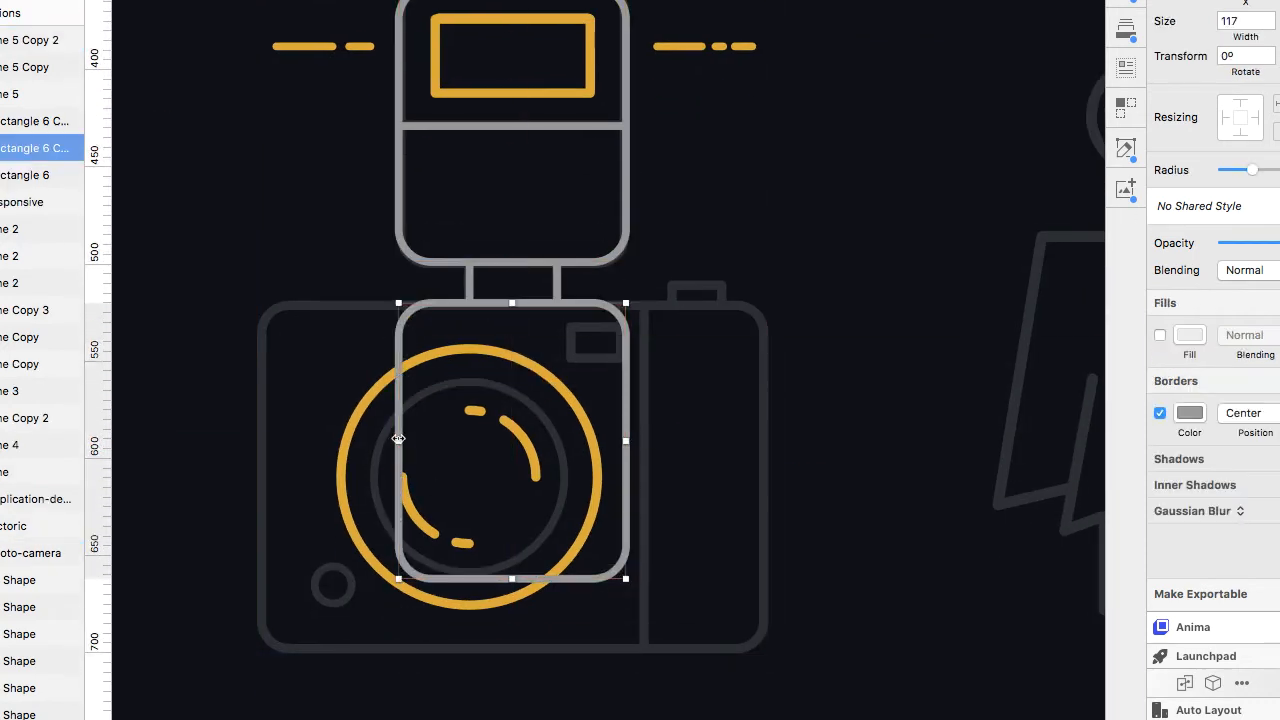
left_click_drag(398, 439, 124, 435)
left_click_drag(513, 579, 517, 647)
Duplicate a connector line onto the camera body and extend it into the full-height vertical divider.
left_click(557, 286)
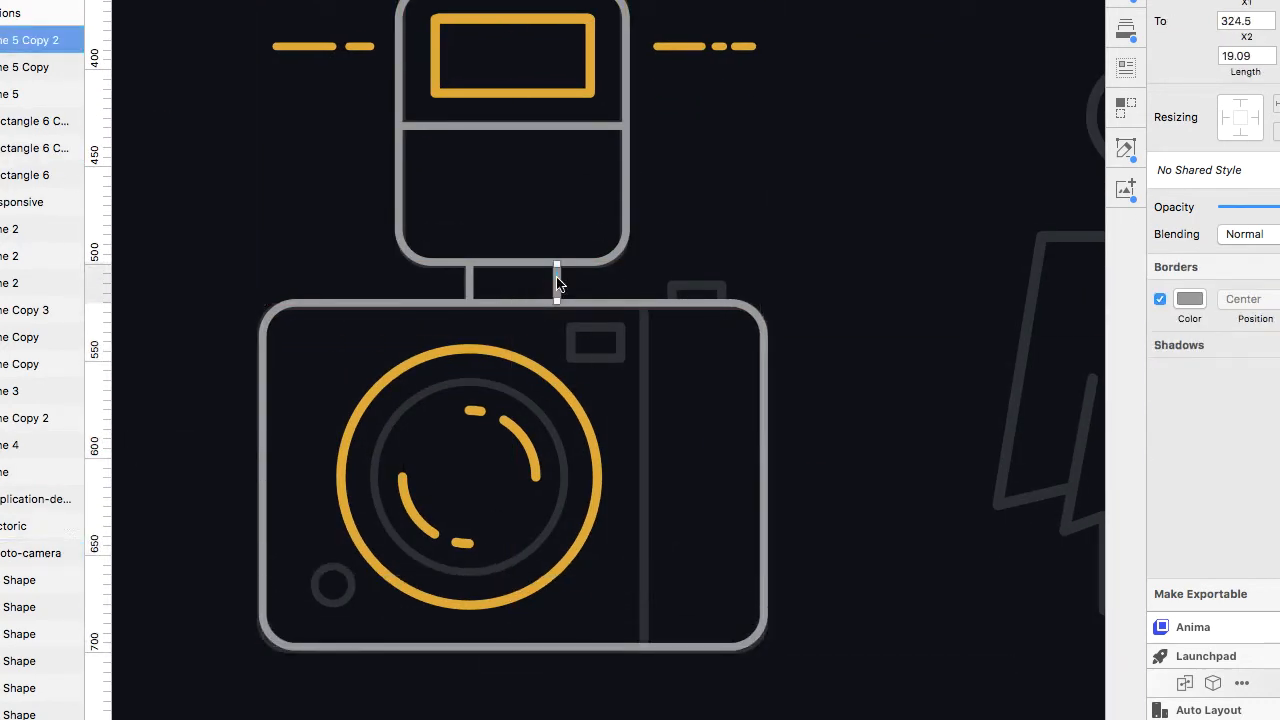
left_click_drag(557, 286, 647, 645)
left_click(648, 640)
Duplicate the window rectangle onto the viewfinder, about 26 px wide, recolour its border grey with the eyedropper and nudge it down.
left_click_drag(506, 96, 537, 397)
scroll(580, 328, "up", 4)
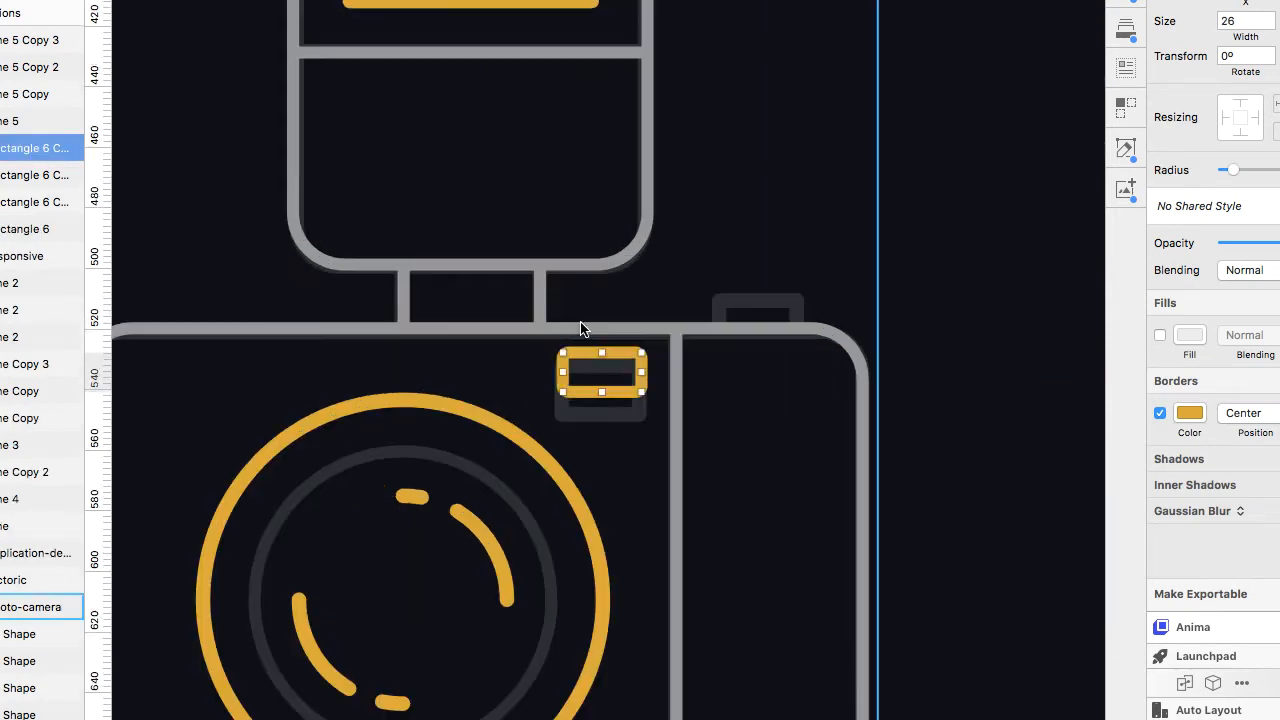
left_click(1190, 413)
left_click(1161, 529)
left_click(1167, 703)
left_click(672, 328)
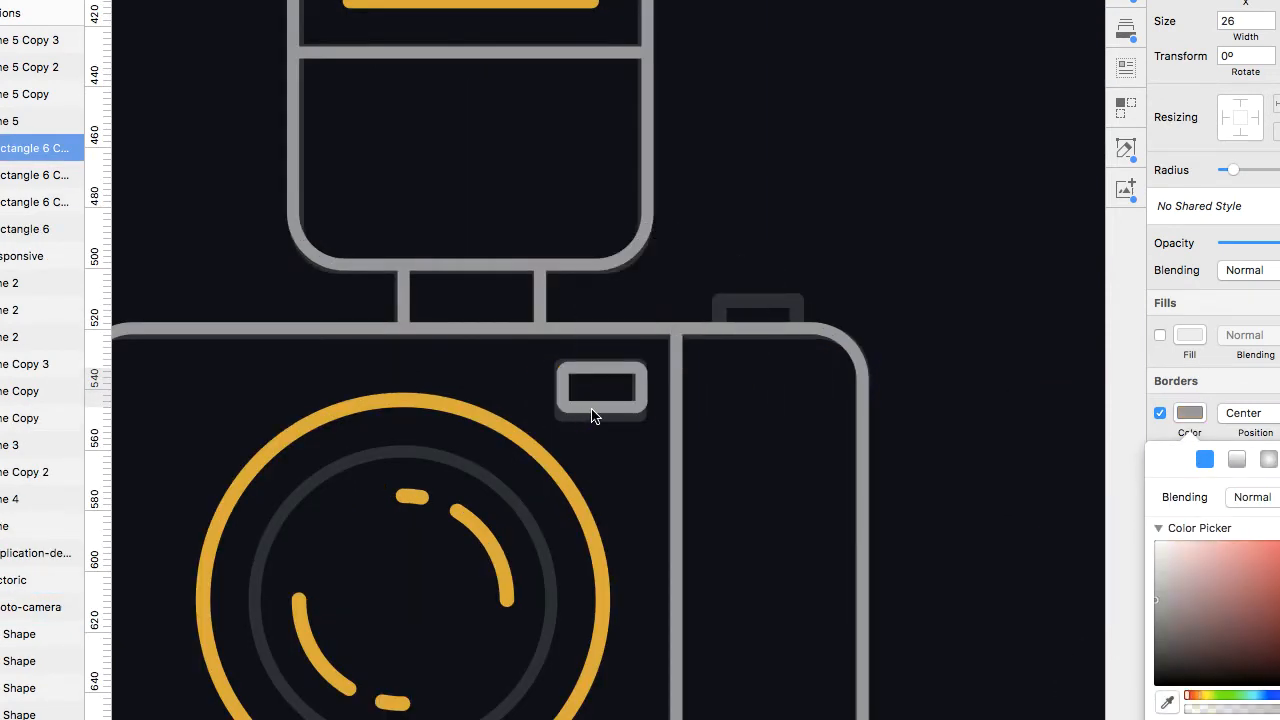
key("Down")
Draw a circle about 98 px wide over the inner lens ring and turn off its fill.
scroll(600, 412, "down", 3)
left_click(178, 24)
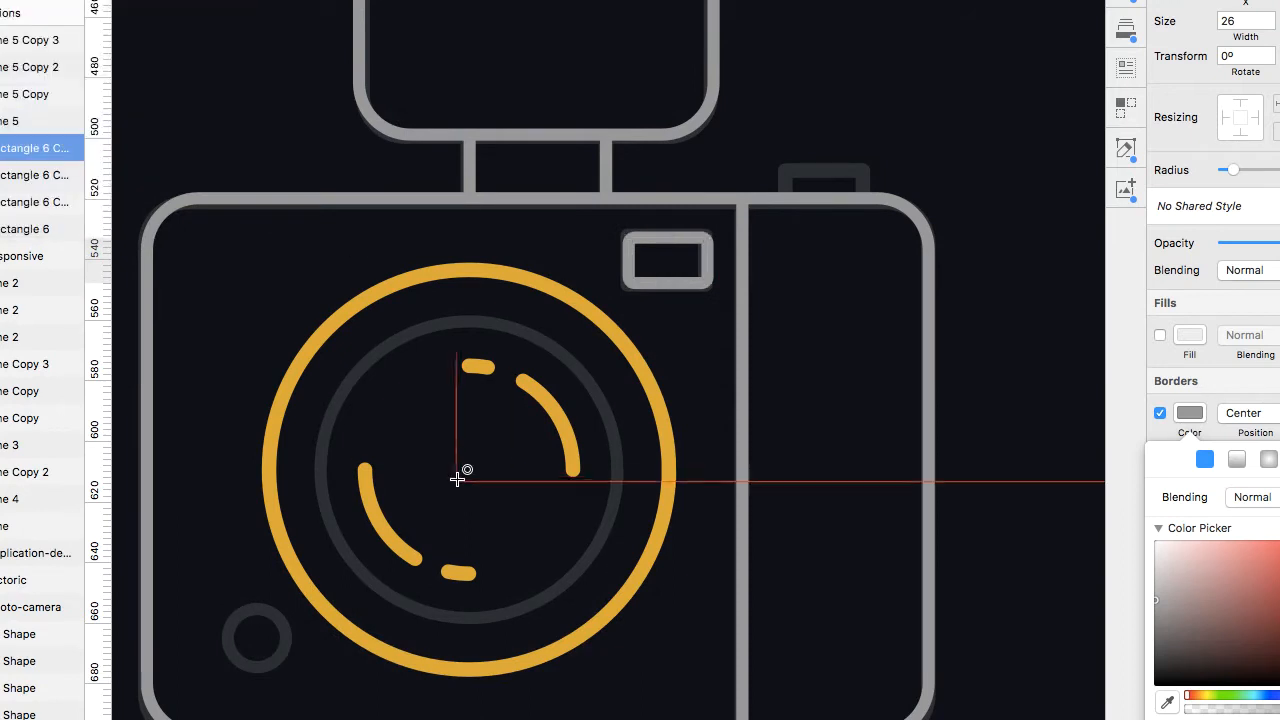
left_click_drag(565, 623, 566, 623)
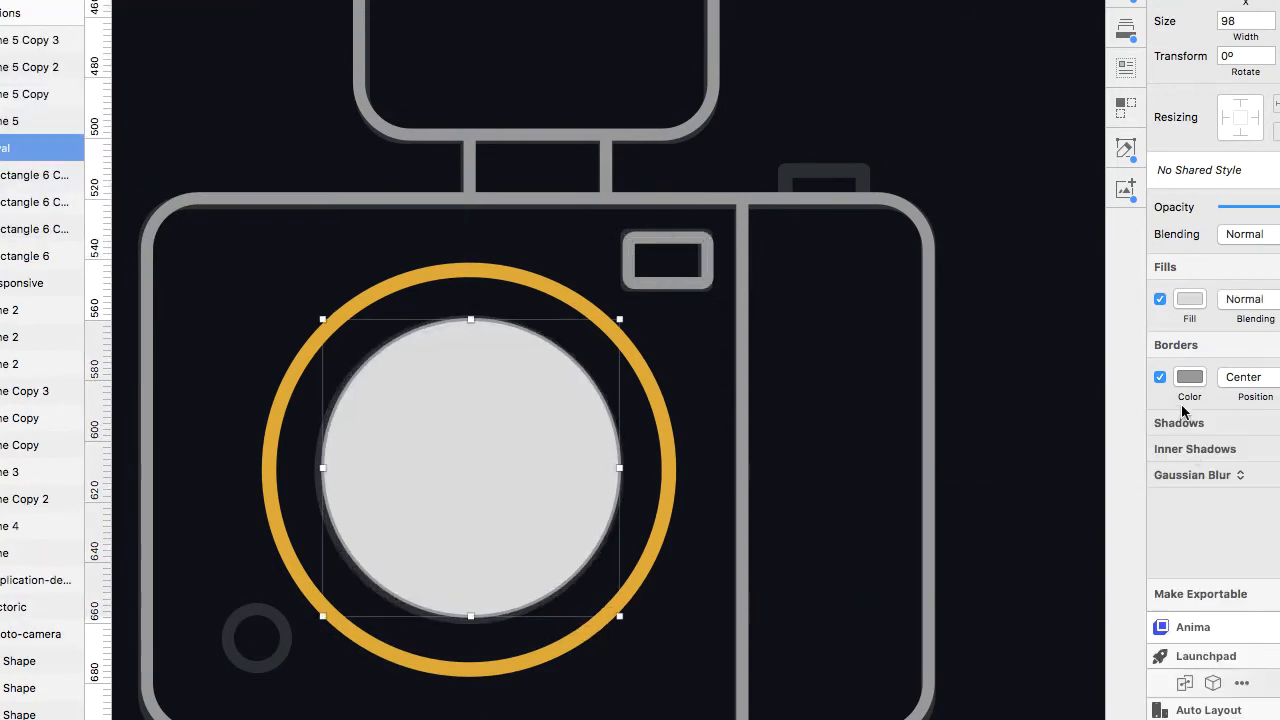
left_click(1160, 299)
Duplicate the lens circle, enlarge it over the outer lens ring to about 132 px and set its border yellow.
key("super+d")
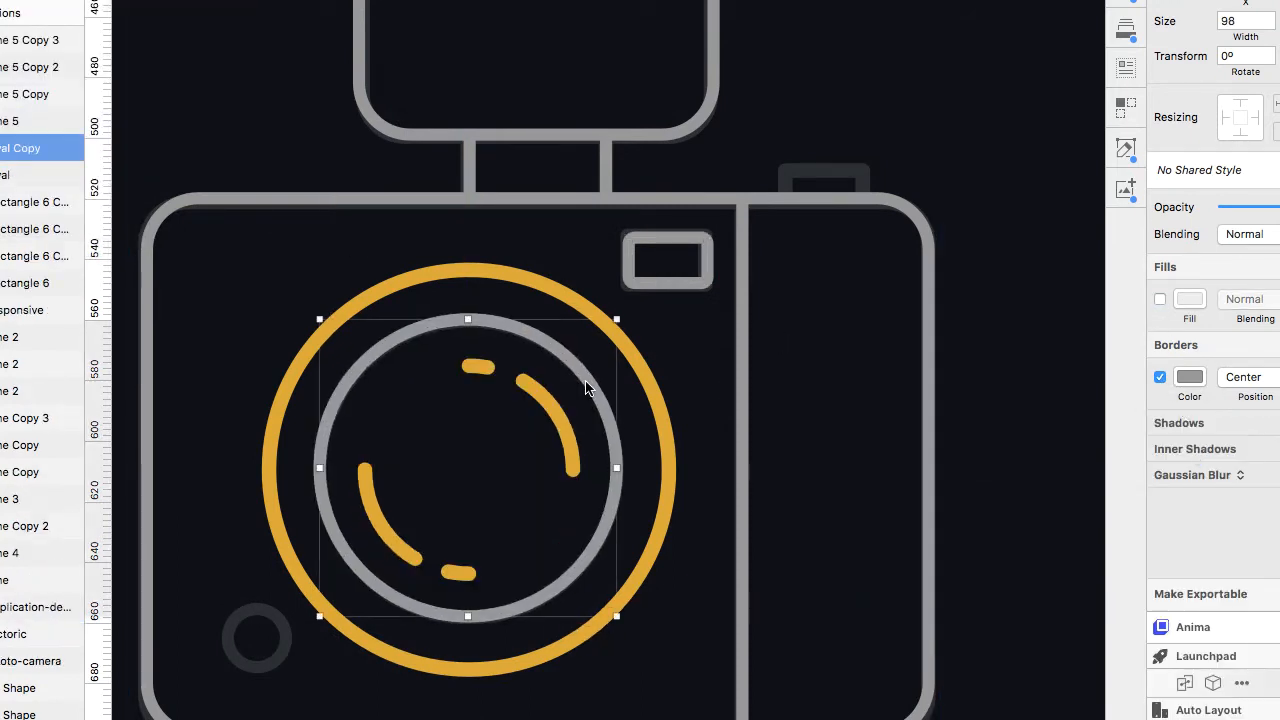
left_click_drag(621, 315, 800, 220)
left_click(1194, 373)
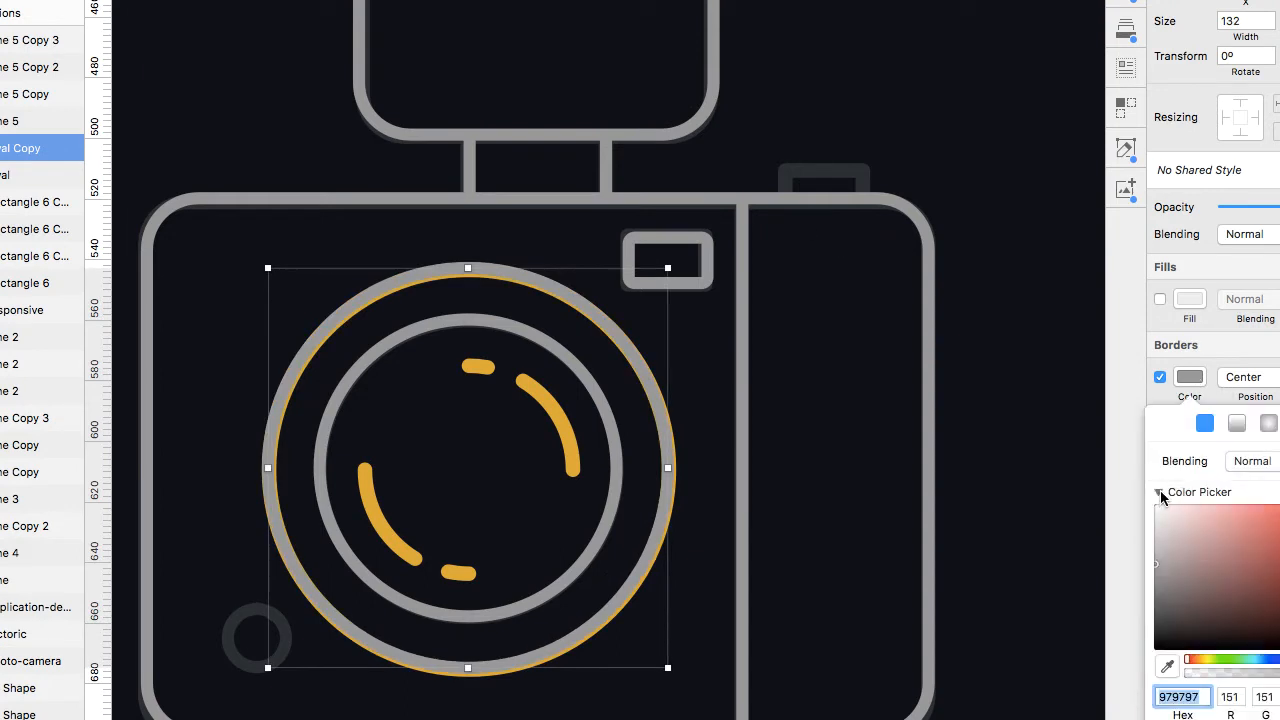
left_click(1160, 491)
left_click(1162, 612)
left_click_drag(672, 258, 828, 198)
left_click(971, 140)
Duplicate a lens circle into a small circle about 21 px wide over the camera's bottom-left button.
left_click(557, 349)
left_click_drag(557, 349, 345, 519)
left_click_drag(400, 487, 172, 652)
key("Right")
Hide the original photo-camera illustration layer.
scroll(238, 612, "down", 5)
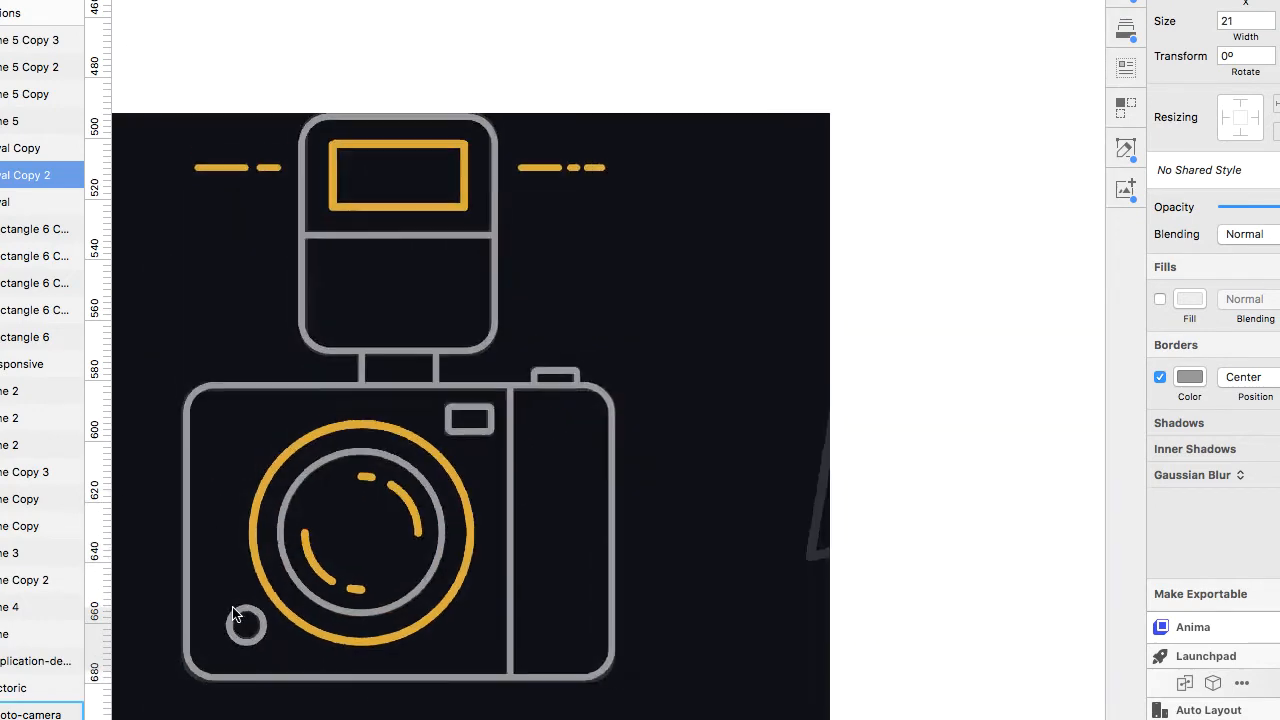
scroll(231, 608, "up", 2)
scroll(230, 606, "up", 6)
left_click(223, 340)
left_click(60, 714)
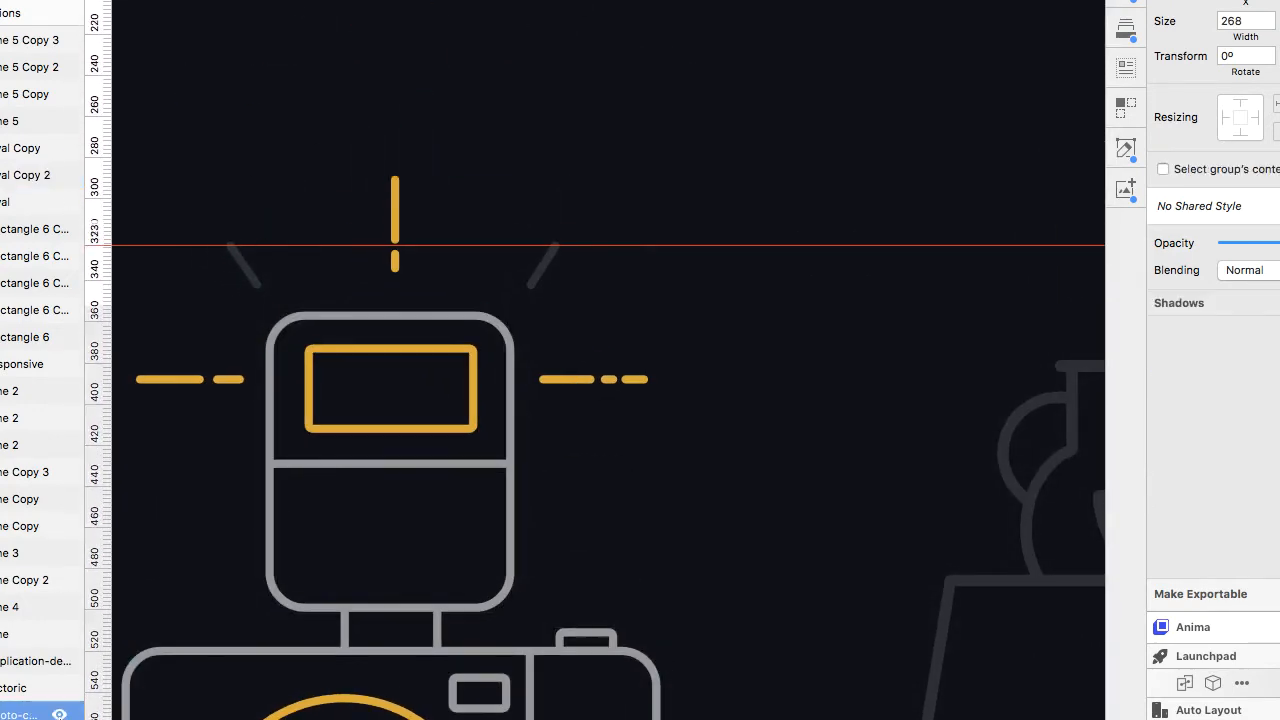
Select both diagonal flash rays and recolour their borders grey with the eyedropper.
scroll(303, 506, "down", 5)
scroll(270, 400, "up", 3)
left_click(218, 336)
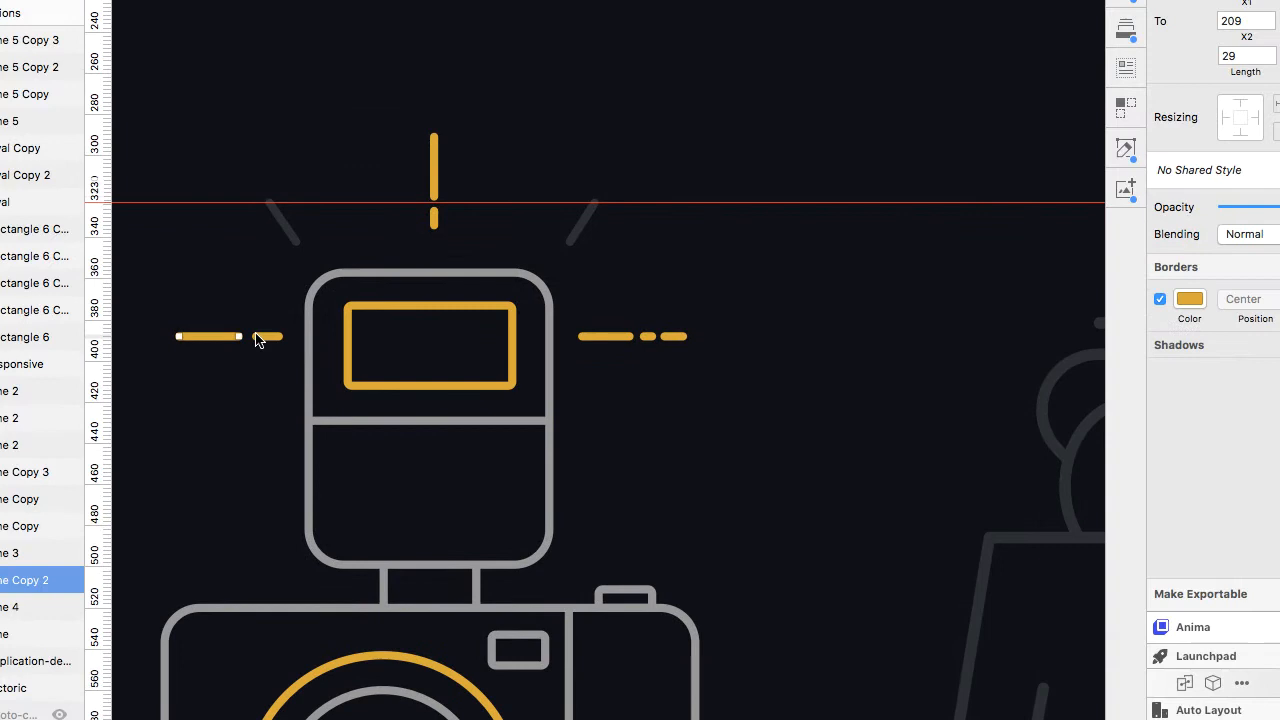
left_click(582, 223)
left_click(283, 222, "shift")
left_click(1189, 299)
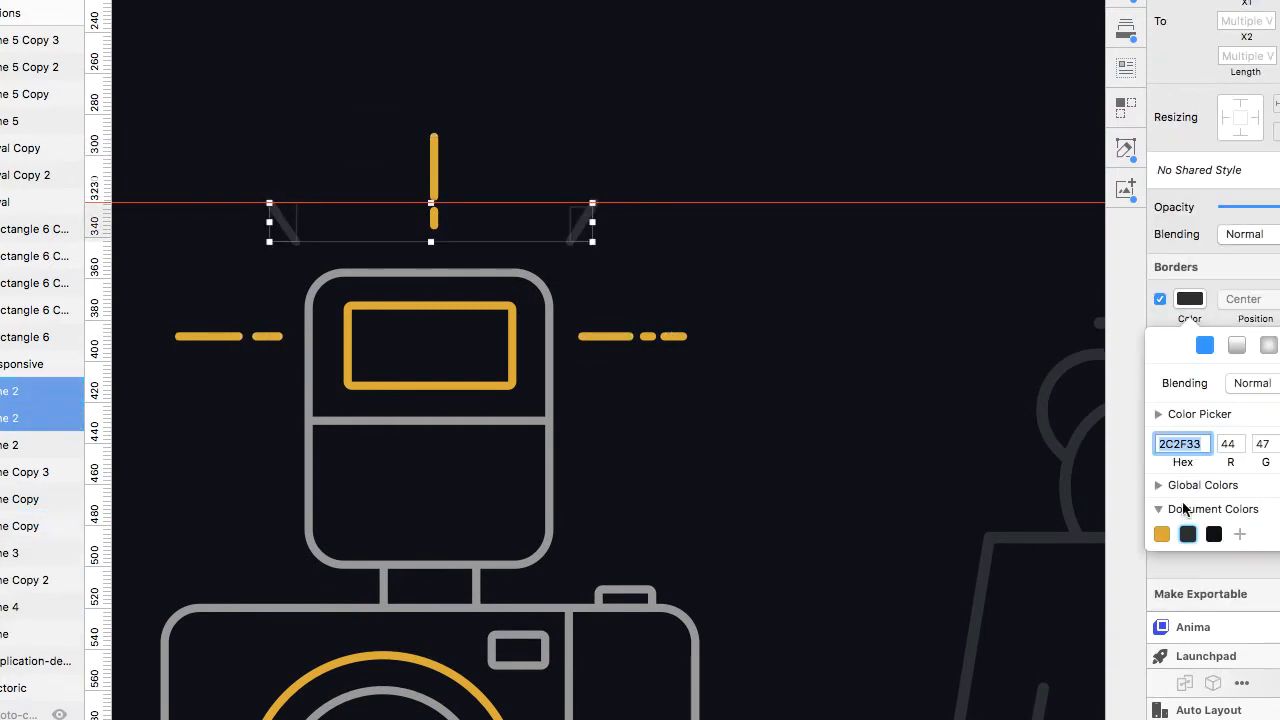
left_click(1158, 414)
left_click(1167, 590)
left_click(547, 292)
Select all the traced camera shapes, duplicate them below and group the copy.
scroll(755, 240, "down", 5)
left_click(773, 279)
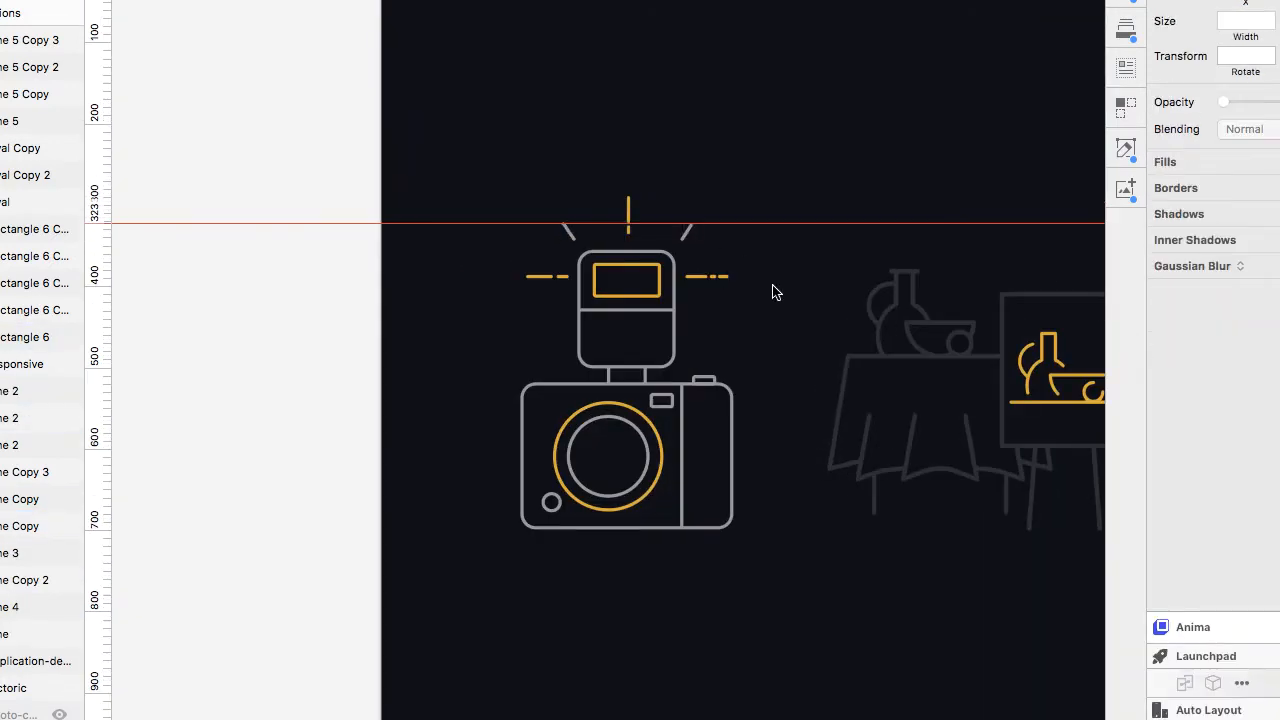
left_click_drag(771, 149, 555, 636)
scroll(503, 494, "down", 4)
scroll(503, 494, "right", 2)
key("alt")
left_click_drag(403, 1, 676, 371)
left_click_drag(603, 87, 603, 472)
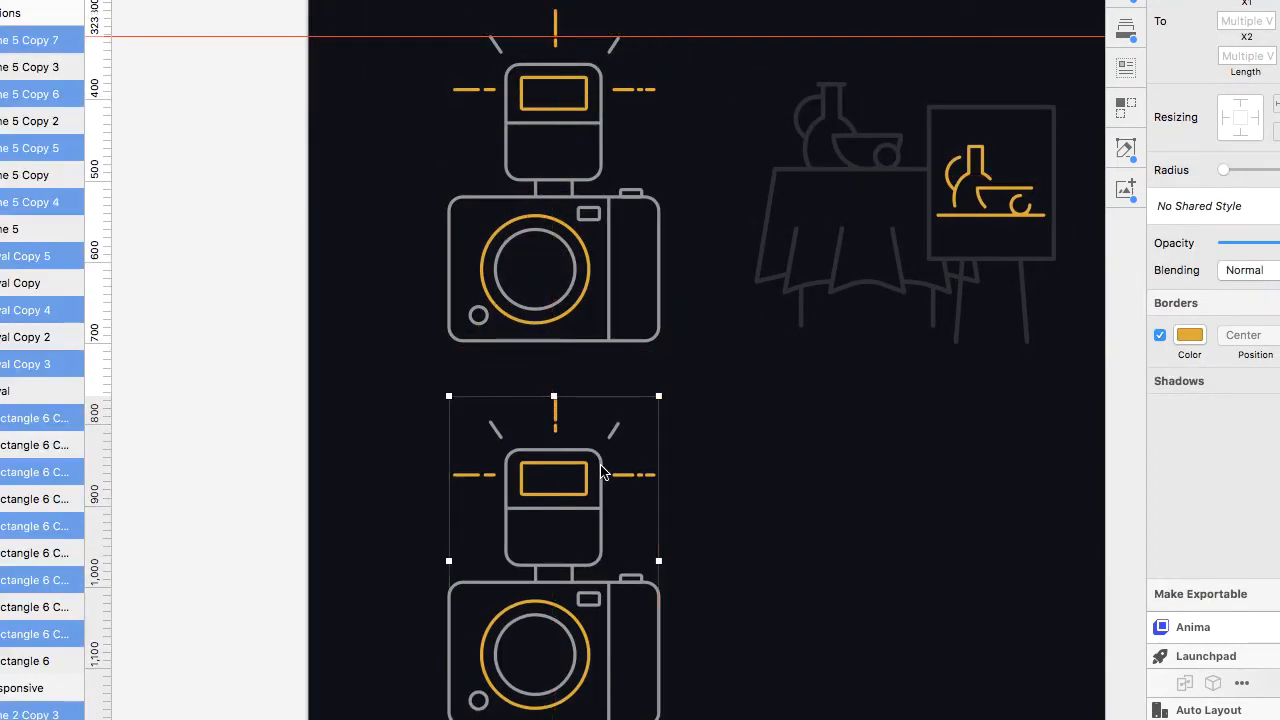
key("super+0")
scroll(678, 504, "down", 3)
key("super+g")
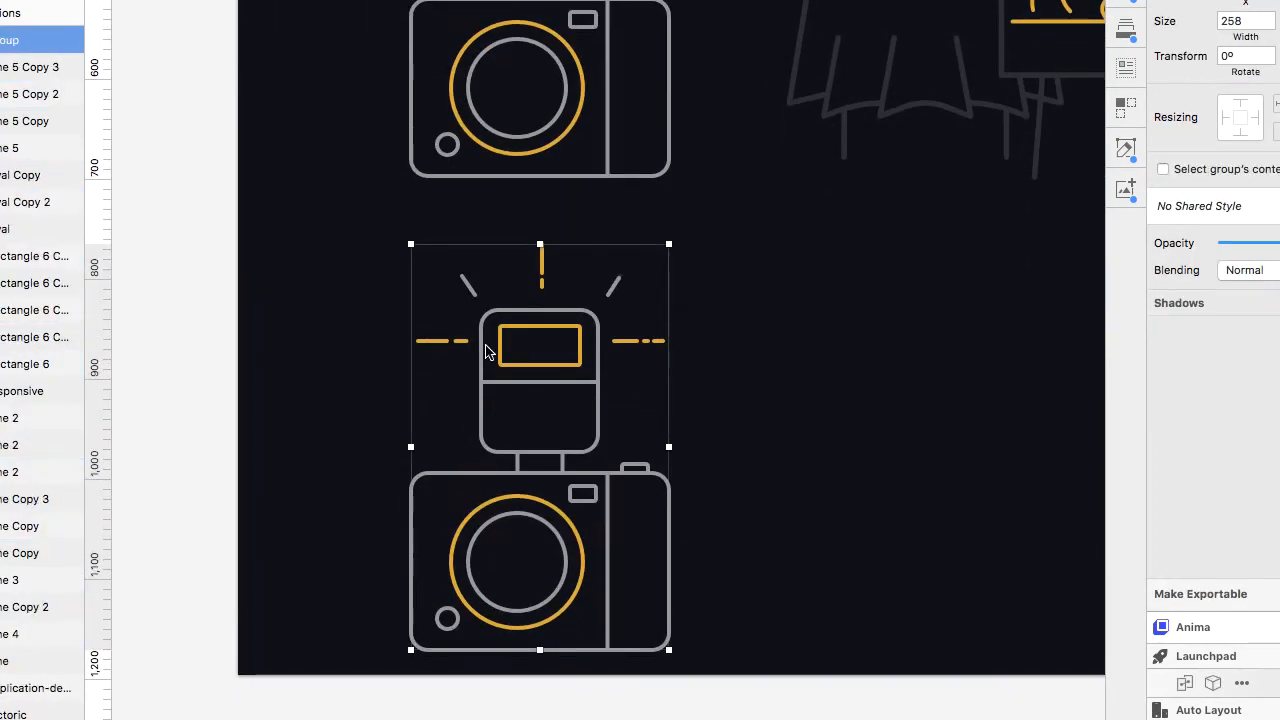
Move the grouped camera copy to its new position lower on the page.
scroll(486, 350, "left", 5)
left_click_drag(871, 411, 341, 366)
left_click(583, 403)
scroll(583, 403, "right", 7)
scroll(583, 403, "up", 3)
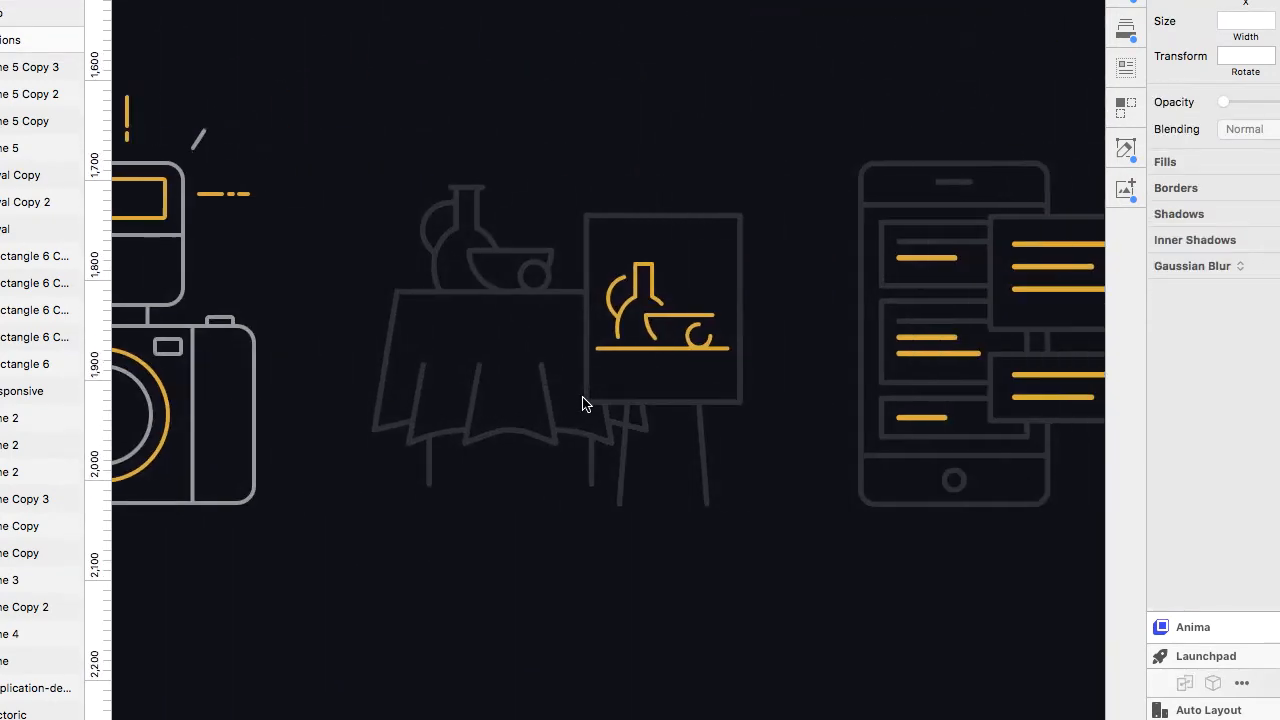
Copy the flash rectangle over to the top of the phone illustration.
scroll(583, 403, "left", 2)
left_click(348, 277)
left_click_drag(348, 277, 1021, 305)
scroll(1043, 301, "right", 6)
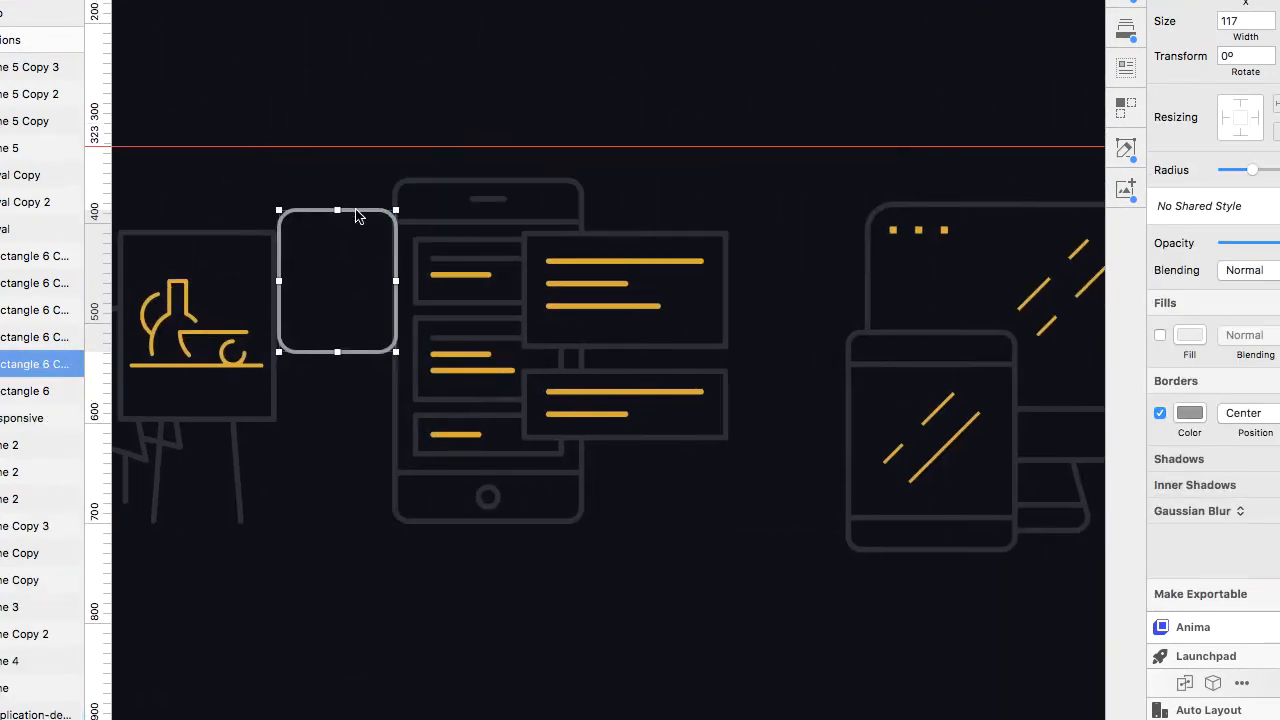
left_click_drag(356, 208, 474, 180)
Resize the copied rectangle to fit the phone outline, about 188 px wide.
scroll(474, 180, "up", 5)
key("Up")
left_click_drag(607, 430, 857, 415)
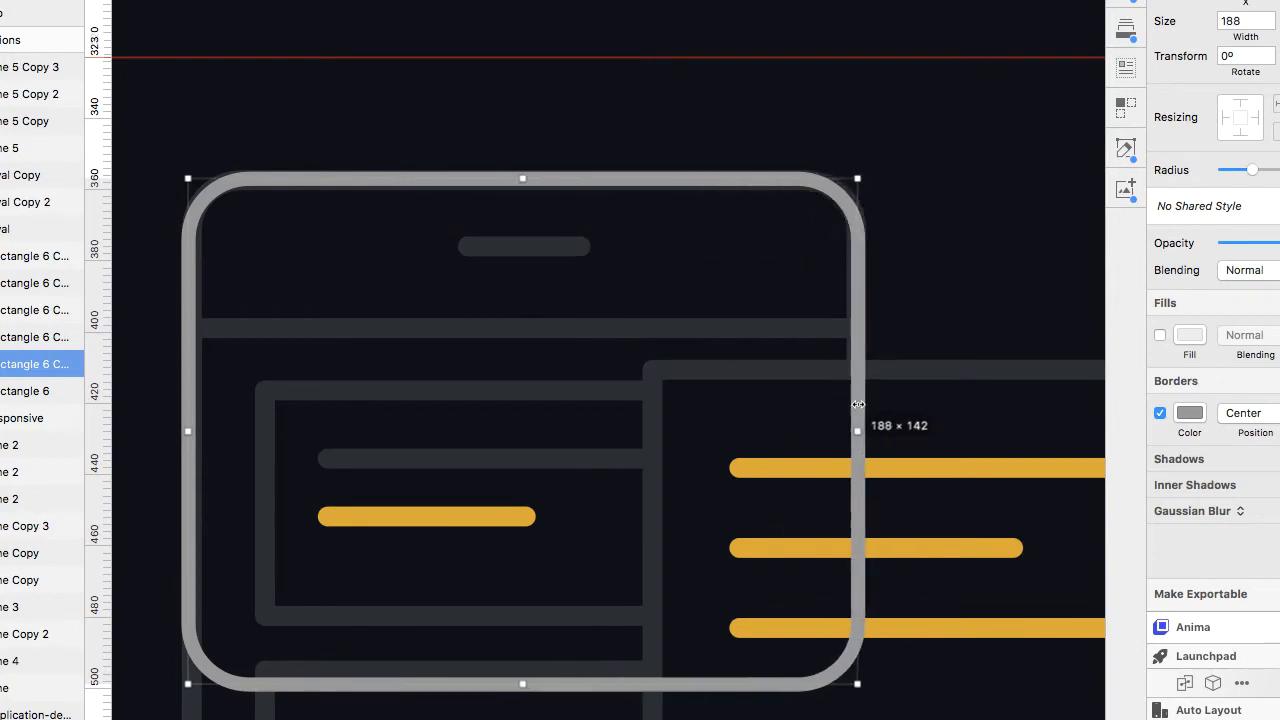
scroll(857, 409, "down", 5)
scroll(857, 409, "right", 4)
left_click_drag(498, 294, 498, 621)
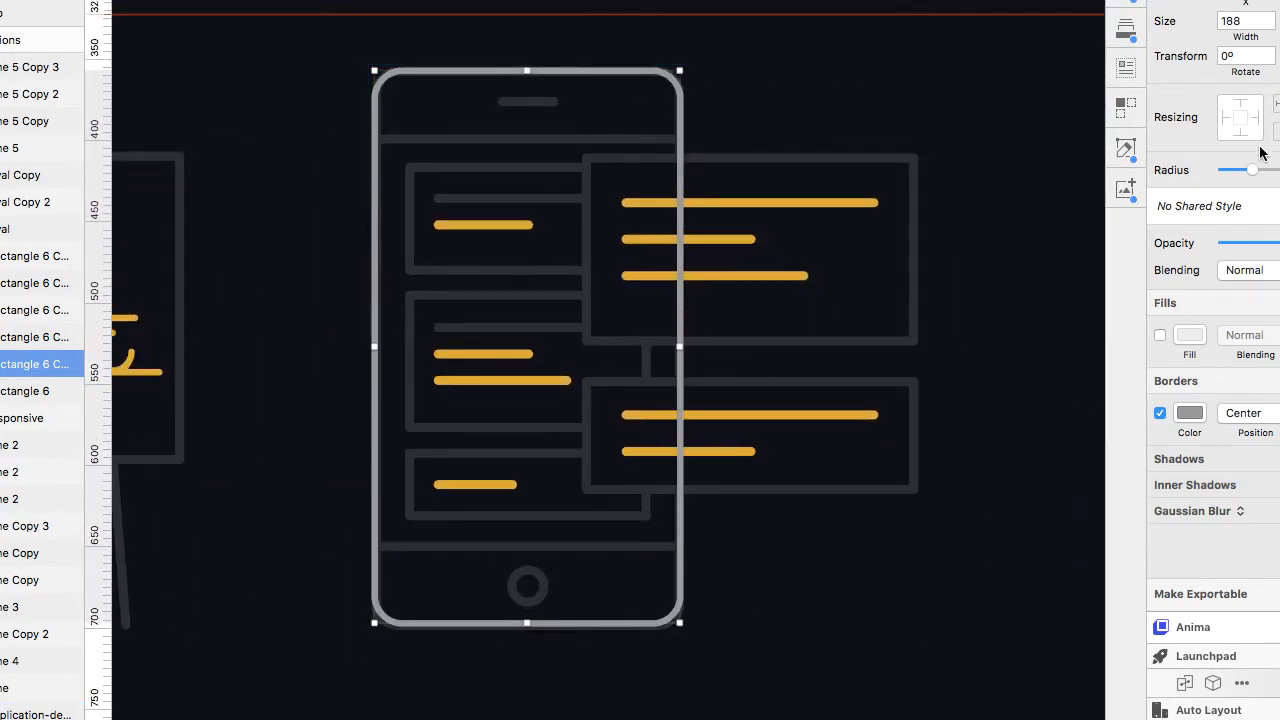
Copy a divider line into the phone and duplicate it for the phone's top and bottom dividers.
scroll(229, 144, "left", 9)
left_click_drag(231, 171, 946, 211)
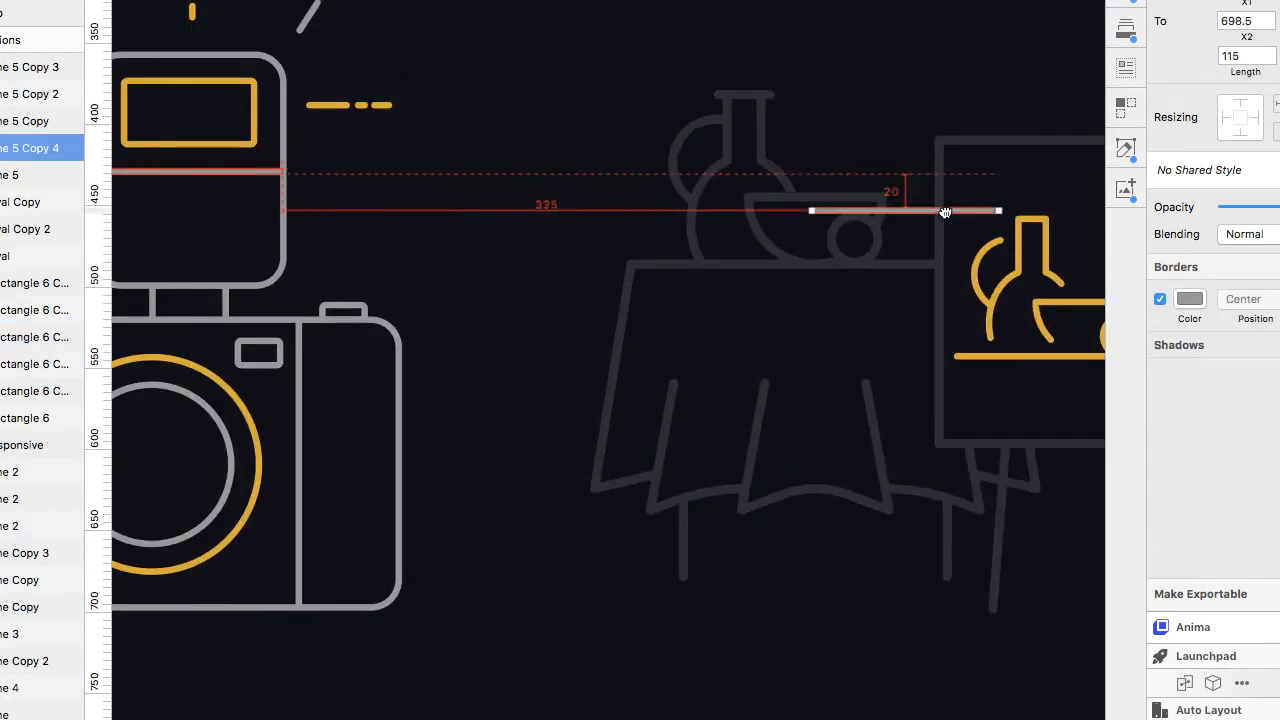
scroll(946, 211, "right", 7)
left_click_drag(178, 237, 748, 150)
scroll(748, 150, "up", 5)
scroll(748, 150, "right", 4)
left_click_drag(617, 150, 857, 150)
scroll(766, 224, "down", 5)
left_click_drag(702, 191, 700, 574)
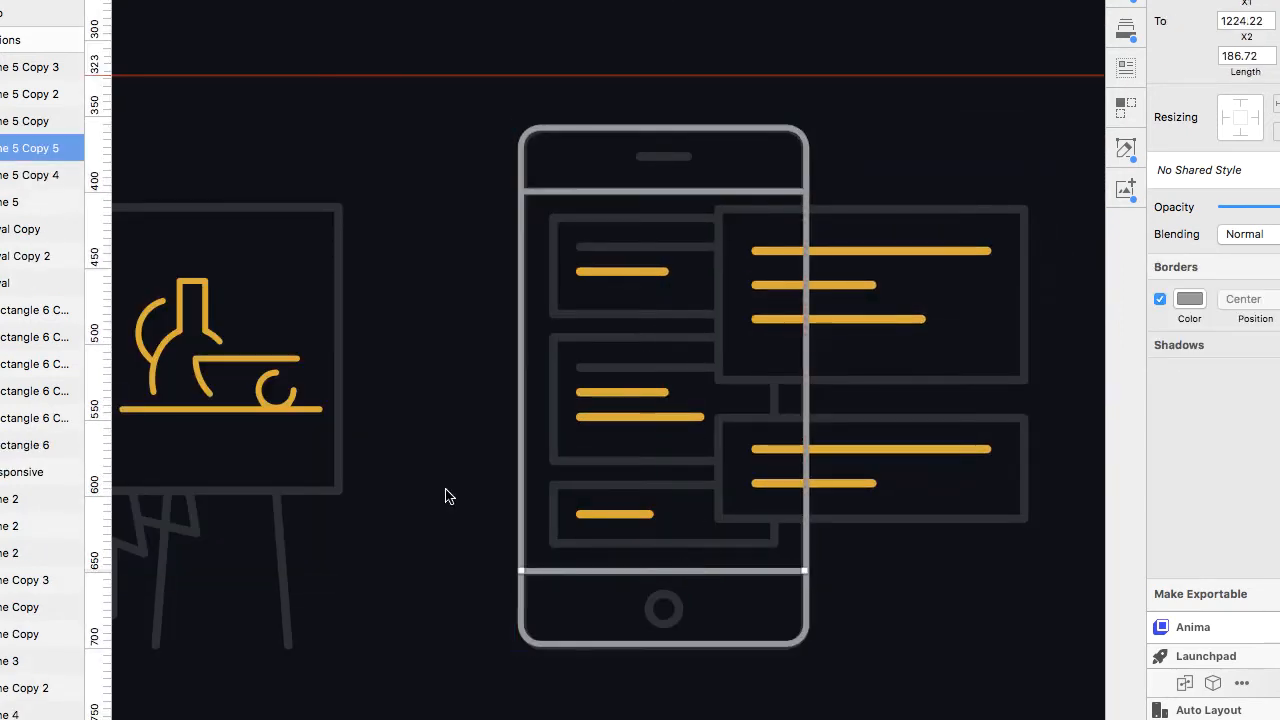
Duplicate a phone divider upward and shorten it into a speaker slot about 31 px long.
left_click(663, 190)
scroll(663, 188, "up", 5)
left_click_drag(656, 203, 654, 113)
left_click_drag(1032, 113, 735, 113)
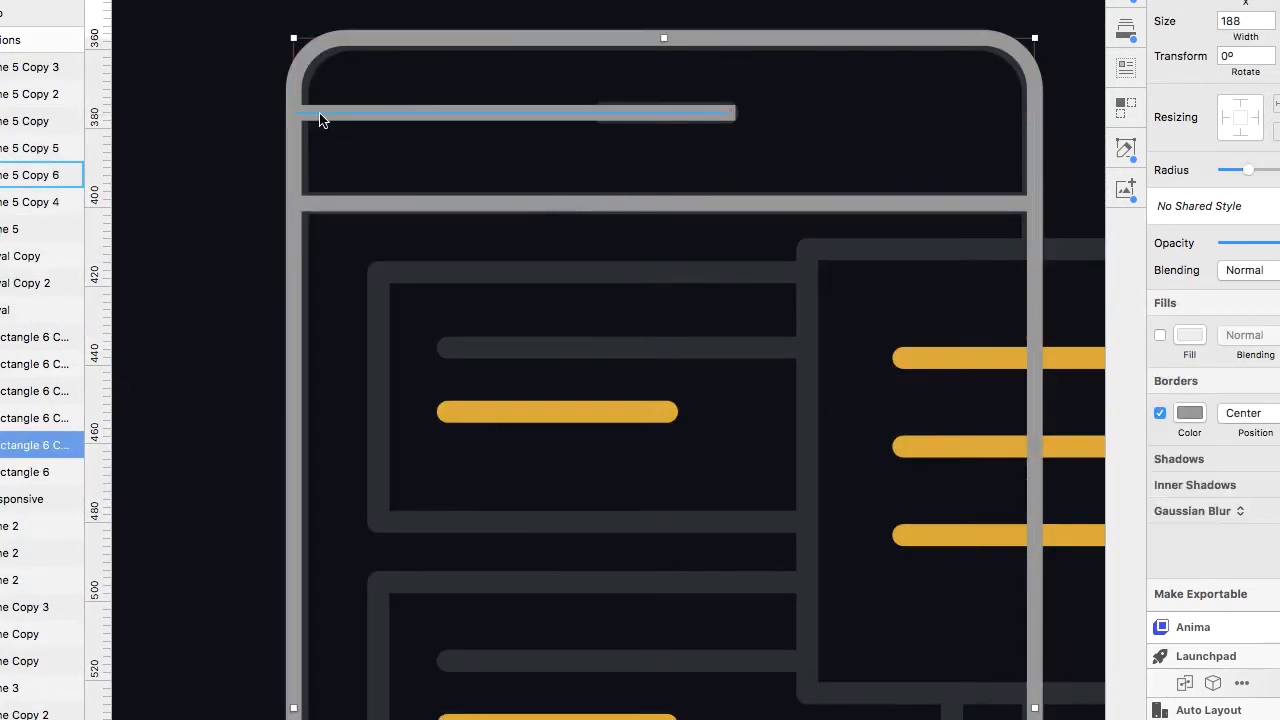
left_click(321, 115)
left_click_drag(296, 113, 544, 87)
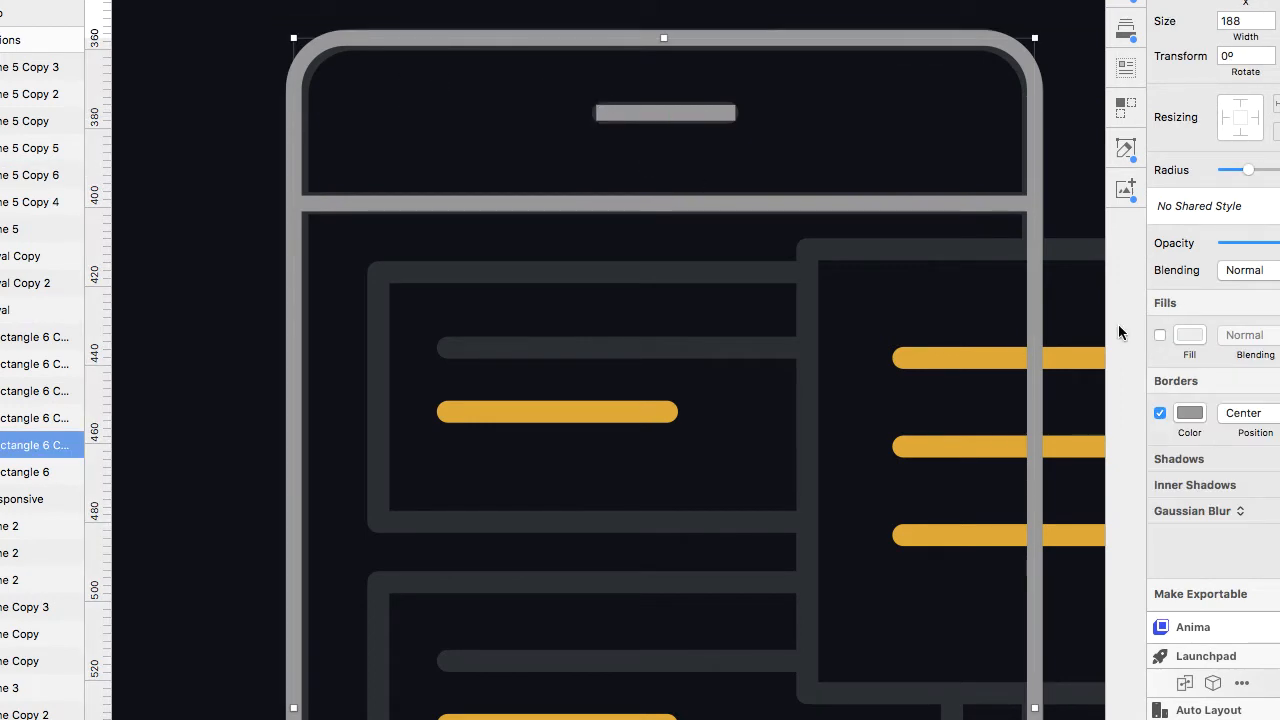
left_click(675, 117)
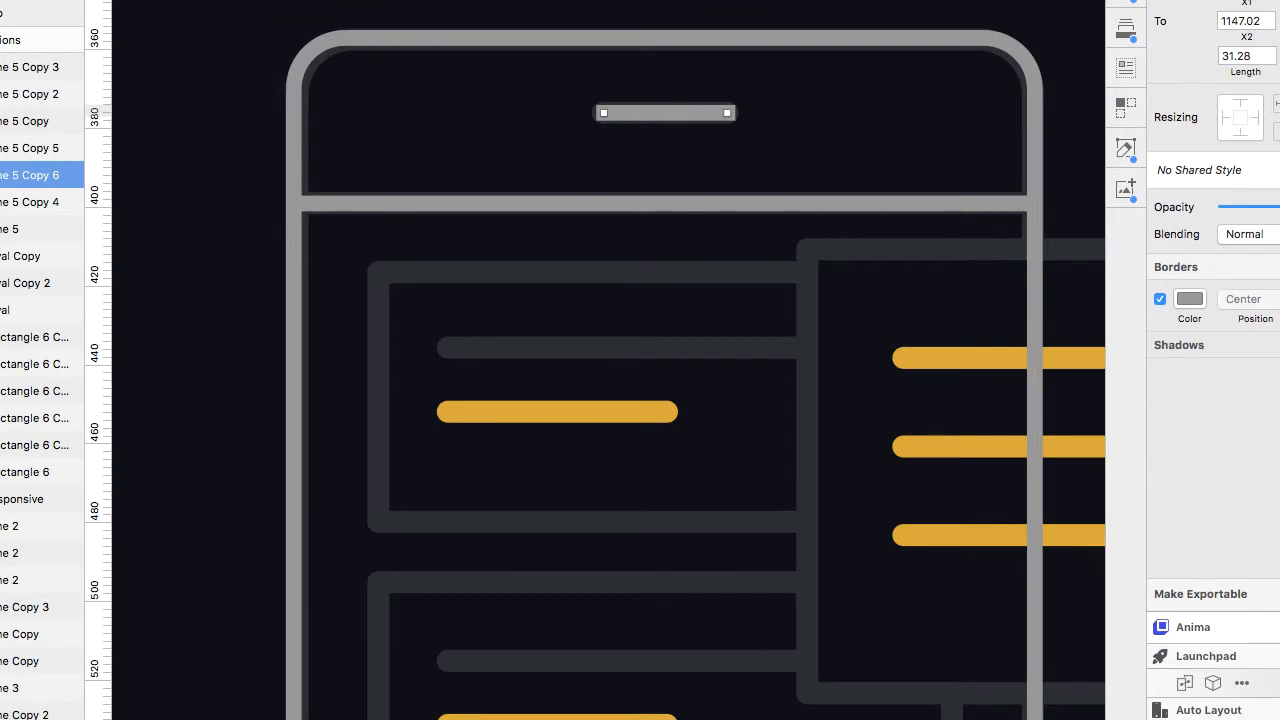
left_click(1279, 267)
scroll(549, 171, "down", 3)
scroll(500, 194, "down", 3)
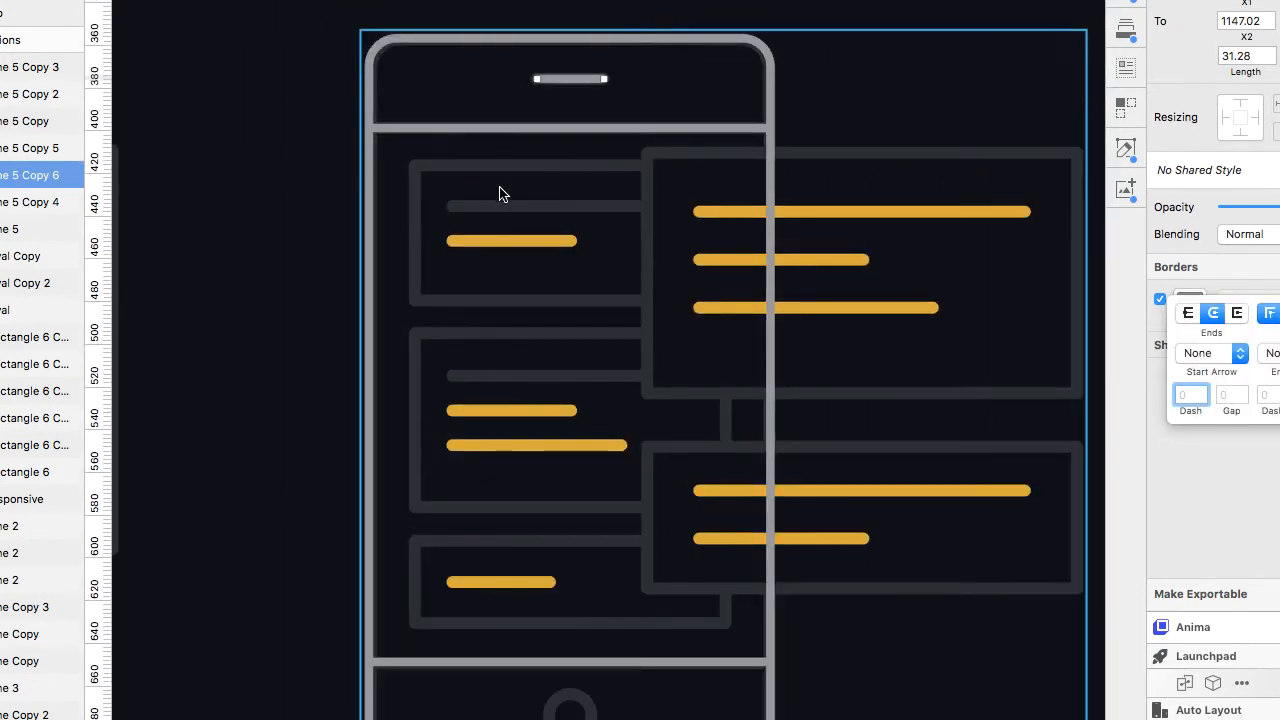
Shift a copy of the phone rectangle right and shrink its top and bottom to frame the inner cards.
left_click(366, 85)
key("shift+Right")
key("shift+Right")
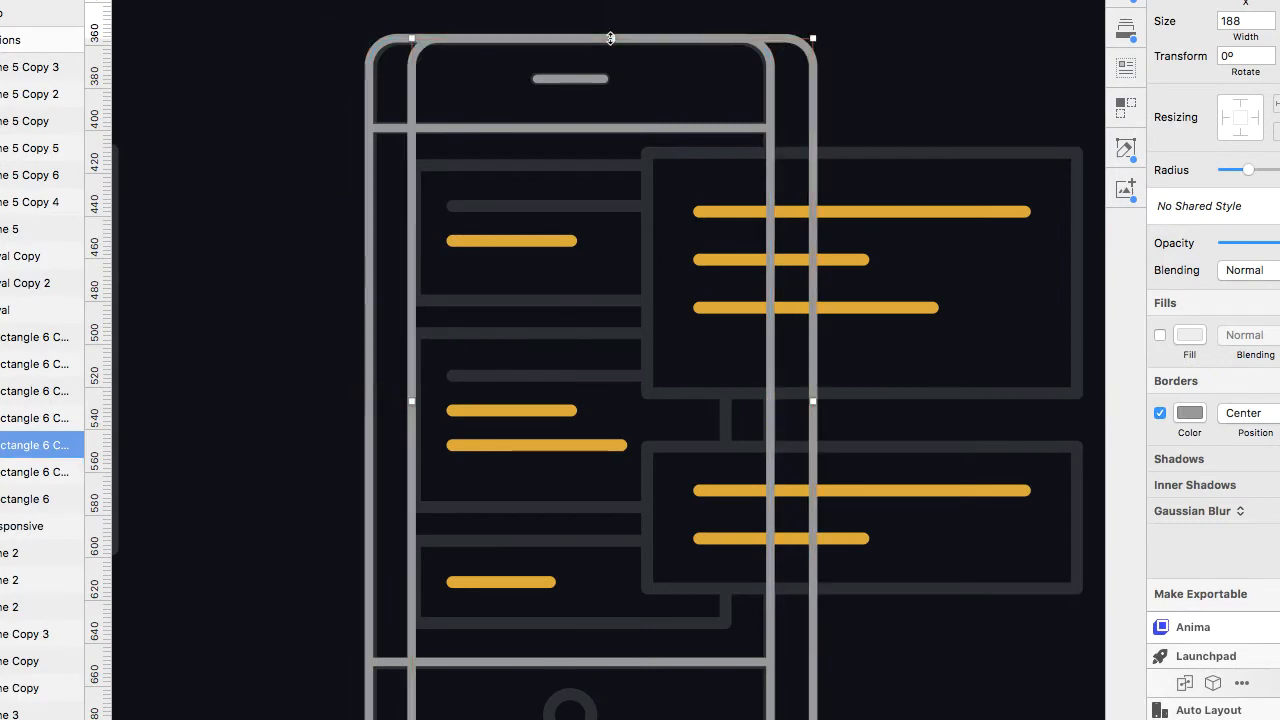
left_click_drag(611, 39, 612, 162)
left_click_drag(612, 640, 610, 626)
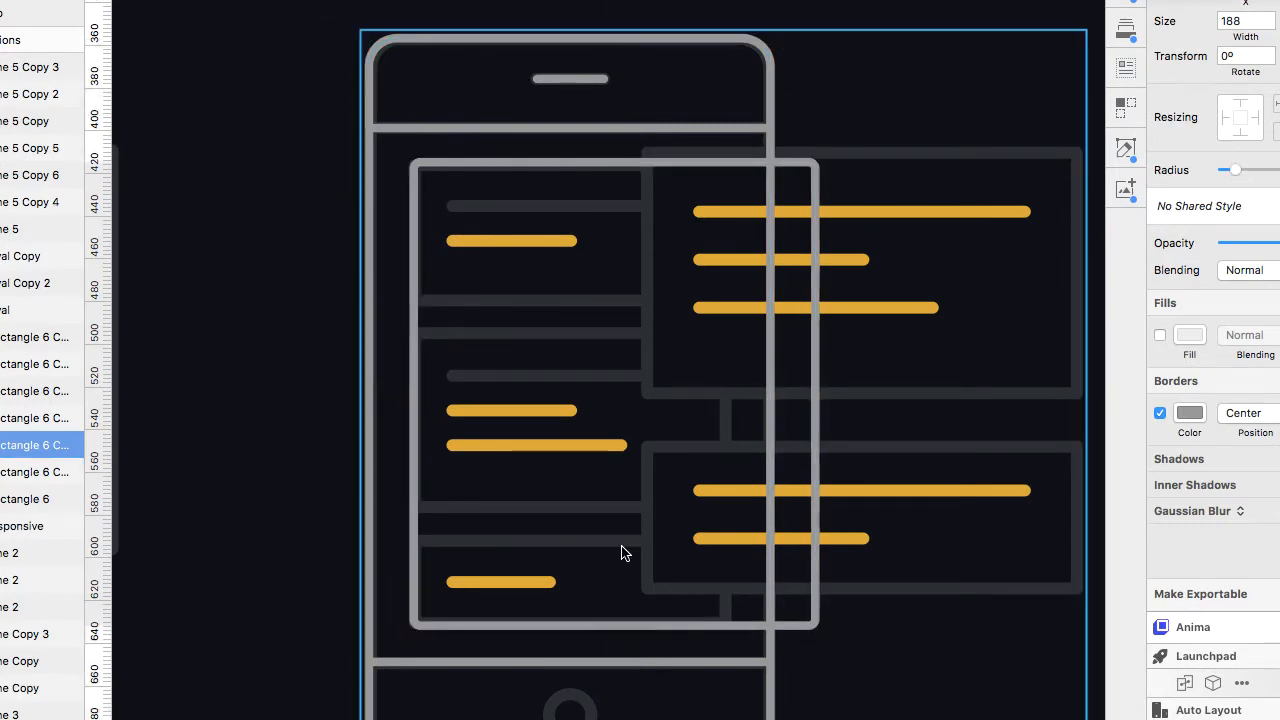
Resize the shifted rectangle to about 145 px wide and shorten it into the first inner card.
left_click_drag(815, 402, 725, 410)
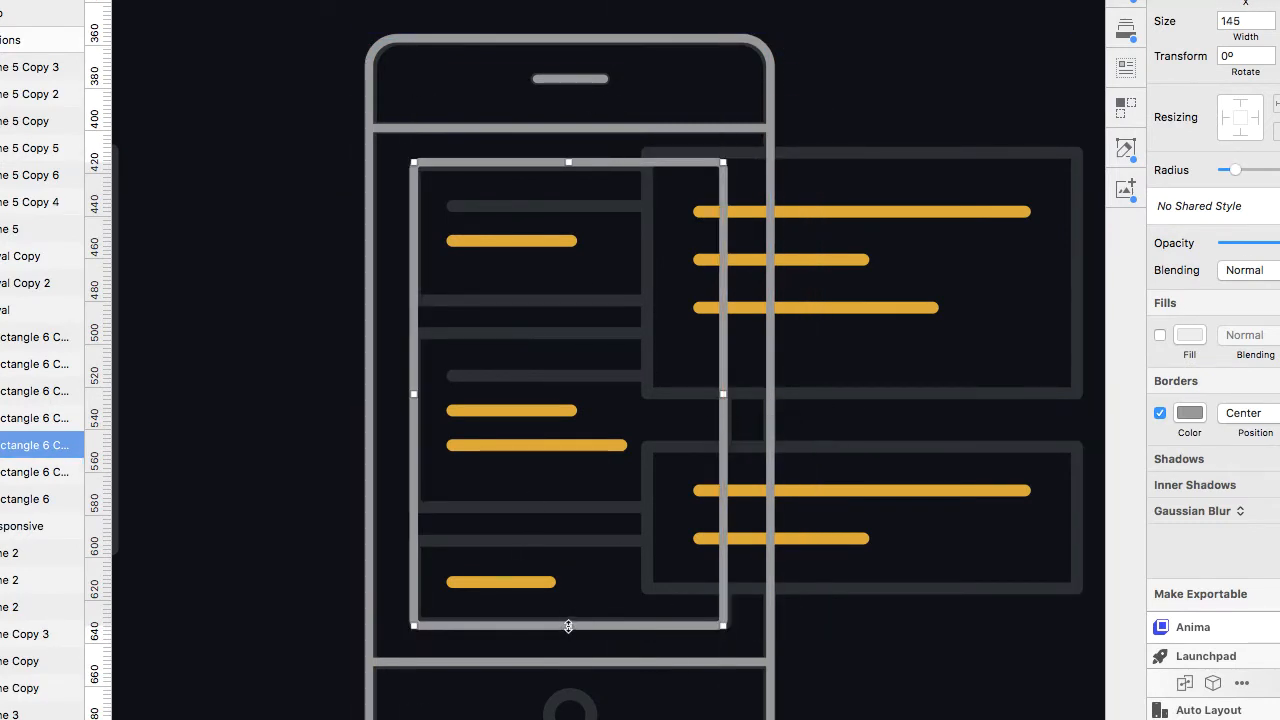
left_click_drag(569, 623, 543, 297)
Copy the speaker-slot line into the first card and lengthen it into a grey text line.
left_click(561, 84)
left_click_drag(561, 84, 646, 204)
left_click(520, 205)
double_click(521, 205)
left_click(646, 203)
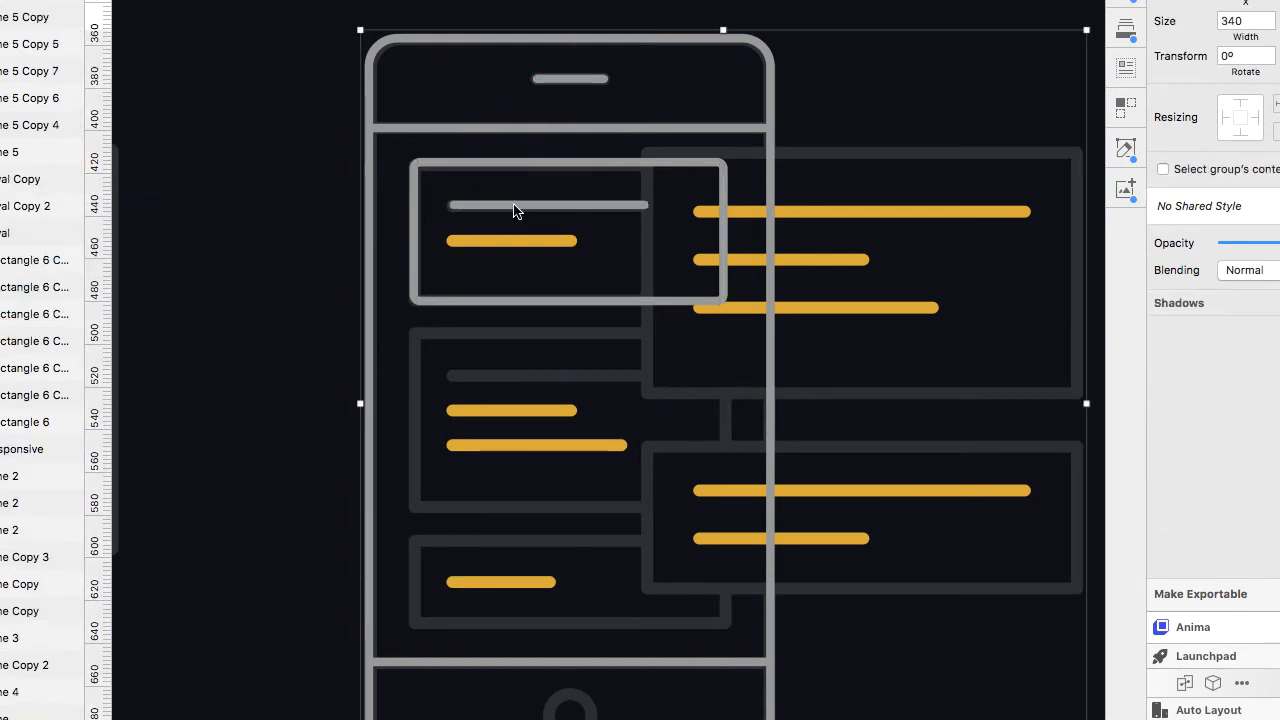
Duplicate the grey text line down onto the card's yellow line and recolour the copy yellow.
left_click_drag(514, 210, 470, 246)
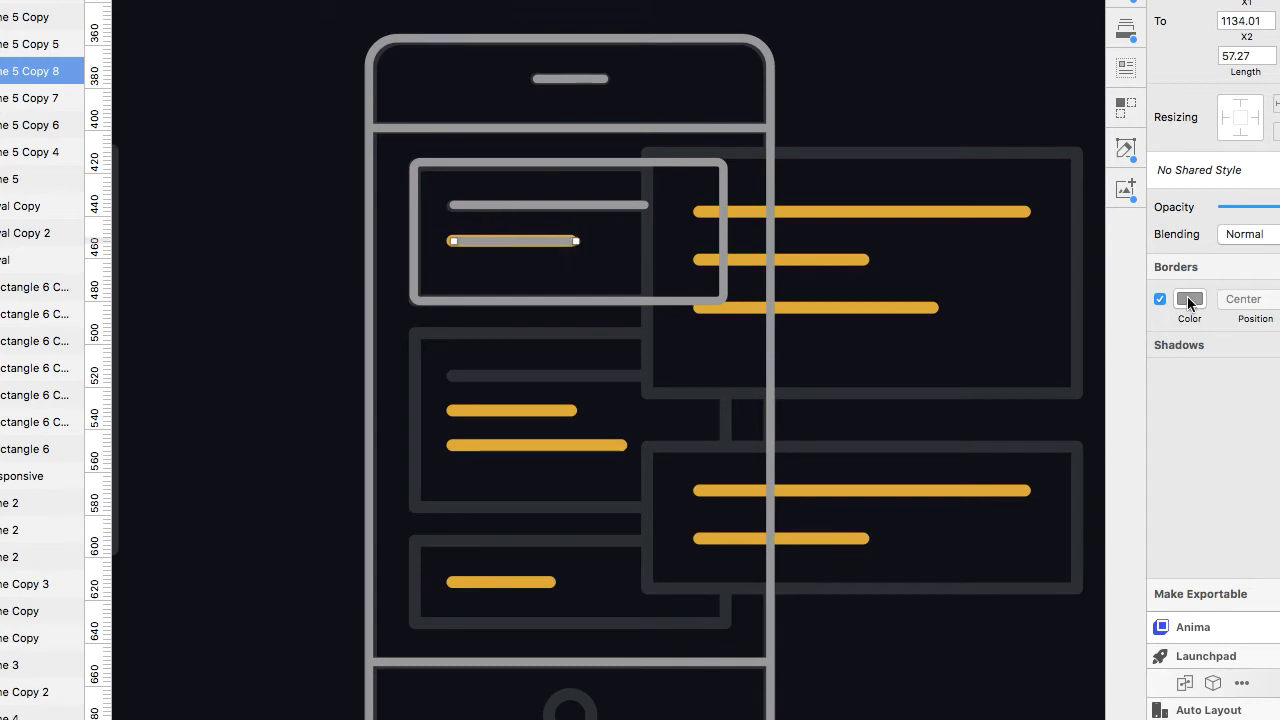
left_click(1188, 303)
key("ctrl+c")
left_click(805, 210)
left_click(448, 206)
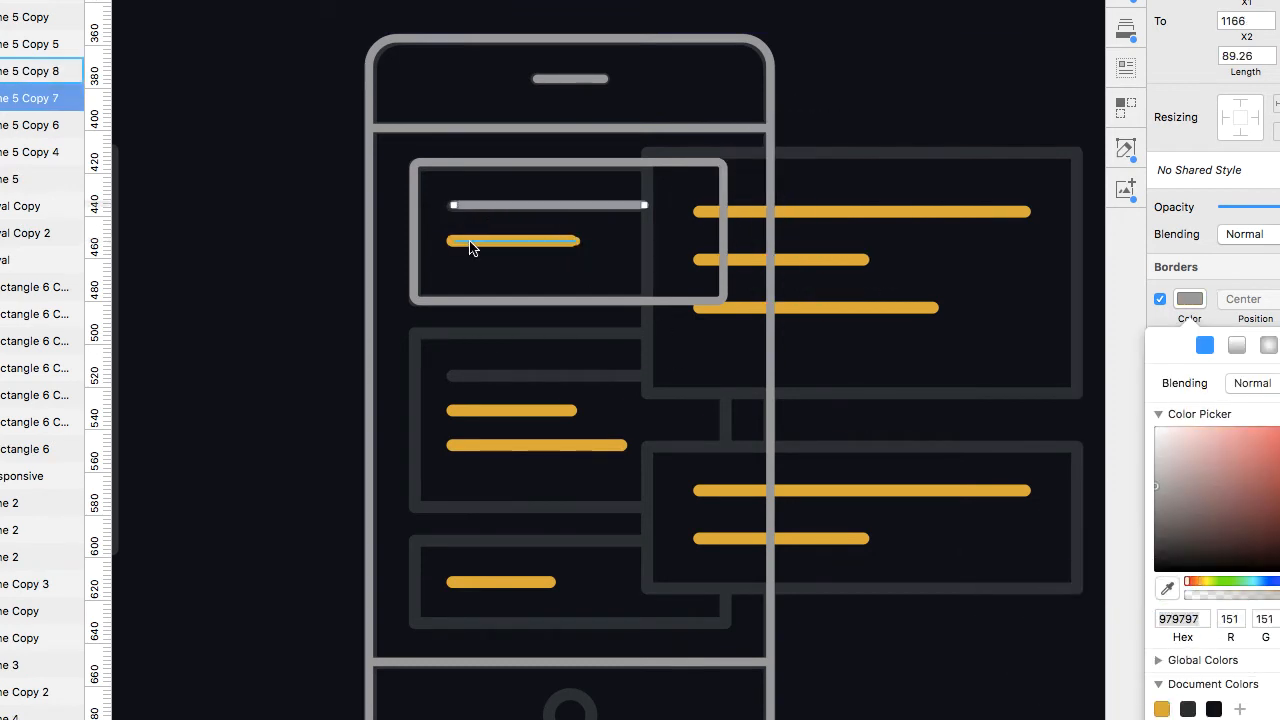
Duplicate the first card together with its lines downward as the second card.
left_click(414, 223)
left_click_drag(414, 223, 425, 392)
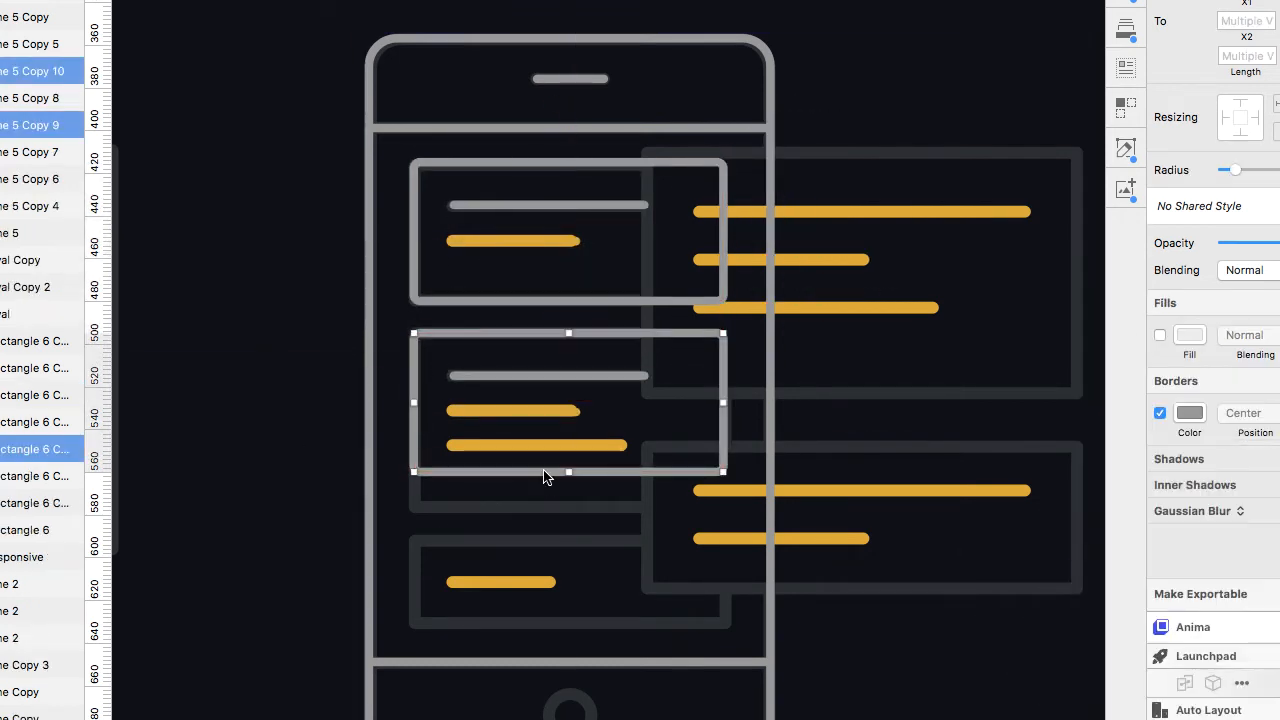
Stretch the second card's bottom edge so the card is about 80 px tall.
left_click_drag(569, 472, 571, 504)
left_click(831, 660)
key("super+z")
left_click(570, 472, "super")
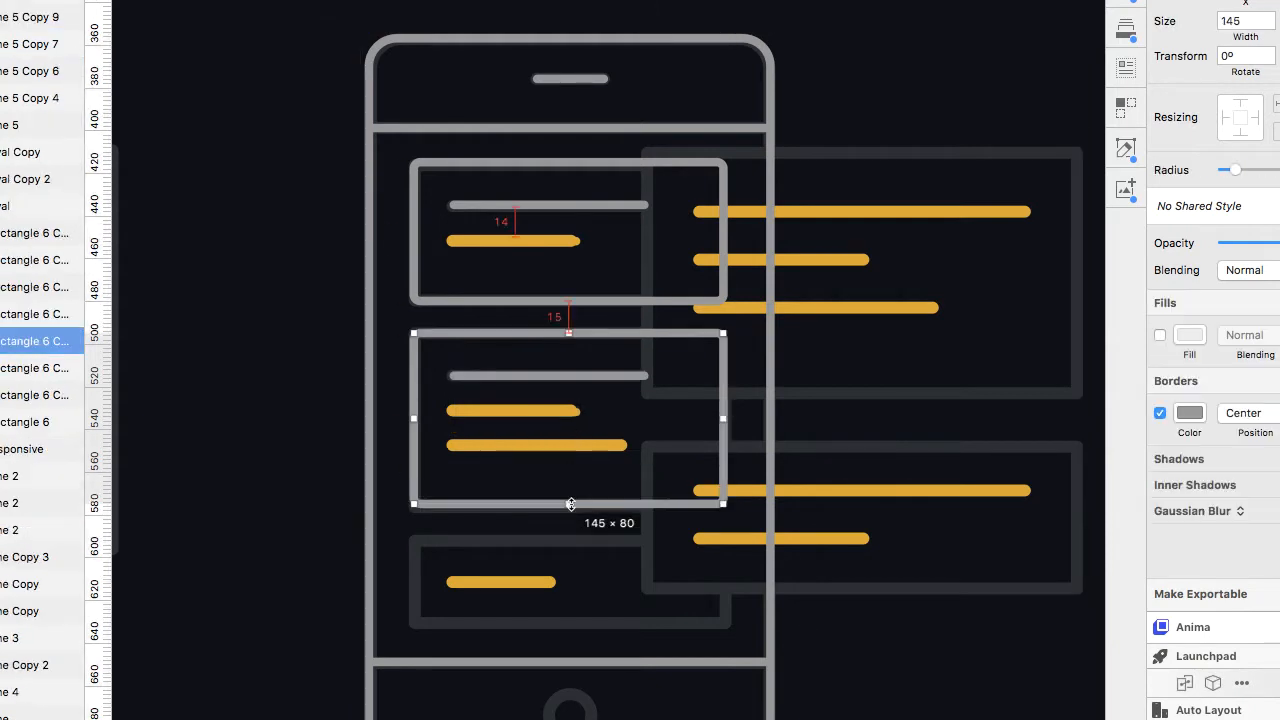
left_click(530, 411)
left_click(549, 447)
left_click(873, 669)
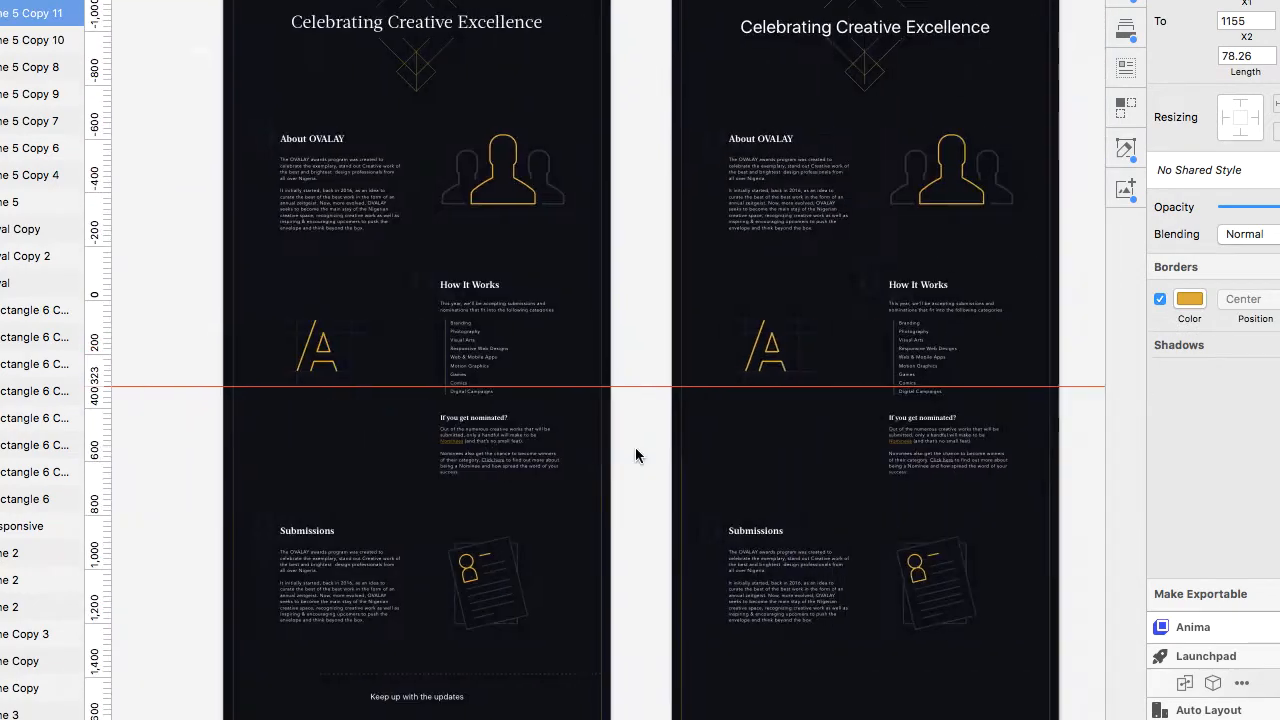
scroll(462, 397, "up", 3)
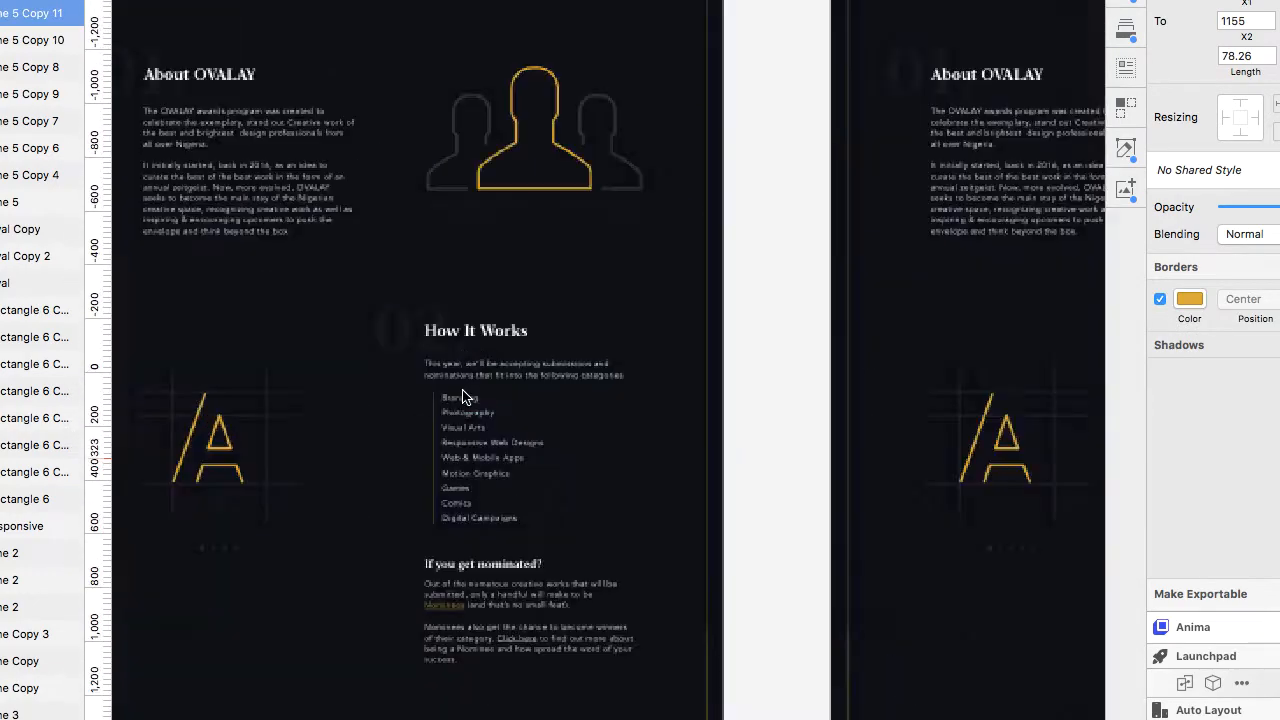
scroll(462, 397, "up", 3)
scroll(444, 612, "down", 5)
scroll(444, 612, "left", 5)
scroll(482, 449, "up", 5)
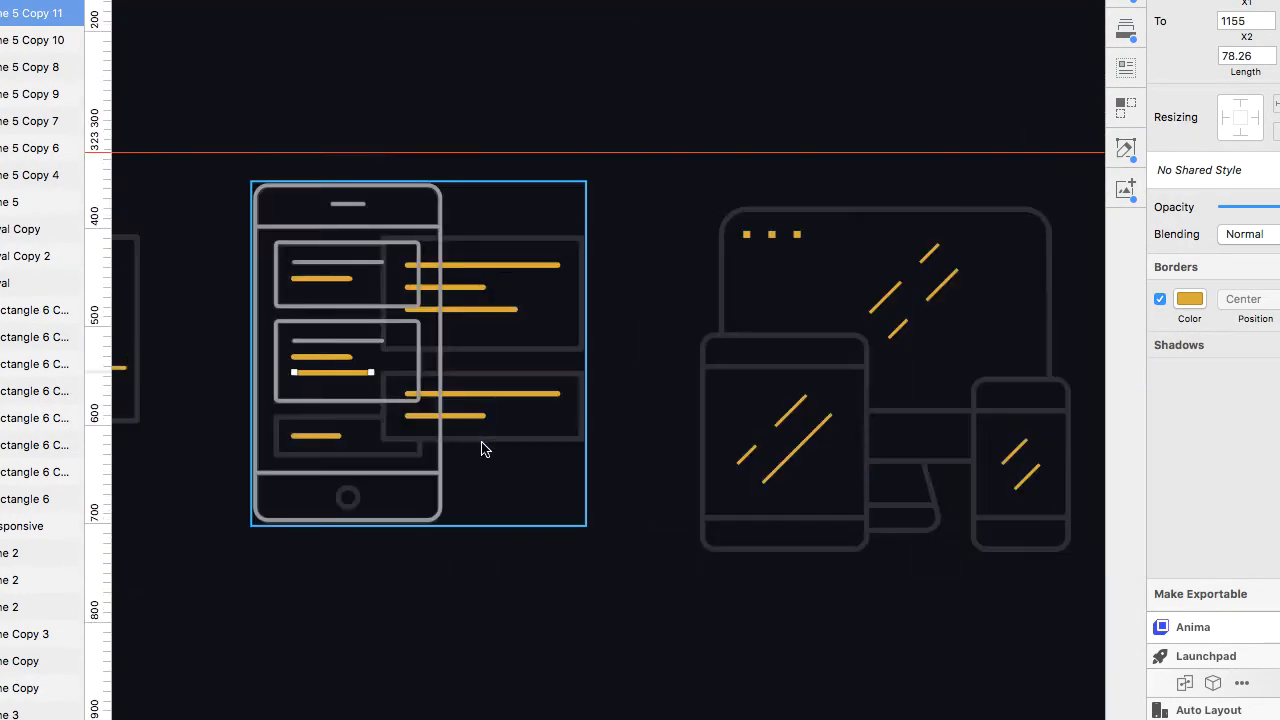
left_click(454, 366)
left_click(602, 344)
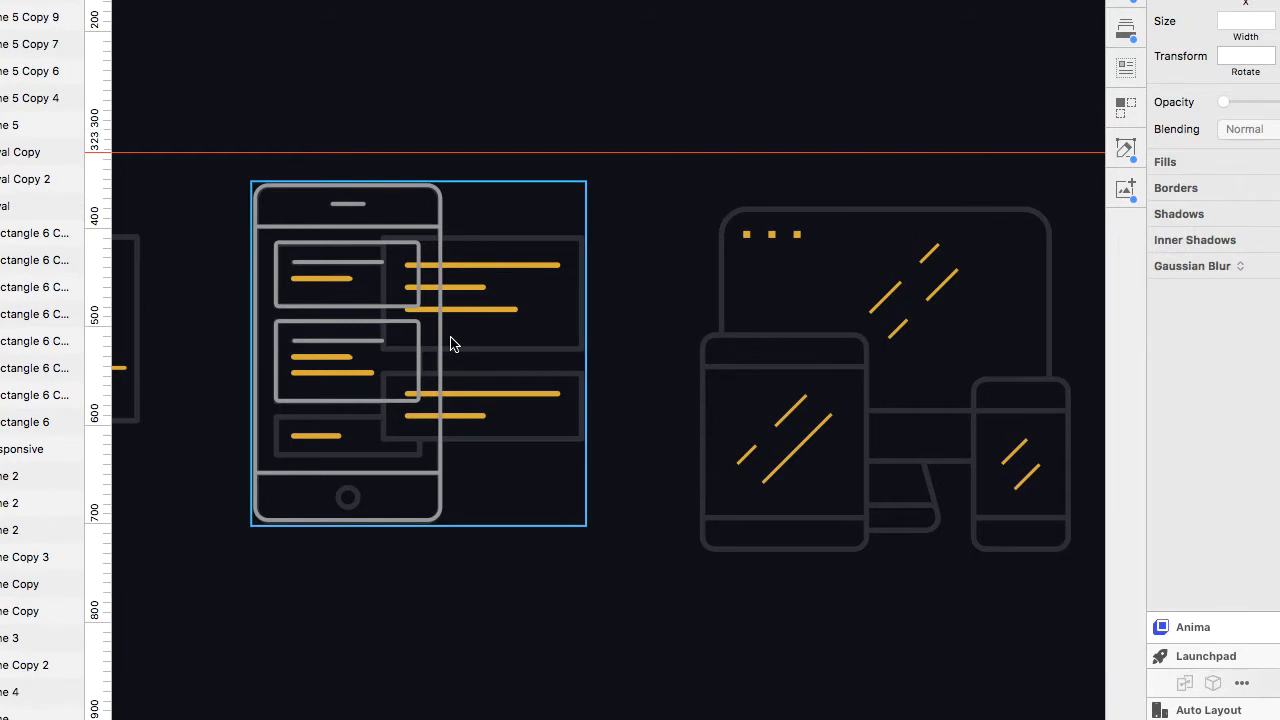
left_click(456, 258)
Duplicate the second card downward as a shorter third card and copy a yellow line into it.
scroll(386, 320, "up", 5)
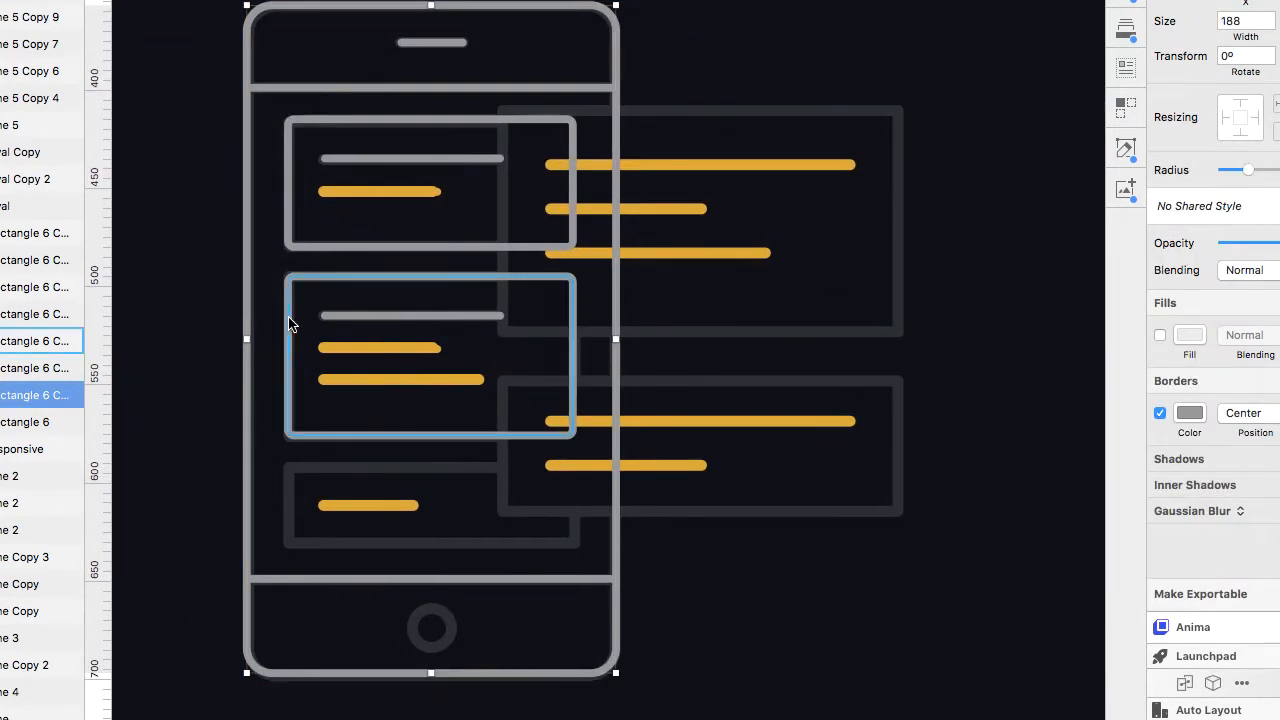
left_click_drag(289, 317, 297, 504)
left_click_drag(431, 625, 430, 542)
left_click_drag(404, 348, 404, 514)
Duplicate the first card to the right and stretch it taller as the upper right panel.
left_click_drag(536, 125, 753, 107)
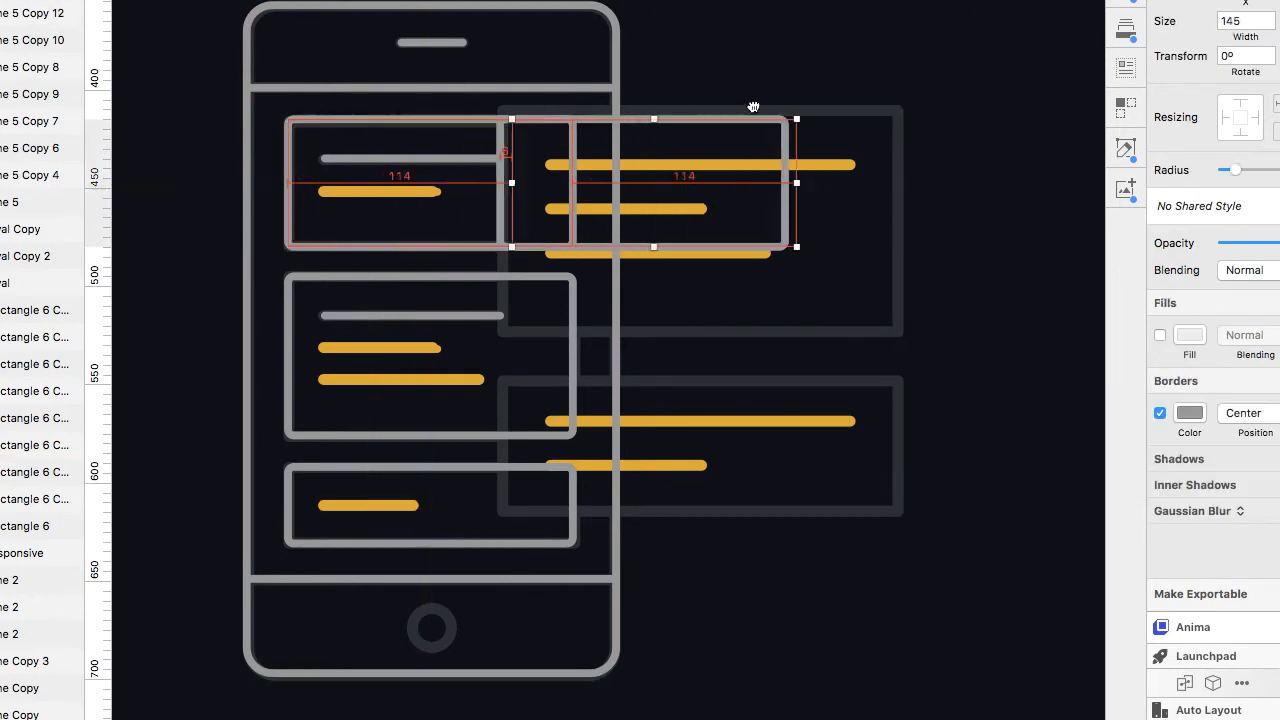
left_click_drag(686, 250, 697, 326)
Turn on the panel's fill and sample the dark background colour for it.
left_click(1160, 335)
left_click(1189, 335)
left_click(1166, 585)
left_click(700, 252)
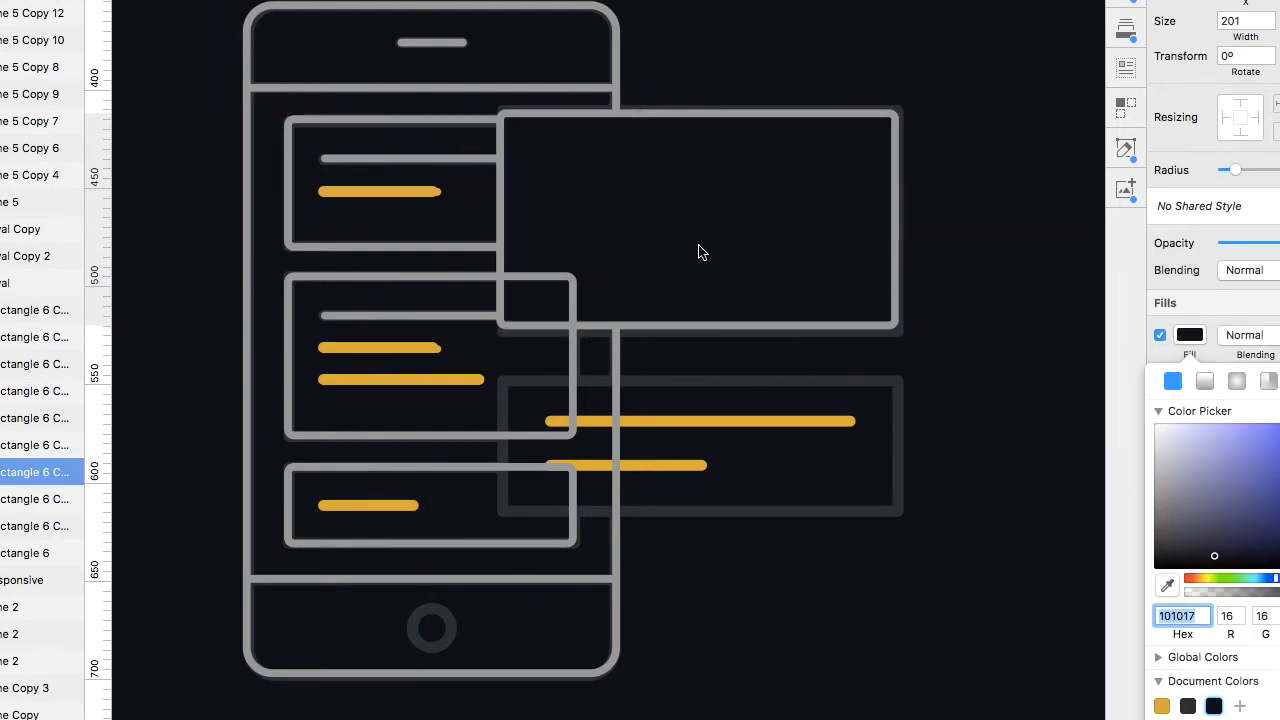
Bring the filled panel forward above the phone's layers.
key("super+alt+Up")
key("super+alt+Up")
key("super+alt+Up")
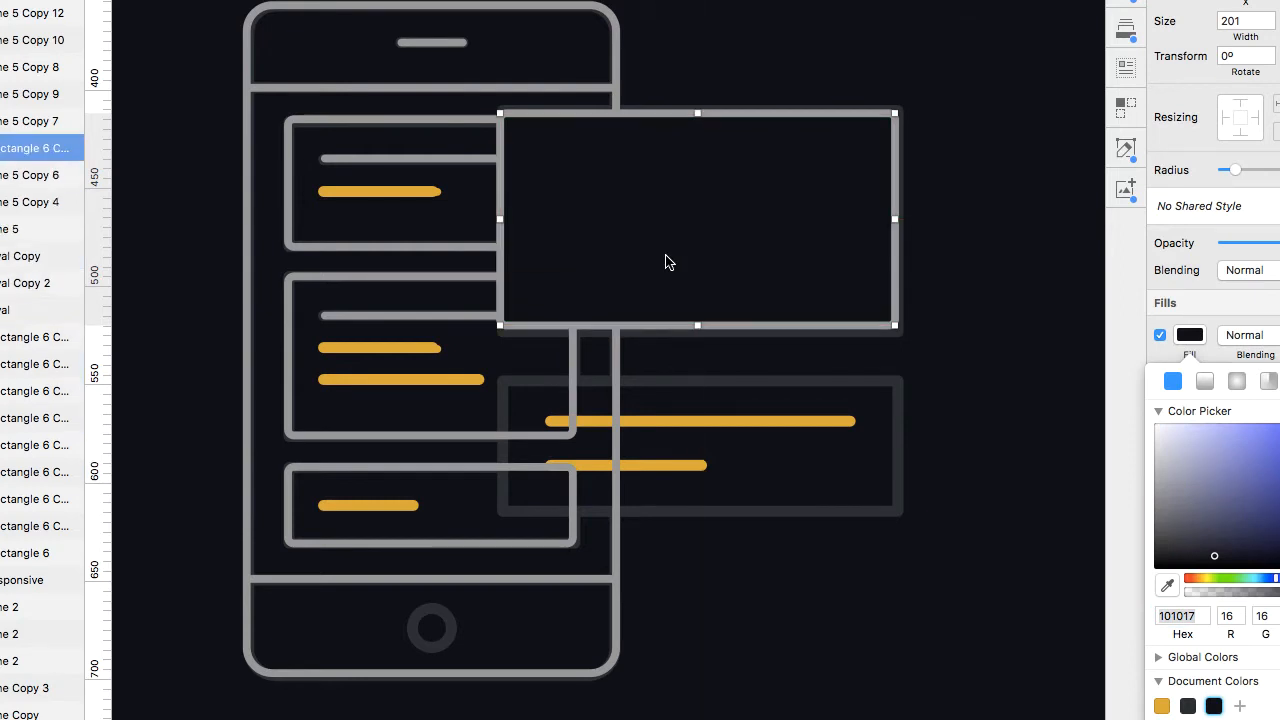
scroll(40, 300, "up", 5)
left_click_drag(40, 337, 40, 136)
left_click(990, 110)
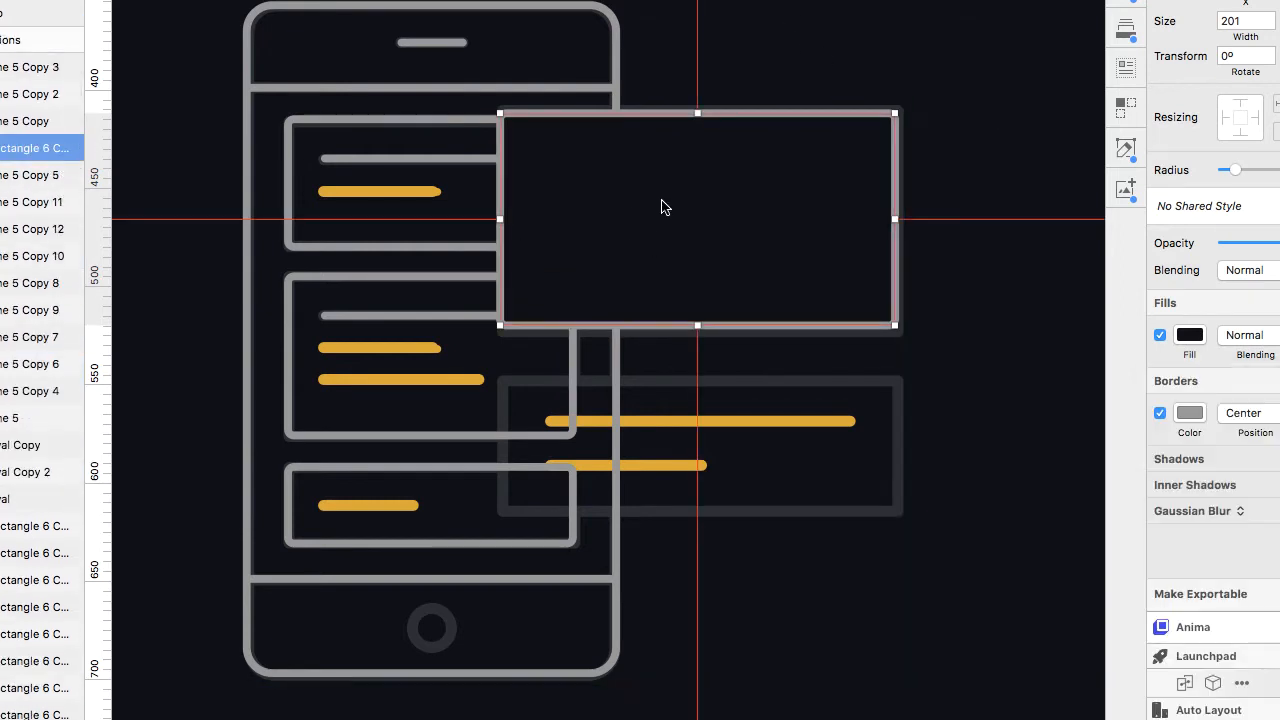
Duplicate the filled panel downward and shorten it into the lower right panel.
left_click_drag(662, 200, 677, 474)
left_click_drag(696, 584, 705, 514)
left_click(957, 355)
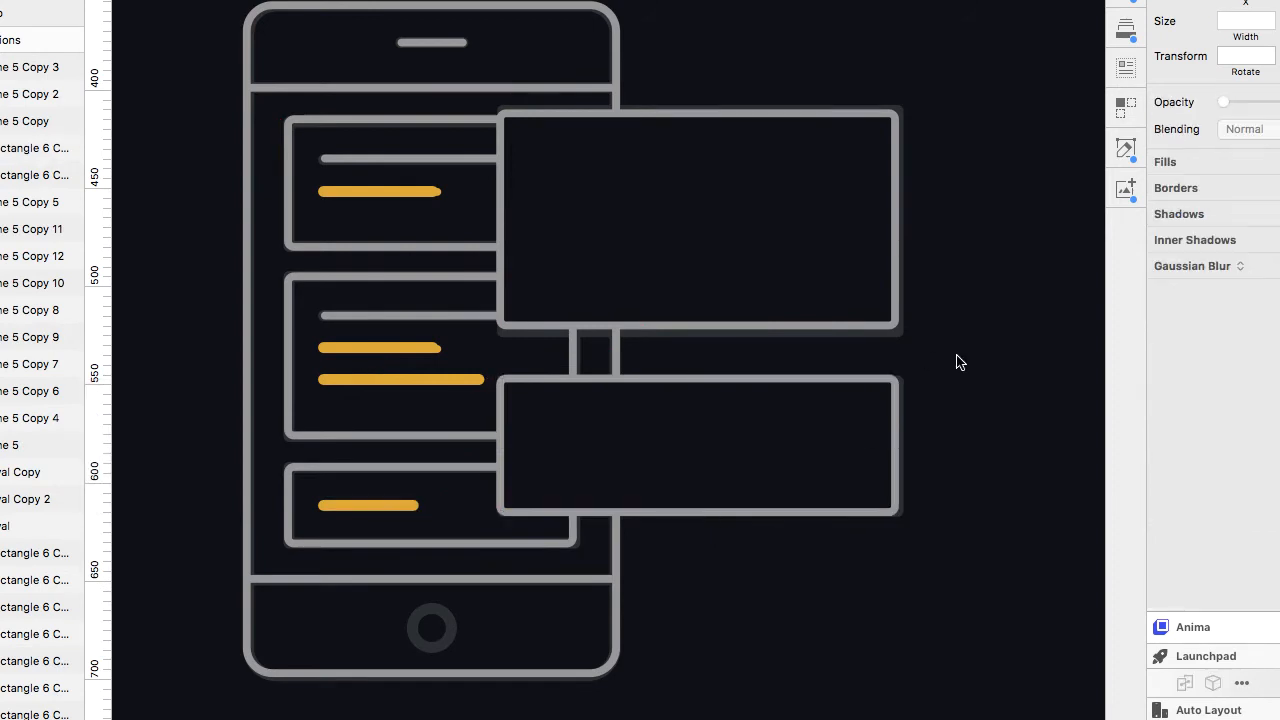
Copy yellow lines into the upper panel as three stacked lines, shortening the middle one.
left_click(563, 209)
left_click(555, 420)
left_click_drag(419, 192, 755, 275)
left_click(766, 172)
left_click_drag(673, 166, 692, 222)
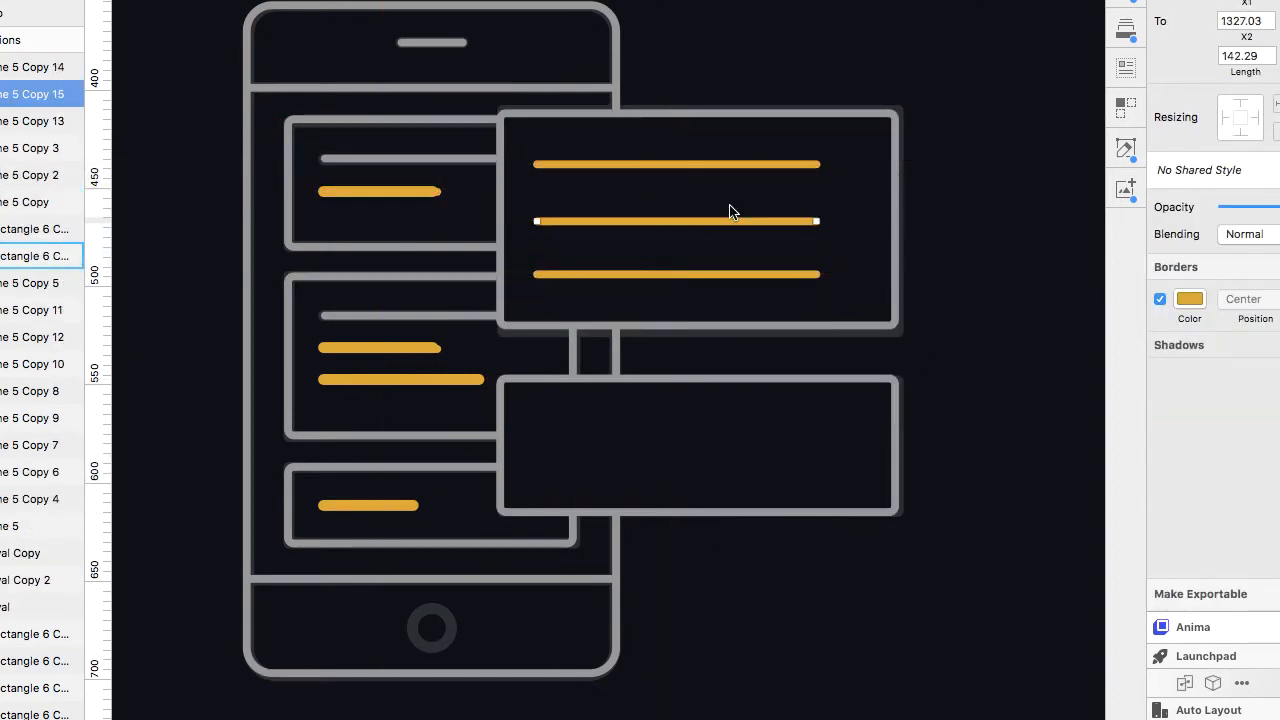
left_click_drag(689, 224, 690, 224)
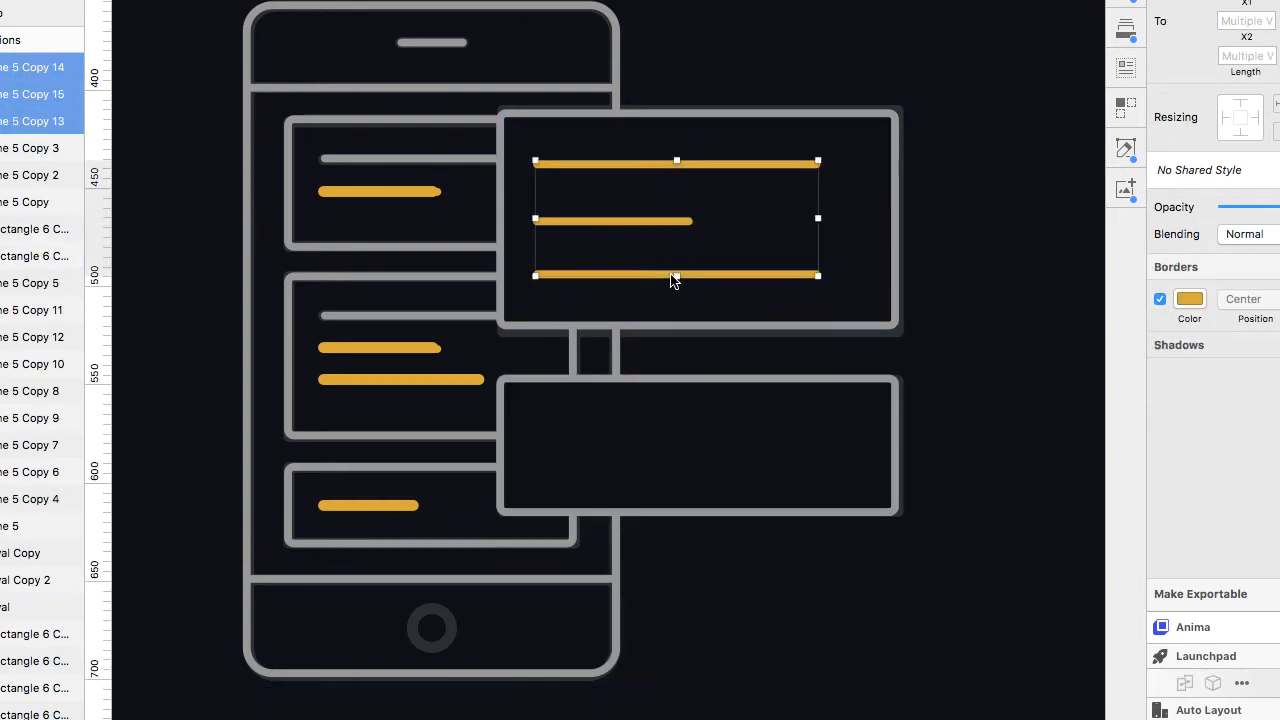
key("Up")
left_click(966, 303)
Duplicate the upper panel's top two yellow lines into the lower panel.
left_click(645, 219)
left_click(640, 164, "shift")
left_click_drag(640, 164, 635, 413)
left_click(957, 391)
scroll(957, 391, "down", 5)
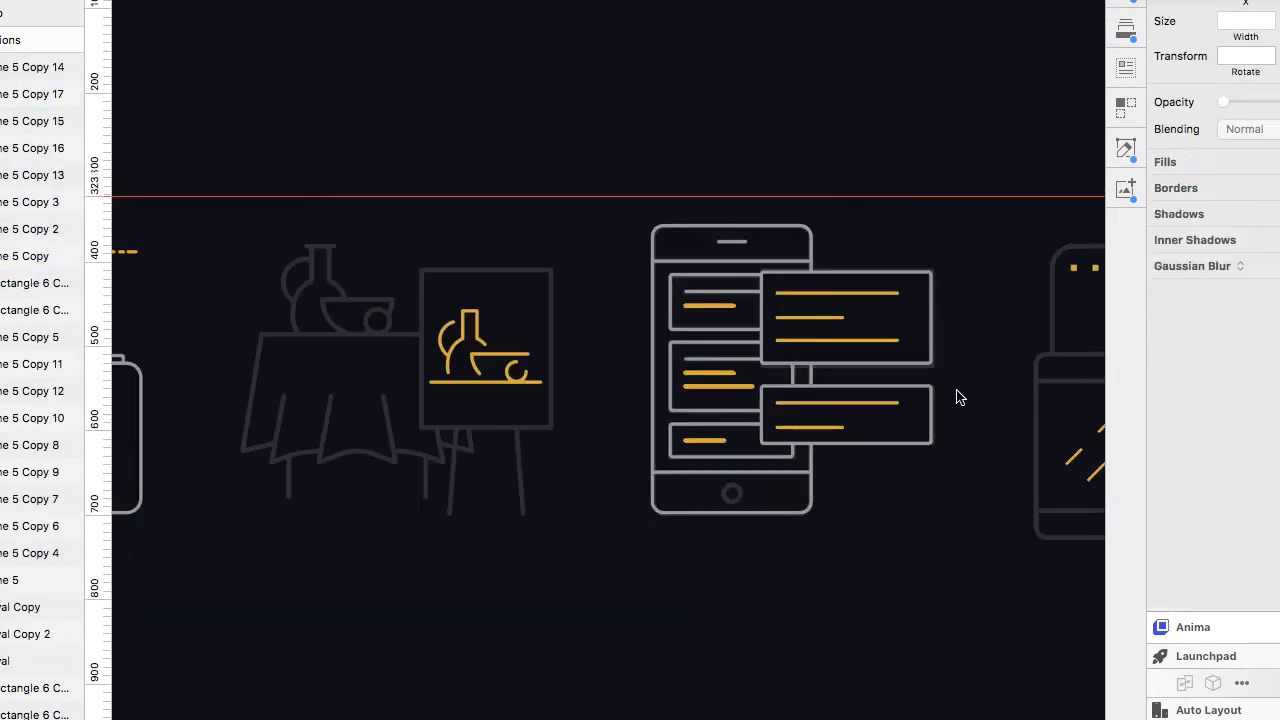
left_click(929, 386)
key("shift+Down")
key("shift+Down")
key("shift+Down")
key("shift+Down")
key("shift+Down")
key("shift+Down")
key("shift+Down")
key("shift+Down")
key("shift+Down")
key("shift+Down")
key("shift+Down")
key("shift+Down")
key("shift+Down")
key("shift+Down")
key("shift+Down")
key("shift+Down")
key("shift+Down")
key("shift+Up")
key("shift+Up")
key("shift+Up")
key("shift+Up")
key("shift+Up")
key("shift+Up")
key("shift+Up")
key("shift+Up")
key("shift+Up")
key("shift+Up")
key("shift+Up")
key("shift+Up")
key("shift+Up")
key("shift+Up")
key("shift+Up")
key("shift+Up")
key("shift+Up")
left_click(513, 527)
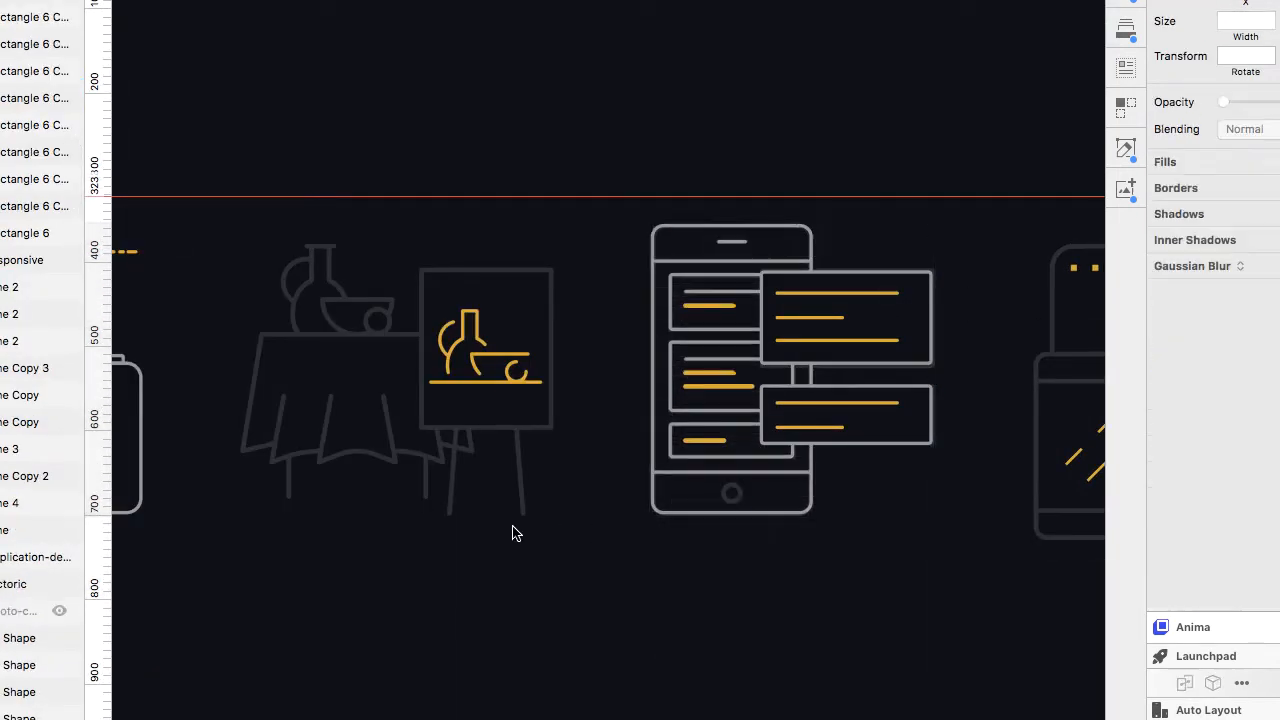
Hide the original application illustration layer behind the retraced phone.
scroll(512, 531, "left", 5)
left_click_drag(231, 443, 558, 530)
scroll(558, 530, "right", 5)
scroll(558, 530, "up", 5)
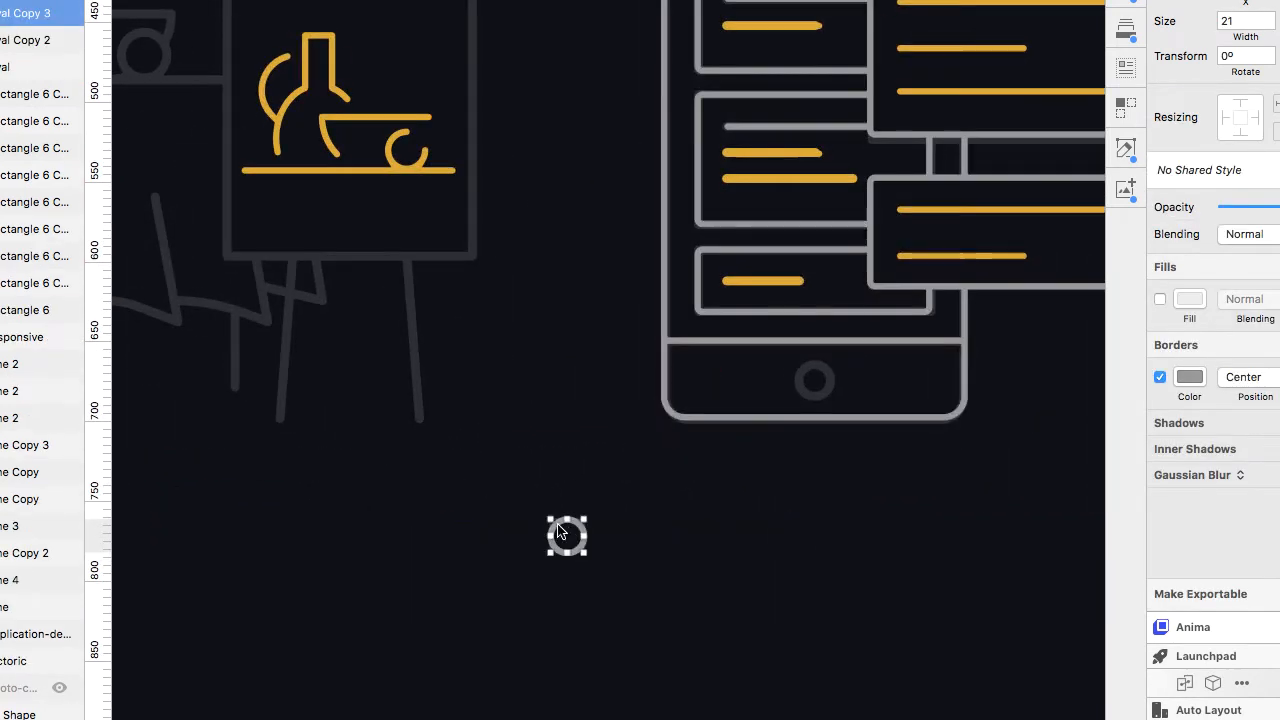
left_click(831, 423)
left_click(5, 320)
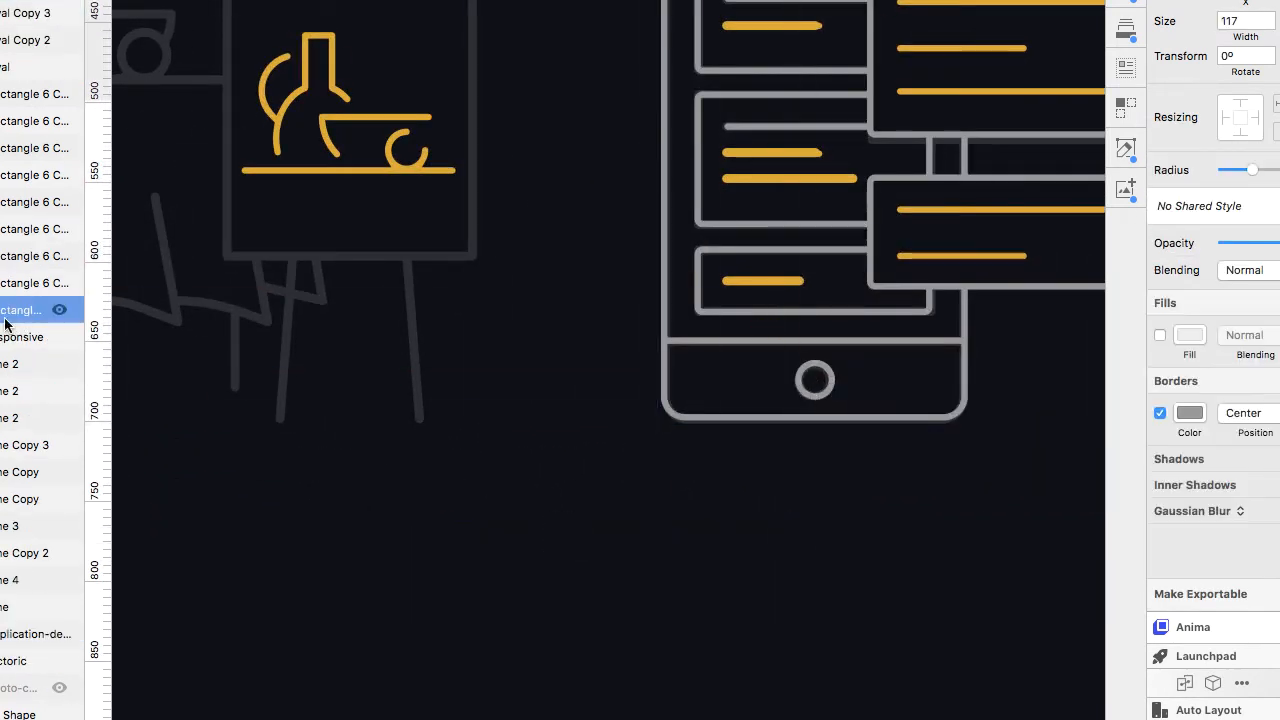
left_click(8, 633)
left_click(60, 634)
scroll(680, 499, "right", 5)
left_click(794, 520)
key("super+minus")
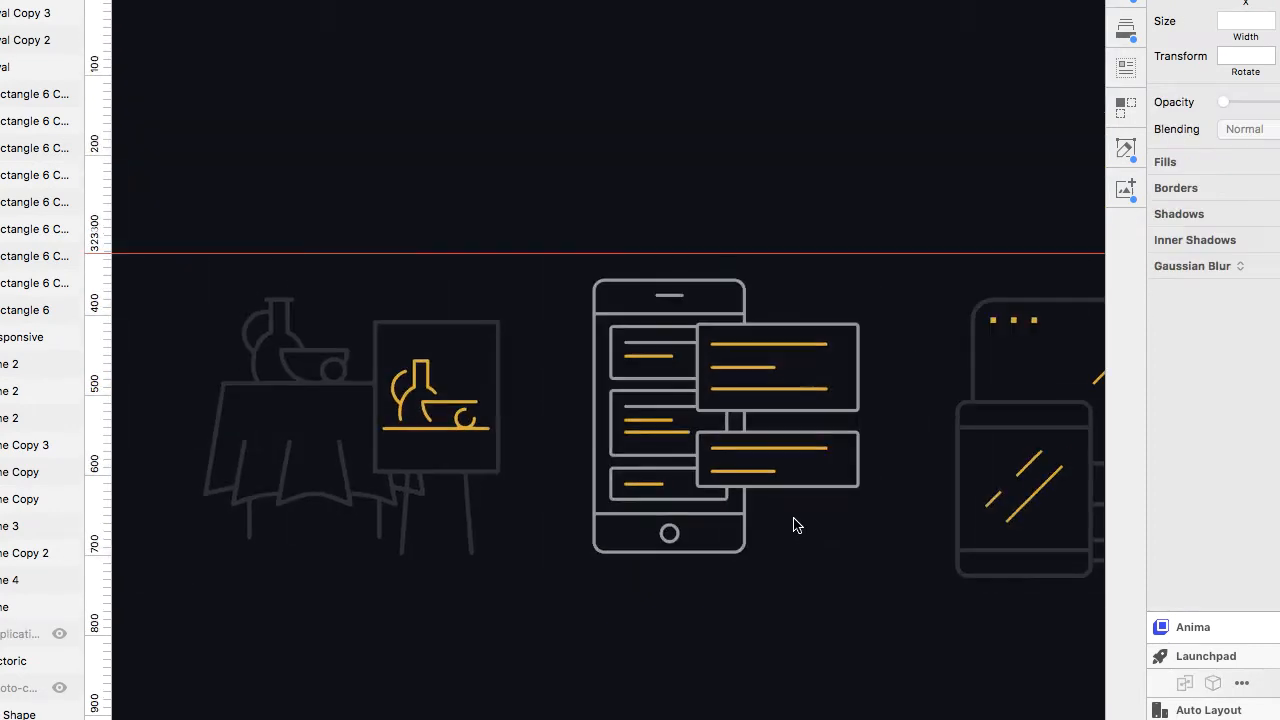
Copy the phone outline onto the devices illustration and resize it to about 331 × 265 px for the monitor.
scroll(795, 522, "right", 2)
scroll(794, 525, "right", 5)
scroll(711, 363, "up", 5)
scroll(711, 363, "down", 1)
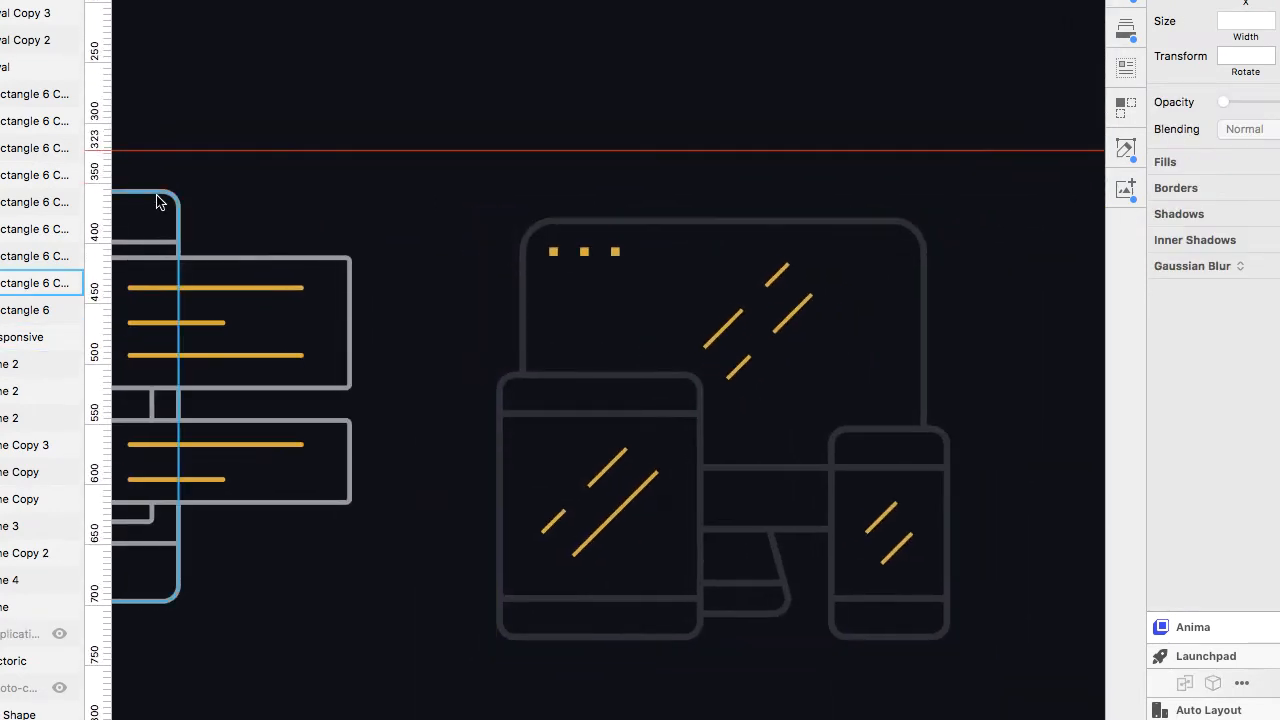
left_click_drag(161, 198, 726, 266)
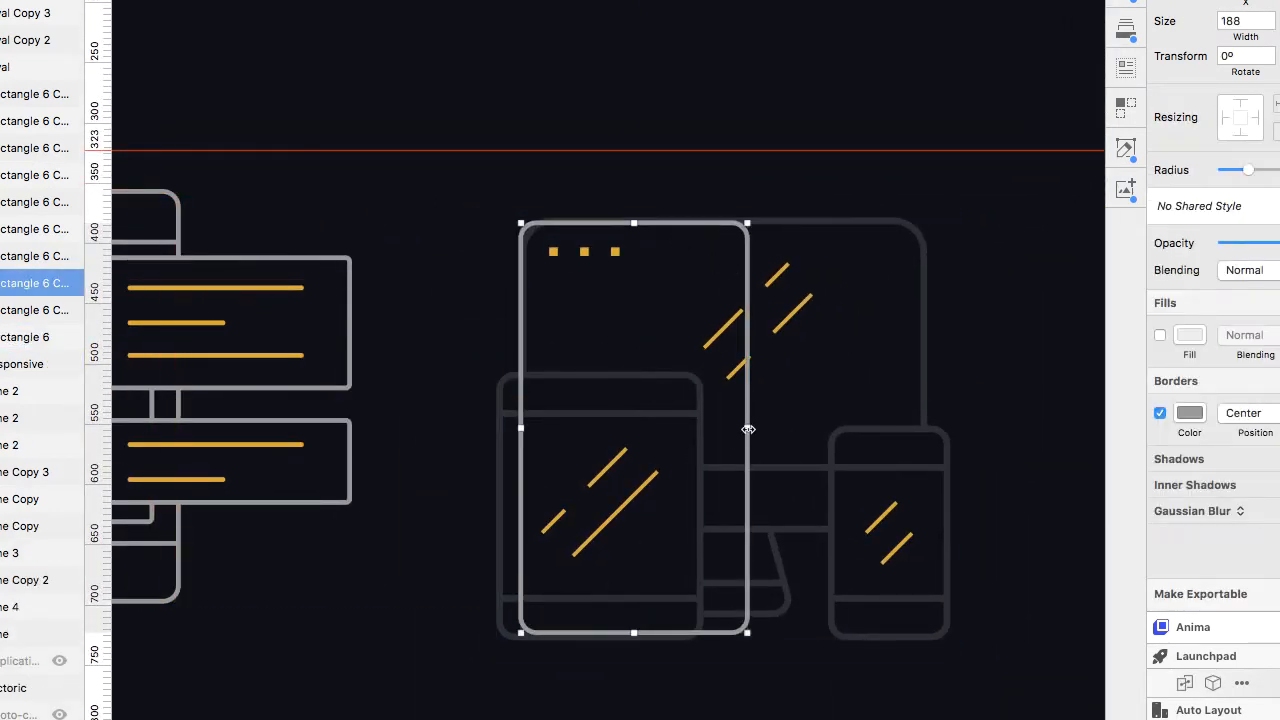
left_click_drag(748, 425, 919, 409)
left_click_drag(720, 632, 720, 534)
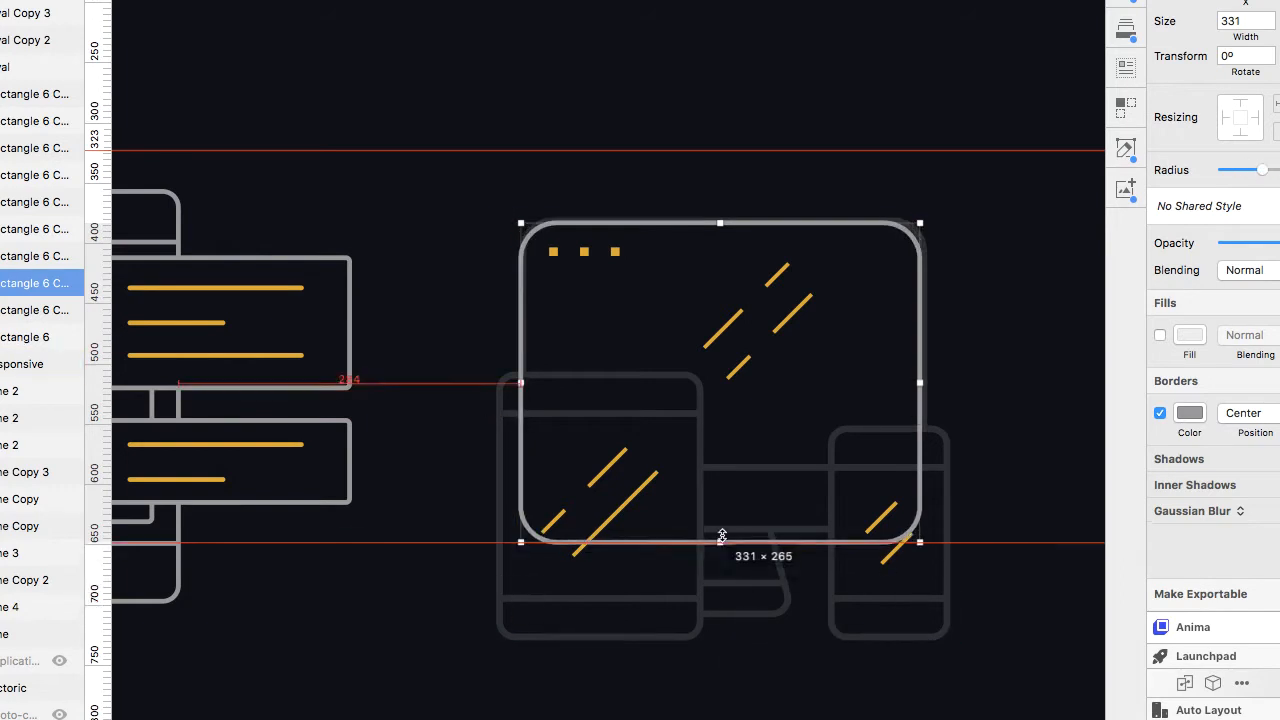
scroll(720, 528, "up", 5)
left_click(1160, 335)
left_click(1184, 341)
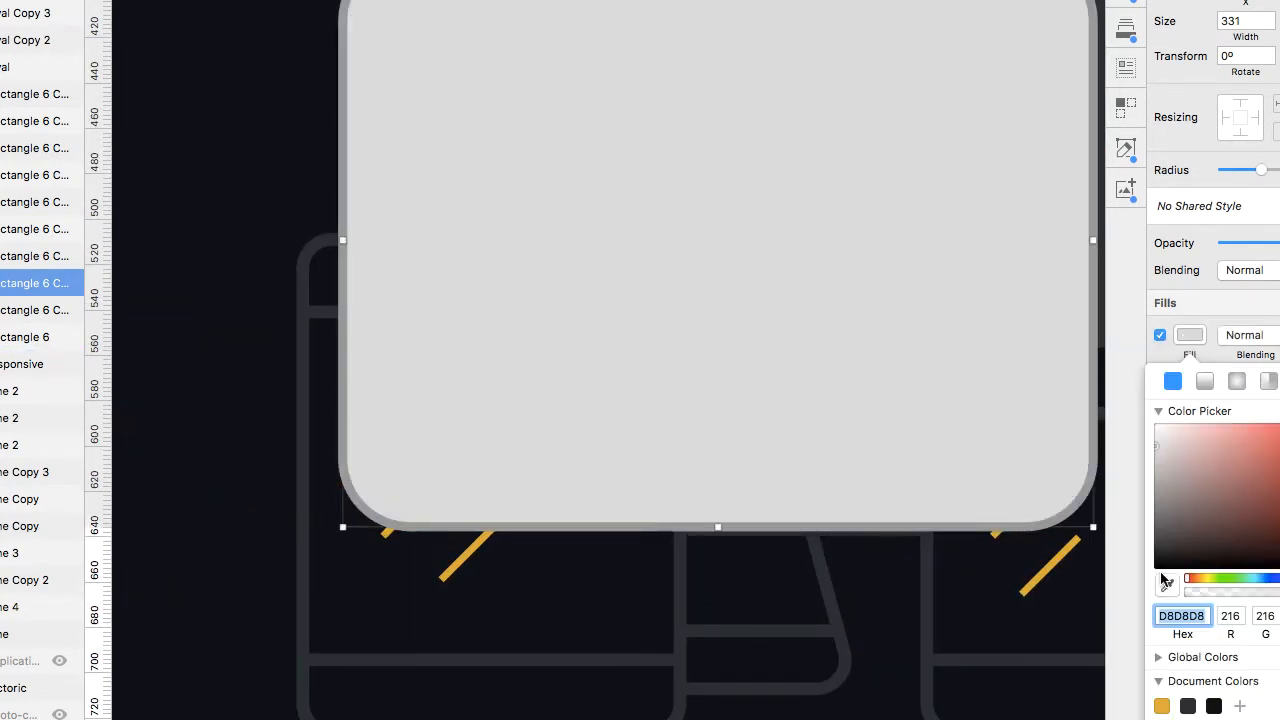
left_click(1213, 706)
left_click(1160, 335)
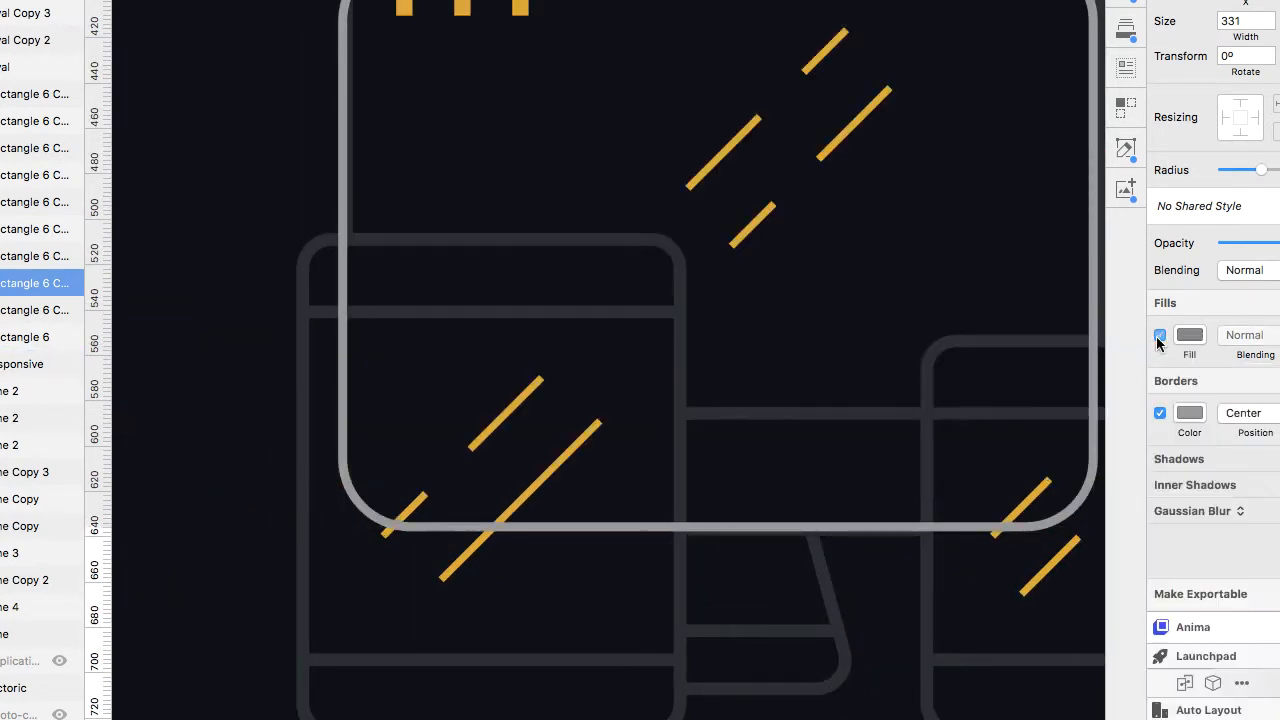
Widen the monitor outline slightly to about 334 px.
scroll(370, 163, "down", 4)
scroll(801, 190, "up", 4)
left_click_drag(792, 237, 800, 237)
scroll(798, 245, "down", 5)
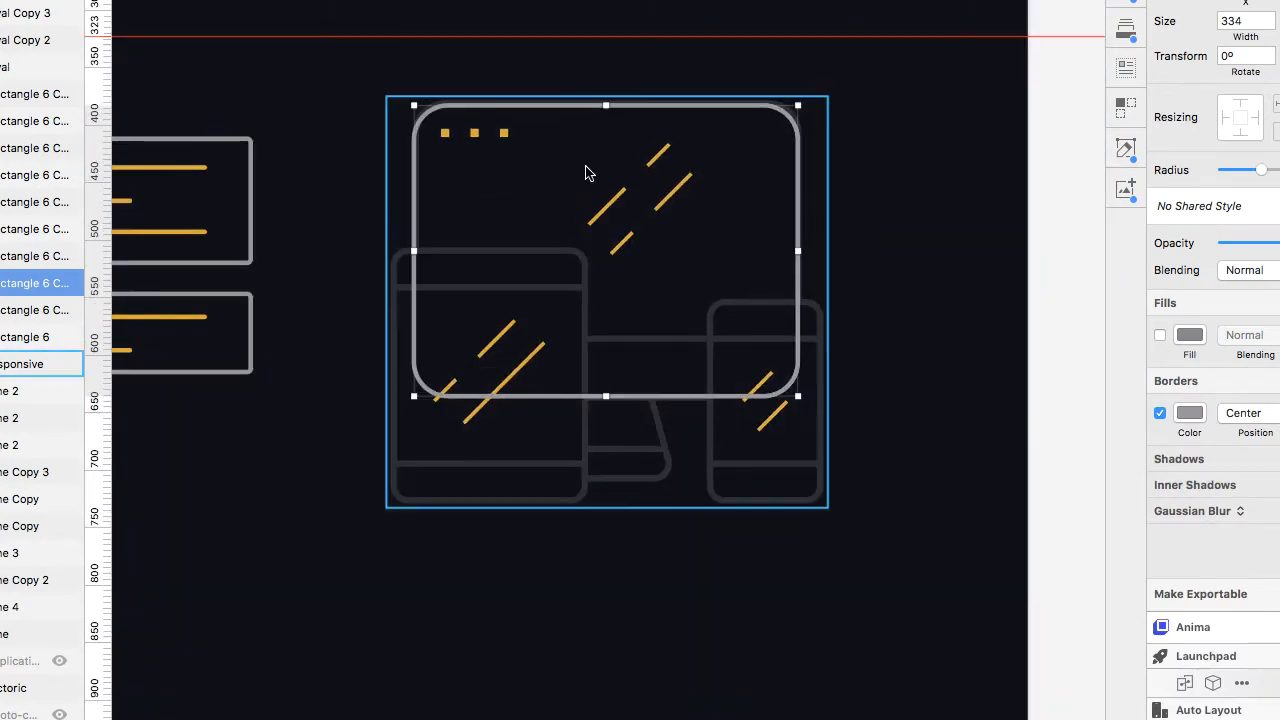
Duplicate the monitor outline, resize it into a tablet outline about 167 px wide and reduce its corner radius.
left_click_drag(533, 137, 512, 241)
left_click_drag(584, 209, 584, 252)
left_click_drag(777, 377, 584, 390)
scroll(584, 390, "up", 3)
left_click_drag(1262, 168, 1249, 170)
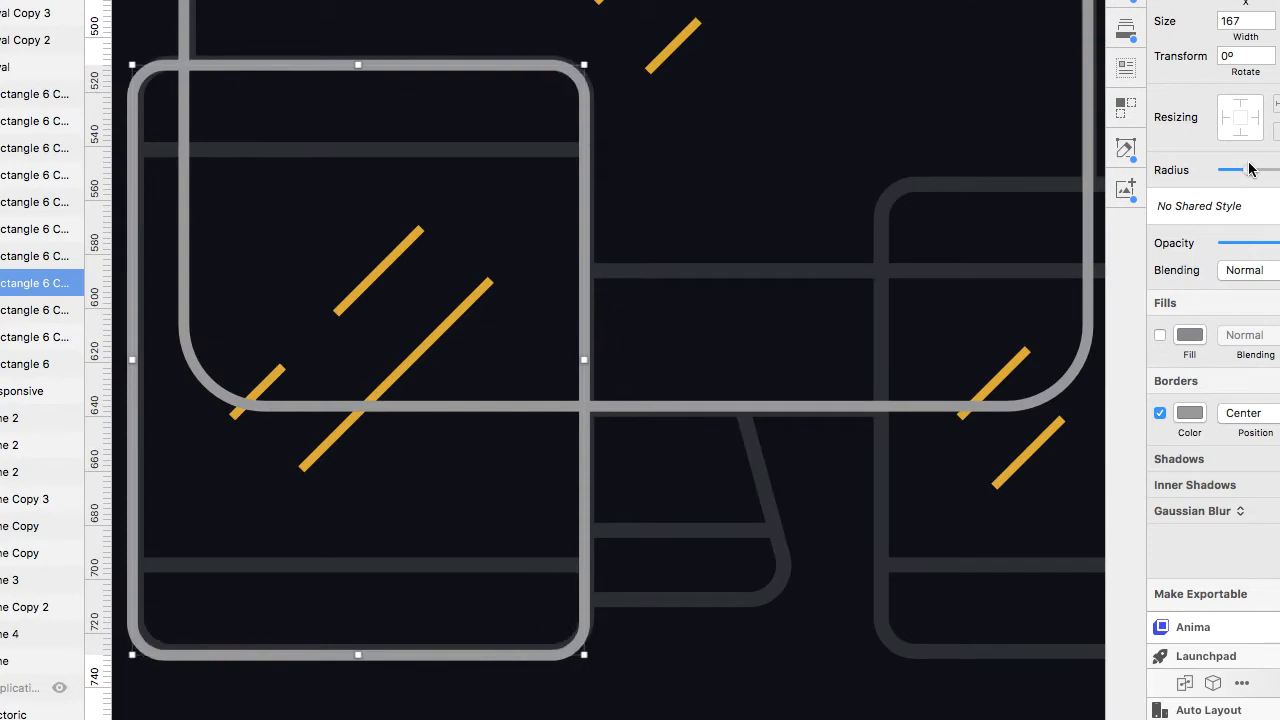
Copy a divider line into the tablet and shorten it to the tablet's width as its bottom divider.
scroll(867, 304, "down", 5)
scroll(560, 370, "right", 3)
left_click_drag(395, 212, 747, 456)
scroll(759, 451, "up", 5)
key("Up")
key("Up")
left_click_drag(893, 431, 826, 431)
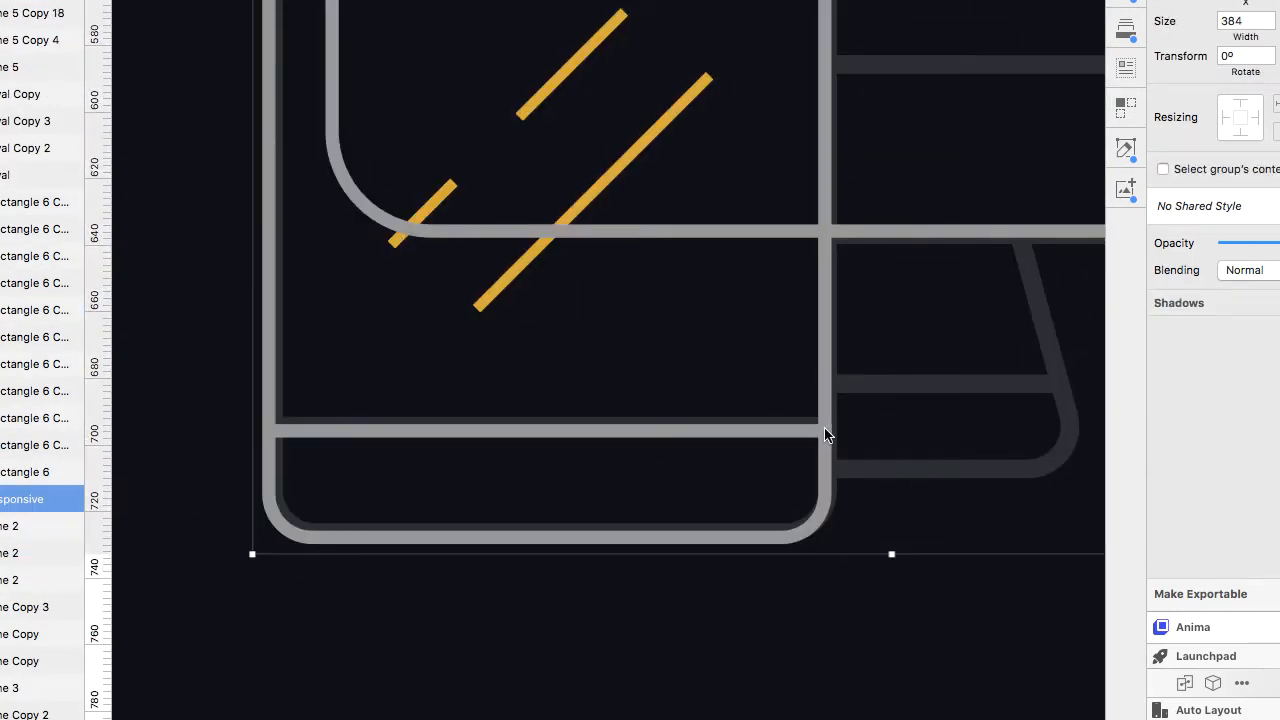
Cut and paste the tablet's bottom divider, then duplicate it upward as the tablet's top divider.
left_click(715, 430, "super")
key("super+x")
key("super+v")
scroll(797, 495, "down", 1)
scroll(797, 495, "up", 3)
left_click_drag(677, 621, 655, 190)
scroll(635, 480, "down", 5)
scroll(629, 494, "right", 3)
left_click(589, 550)
left_click(500, 352)
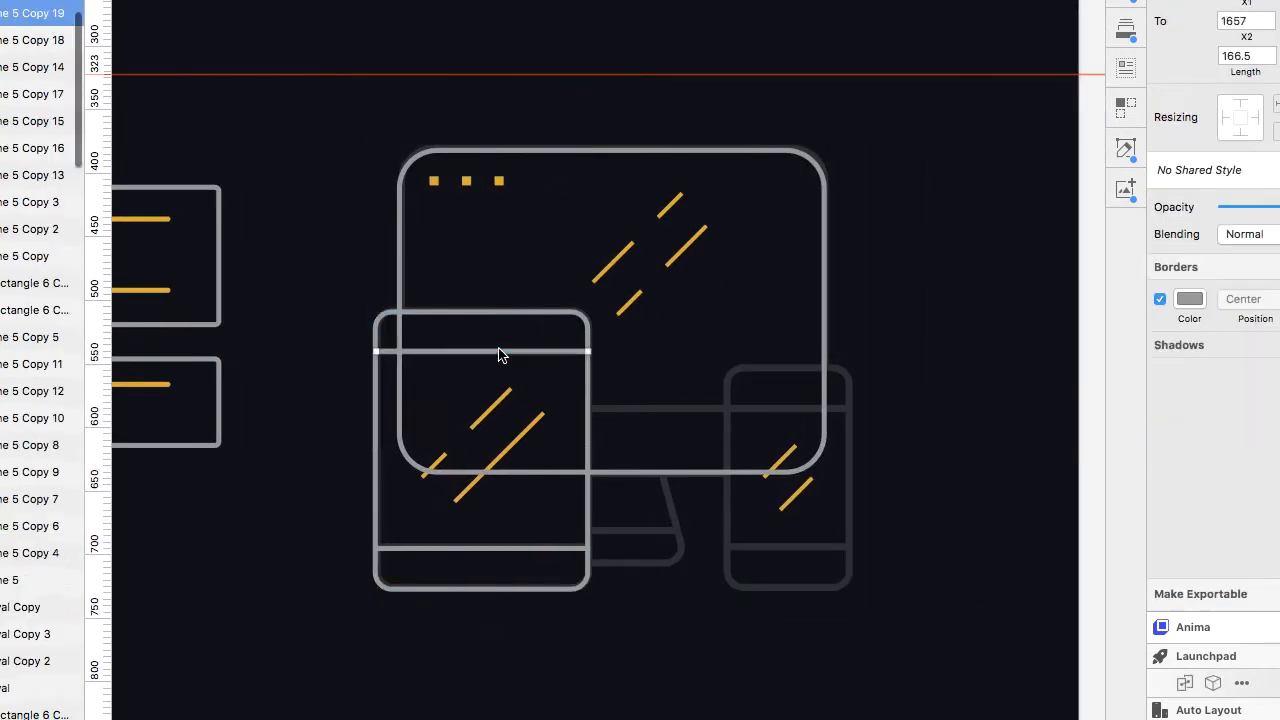
Duplicate the tablet with its dividers and move the copy right toward the small phone.
left_click(498, 312, "shift")
key("super+d")
key("shift+Right")
key("shift+Right")
key("shift+Right")
key("shift+Right")
key("shift+Right")
key("shift+Right")
key("shift+Right")
key("shift+Right")
key("shift+Right")
key("shift+Right")
key("shift+Right")
key("shift+Right")
key("shift+Right")
key("shift+Right")
key("shift+Right")
key("shift+Right")
key("shift+Right")
key("shift+Right")
key("shift+Right")
key("shift+Right")
key("shift+Down")
key("shift+Down")
key("shift+Down")
key("shift+Down")
key("shift+Down")
key("shift+Down")
key("shift+Down")
key("shift+Down")
key("shift+Down")
key("shift+Down")
key("shift+Down")
key("shift+Down")
key("shift+Down")
key("shift+Down")
key("shift+Down")
key("shift+Down")
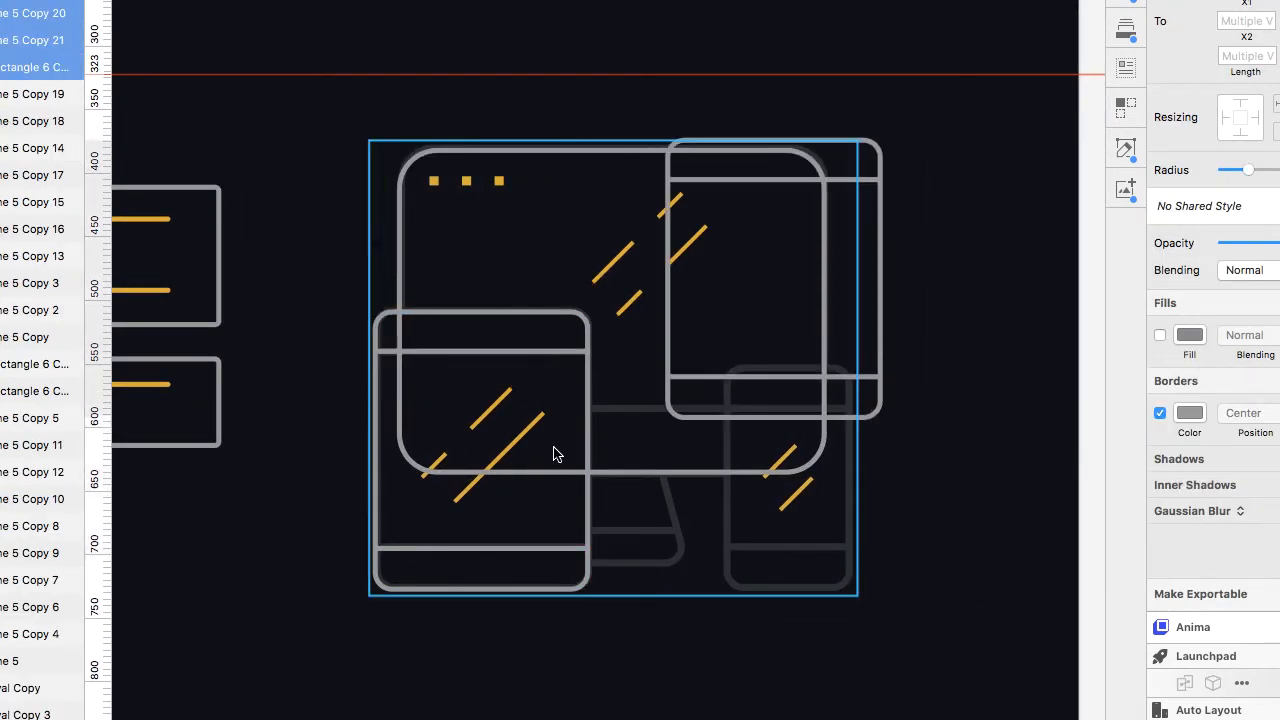
key("Up")
key("Up")
key("Up")
key("Up")
Resize the duplicated tablet to trace the small phone's outline.
scroll(554, 447, "up", 5)
scroll(554, 447, "right", 3)
left_click_drag(471, 457, 583, 457)
left_click_drag(877, 457, 821, 457)
left_click_drag(699, 191, 706, 304)
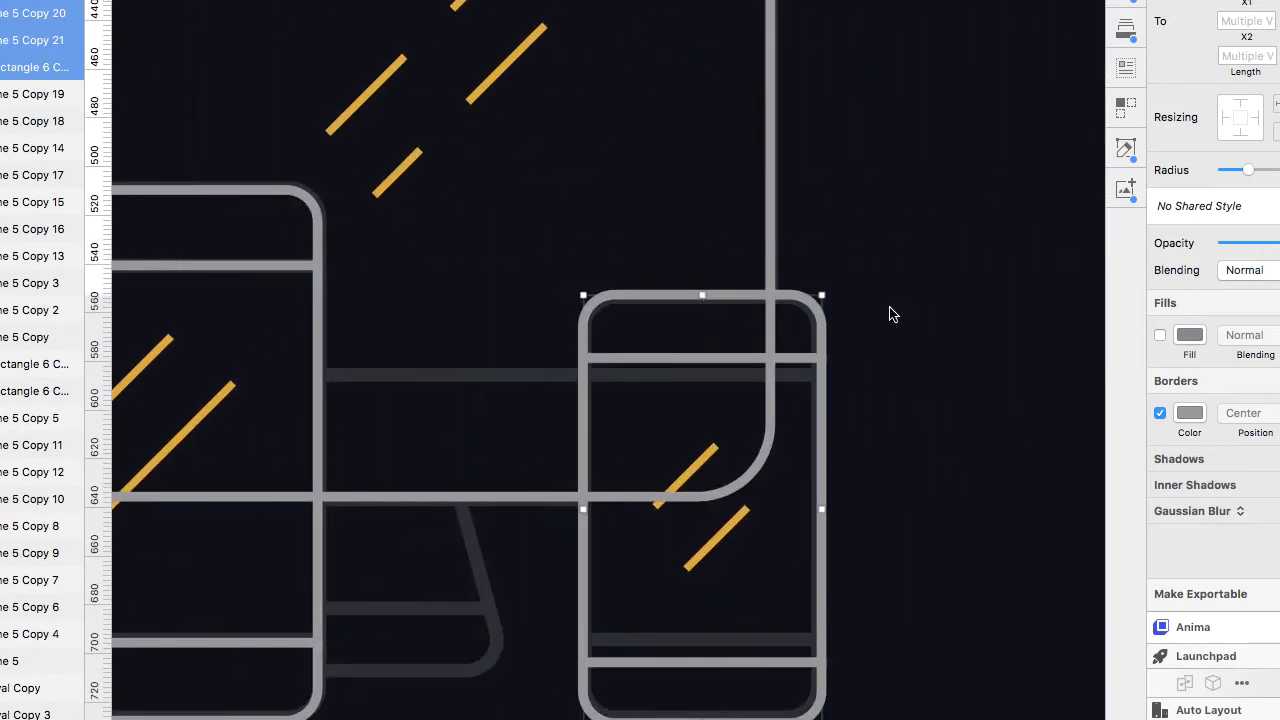
Nudge the small phone's top divider down and its bottom divider up.
left_click(735, 360)
key("Down")
left_click(721, 663)
key("shift+Up")
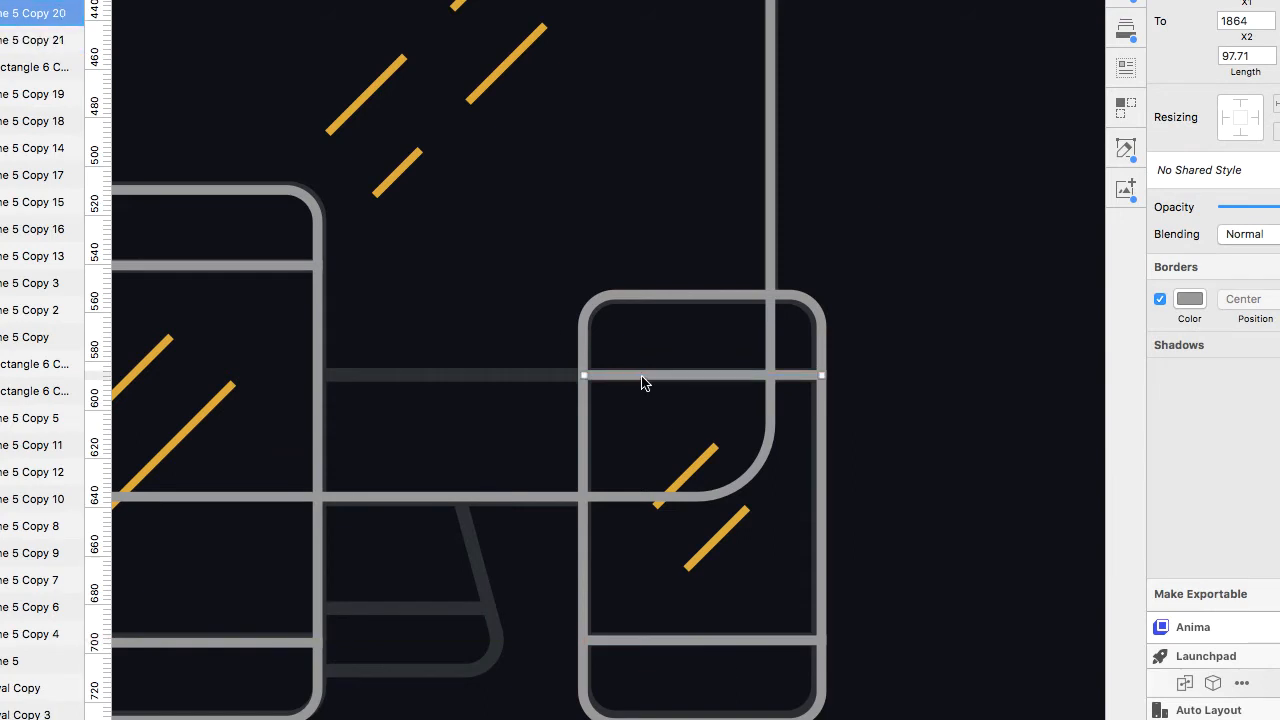
Move a divider line left to trace the monitor's lower edge between the tablet and small phone.
left_click_drag(642, 377, 321, 375)
key("Escape")
Inspect the tablet, monitor and small phone traces against the reference illustration.
scroll(474, 510, "left", 3)
scroll(476, 500, "up", 2)
left_click(531, 387)
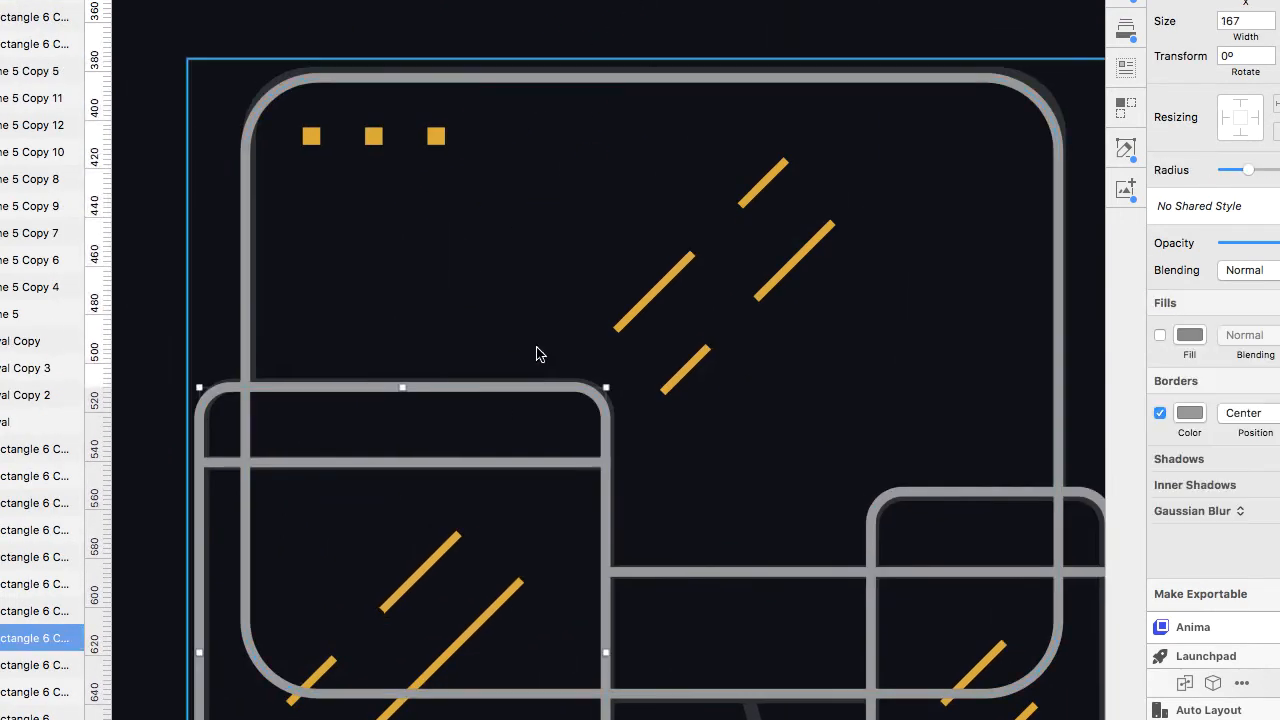
left_click(651, 303)
key("Escape")
scroll(766, 257, "down", 3)
scroll(1044, 431, "right", 3)
scroll(1044, 431, "down", 2)
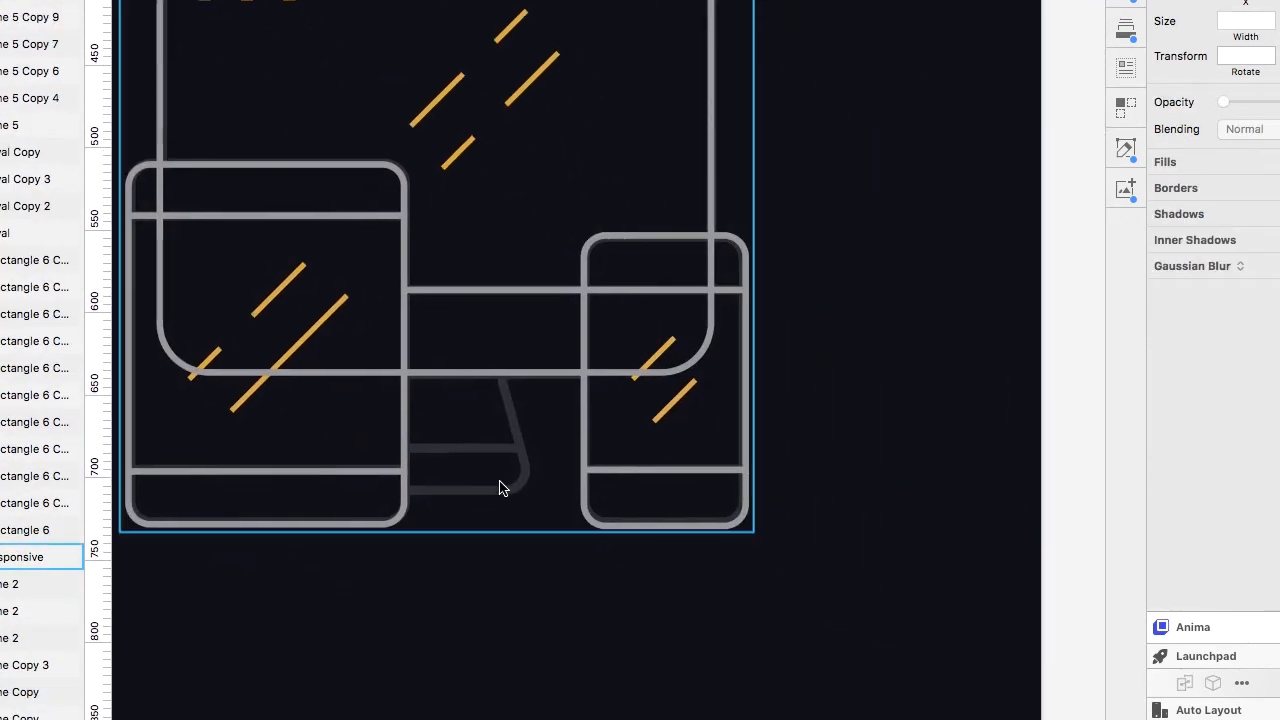
Duplicate the small phone over the monitor stand and resize the copy to about 98 × 85.
left_click_drag(584, 408, 367, 368)
scroll(366, 368, "up", 3)
left_click_drag(513, 68, 507, 353)
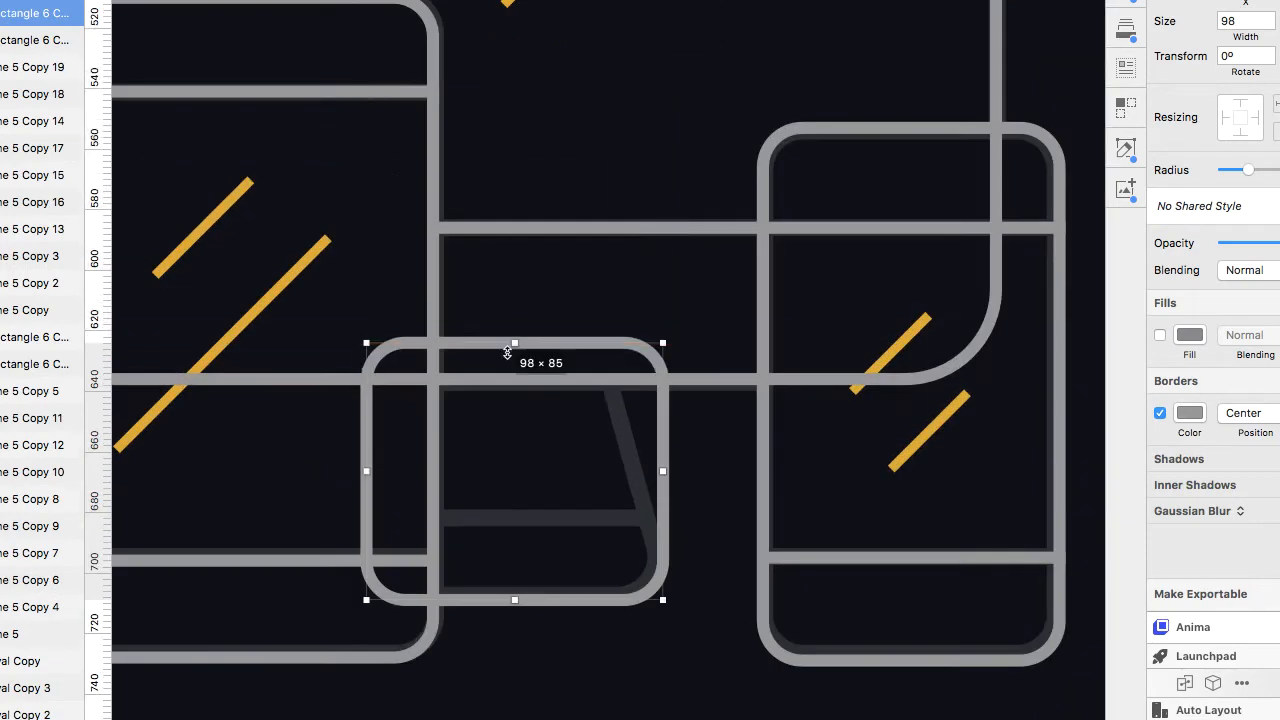
left_click_drag(516, 597, 516, 594)
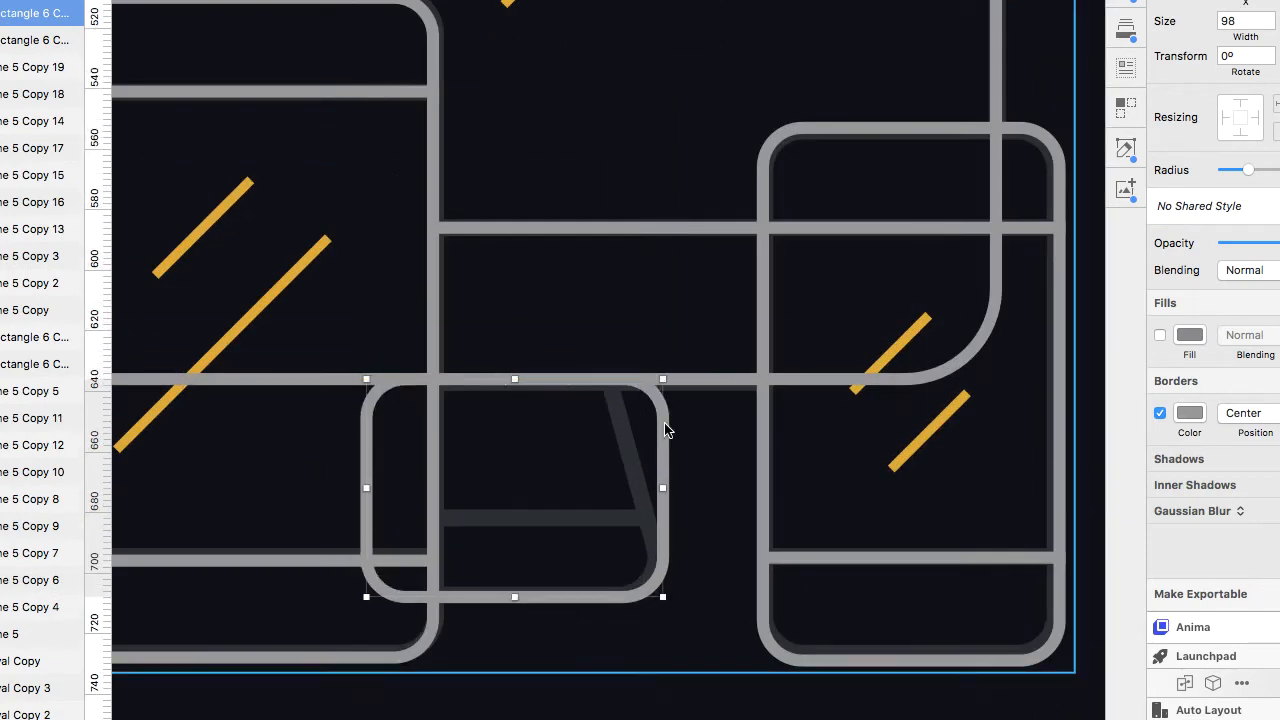
Reshape the copy's points into the stand's slanted outline and enable its fill.
double_click(588, 385)
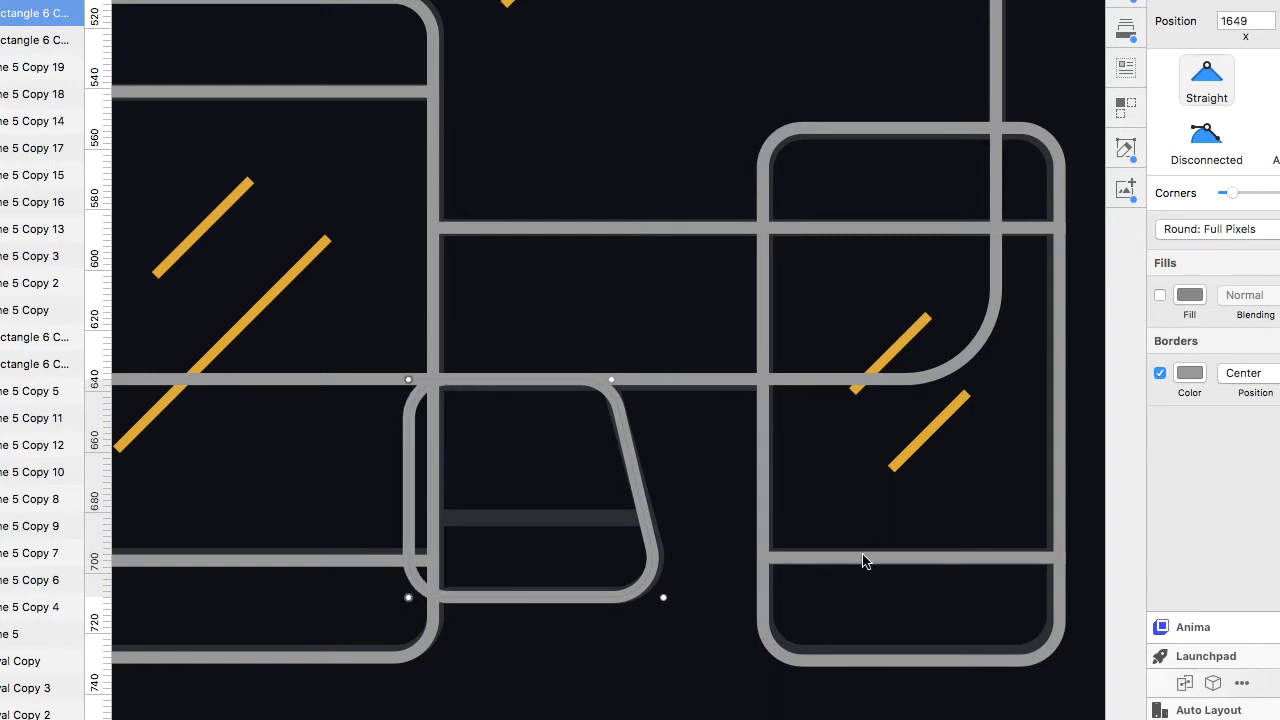
left_click(1160, 295)
key("Escape")
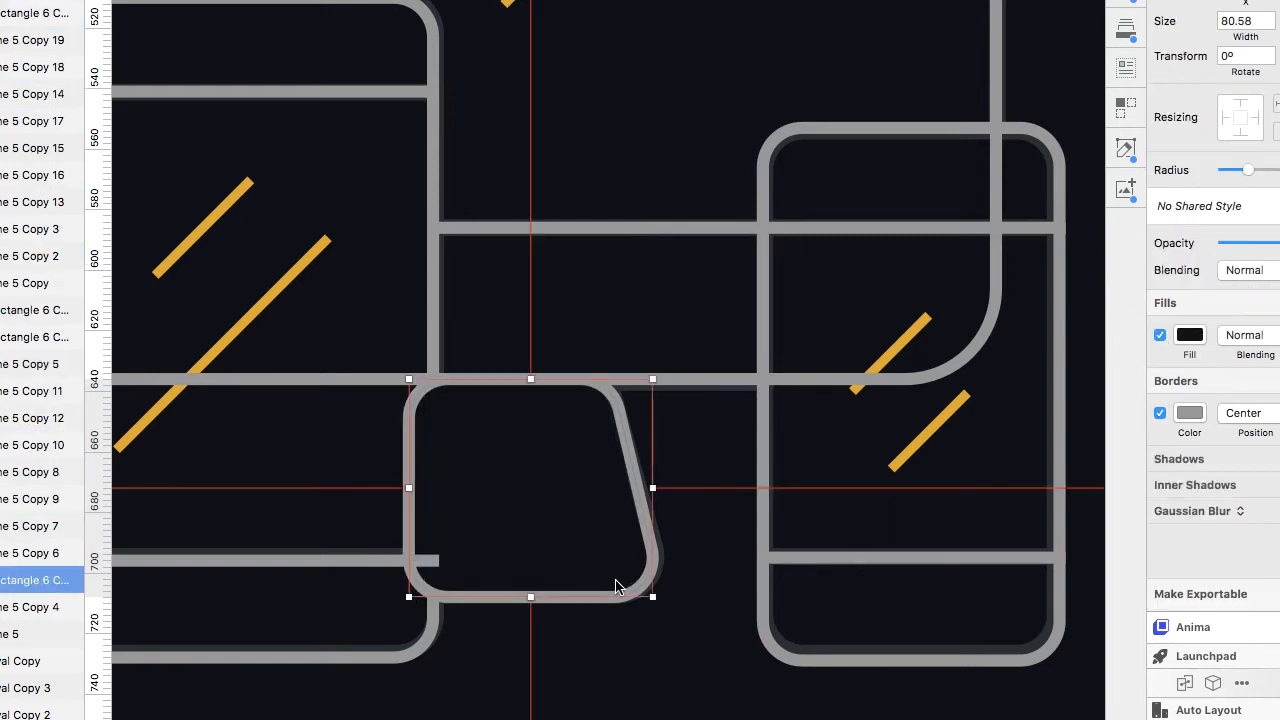
Send the stand shape backward behind the other device outlines.
key("alt+super+Down")
key("alt+super+Down")
key("alt+super+Down")
key("alt+super+Down")
key("alt+super+Down")
key("alt+super+Down")
key("alt+super+Down")
key("alt+super+Down")
key("alt+super+Down")
key("alt+super+Down")
key("alt+super+Down")
key("alt+super+Down")
key("alt+super+Down")
key("alt+super+Down")
key("alt+super+Down")
key("alt+super+Down")
key("alt+super+Down")
key("alt+super+Down")
key("alt+super+Up")
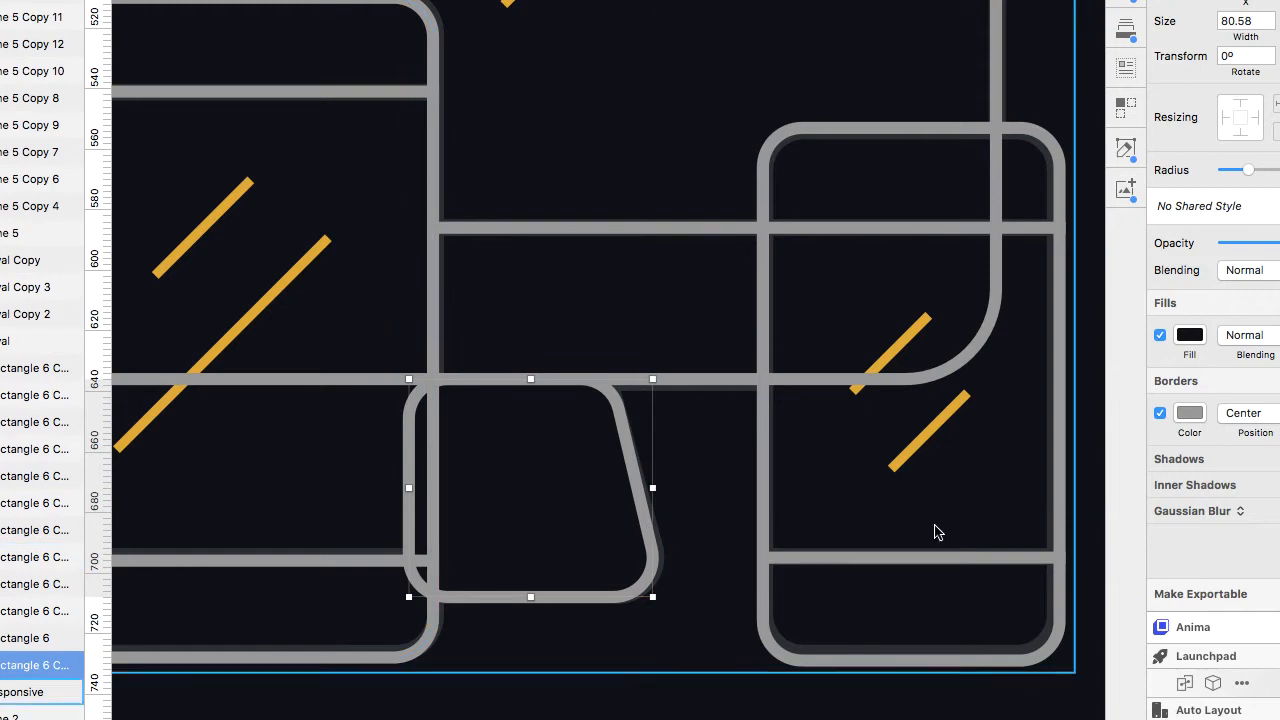
Move a copy of the phone divider into the stand as its crossbar.
left_click_drag(837, 560, 435, 500)
left_click(498, 610)
scroll(615, 391, "up", 5)
left_click(611, 395)
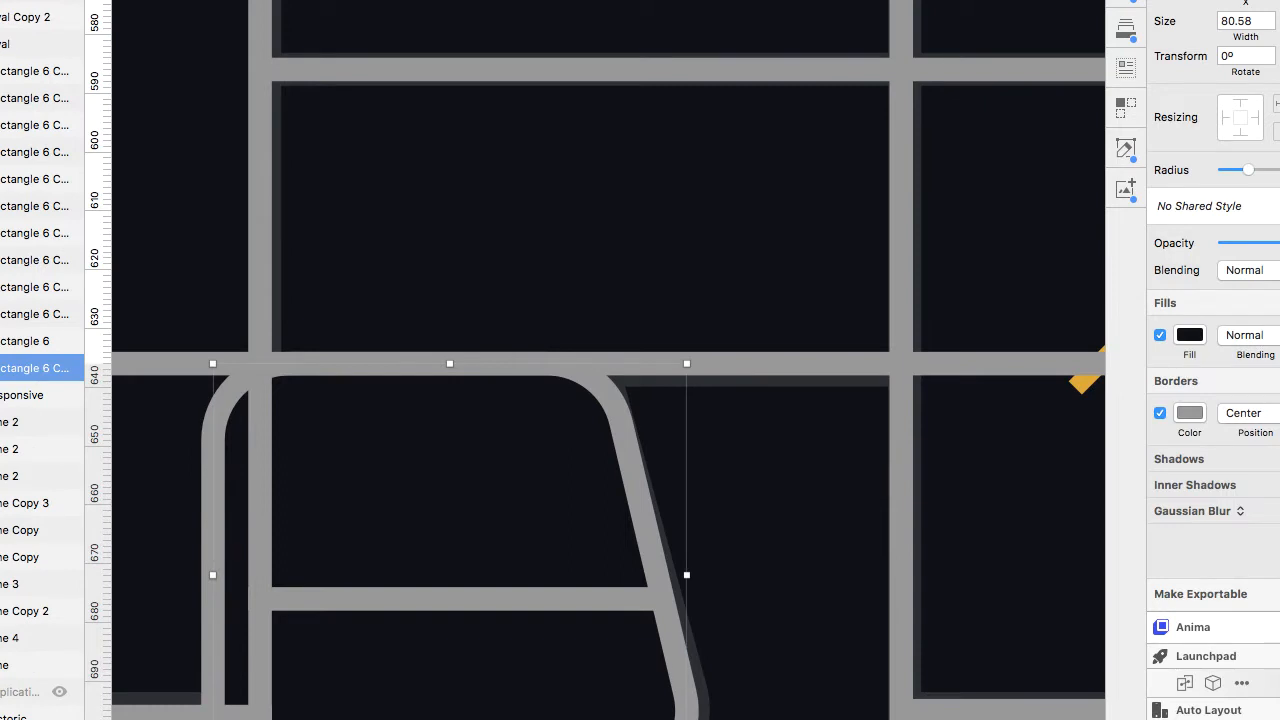
Adjust the crossbar's ends and narrow the stand to about 74 px wide.
scroll(266, 505, "down", 3)
scroll(266, 505, "left", 2)
left_click_drag(266, 506, 315, 504)
left_click_drag(743, 503, 750, 504)
double_click(692, 393)
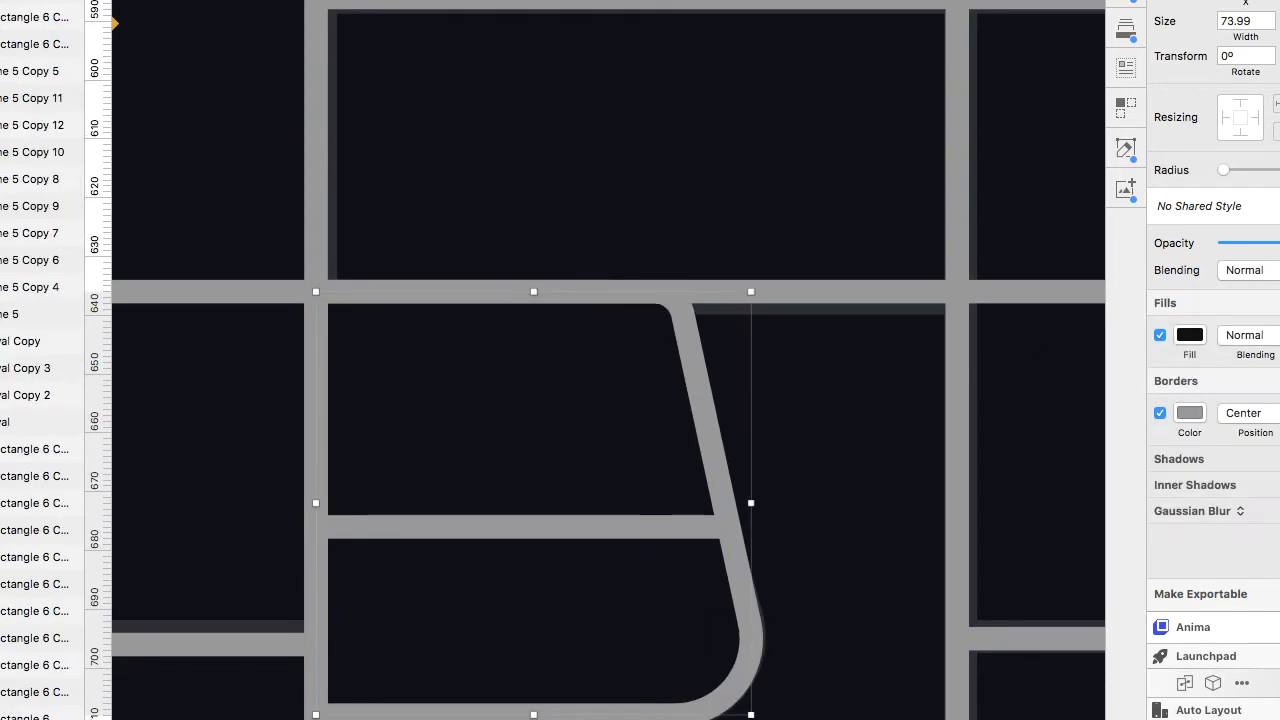
scroll(860, 469, "down", 5)
left_click(757, 437)
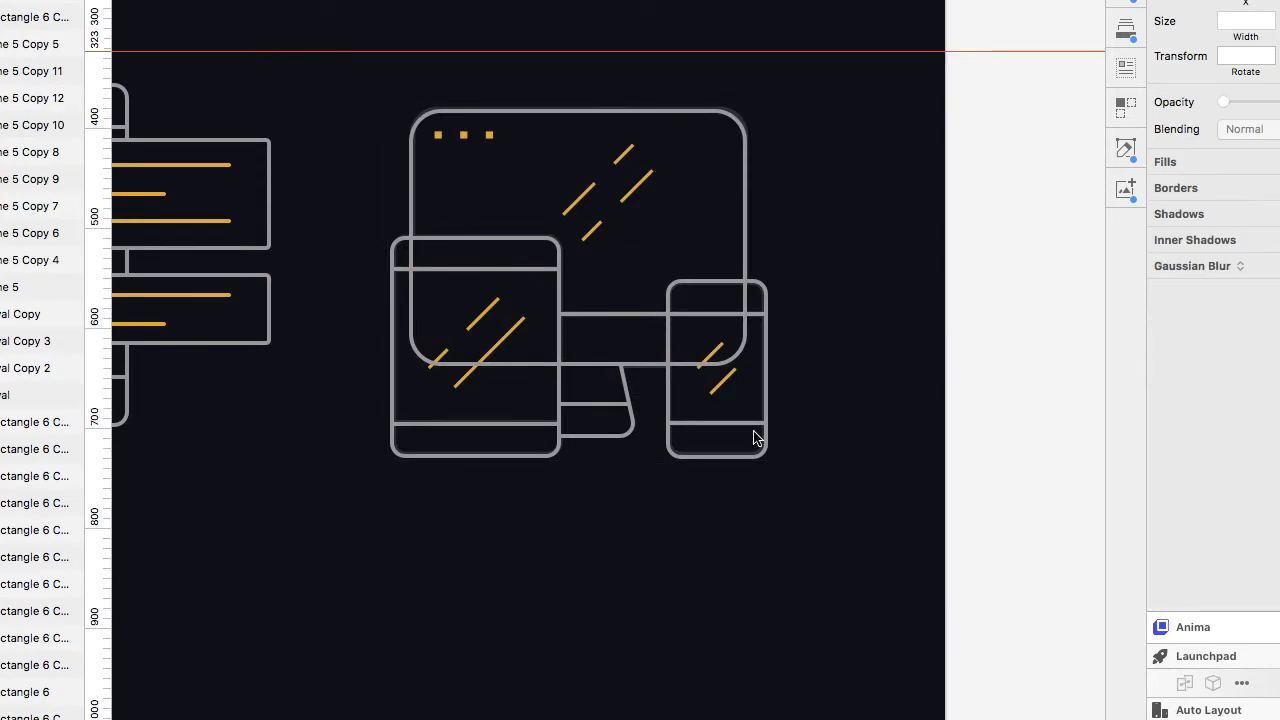
Draw a new diagonal line across the monitor screen with the Line tool.
scroll(751, 437, "up", 4)
left_click(730, 382)
key("l")
mouse_move(541, 213)
left_mouse_down()
mouse_move(711, 206)
mouse_move(621, 135)
left_mouse_up()
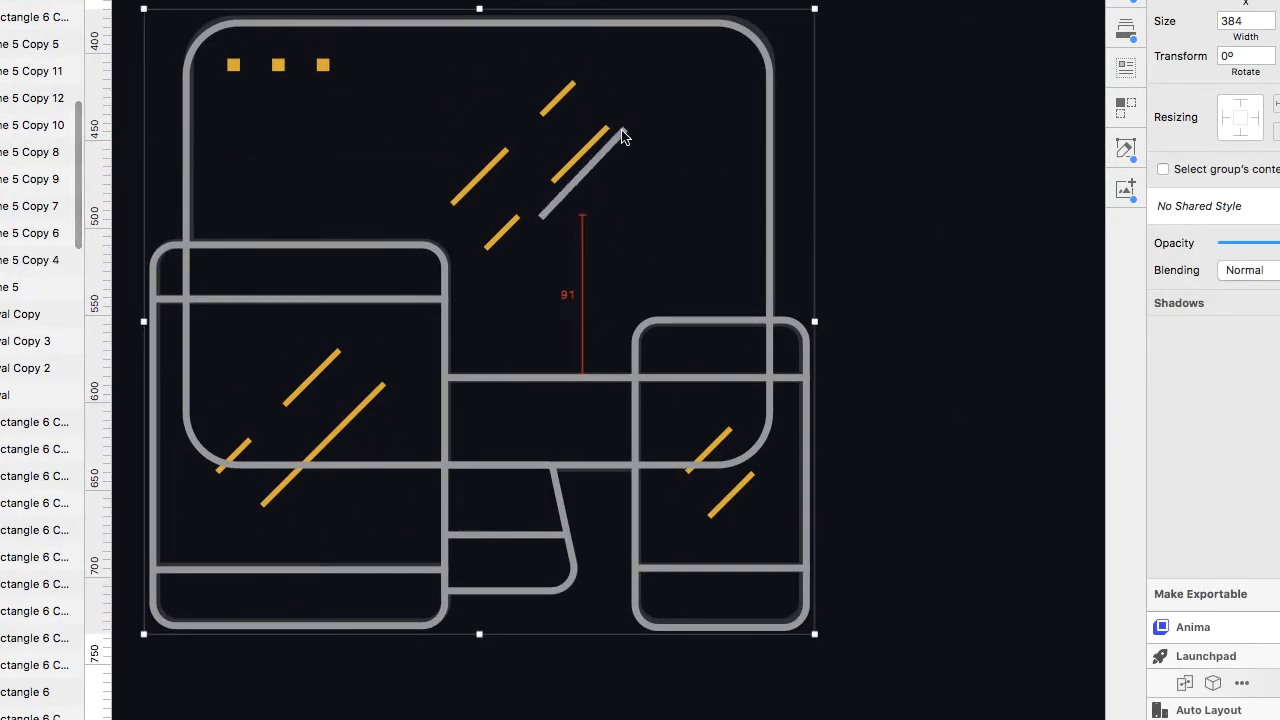
left_click_drag(544, 215, 428, 228)
left_click(1187, 303)
left_click(1161, 708)
key("Escape")
Rearrange and resize the monitor's yellow glare strokes to match the reference lines.
left_click(965, 107)
double_click(543, 114)
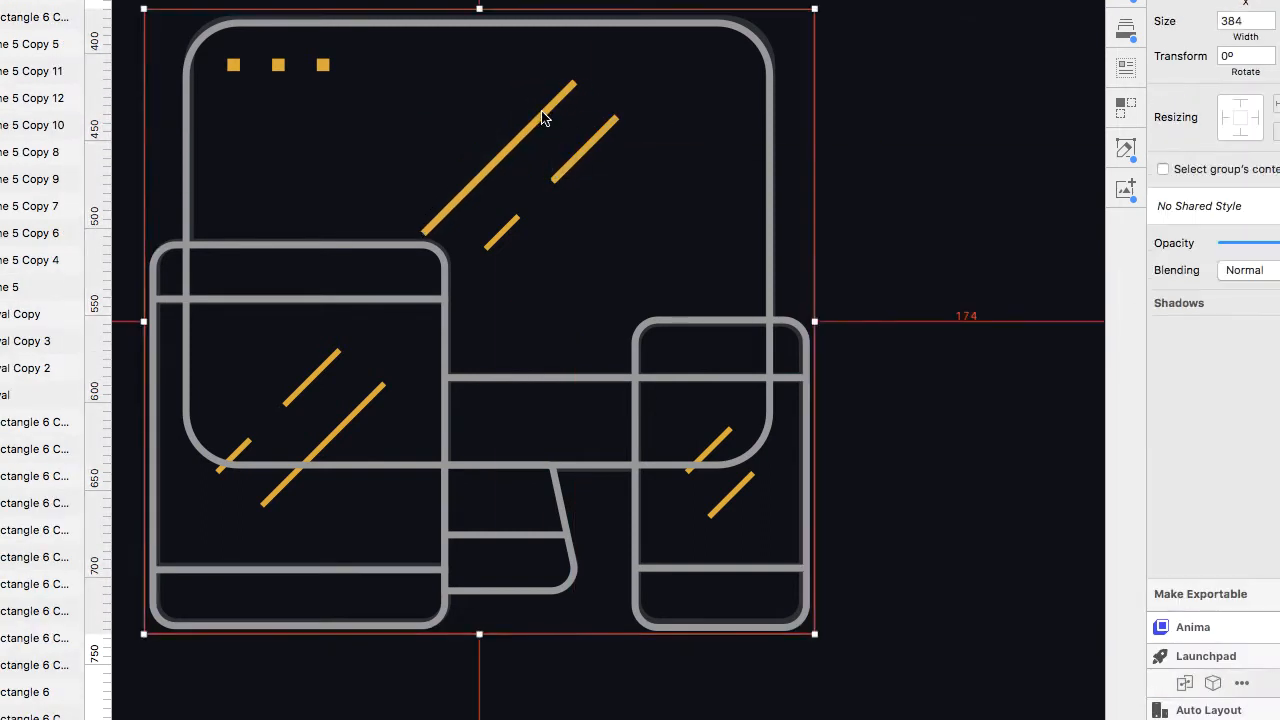
left_click(585, 149, "shift")
left_click(1279, 267)
left_click(1212, 313)
left_click(896, 183)
left_click(588, 146)
left_click_drag(588, 146, 511, 222, "alt")
scroll(512, 217, "up", 5)
left_click_drag(560, 184, 489, 258, "shift")
left_click_drag(420, 331, 463, 283)
key("super+z")
scroll(640, 334, "down", 6)
scroll(641, 335, "up", 1)
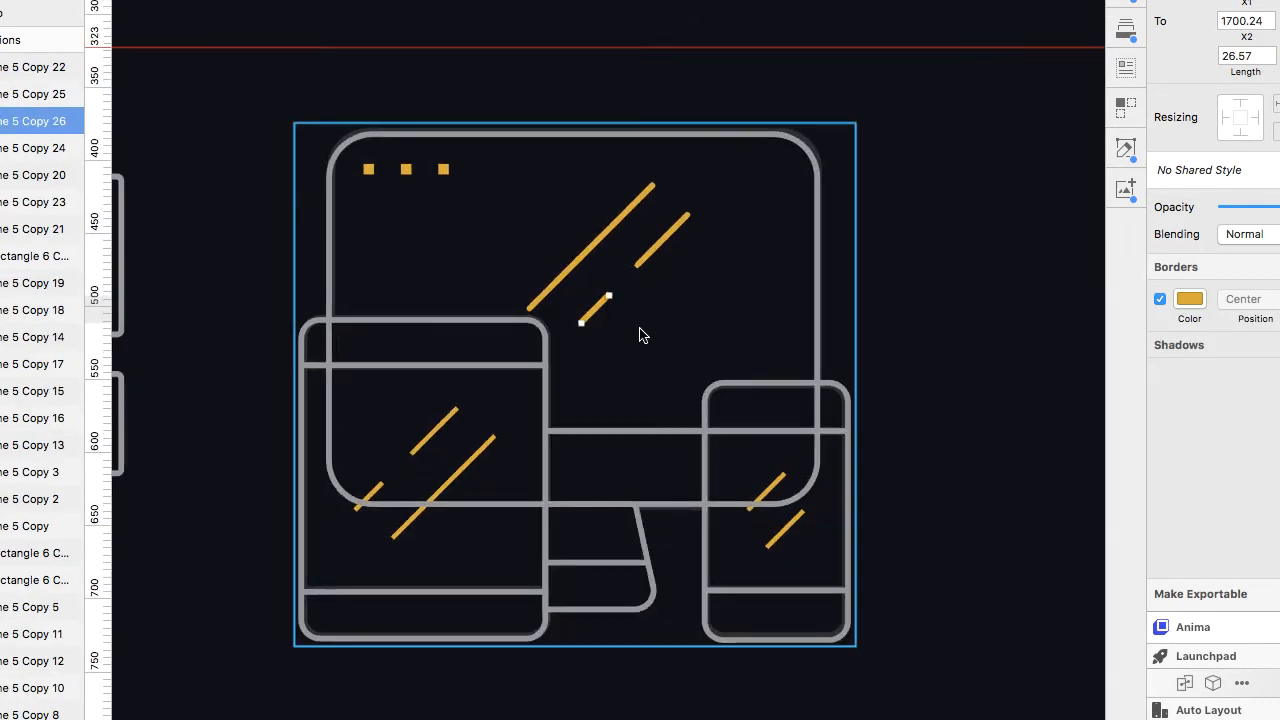
Duplicate two monitor glare strokes into the small phone's screen.
left_click_drag(648, 252, 763, 496, "alt")
scroll(763, 497, "up", 10)
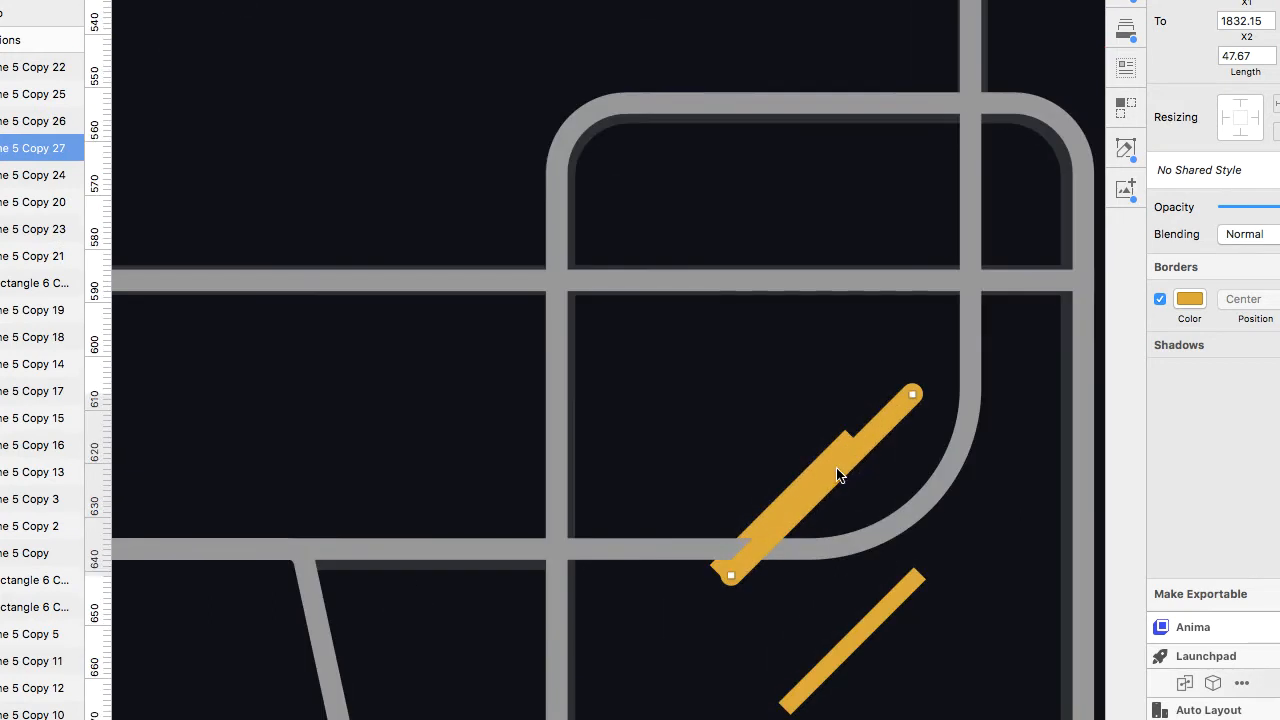
left_click_drag(837, 474, 820, 478)
left_click_drag(822, 480, 861, 639, "alt")
scroll(860, 638, "down", 10)
scroll(860, 512, "left", 4)
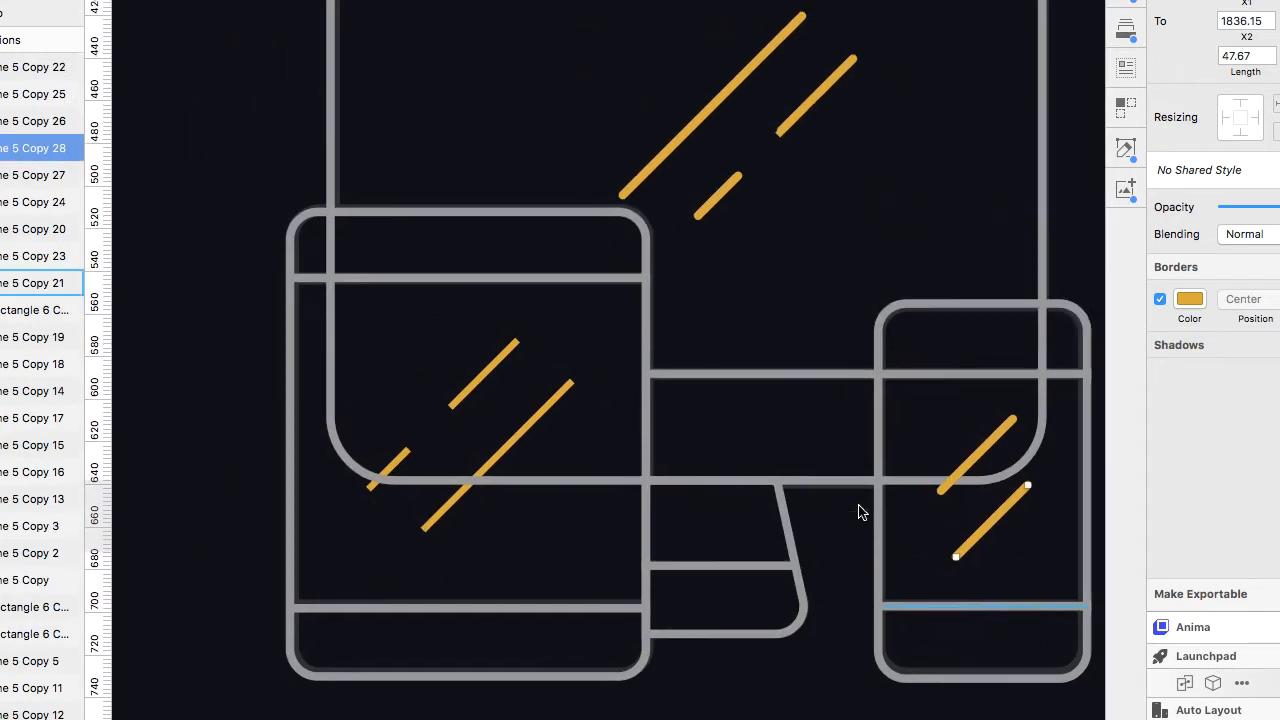
Duplicate monitor glare strokes into the tablet's screen and position them.
mouse_move(746, 117)
left_mouse_down("alt")
mouse_move(546, 464)
mouse_move(529, 470)
left_mouse_up("alt")
left_click(734, 226)
left_click(809, 148, "shift")
left_click_drag(809, 148, 474, 426, "alt")
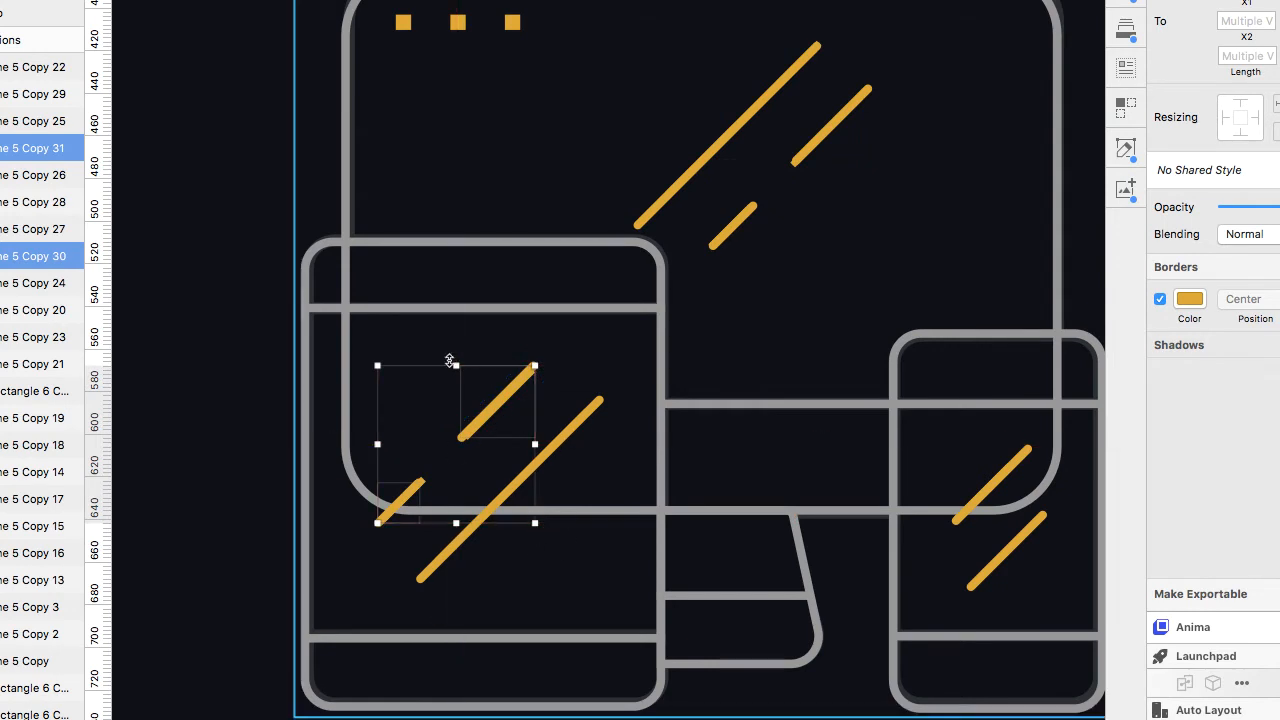
Enable fills on the tablet and small phone so they hide the lines behind them.
left_click(217, 437)
left_click(305, 432)
key("f")
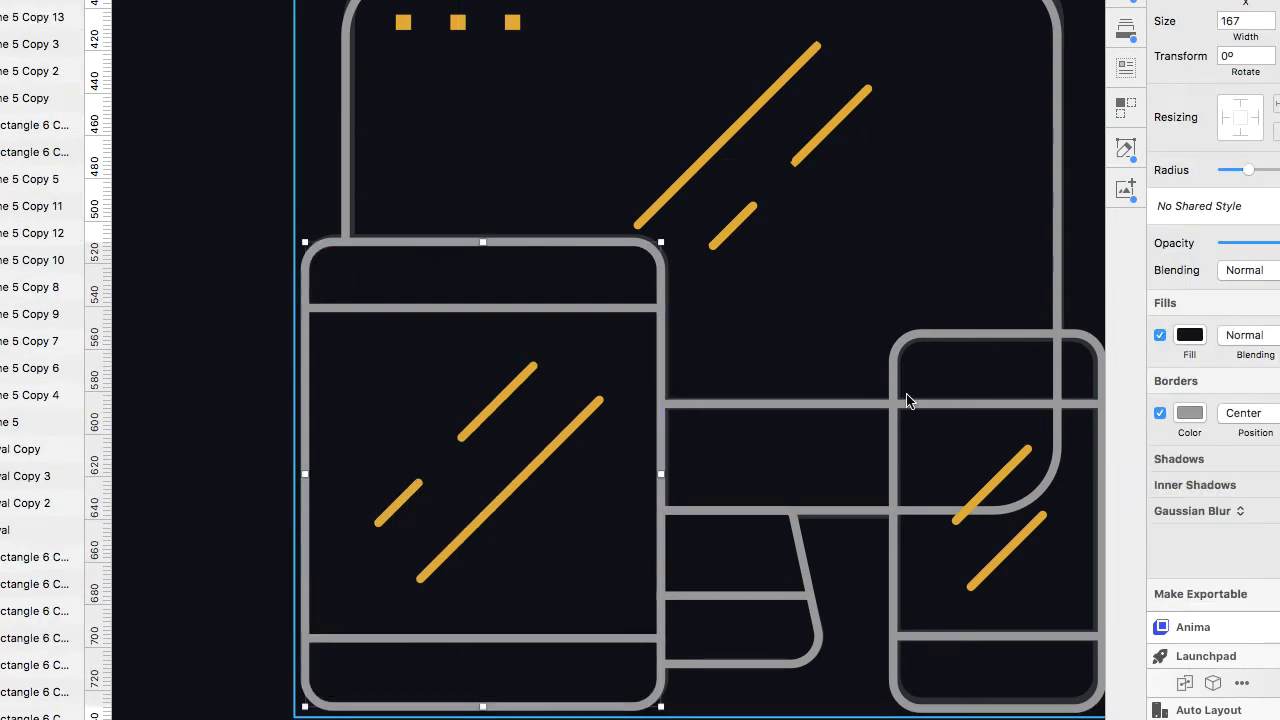
left_click(896, 400)
left_click(1160, 335)
scroll(751, 511, "right", 3)
scroll(751, 509, "up", 3)
Draw a circle about 12 px wide over the monitor's first yellow dot.
left_click(10, 0)
mouse_move(60, 0)
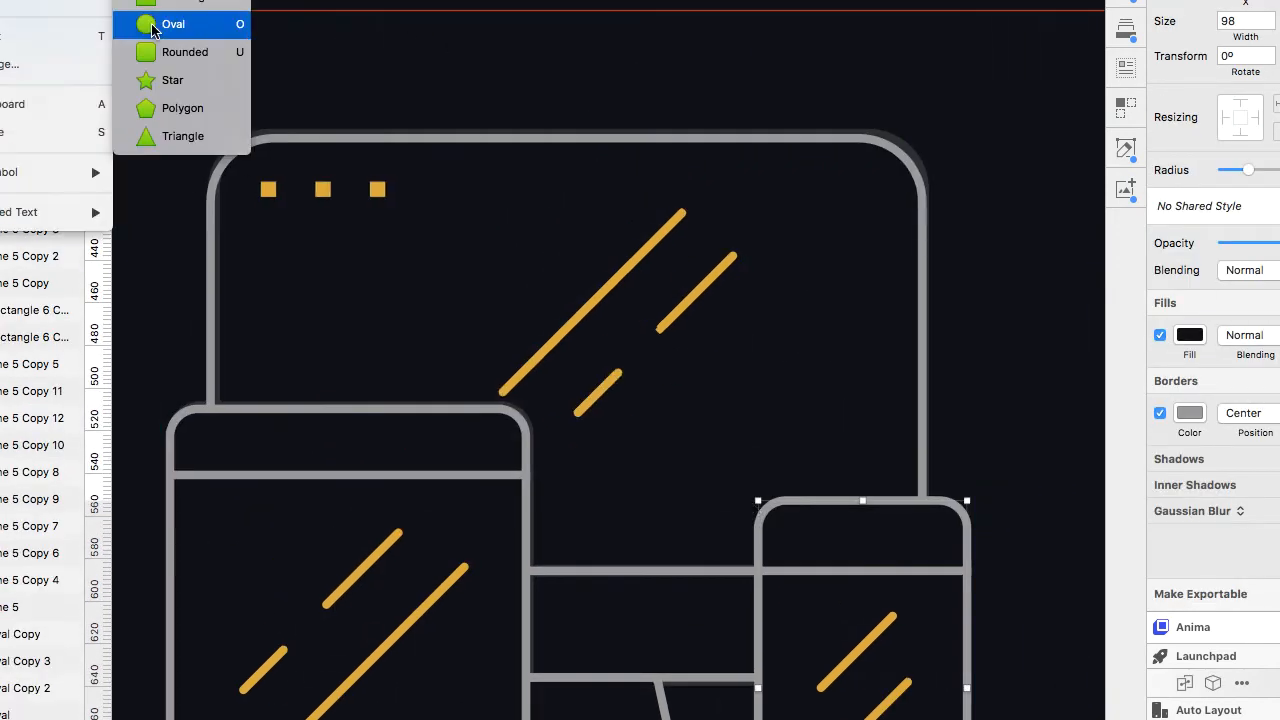
left_click(166, 24)
left_click_drag(262, 183, 274, 195)
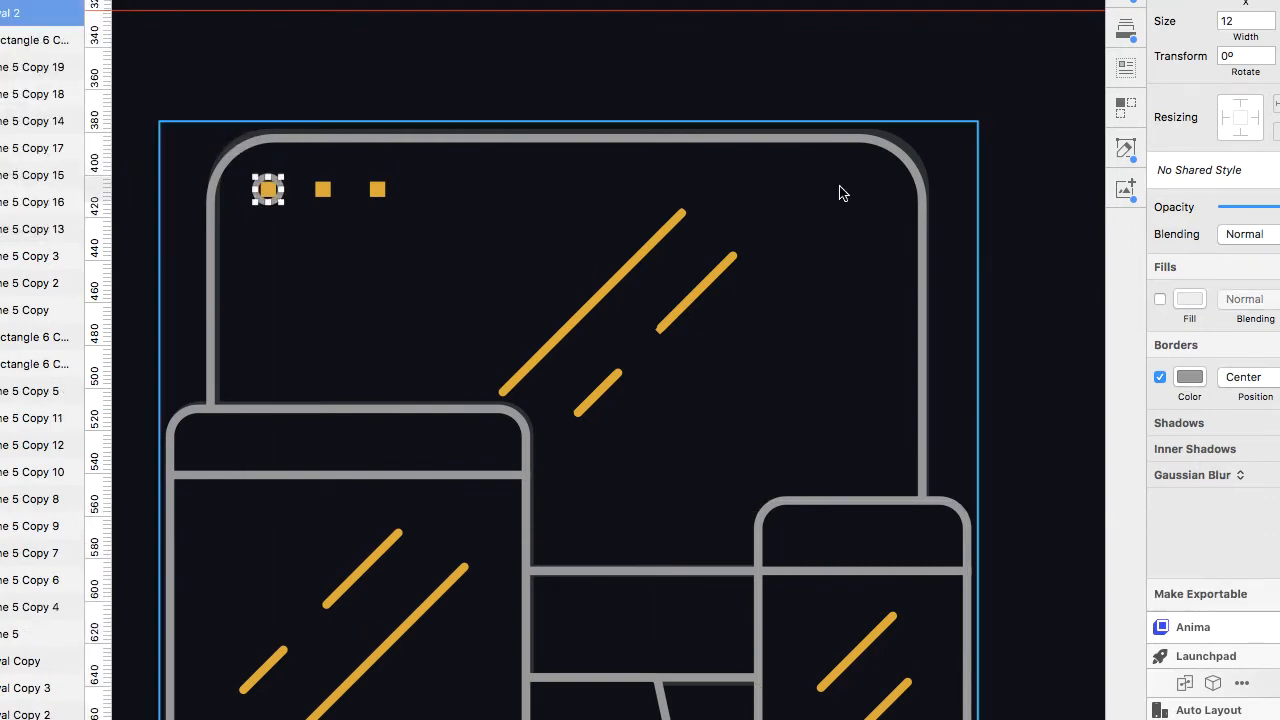
Paste the monitor's stroke style onto the circle and set its border colour to DEAB24.
left_click(840, 188, "super")
key("alt+super+c")
left_click(275, 193)
key("alt+super+v")
left_click(1190, 377)
left_click(1166, 663)
Duplicate the circle twice to replace the other two yellow dots.
left_click(270, 189)
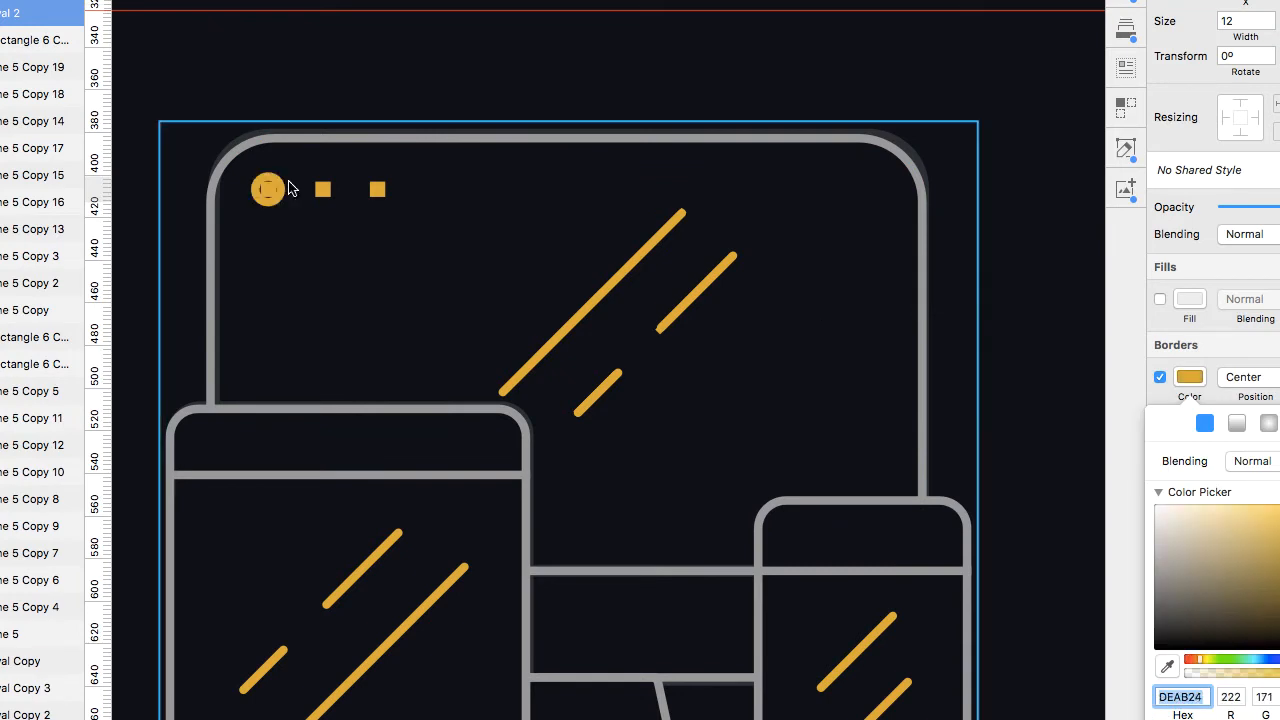
left_click_drag(281, 189, 338, 189)
key("super+d")
left_click(595, 690)
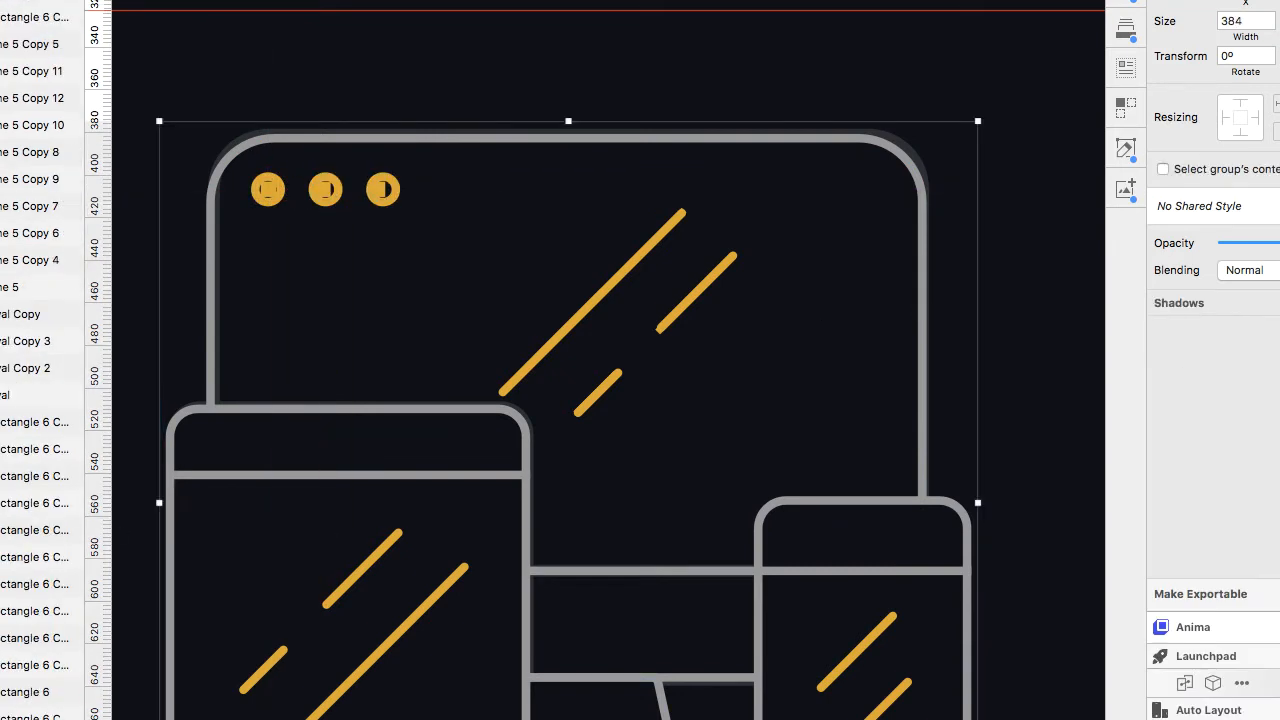
Draw a rectangle about 22 px wide over the still-life bottle's neck.
left_click(116, 544)
scroll(116, 544, "down", 5)
scroll(116, 544, "left", 10)
scroll(116, 544, "right", 2)
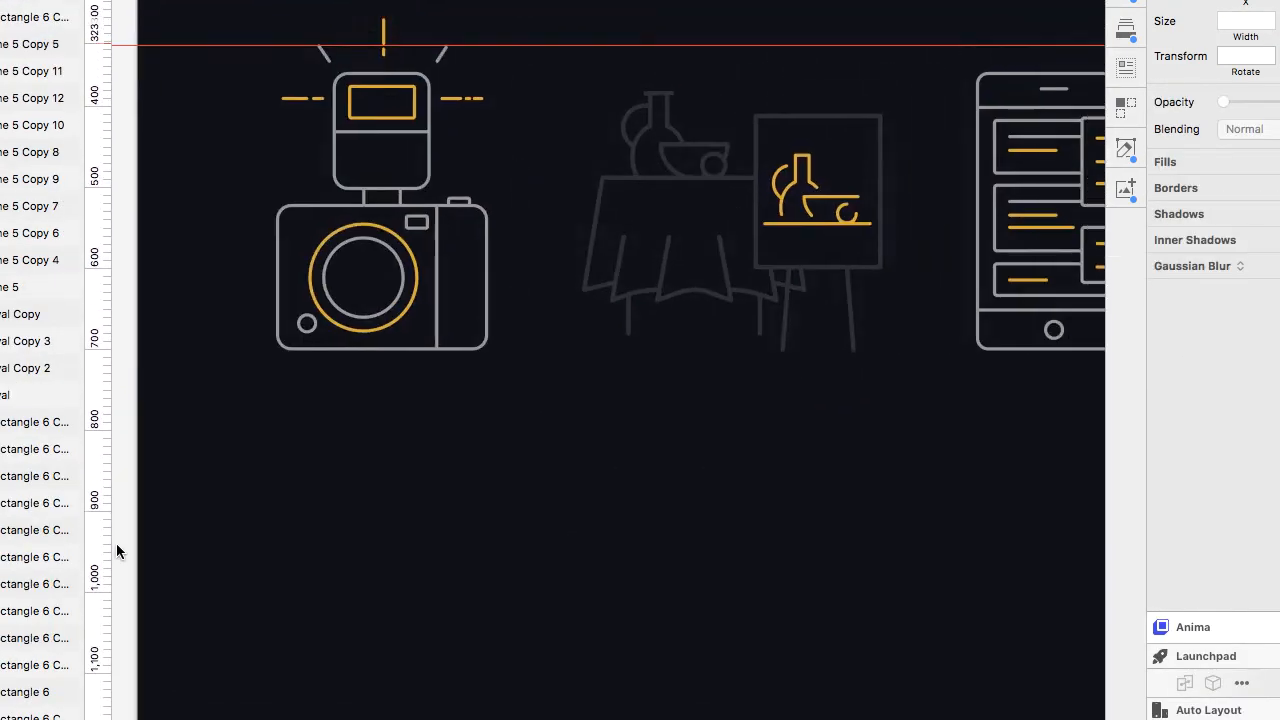
scroll(116, 543, "up", 2)
scroll(116, 543, "right", 2)
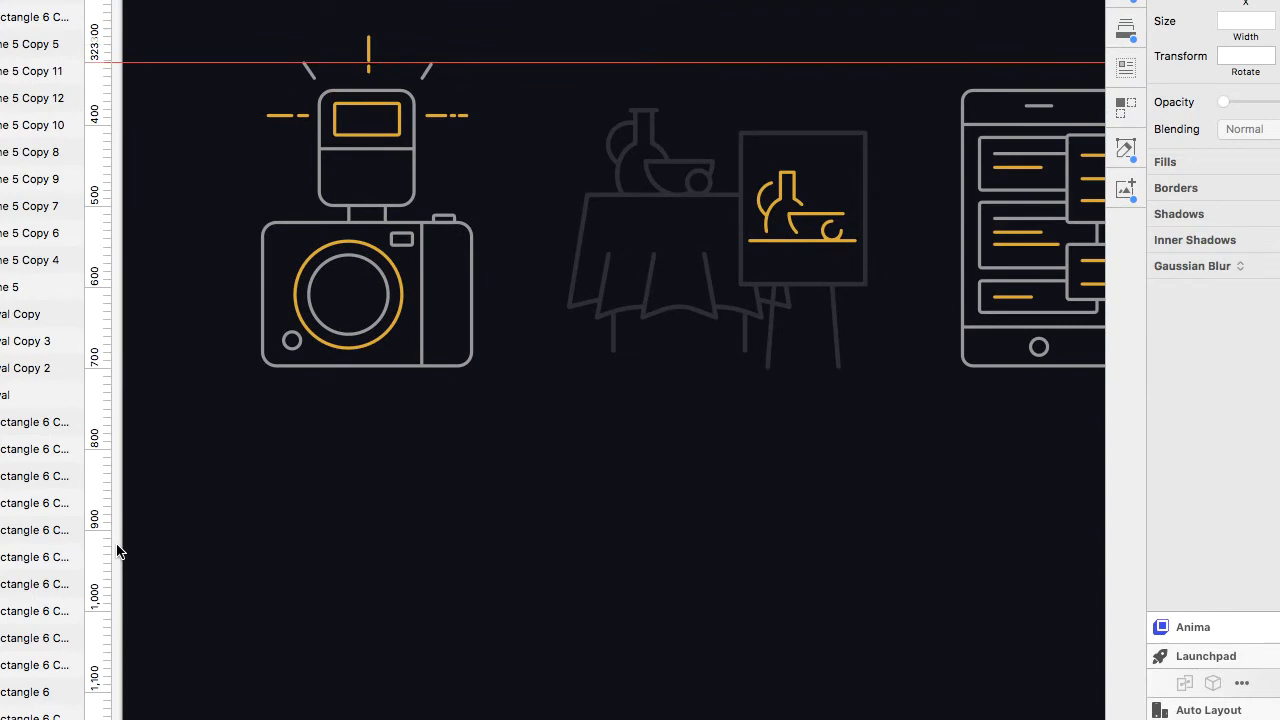
scroll(654, 254, "up", 5)
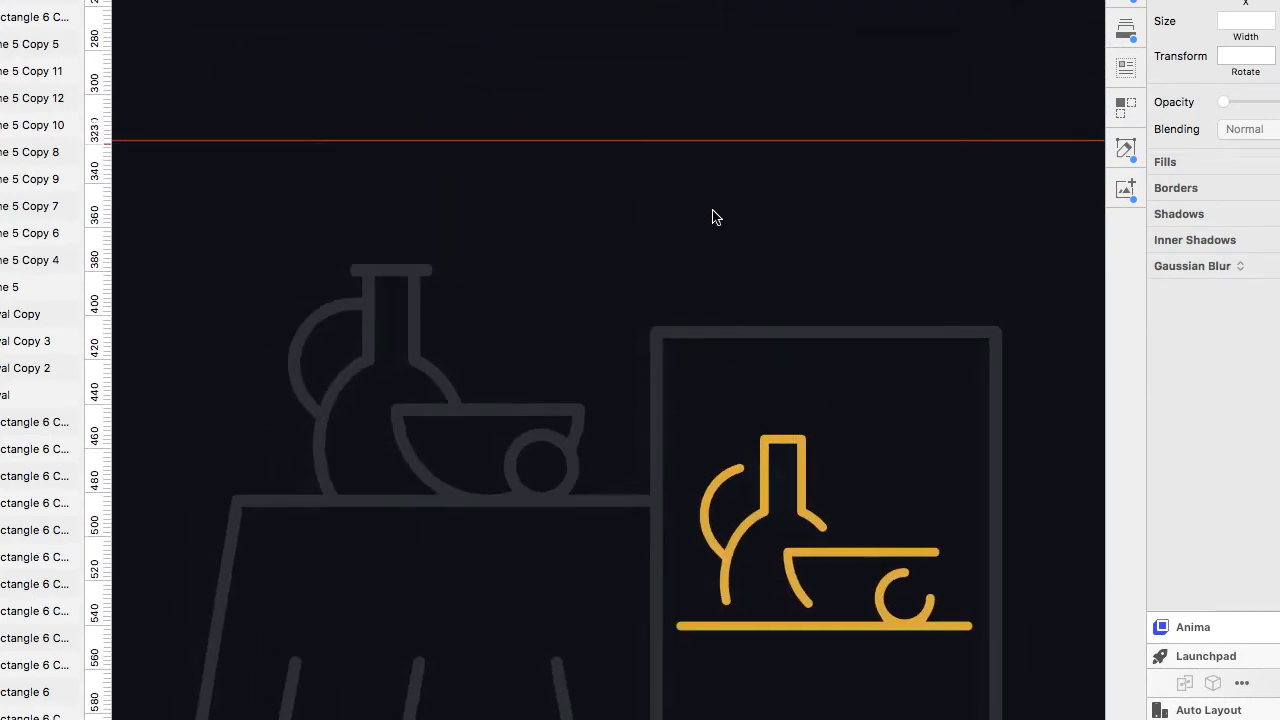
left_click(540, 149)
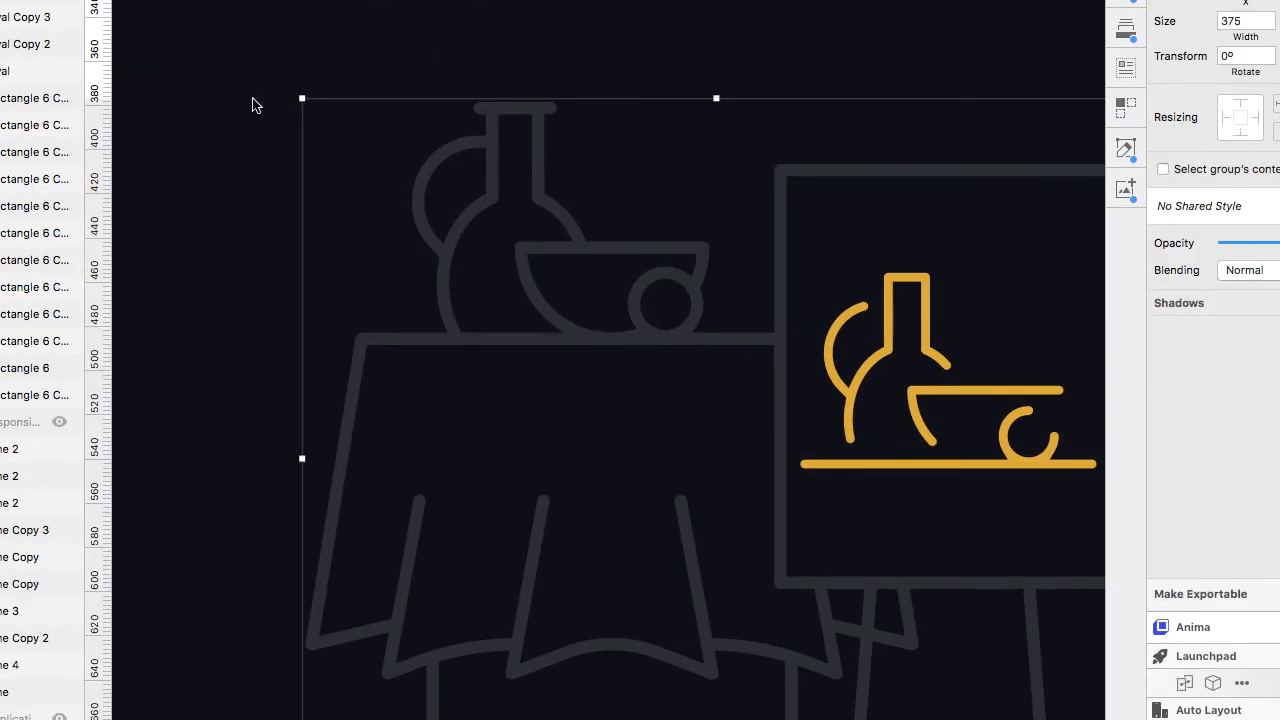
left_click(20, 0)
mouse_move(60, 1)
left_click(160, 2)
left_click_drag(490, 112, 538, 208)
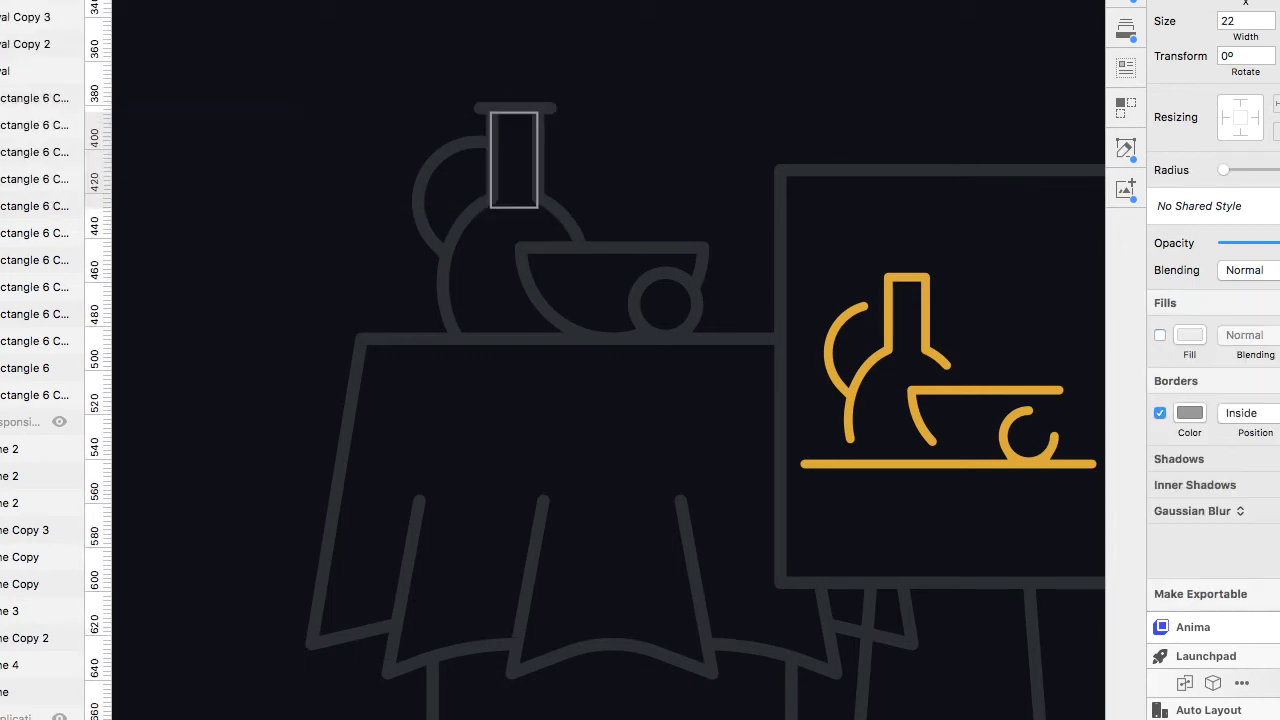
Draw an oval about 64 px wide over the bottle's round body.
left_click(20, 0)
left_click(163, 20)
left_click_drag(436, 205, 591, 358)
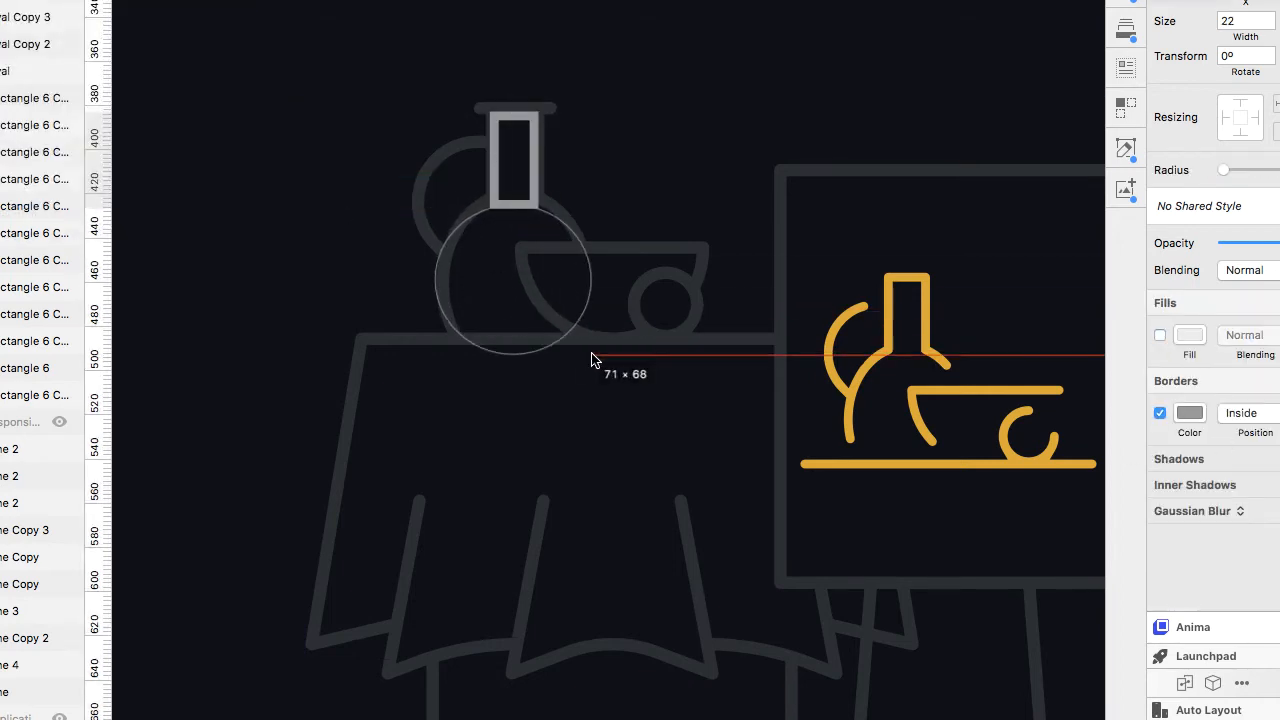
left_click_drag(513, 205, 515, 192)
scroll(492, 216, "up", 5)
left_click_drag(363, 349, 383, 349)
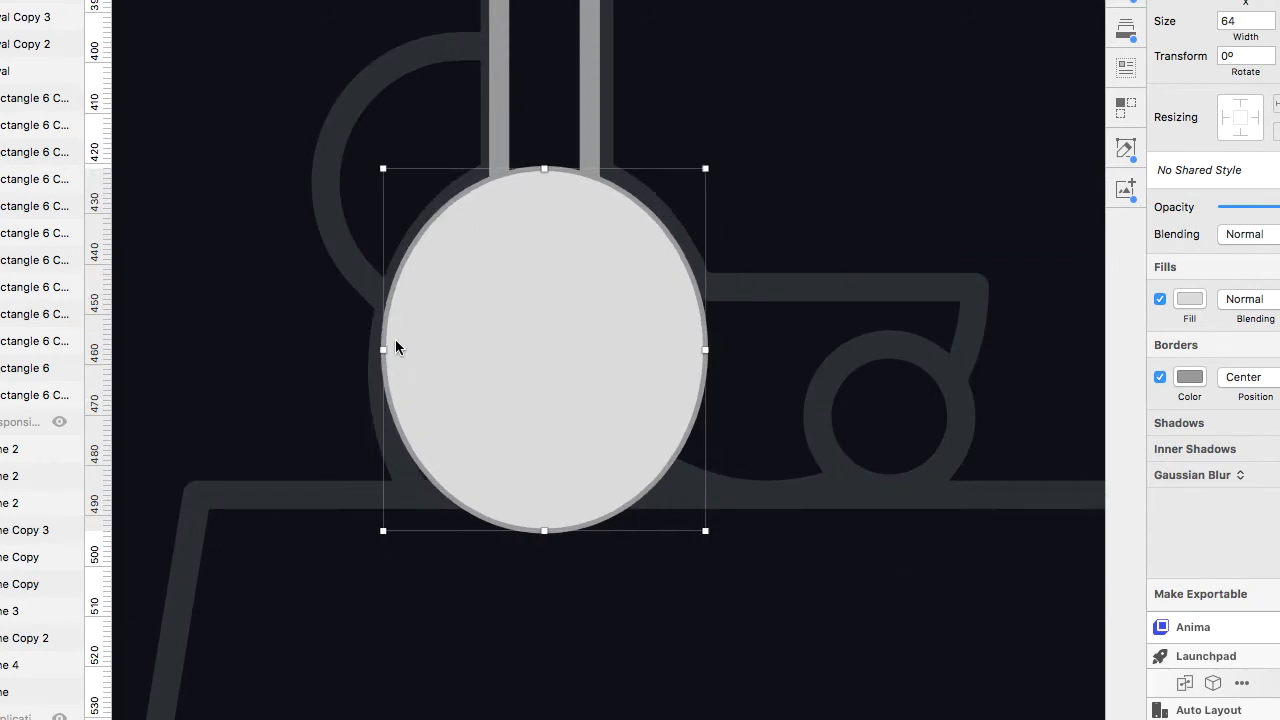
Remove the oval's fill, union it with the neck rectangle, and center the combined shape's border.
left_click(1160, 299)
left_click(1279, 377)
left_click(1279, 377)
left_click(592, 143, "shift")
key("alt+super+u")
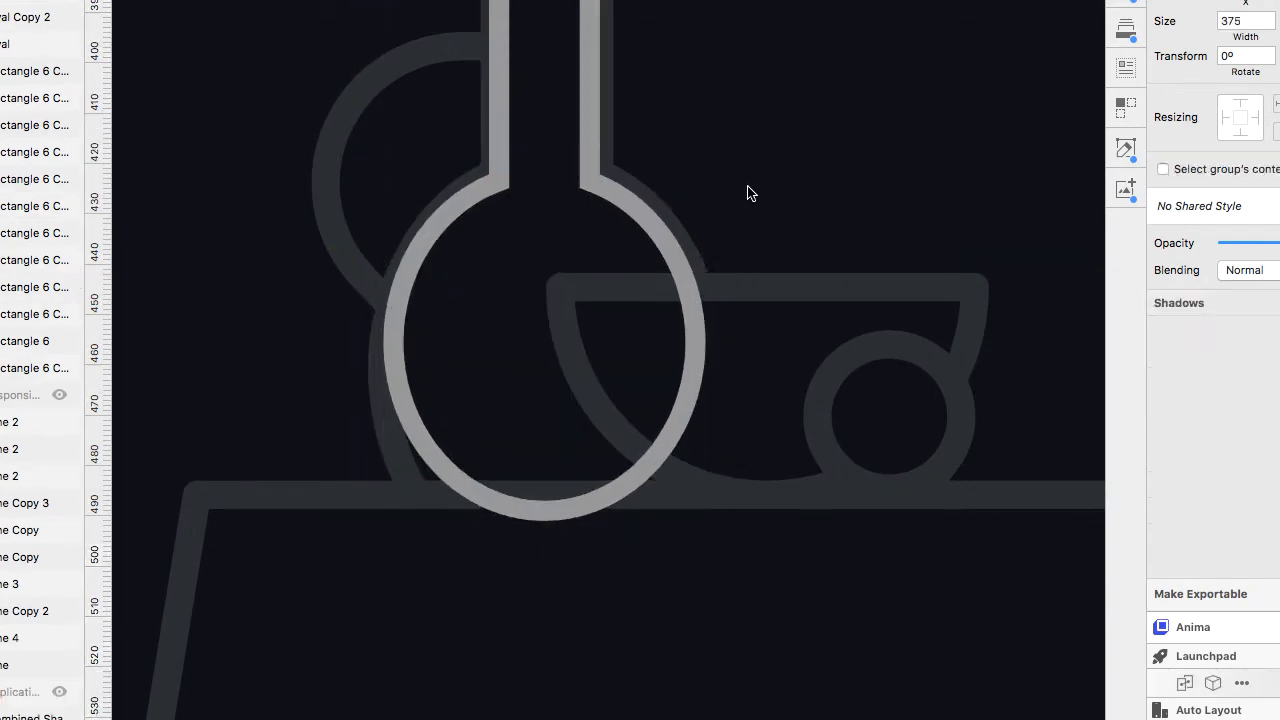
left_click(1241, 413)
left_click(1235, 396)
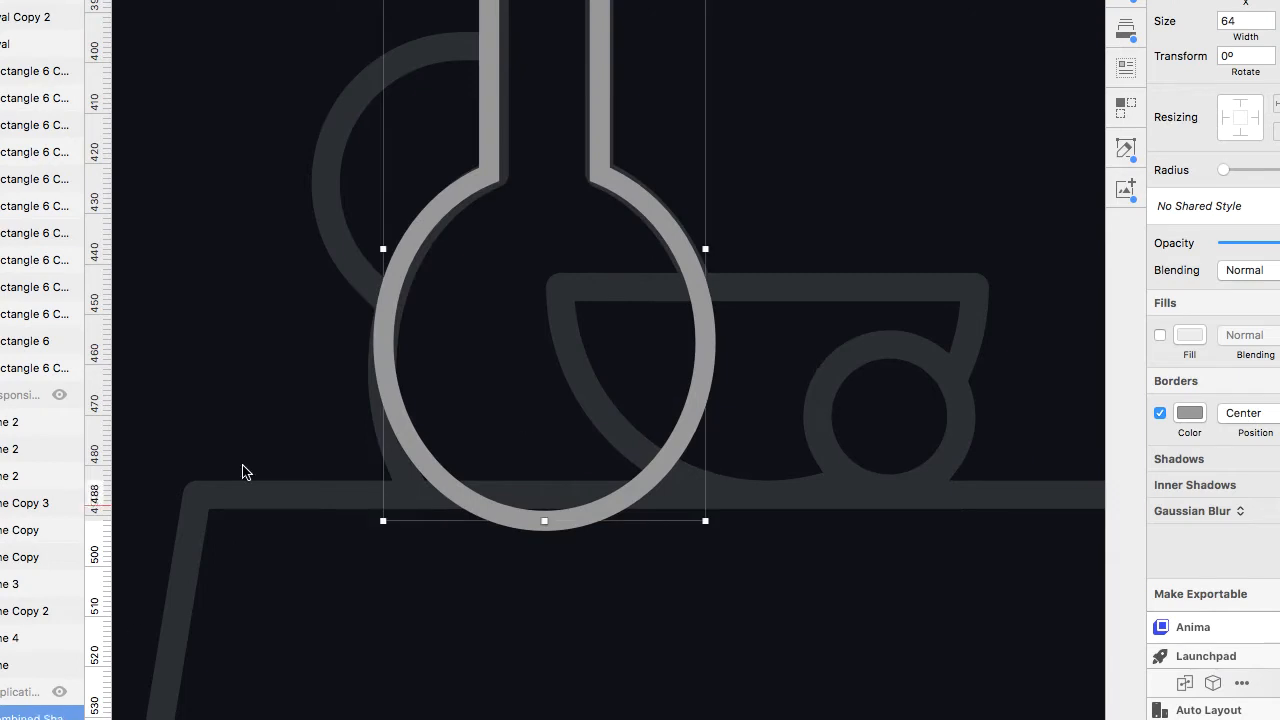
Draw a circle about 59 px wide over the jug's handle, nudge it up, and remove its fill.
left_click(20, 0)
mouse_move(60, 0)
left_click(177, 25)
mouse_move(328, 88)
left_mouse_down()
mouse_move(541, 226)
mouse_move(626, 386)
left_mouse_up()
left_click(1279, 377)
left_click(1279, 377)
left_click(1279, 377)
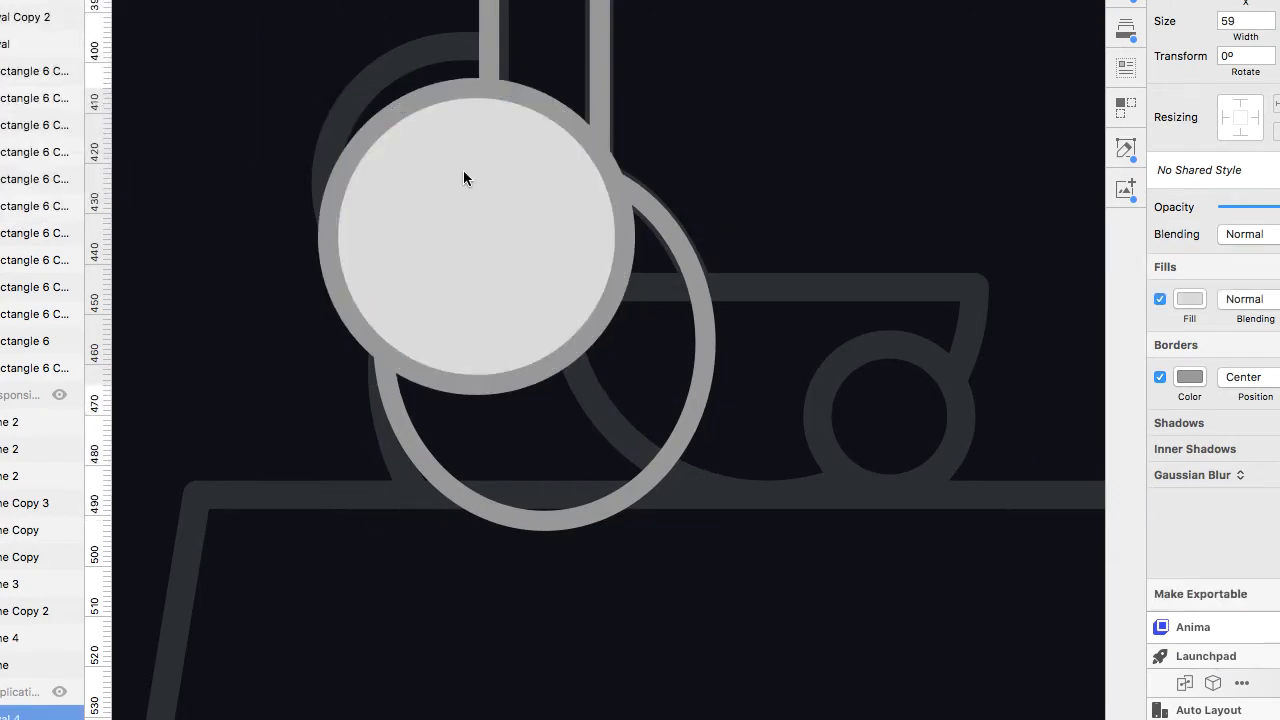
key("Up")
key("Up")
key("Up")
key("Up")
key("Up")
key("Up")
key("Up")
key("Up")
key("Up")
key("Up")
left_click(1160, 299)
Delete two of the circle's points to open it into the handle arc.
double_click(533, 49)
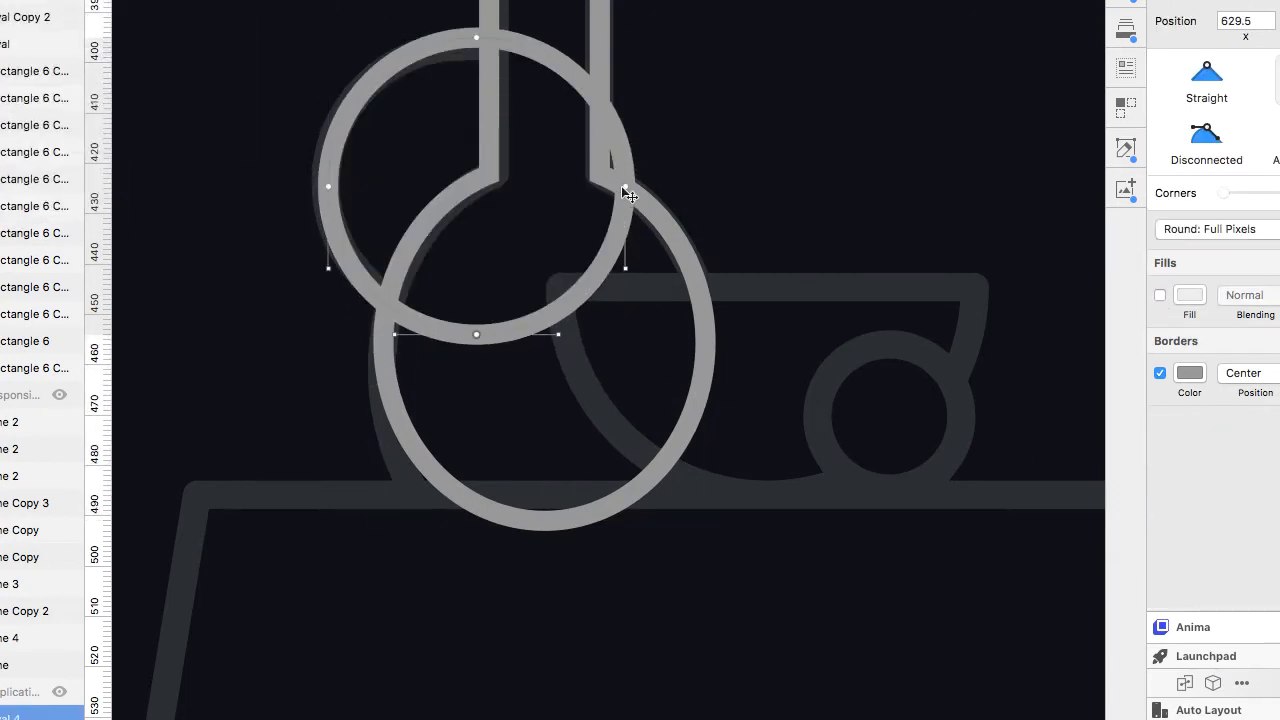
left_click(625, 186)
key("Delete")
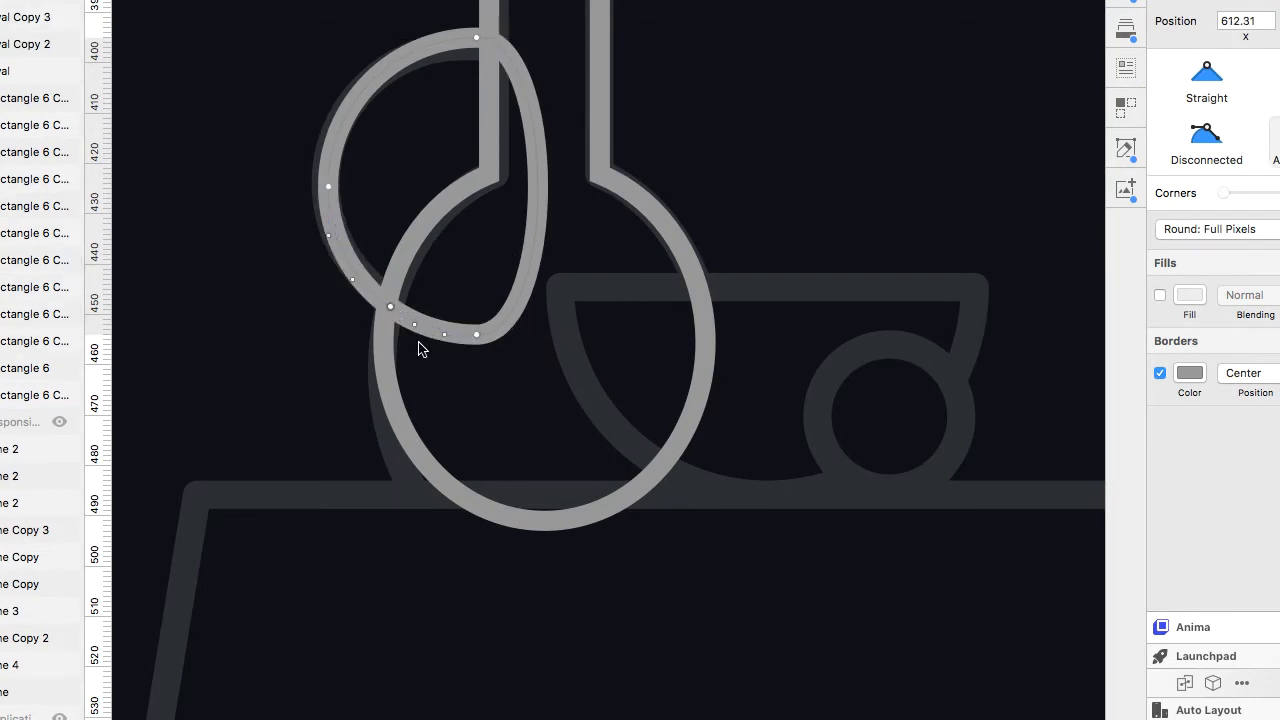
left_click(476, 334)
key("Delete")
left_click(1279, 229)
scroll(478, 25, "up", 5)
key("Escape")
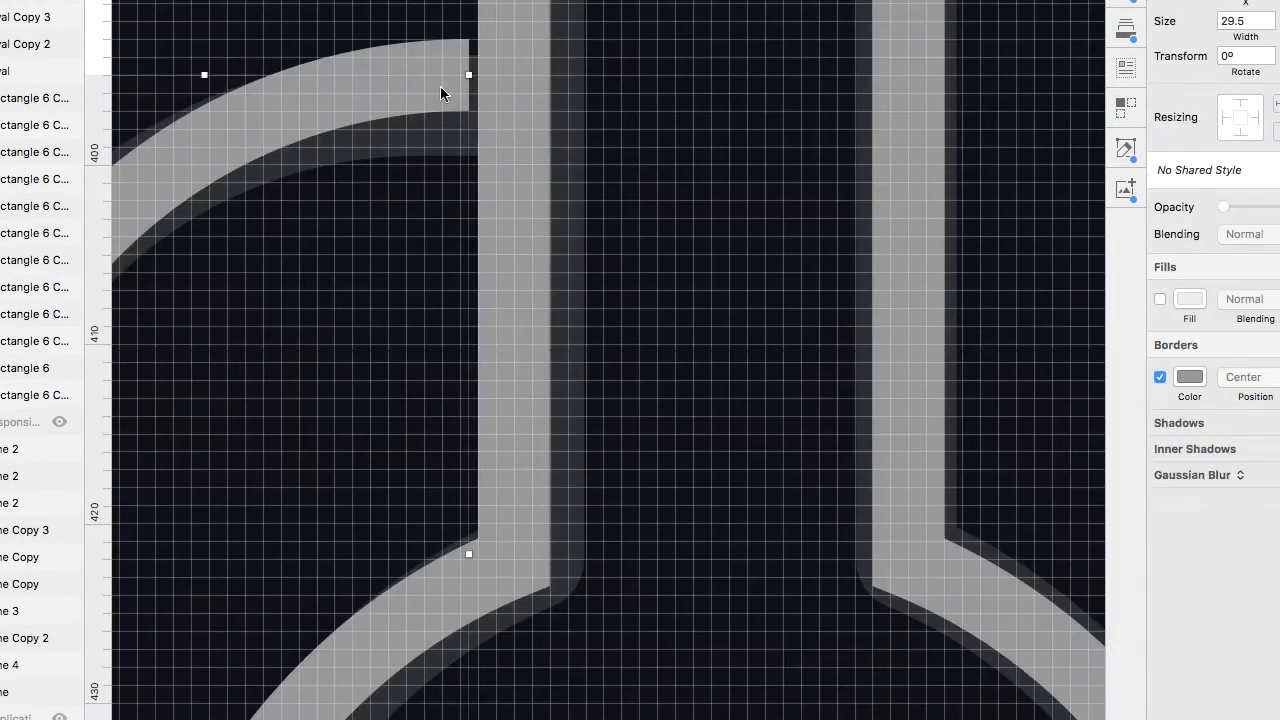
Move the handle arc's end point to meet the bottle neck.
double_click(440, 94)
left_click_drag(468, 77, 476, 92)
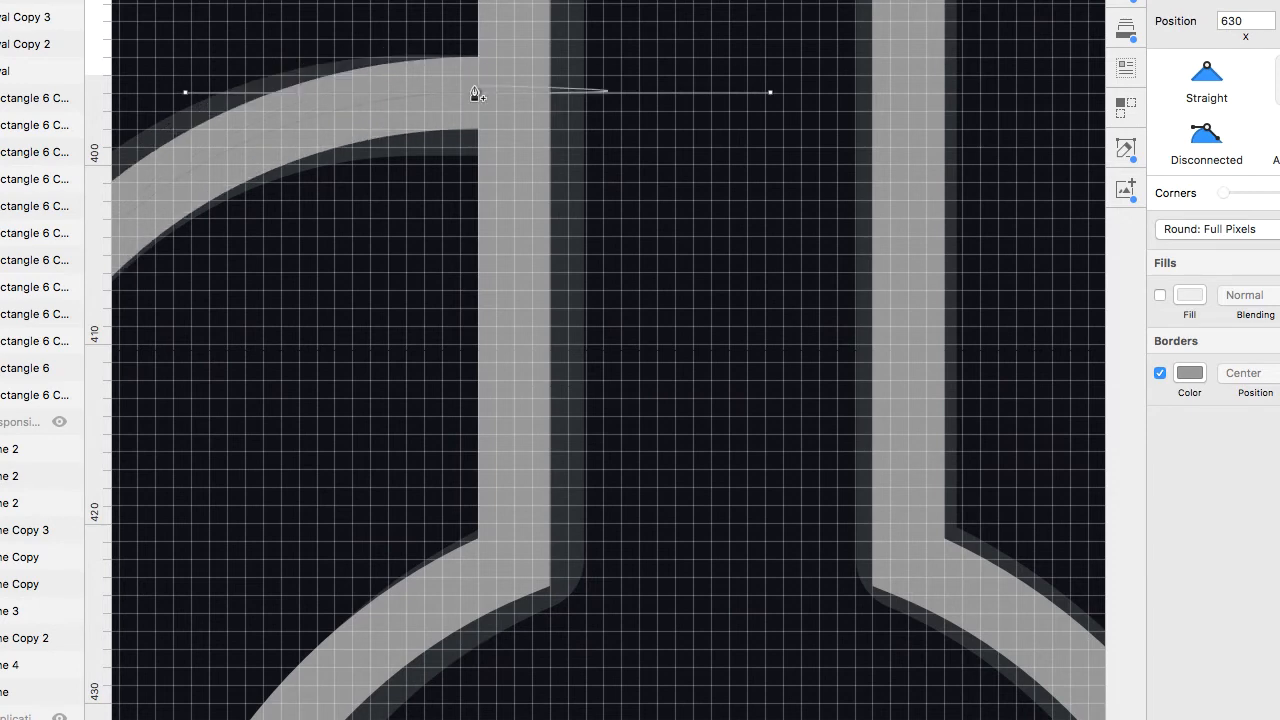
Nudge the handle arc's top end point into line with the bottle neck and leave point editing.
scroll(476, 90, "down", 5)
left_click_drag(358, 95, 333, 97)
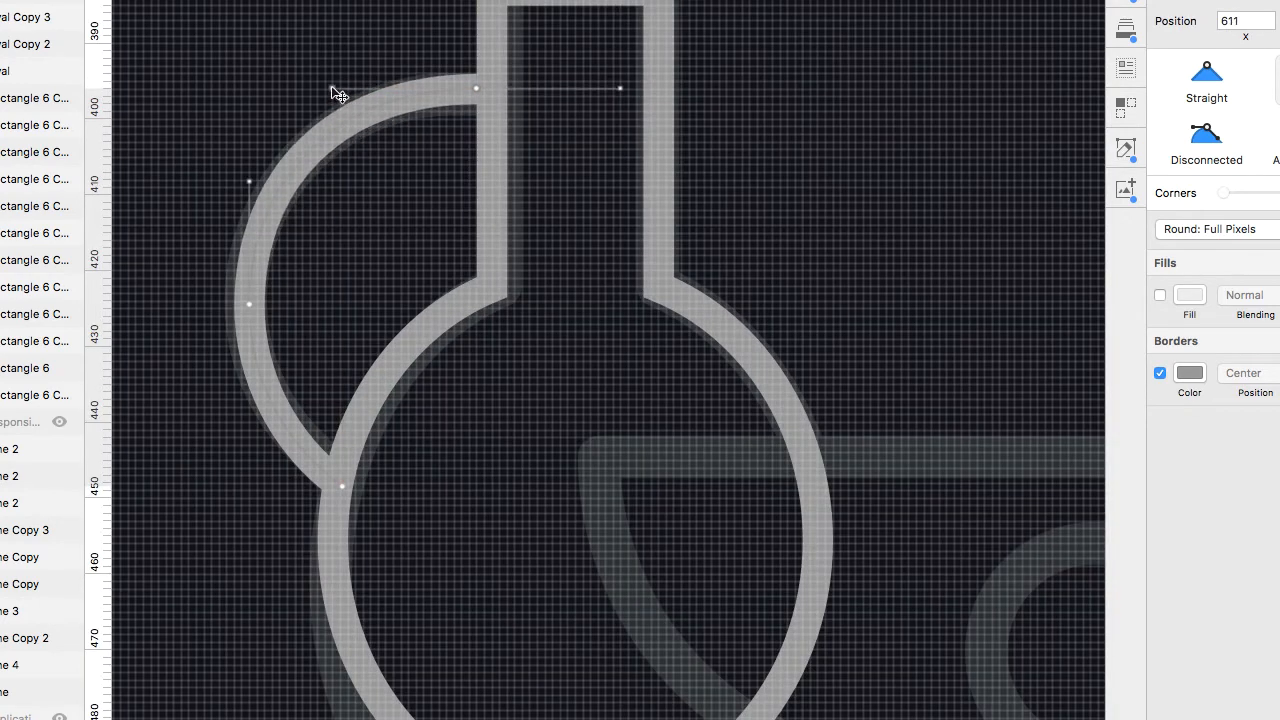
key("Escape")
Draw a circle about 75 px wide over the bowl in the still life.
scroll(868, 328, "down", 5)
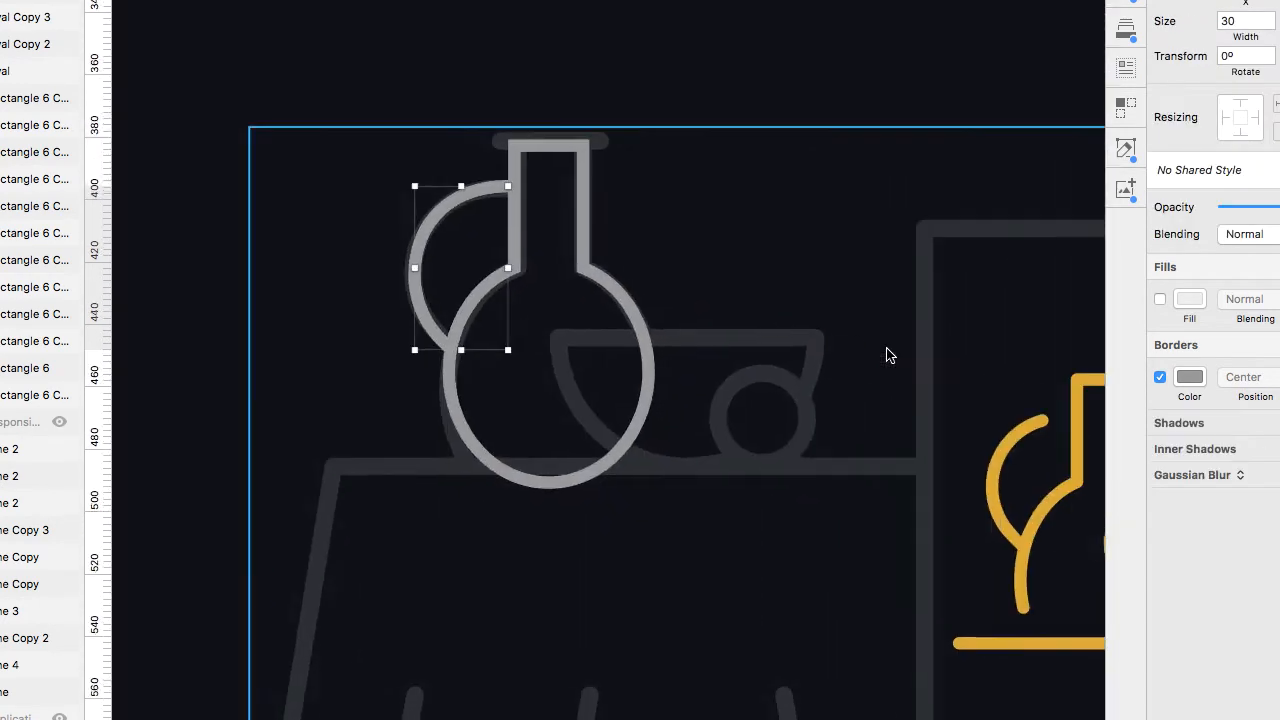
scroll(889, 352, "right", 3)
scroll(491, 275, "up", 3)
key("o")
left_click_drag(357, 172, 705, 519)
Create a new shared style named Lines from the flask's combined shape.
left_click(472, 121)
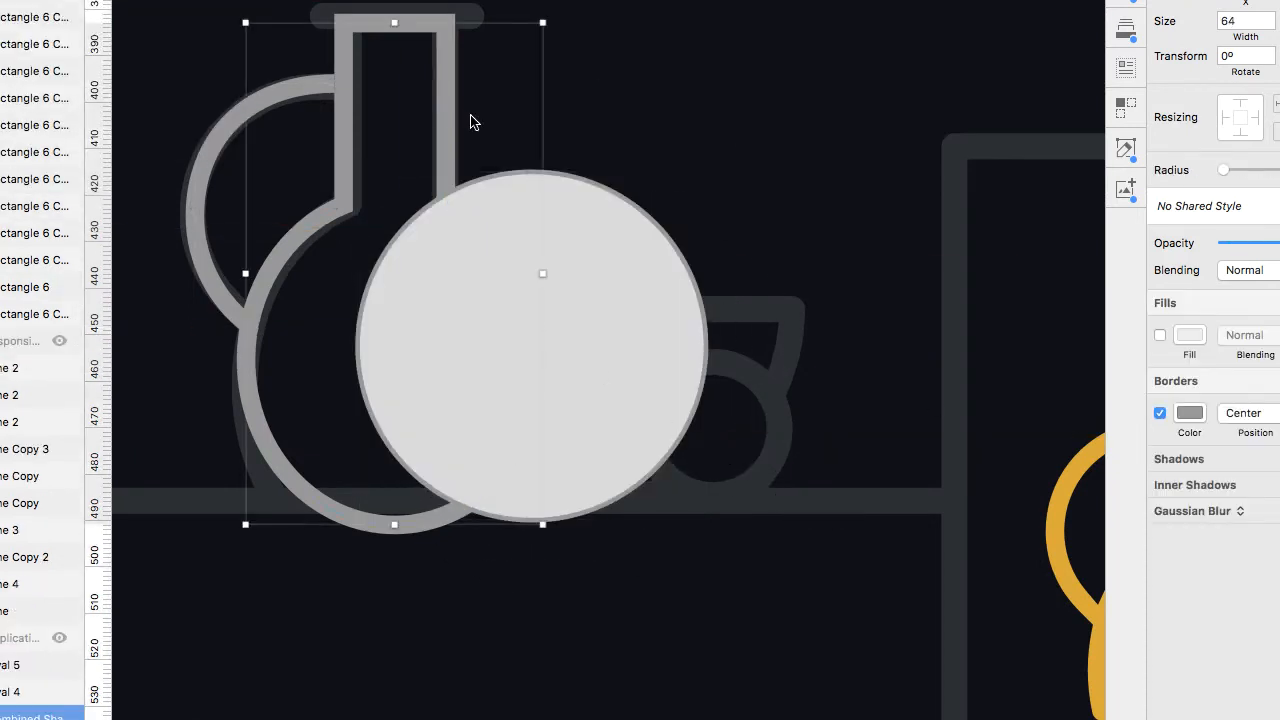
left_click(1268, 207)
left_click(1260, 235)
type("Lines")
key("Return")
Apply the Lines shared style to the new circle.
left_click(600, 290)
left_click(1262, 171)
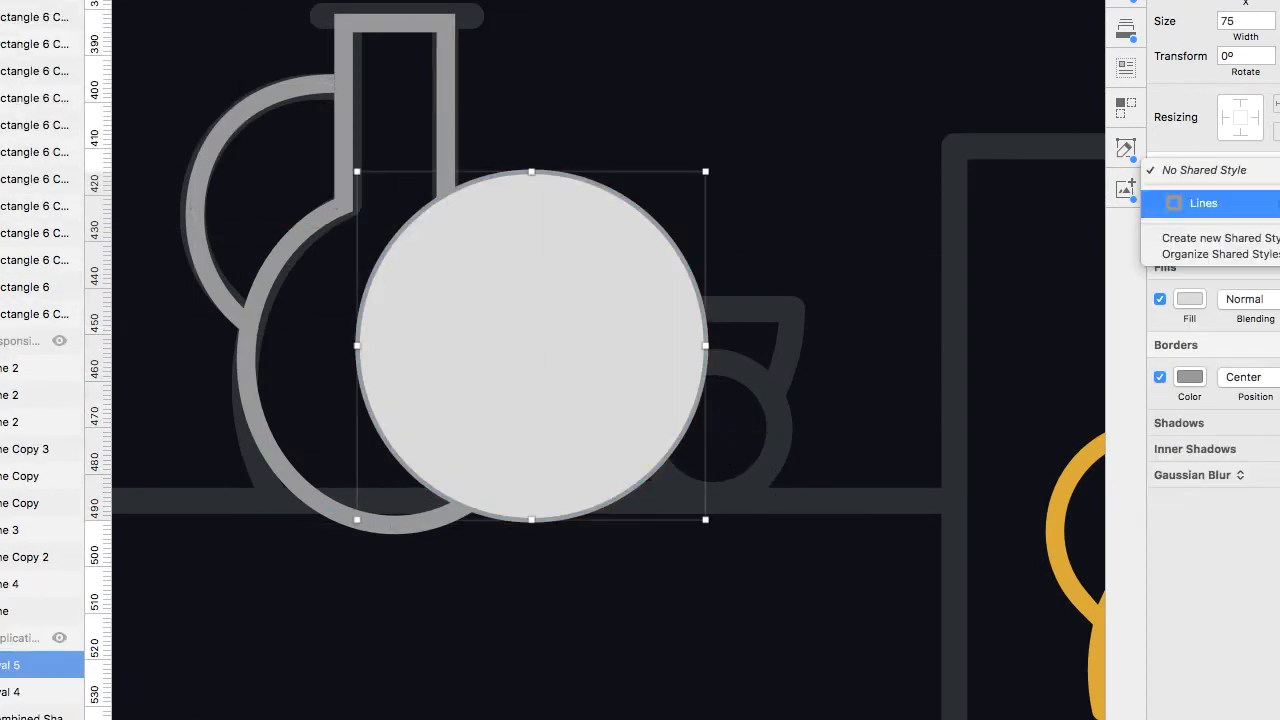
left_click(1262, 203)
Stretch the circle into a wide oval over the bowl and delete its top point.
left_click_drag(632, 207, 708, 186)
left_click_drag(783, 326, 817, 327)
key("Left")
key("Left")
key("Right")
double_click(768, 210)
left_click(601, 116)
key("Delete")
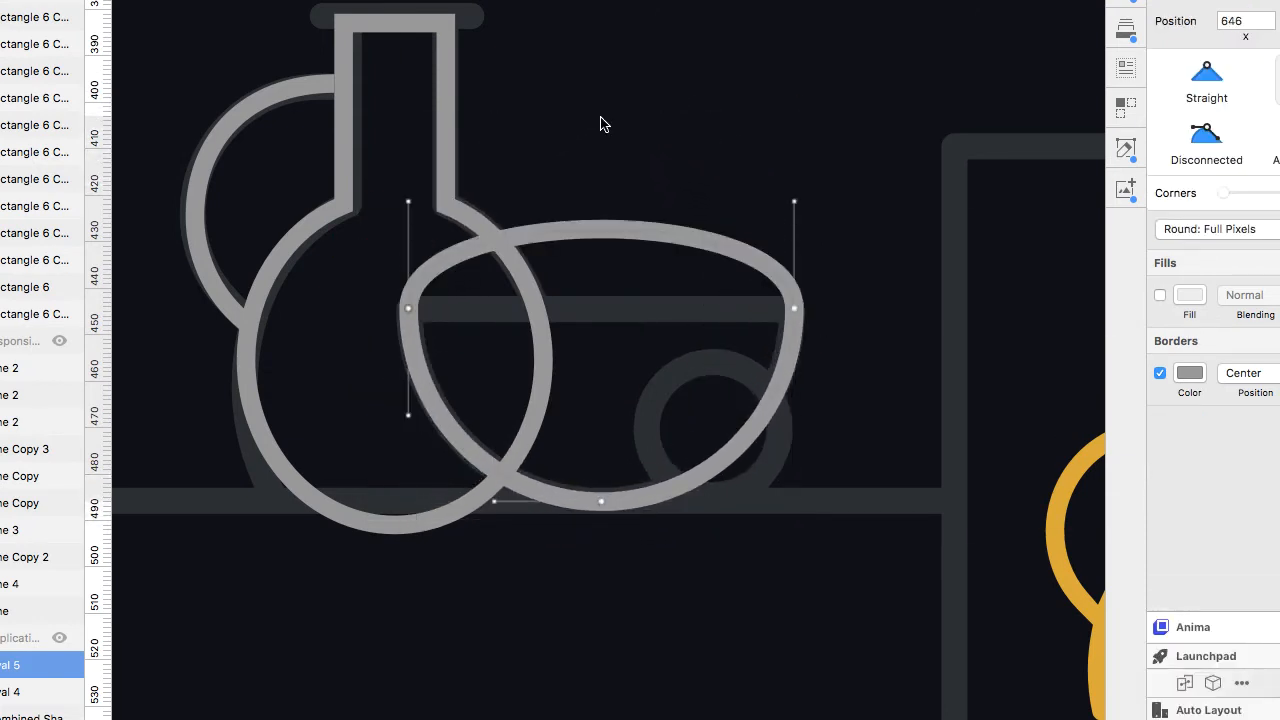
Make the bowl's two rim points disconnected and pull their upper handles down to form sharp rim corners.
left_click(1212, 77)
key("super+z")
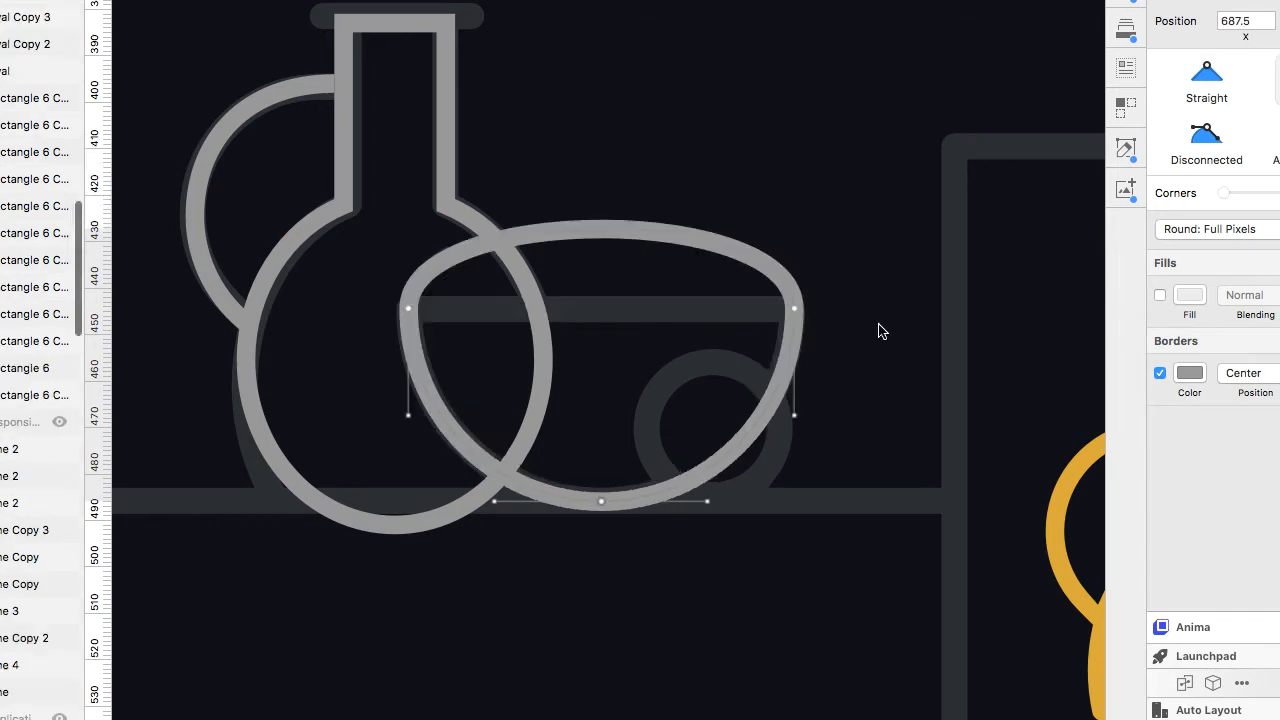
left_click(1212, 145)
left_click(794, 308)
left_click_drag(794, 202, 795, 255)
key("super+z")
left_click(1210, 148)
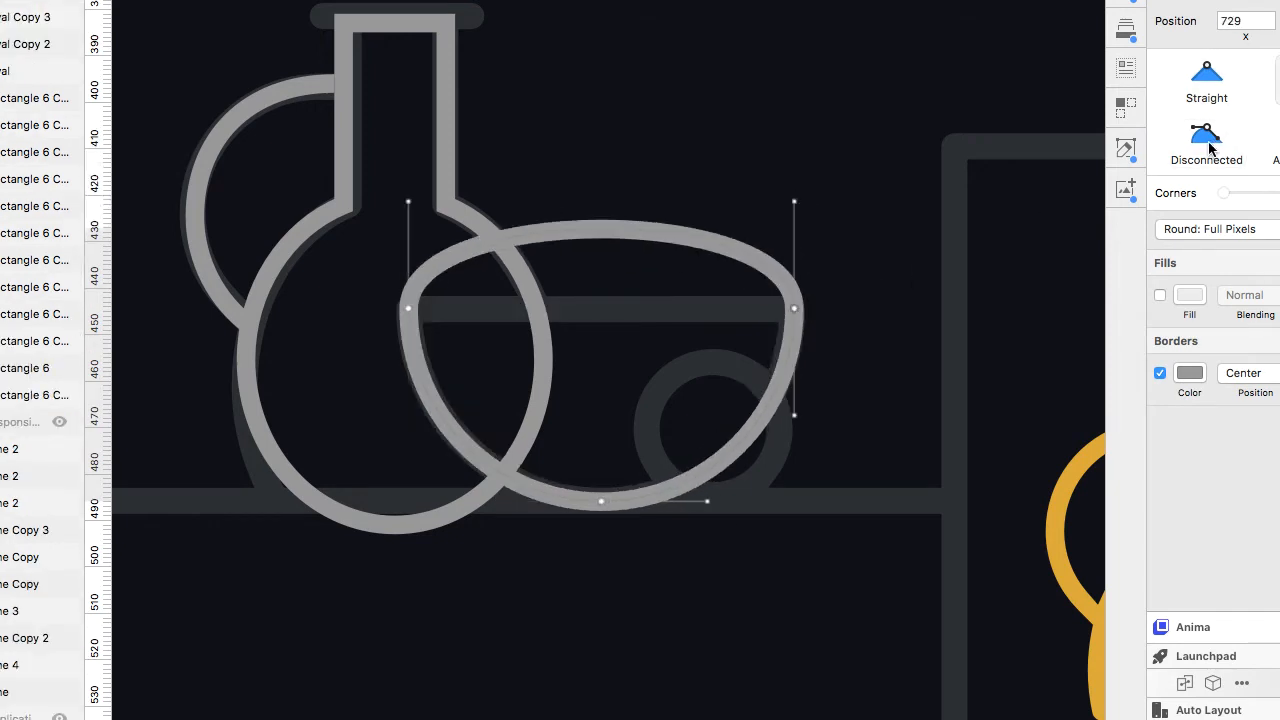
left_click_drag(794, 202, 801, 317)
left_click(408, 308)
left_click(1200, 150)
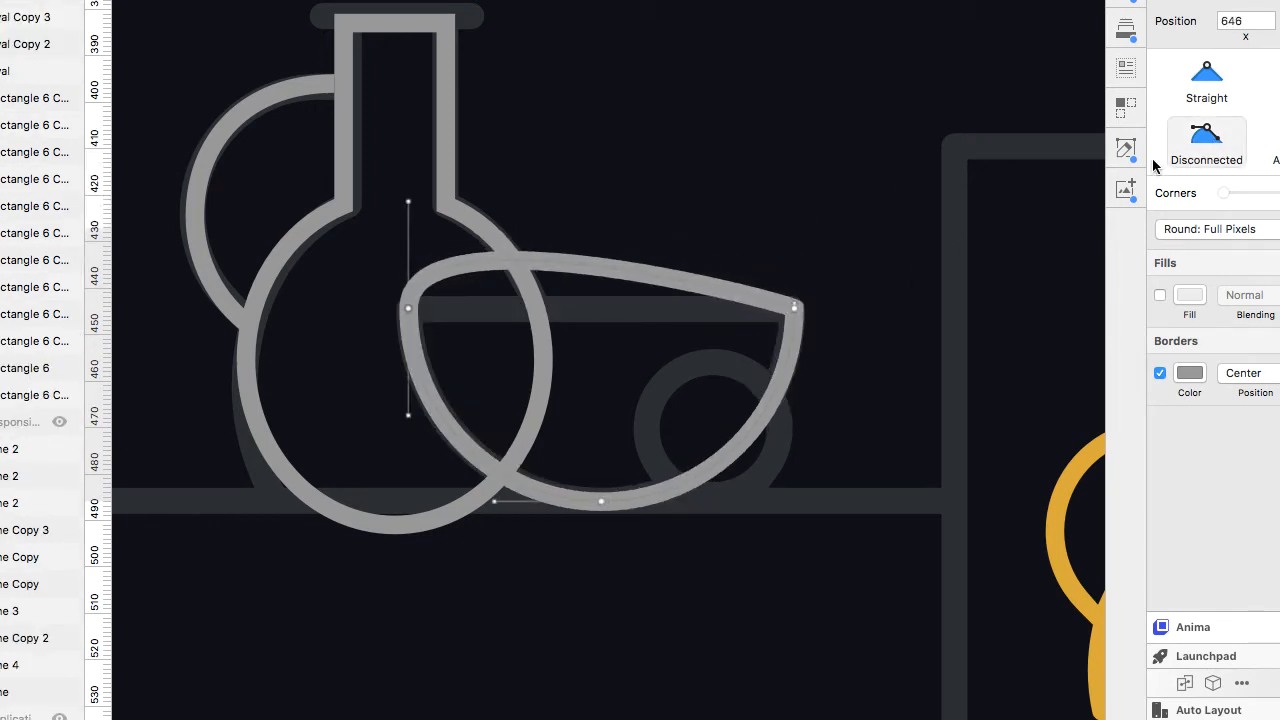
left_click_drag(408, 202, 406, 302)
scroll(804, 300, "up", 5)
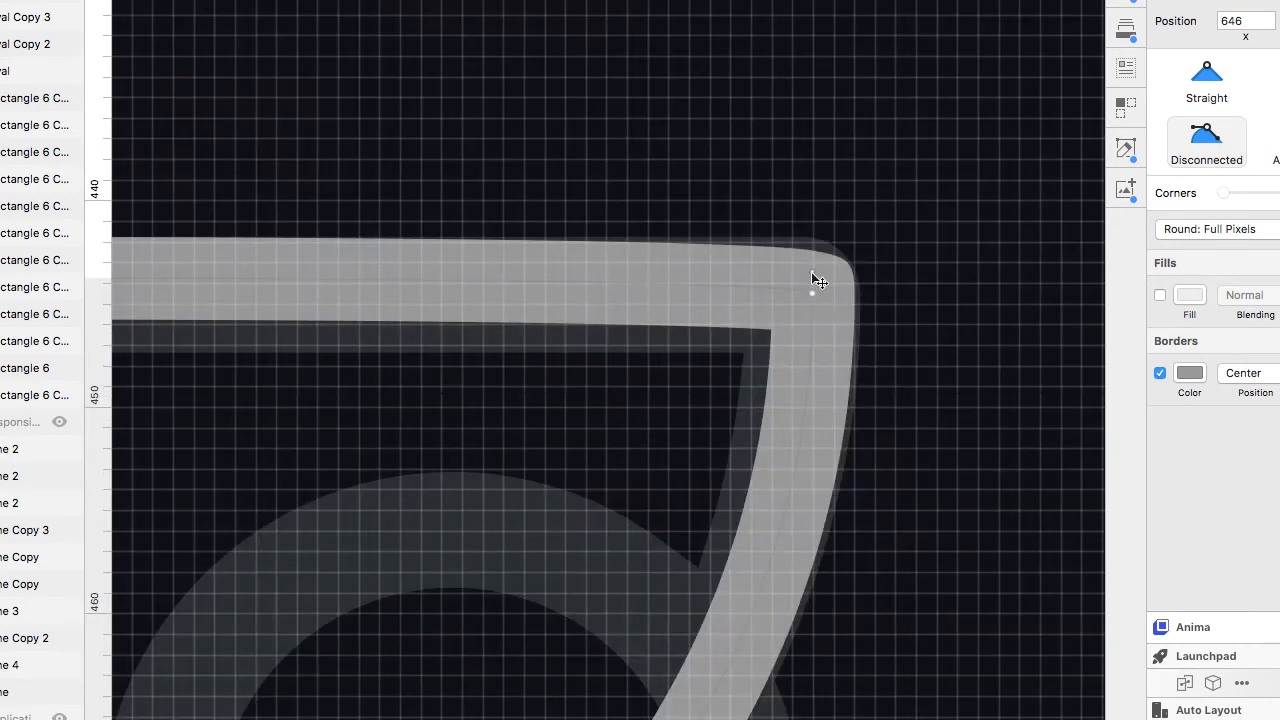
left_click_drag(811, 273, 811, 276)
key("super+z")
scroll(811, 276, "down", 5)
scroll(469, 276, "up", 4)
scroll(470, 278, "up", 2)
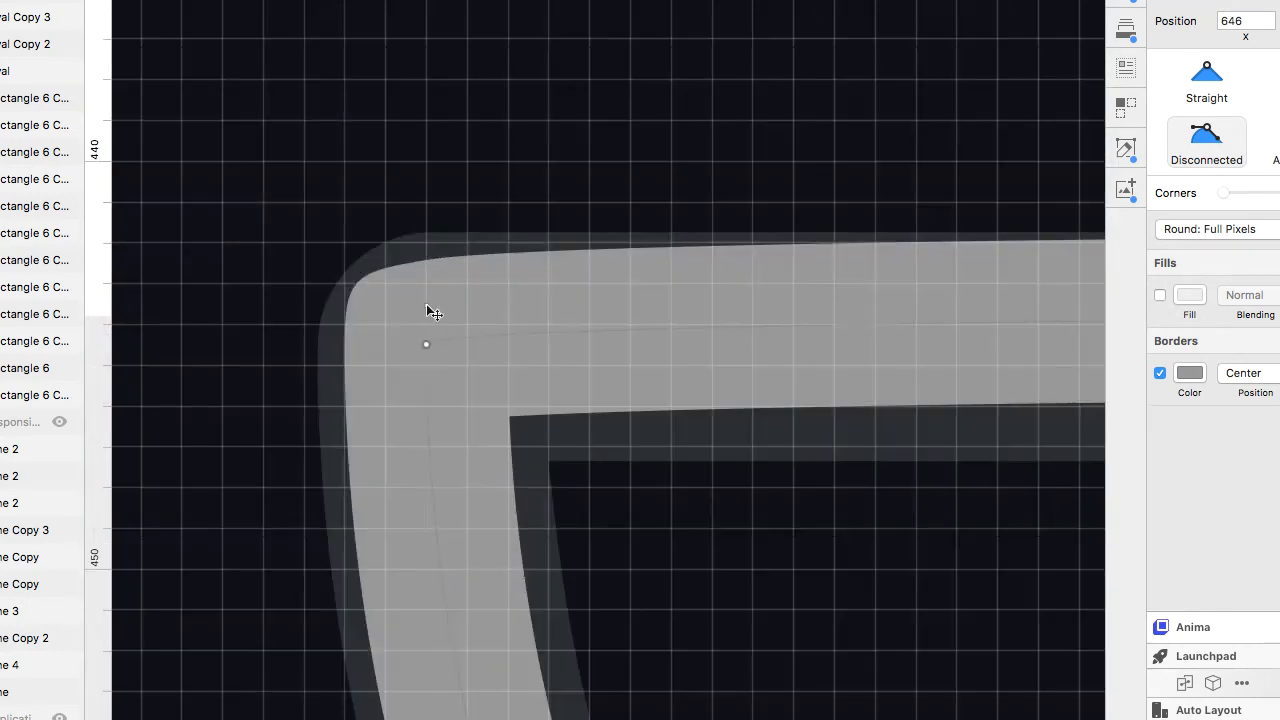
scroll(429, 309, "down", 6)
Apply the Lines shared style to the small fruit circle and turn off its fill.
left_click(150, 35)
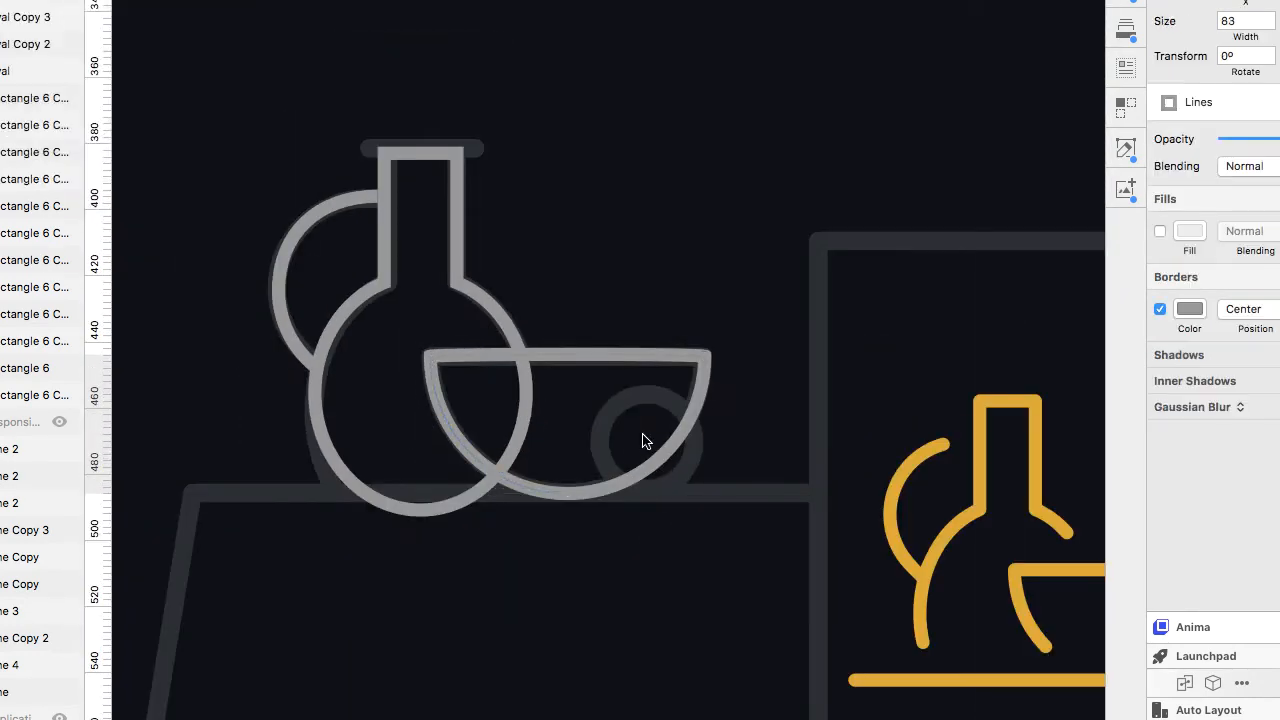
left_click_drag(684, 492, 689, 489)
left_click(1200, 169)
left_click(1186, 203)
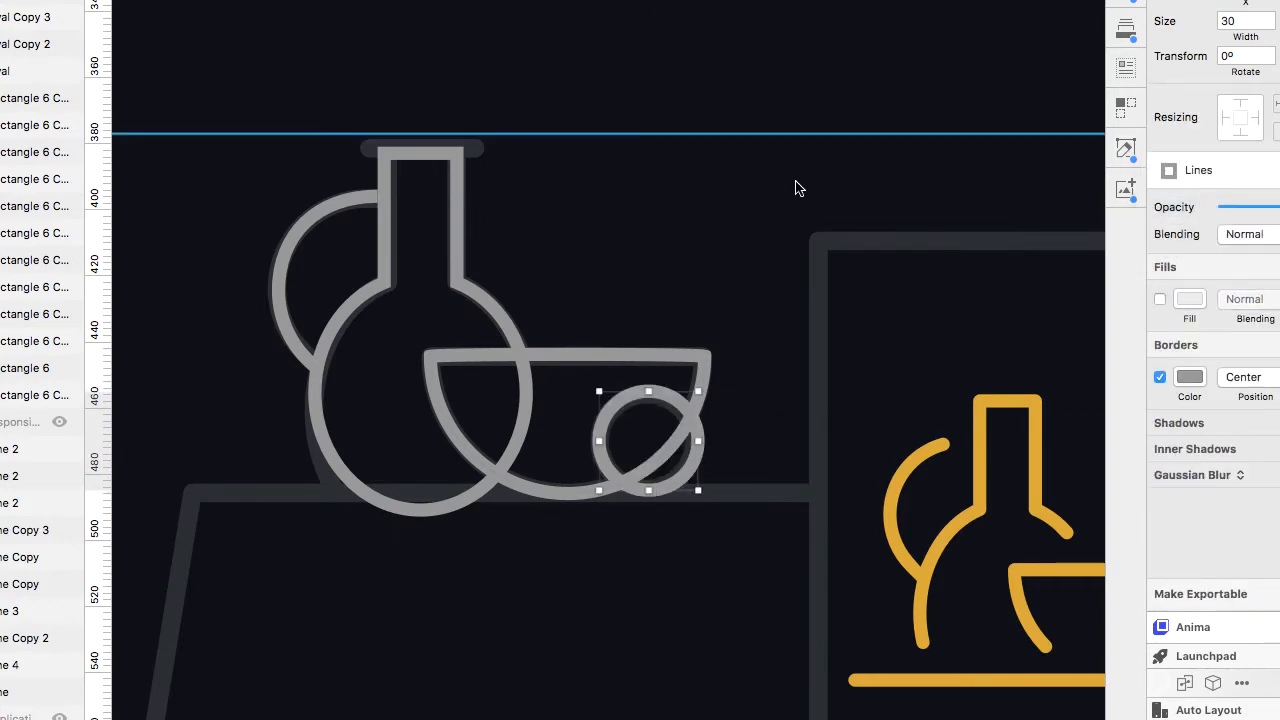
left_click(1160, 299)
left_click(1197, 298)
left_click(1165, 552)
left_click(760, 420)
left_click(645, 357)
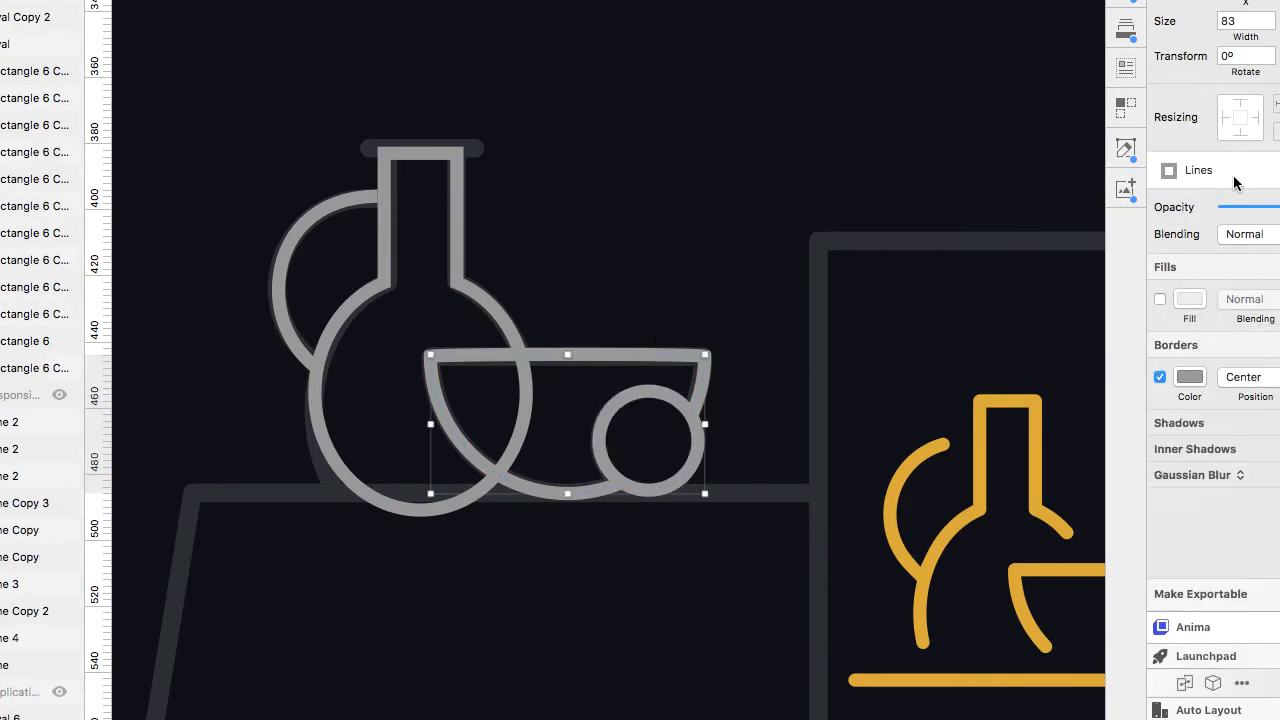
left_click(688, 452)
left_click(703, 271)
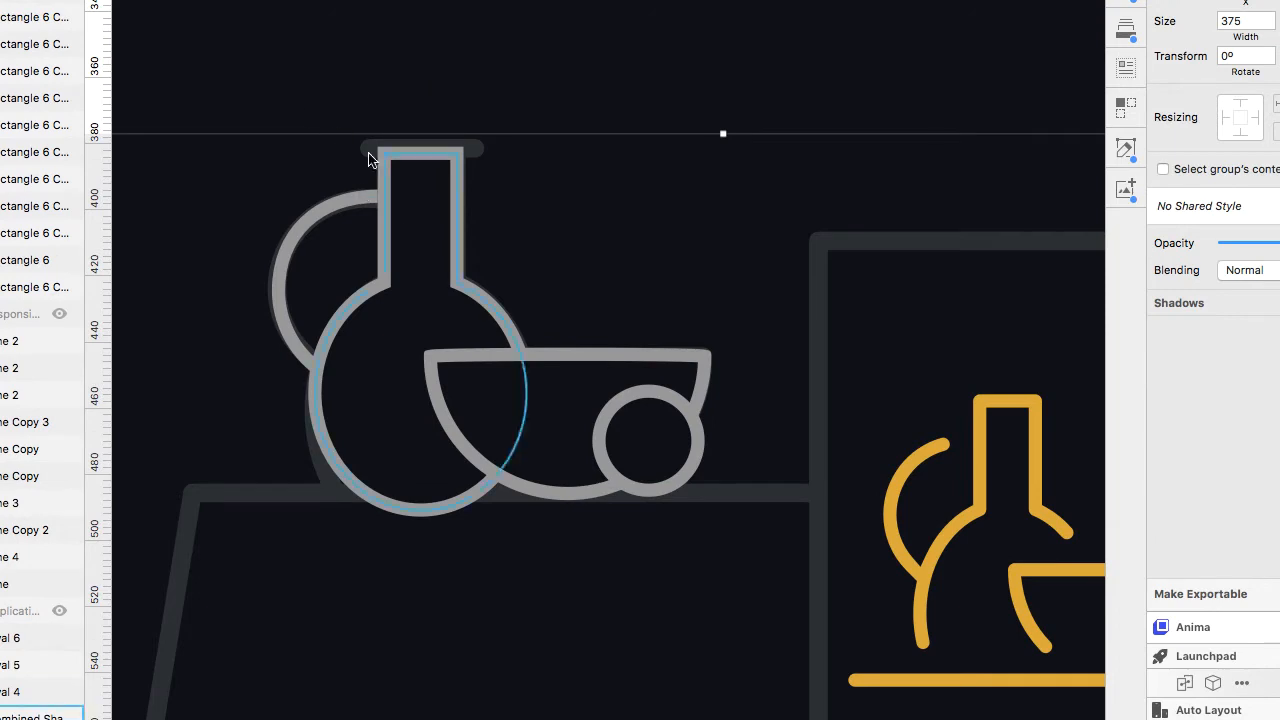
scroll(480, 193, "down", 5)
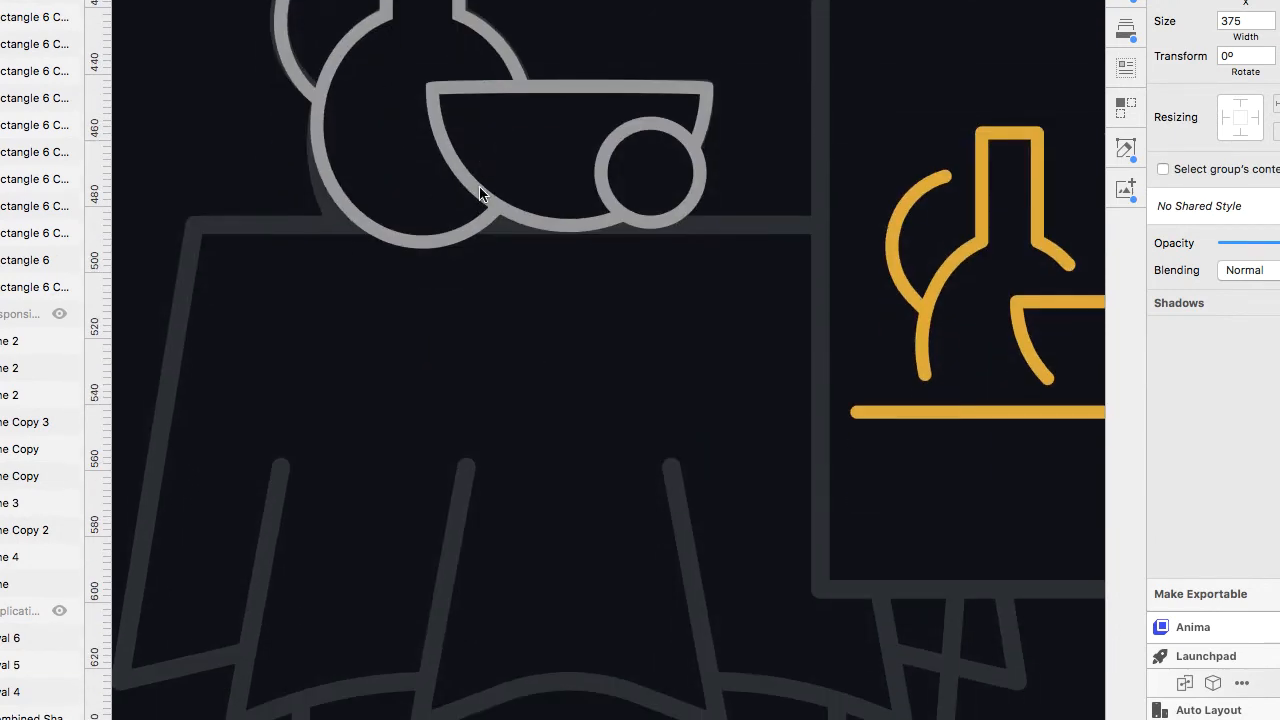
scroll(480, 193, "up", 2)
double_click(441, 362)
left_click(588, 347)
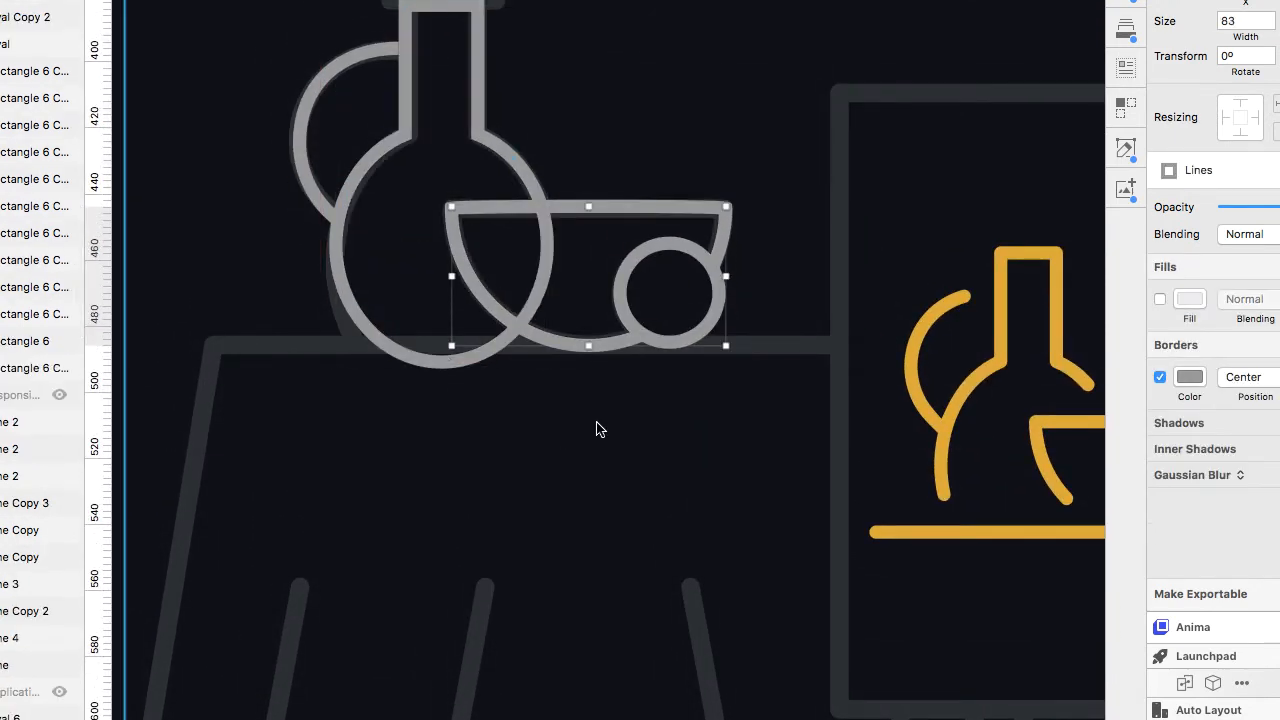
key("Tab")
left_click(766, 366)
double_click(318, 205)
key("Escape")
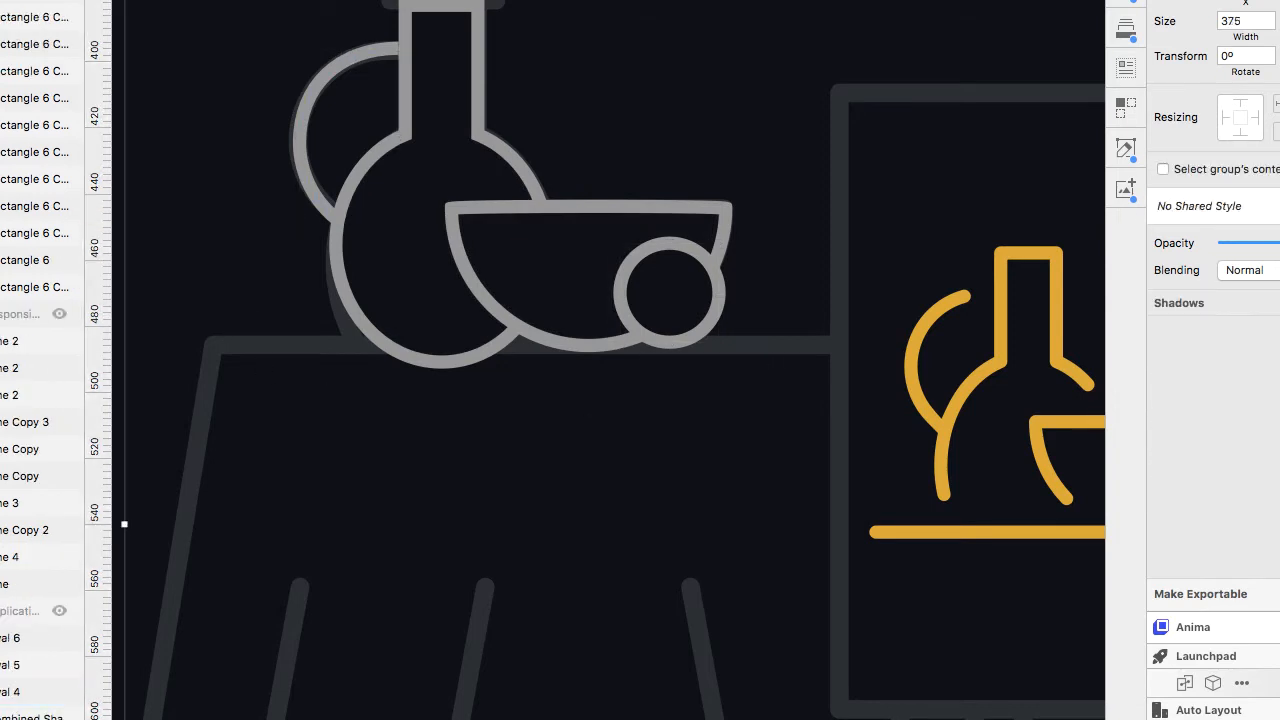
Trace the table's top edge and left side with a pen path.
key("v")
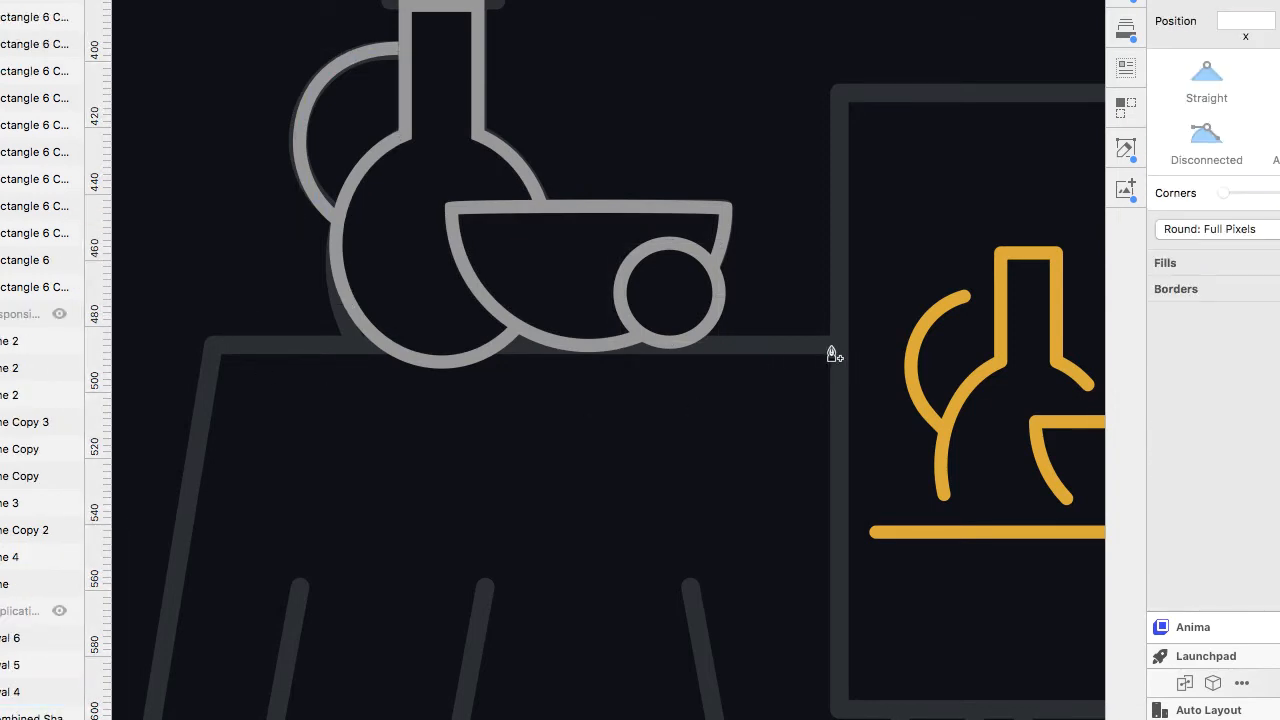
scroll(833, 354, "down", 2)
left_click(832, 348)
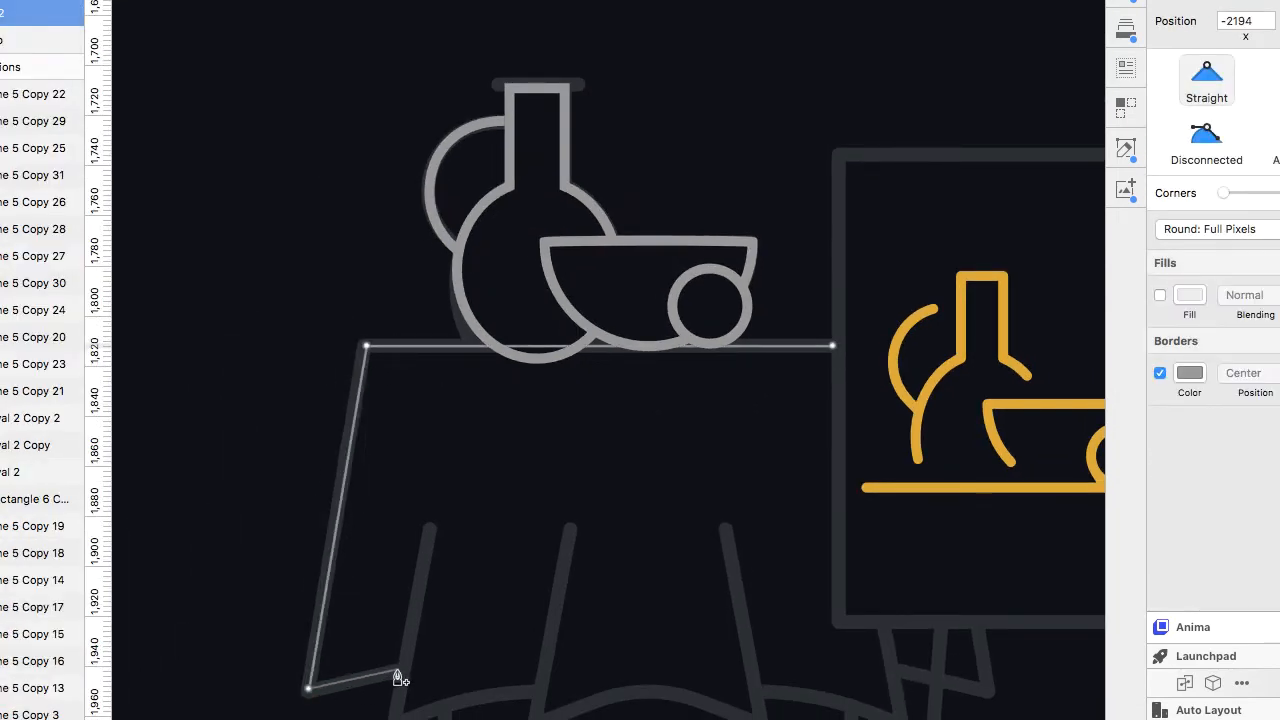
key("Escape")
key("Escape")
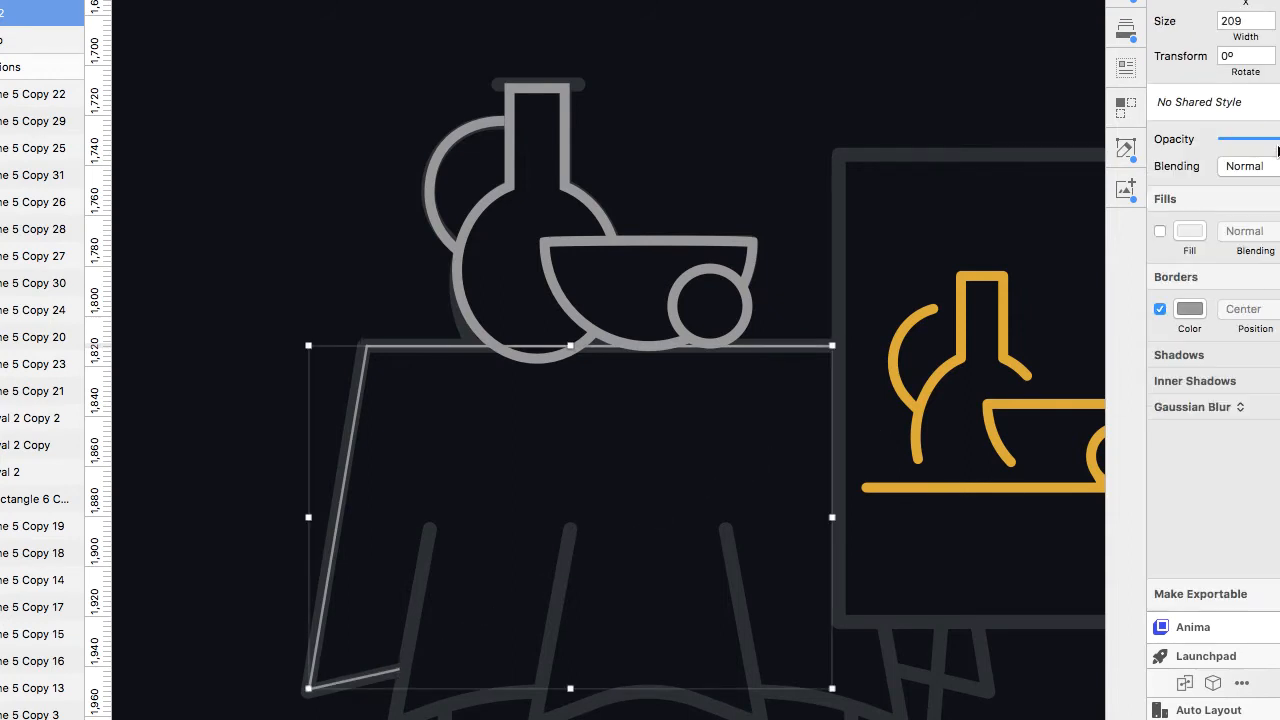
Apply the Lines shared style to the table path and set its border ends to round.
left_click(1268, 104)
left_click(1256, 136)
key("f")
left_click(1190, 309)
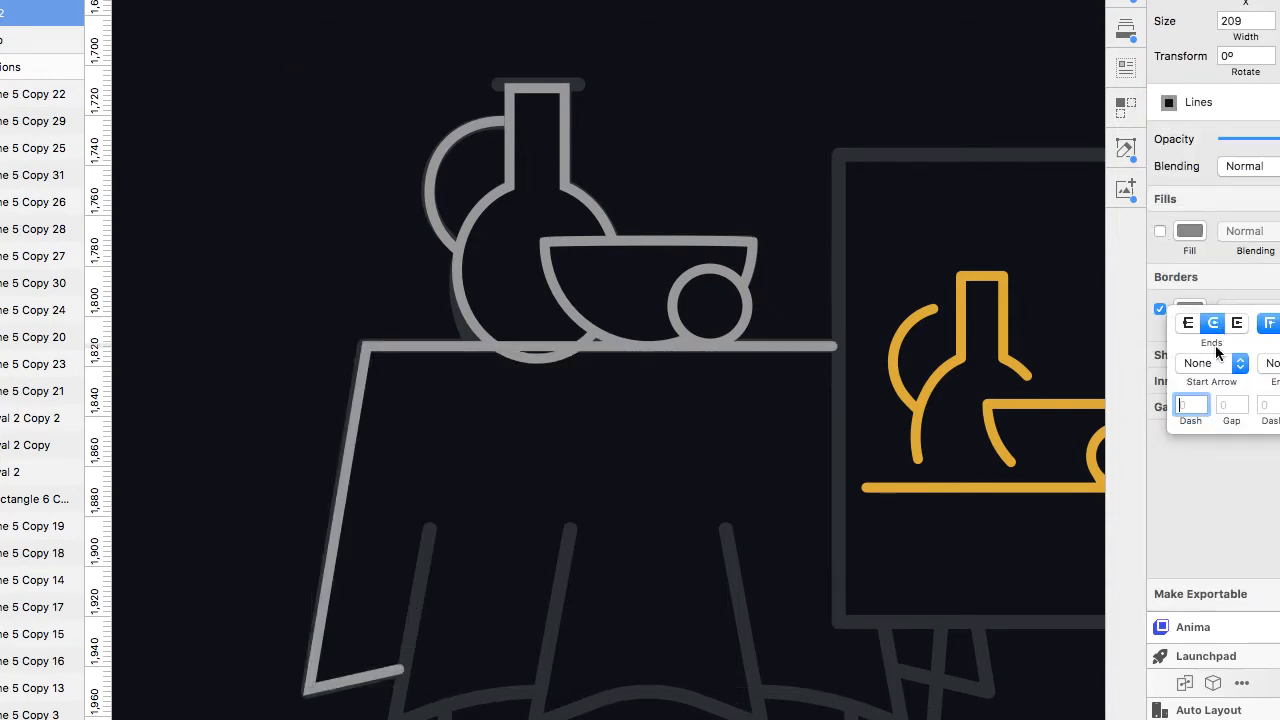
left_click(948, 565)
Draw a pen path tracing the first tablecloth fold down into a curved hem segment.
key("v")
left_click(430, 529)
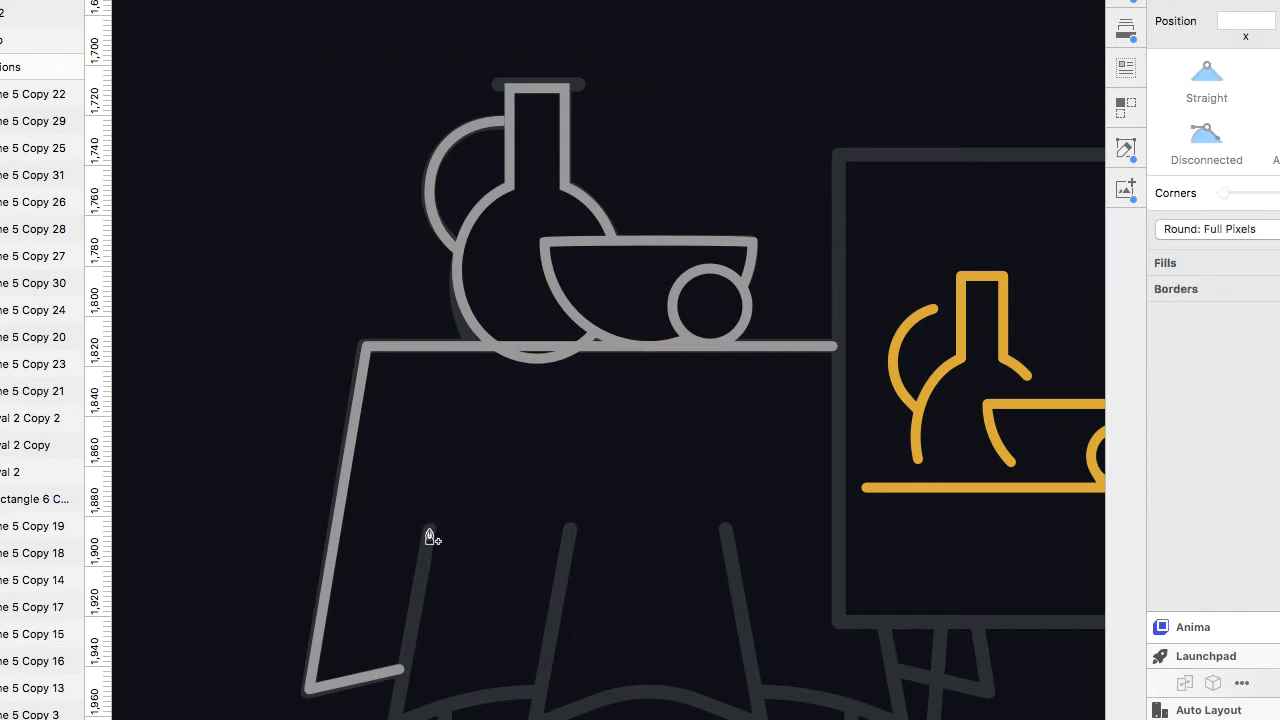
left_click_drag(544, 691, 612, 695)
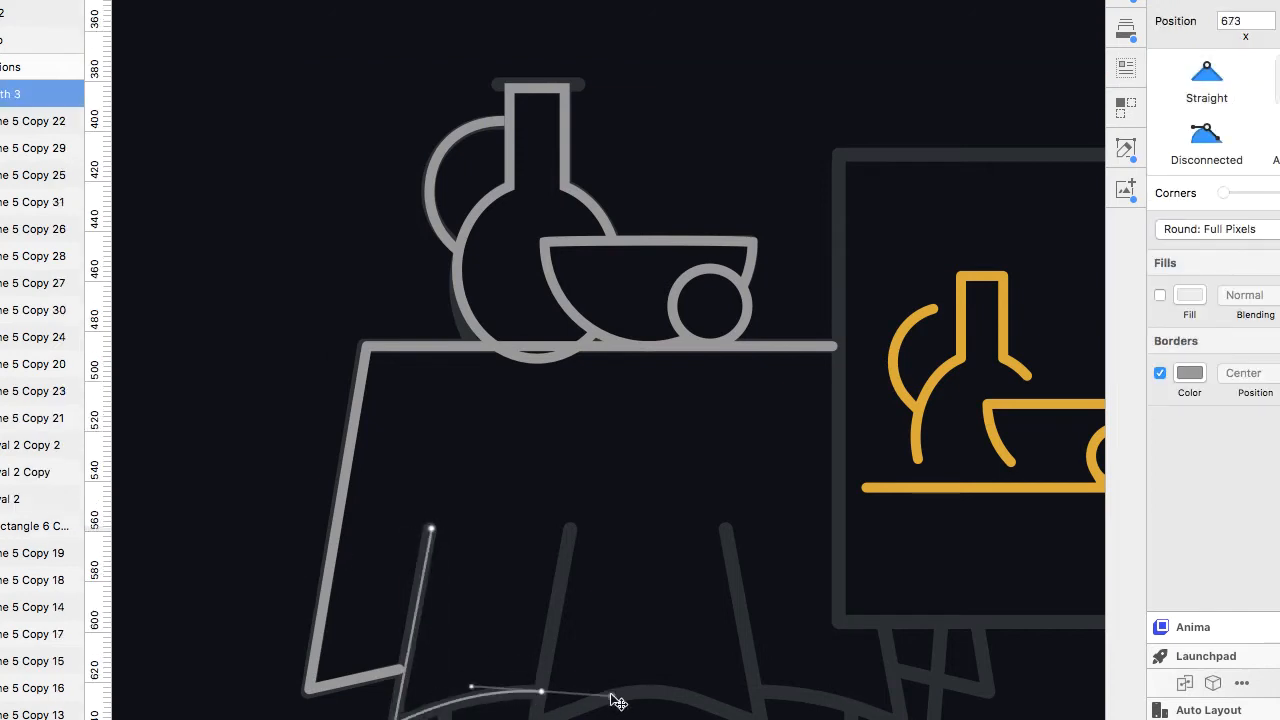
key("Escape")
Apply the Lines_mere shared style to the fold path and adjust its border end options.
left_click(1270, 172)
left_click(1230, 203)
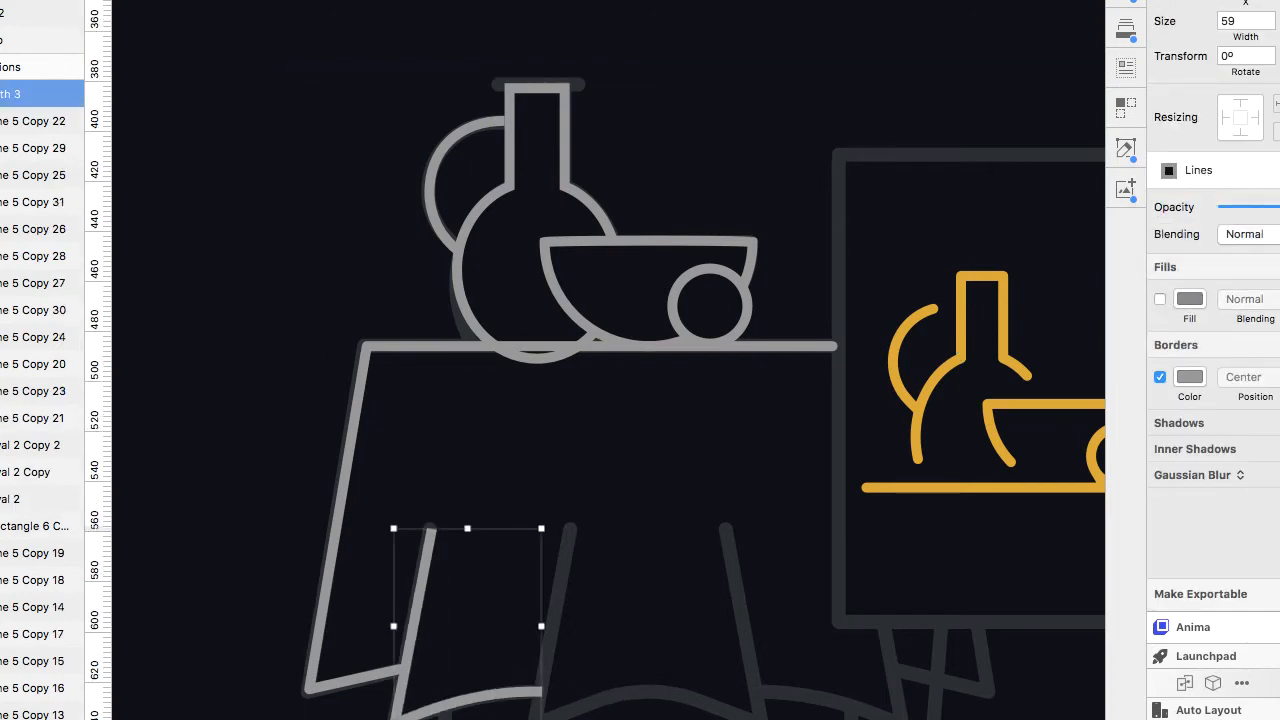
left_click(1240, 170)
left_click(1230, 199)
left_click(1279, 345)
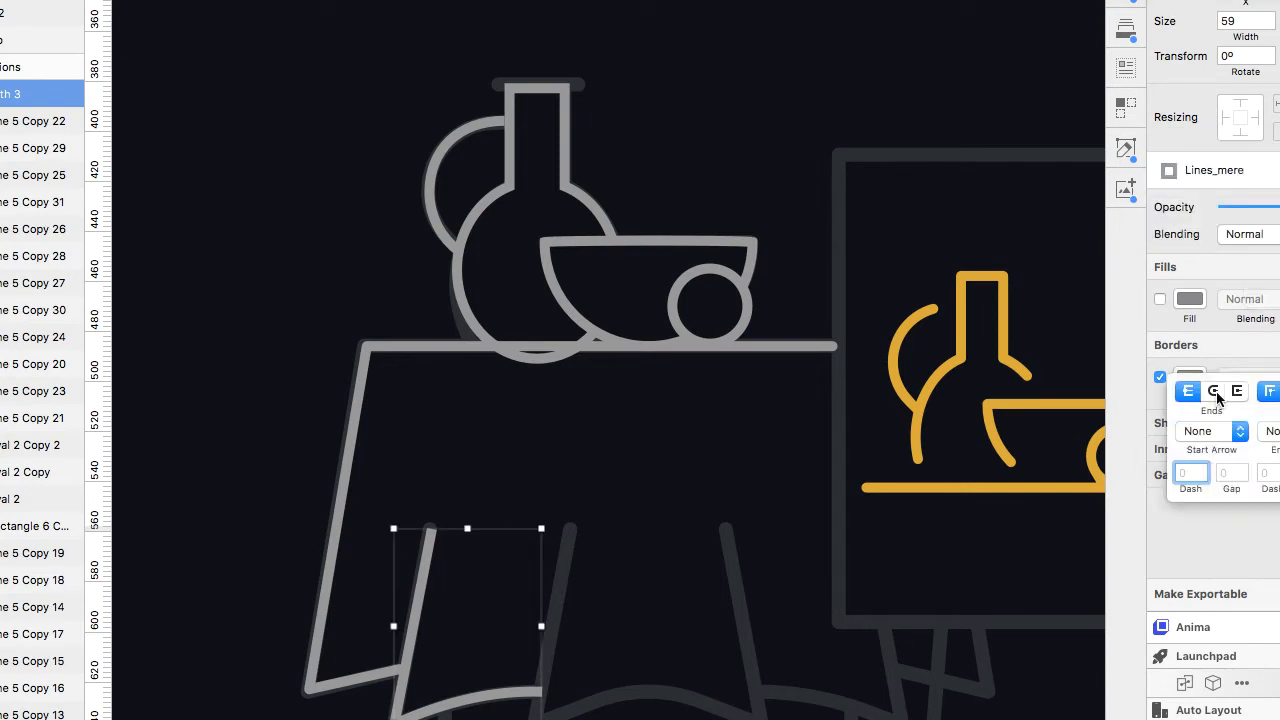
left_click(800, 346)
left_click(1240, 170)
left_click(1230, 188)
Duplicate the fold path and move the copy about 113 px right onto the second fold.
left_click(411, 643)
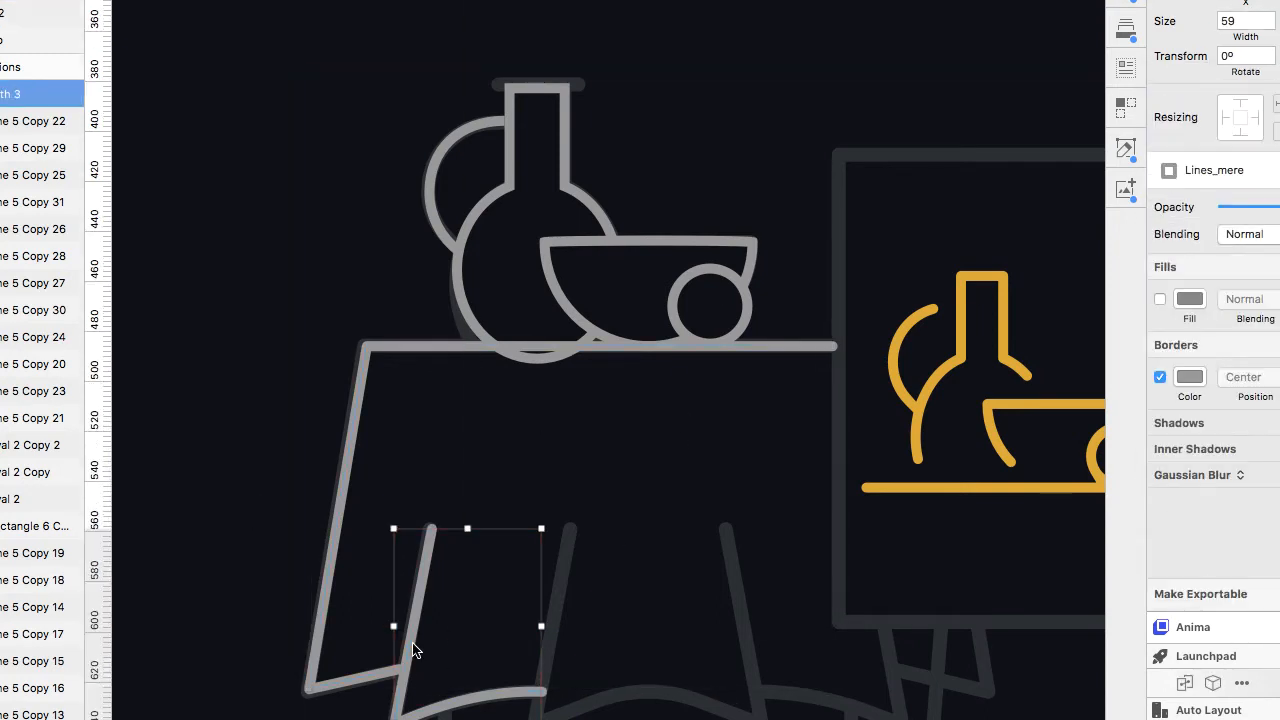
left_click_drag(409, 645, 550, 646)
key("super+2")
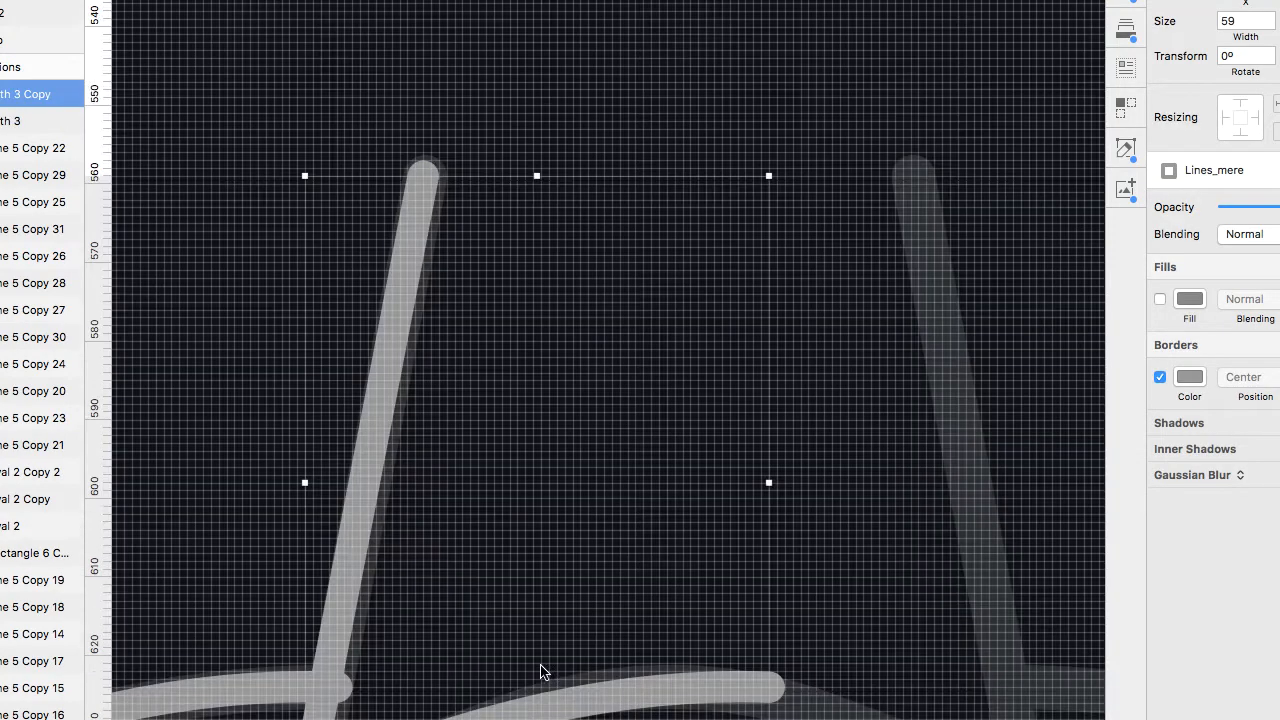
Edit the copied path's points so its line and hem curve match the second fold.
key("Left")
key("Left")
left_click(348, 534)
key("Return")
left_click(340, 537)
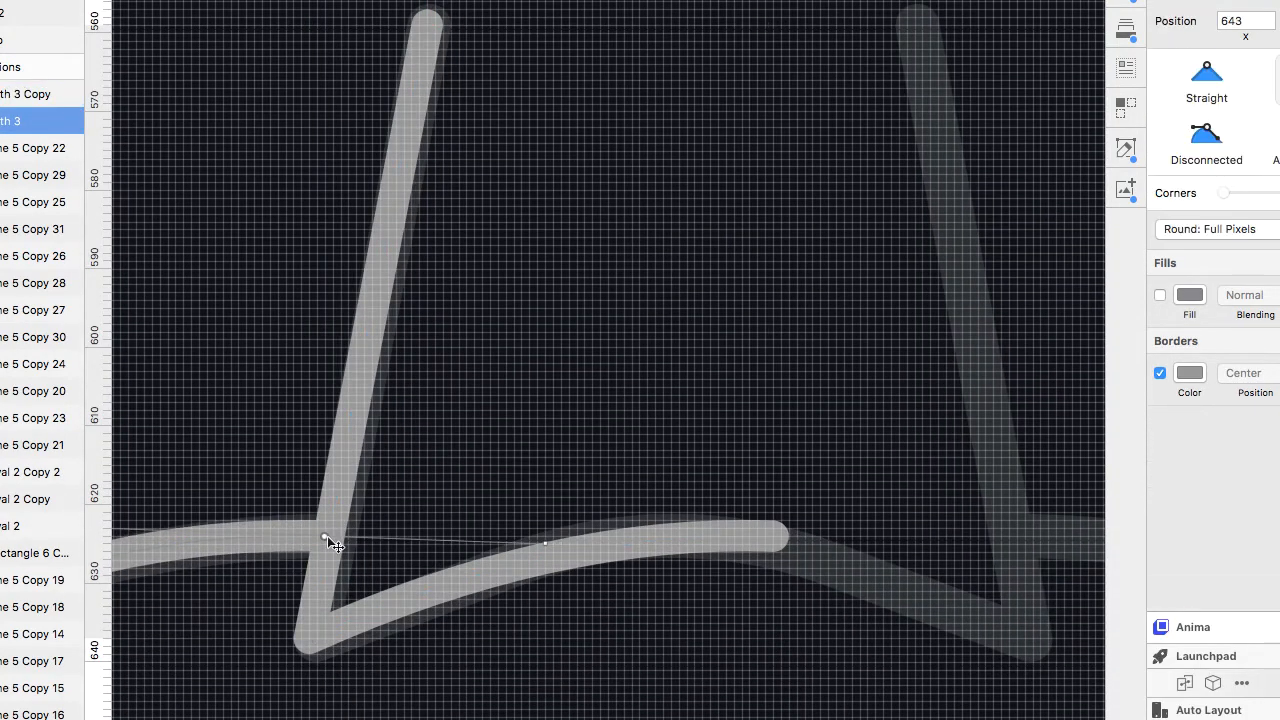
left_click(742, 538)
key("Return")
left_click(779, 541)
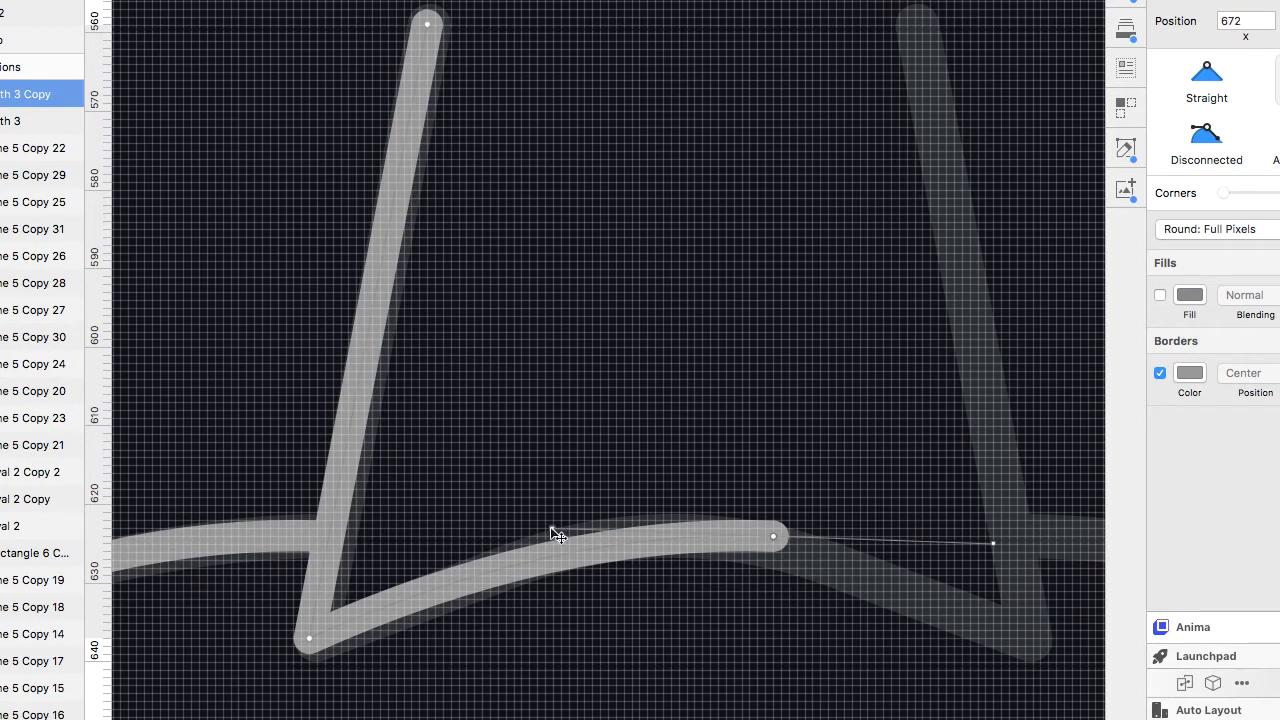
left_click_drag(773, 537, 670, 528)
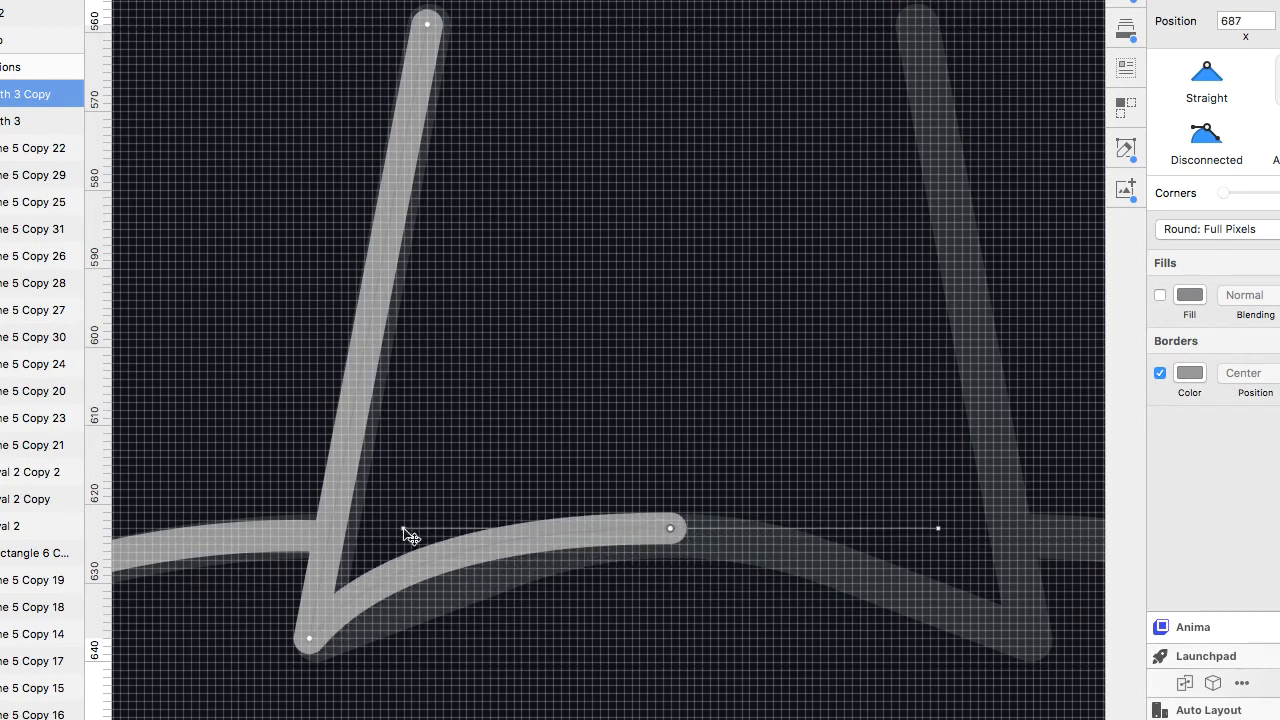
left_click_drag(404, 529, 466, 525)
scroll(811, 480, "down", 3)
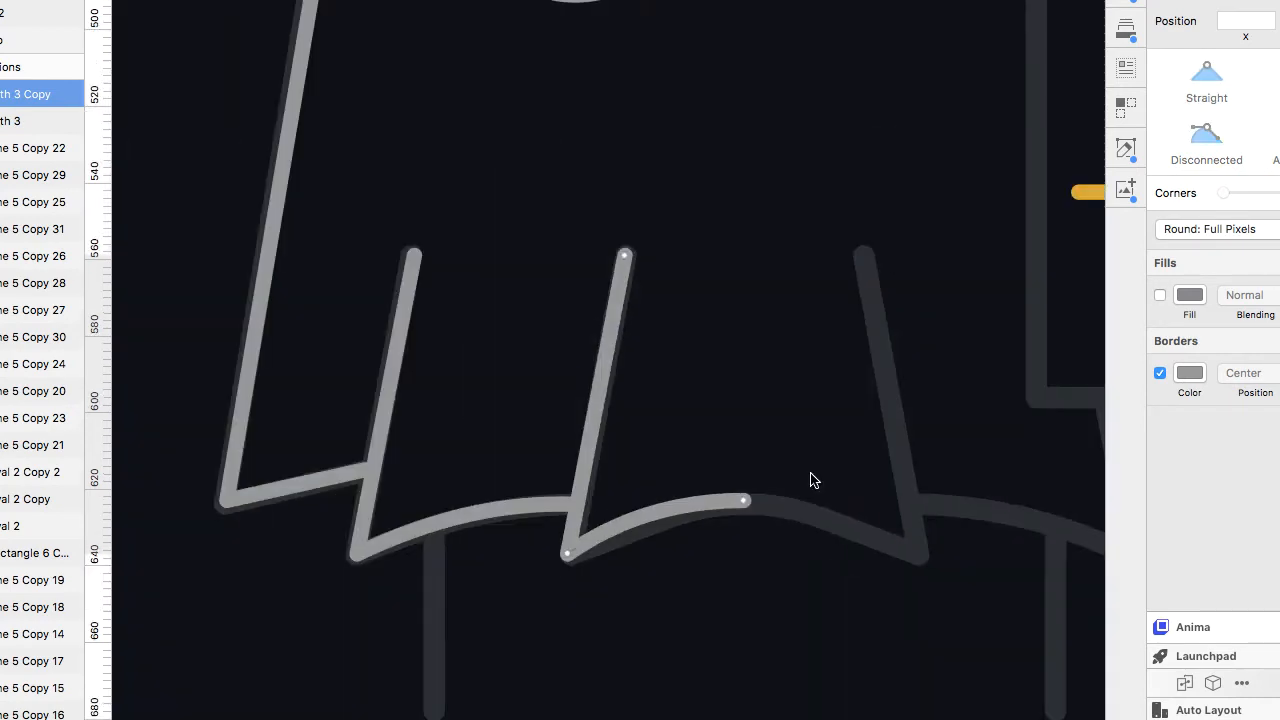
Duplicate both fold paths, flip the copies horizontally, and shift them right over the opposite folds.
key("Escape")
left_click(477, 520, "shift")
right_click(398, 537)
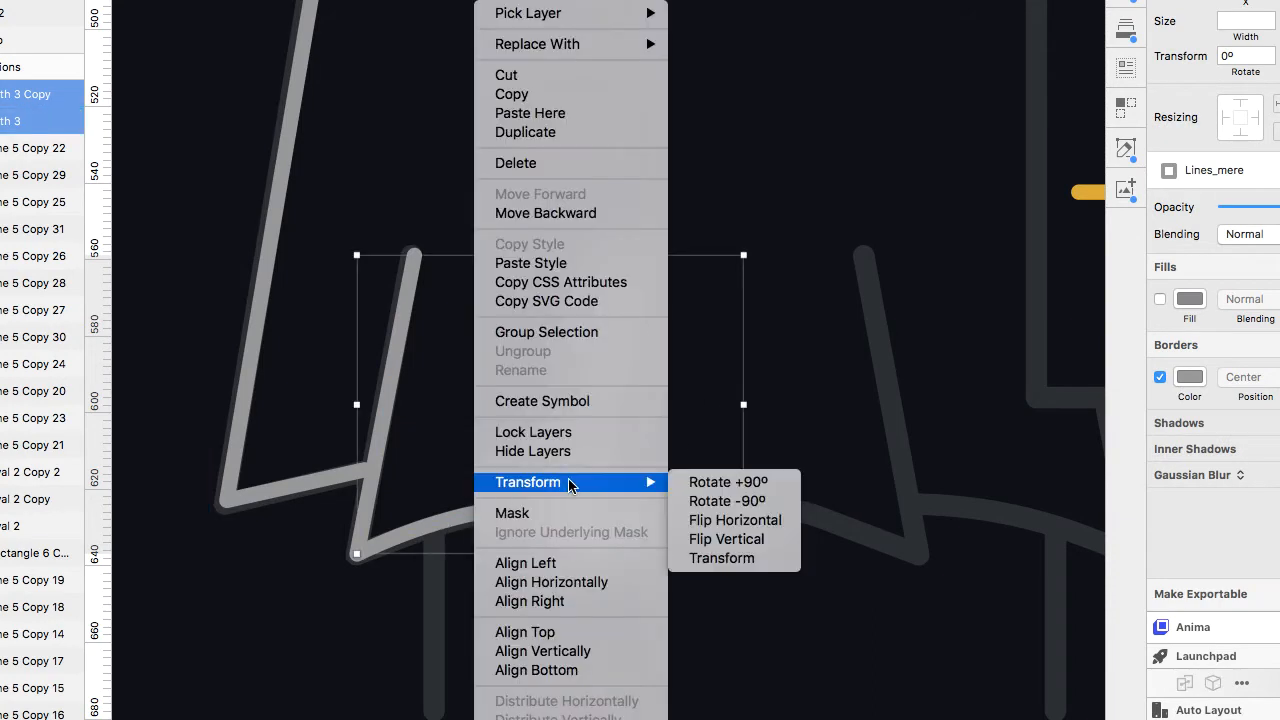
key("Escape")
key("super+d")
key("shift+h")
key("shift+Right")
key("shift+Right")
key("shift+Right")
key("shift+Right")
key("shift+Right")
key("shift+Right")
key("shift+Right")
key("shift+Right")
key("shift+Right")
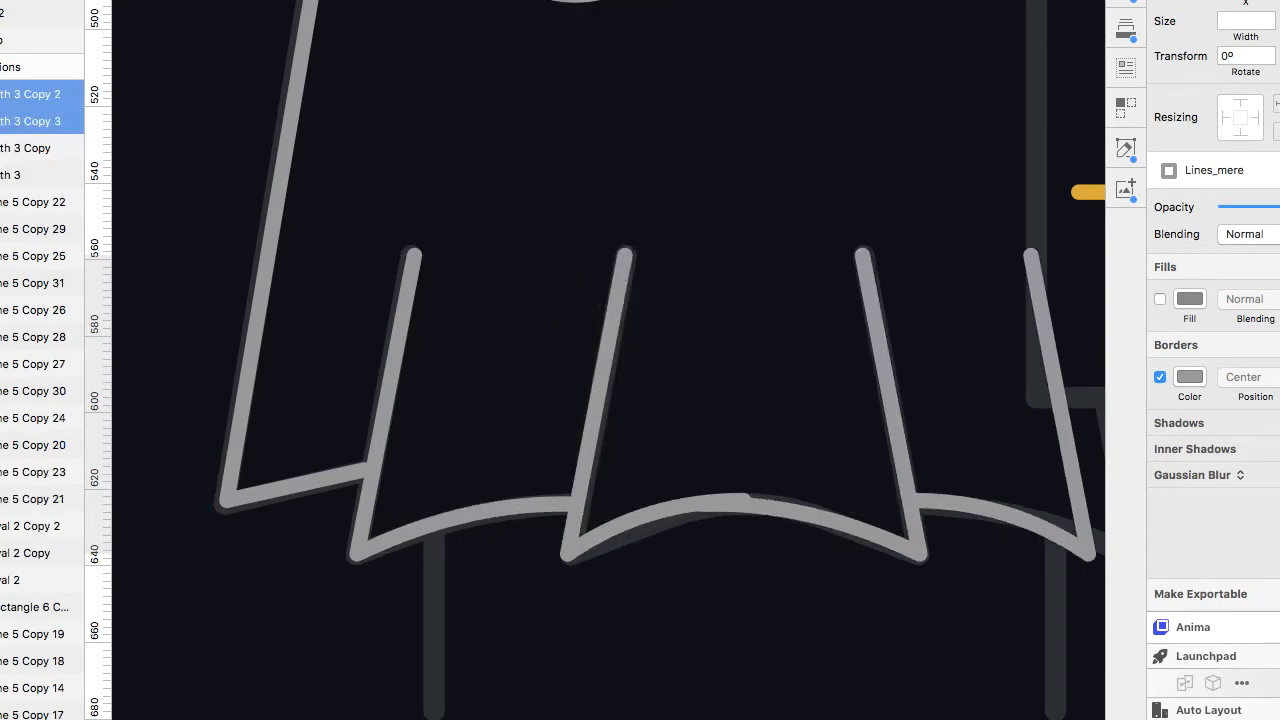
key("Right")
key("Right")
key("Right")
key("Right")
key("Right")
key("Right")
key("Right")
key("Left")
key("Left")
key("Left")
key("Left")
key("Left")
key("Left")
scroll(1026, 257, "right", 4)
key("Escape")
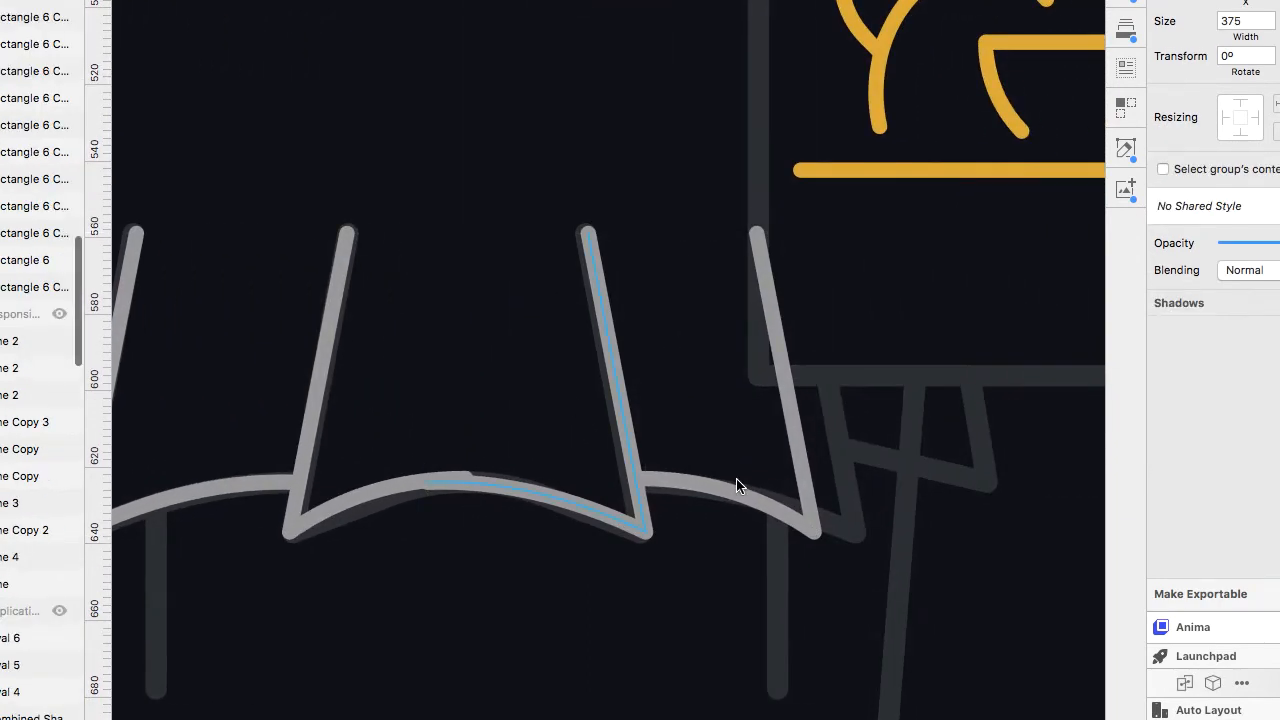
left_click(808, 495, "super")
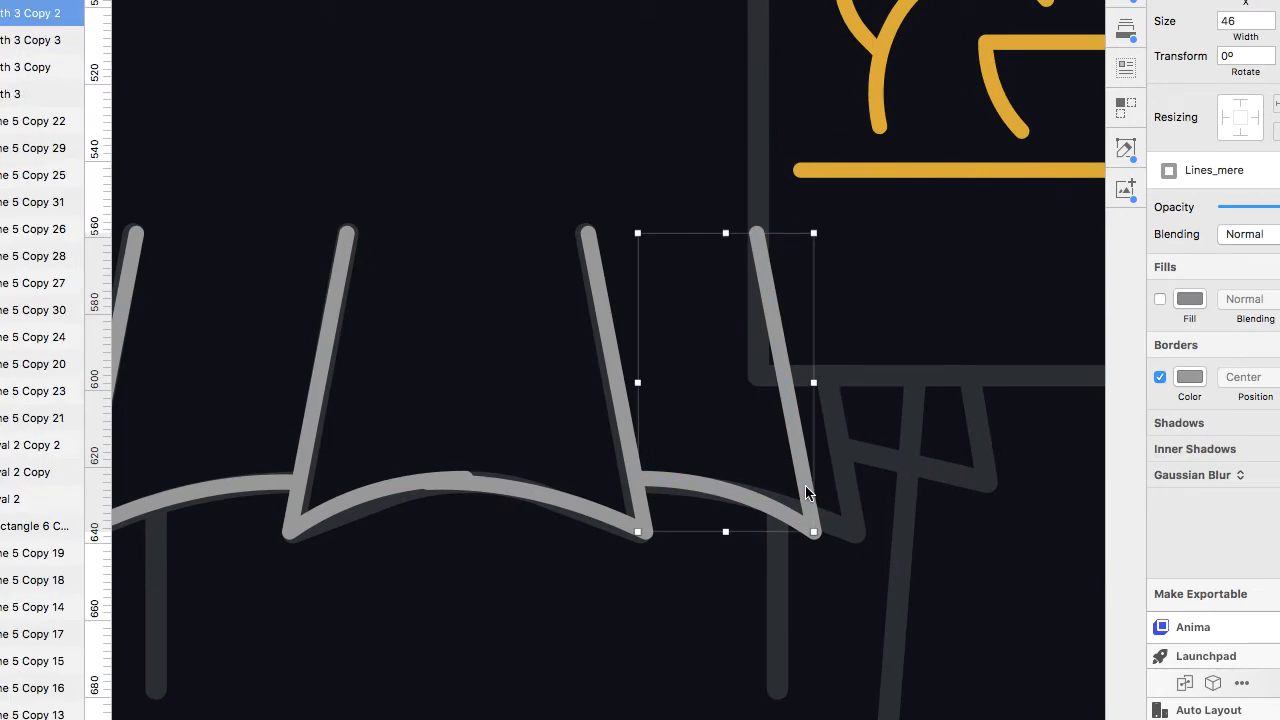
Move the flipped fold copy slightly right and edit its hem point and curve handle so it joins the neighbouring fold.
left_click_drag(806, 488, 849, 494)
scroll(461, 470, "up", 5)
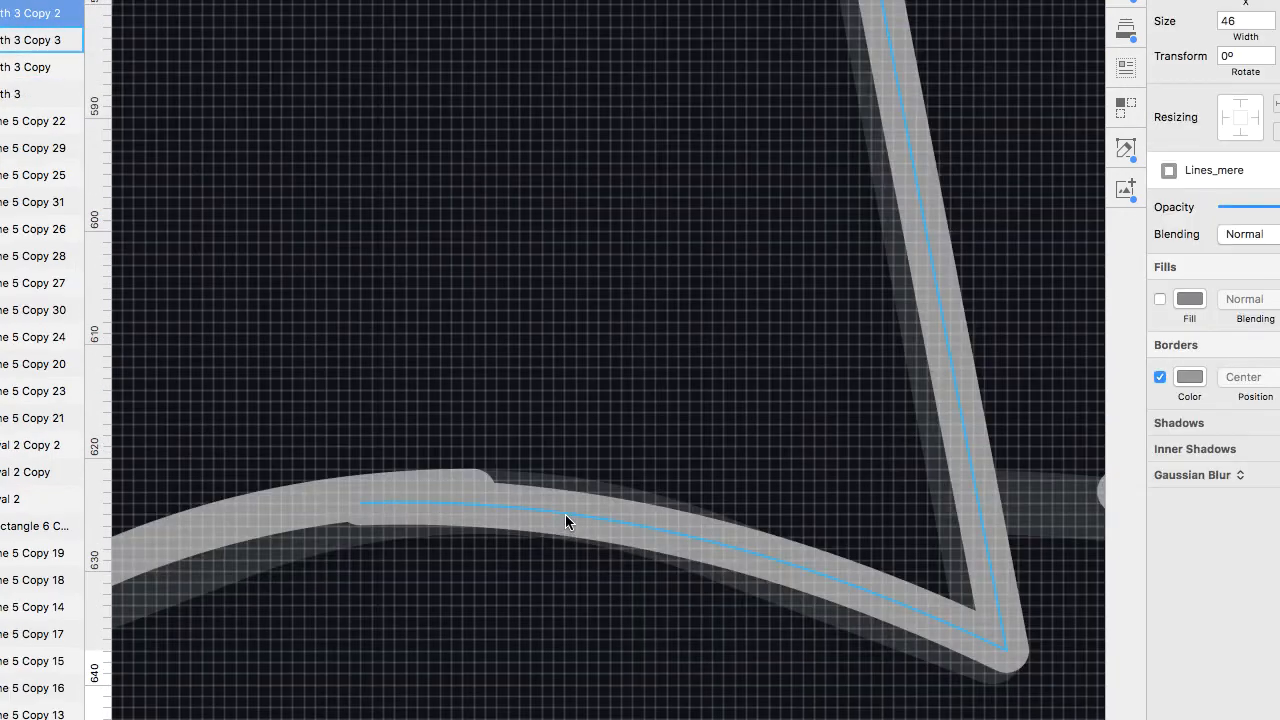
double_click(565, 514)
left_click_drag(361, 502, 441, 492)
scroll(803, 566, "right", 4)
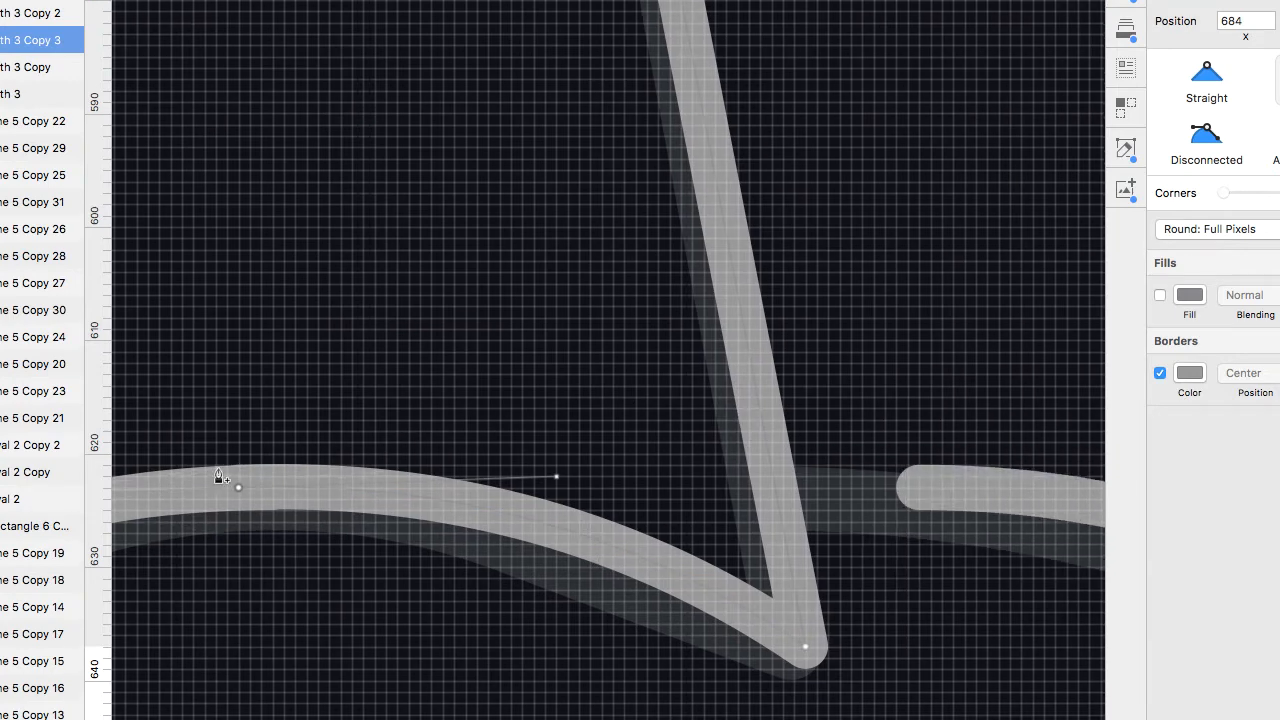
left_click(1206, 140)
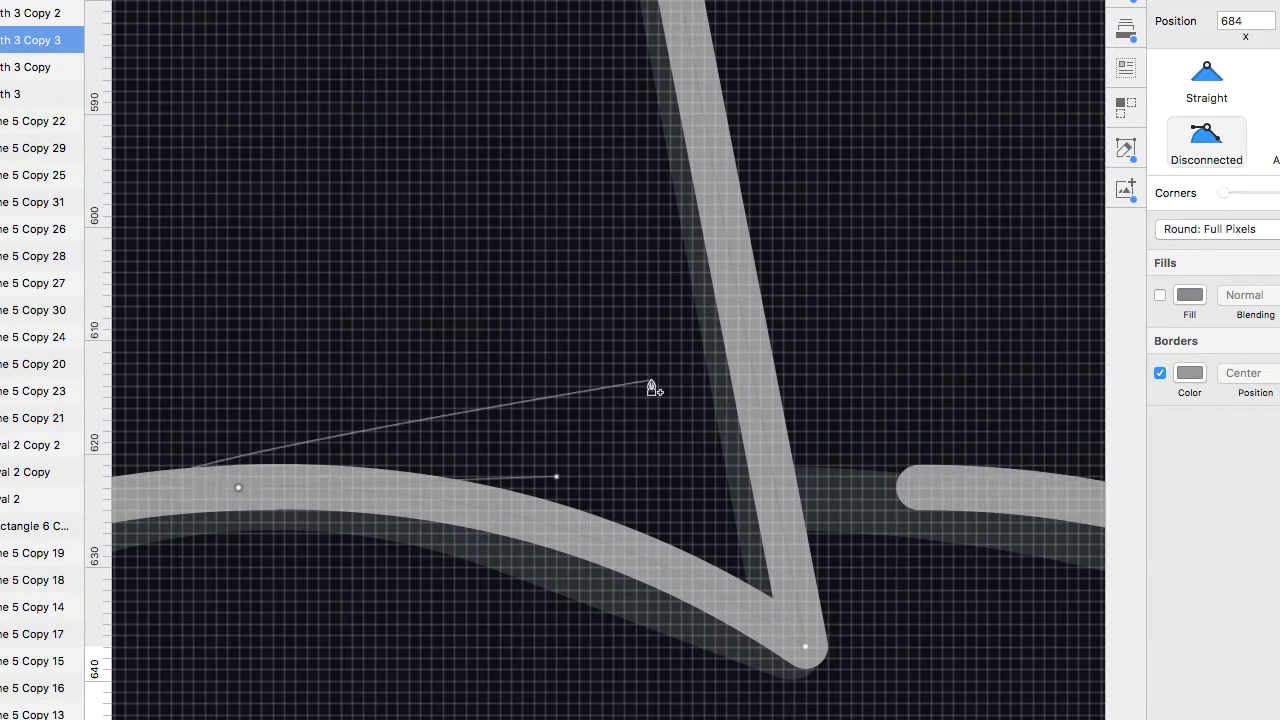
scroll(240, 487, "left", 3)
left_click(1201, 74)
key("super+z")
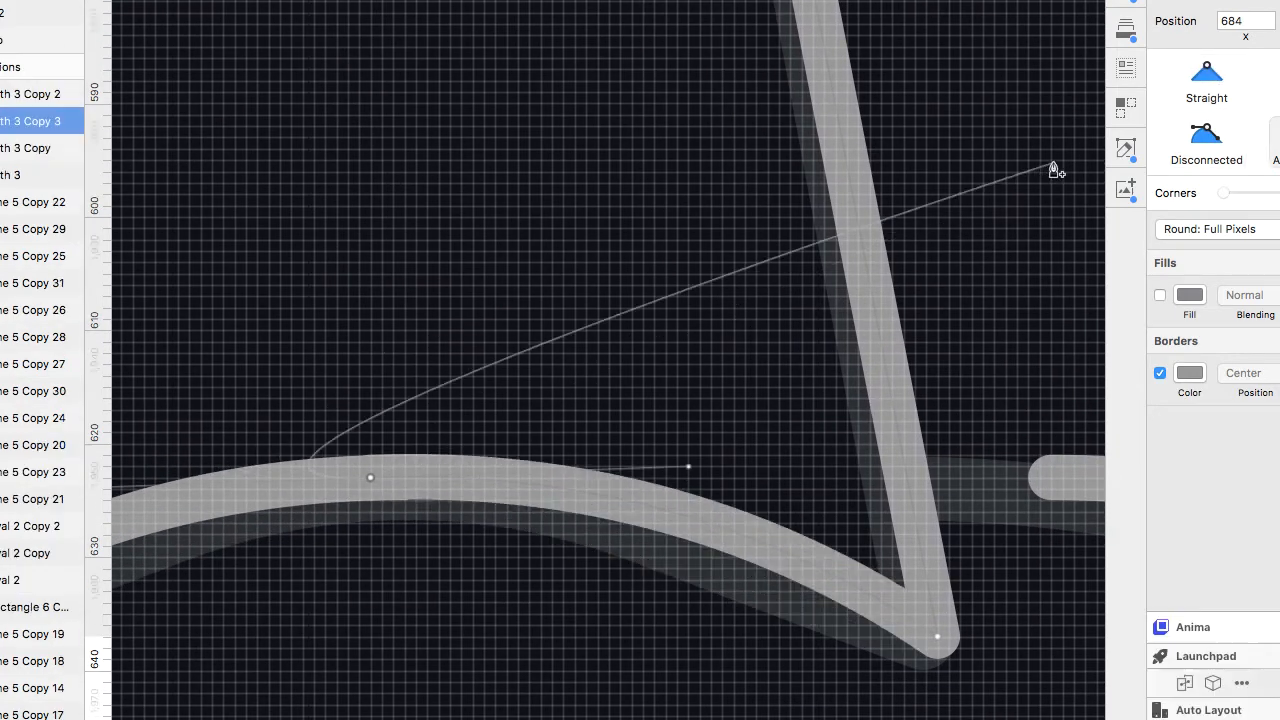
scroll(228, 485, "left", 4)
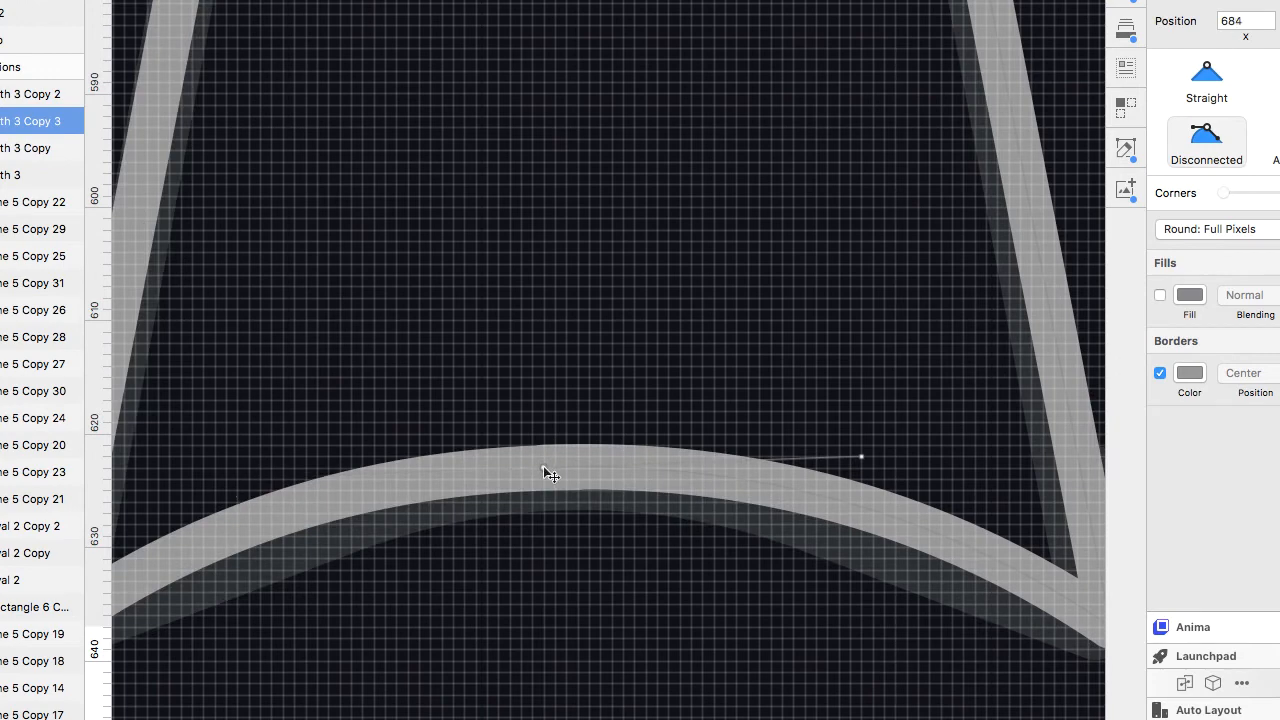
key("Escape")
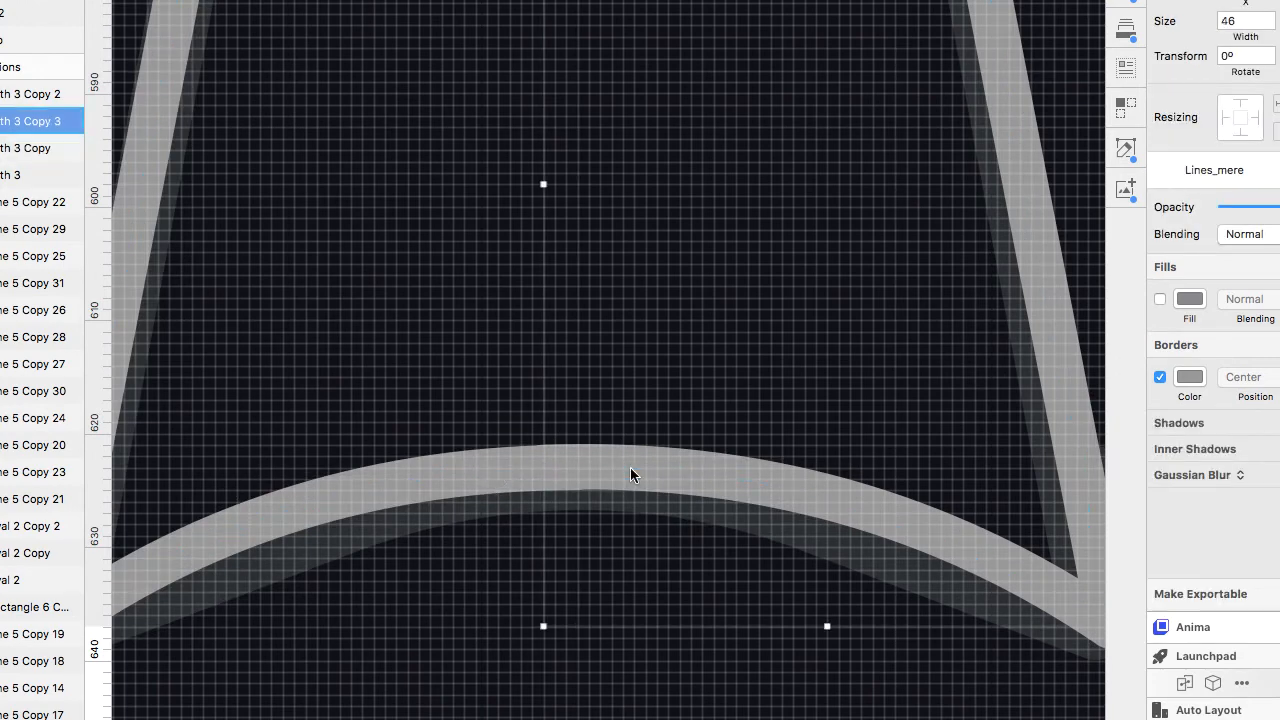
Edit the other flipped fold copy, moving its hem point left to meet the adjacent fold.
scroll(754, 461, "down", 5)
scroll(754, 461, "right", 4)
scroll(754, 461, "up", 3)
double_click(630, 466)
left_click_drag(631, 472, 558, 474)
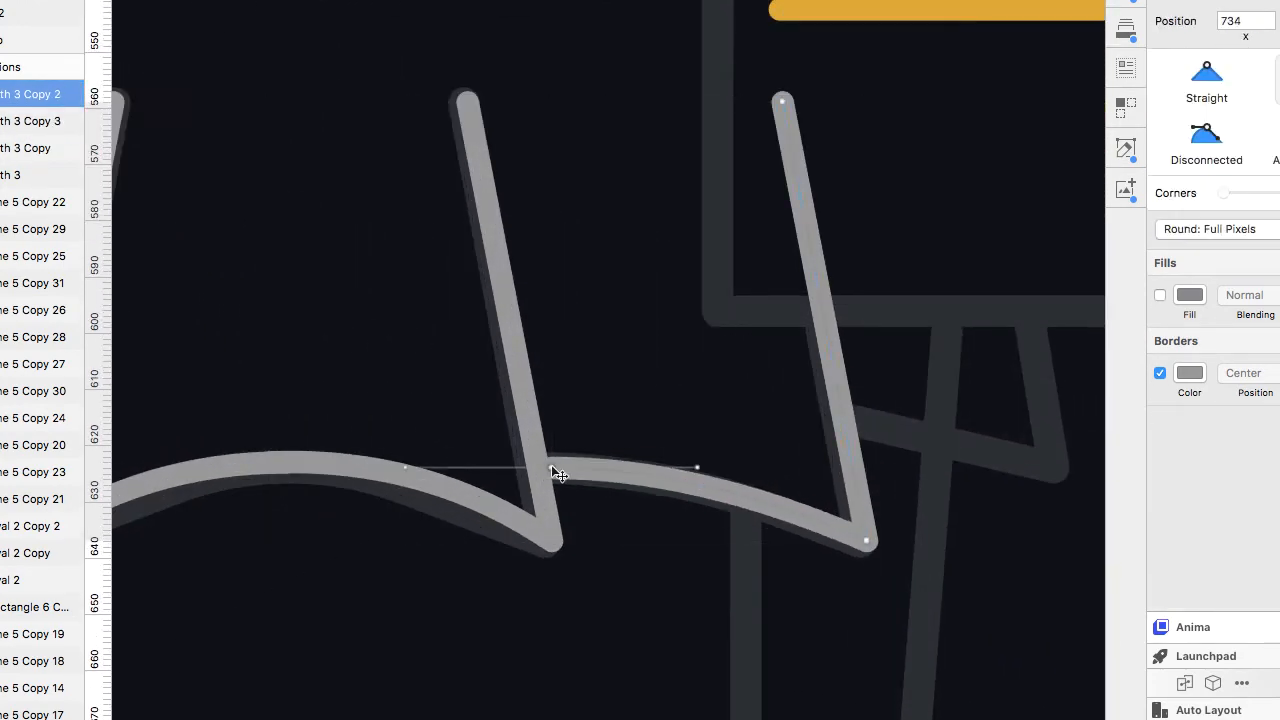
scroll(718, 472, "down", 3)
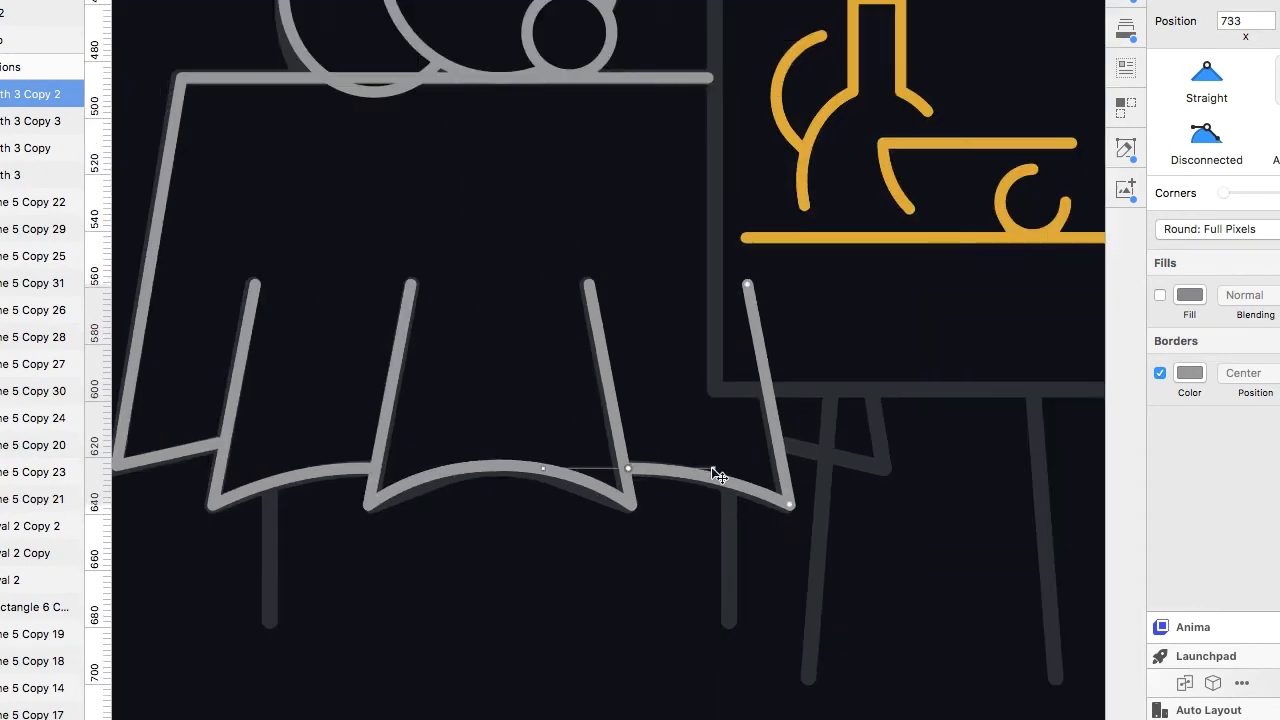
scroll(718, 472, "down", 3)
Add a table leg line under the right side of the tablecloth and give it the Lines_mere shared style.
key("l")
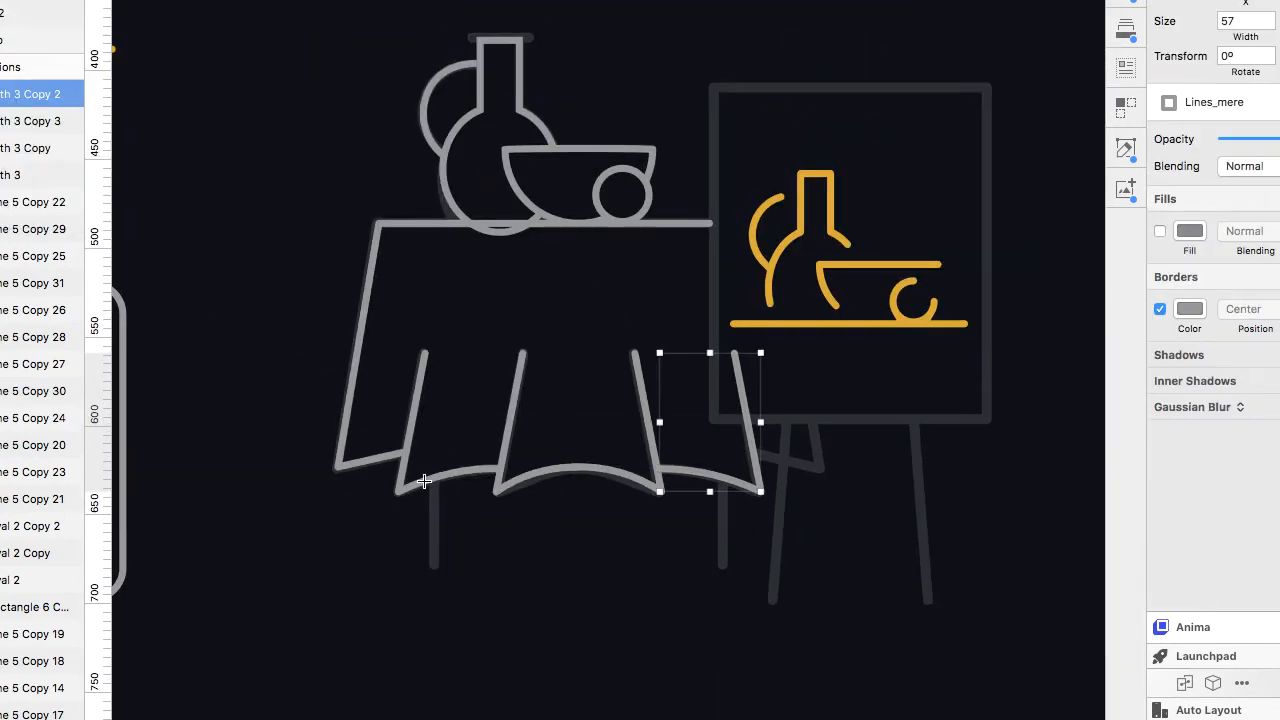
mouse_move(434, 479)
left_mouse_down()
mouse_move(435, 569)
mouse_move(435, 540)
mouse_move(718, 520)
left_mouse_up()
left_click(1254, 103)
left_click(1270, 170)
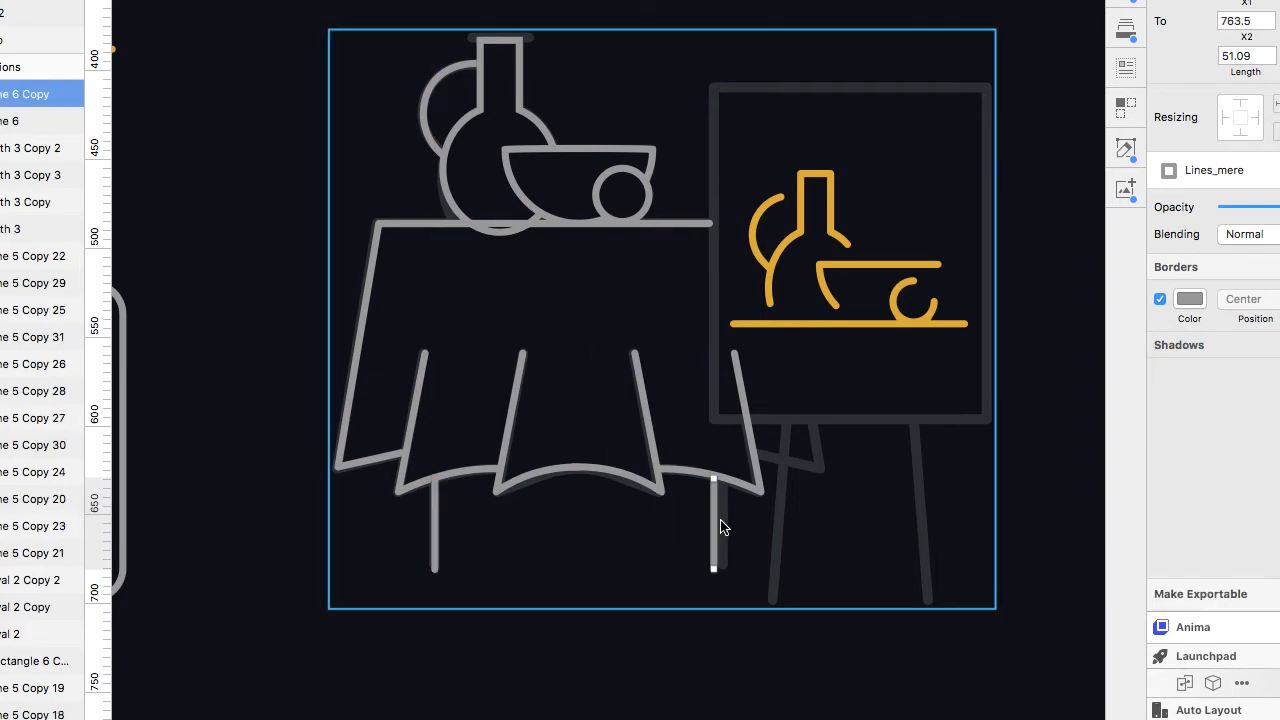
Nudge the new table leg line 3 px to the right.
scroll(720, 518, "up", 5)
key("Right")
key("Right")
key("Right")
scroll(720, 518, "down", 7)
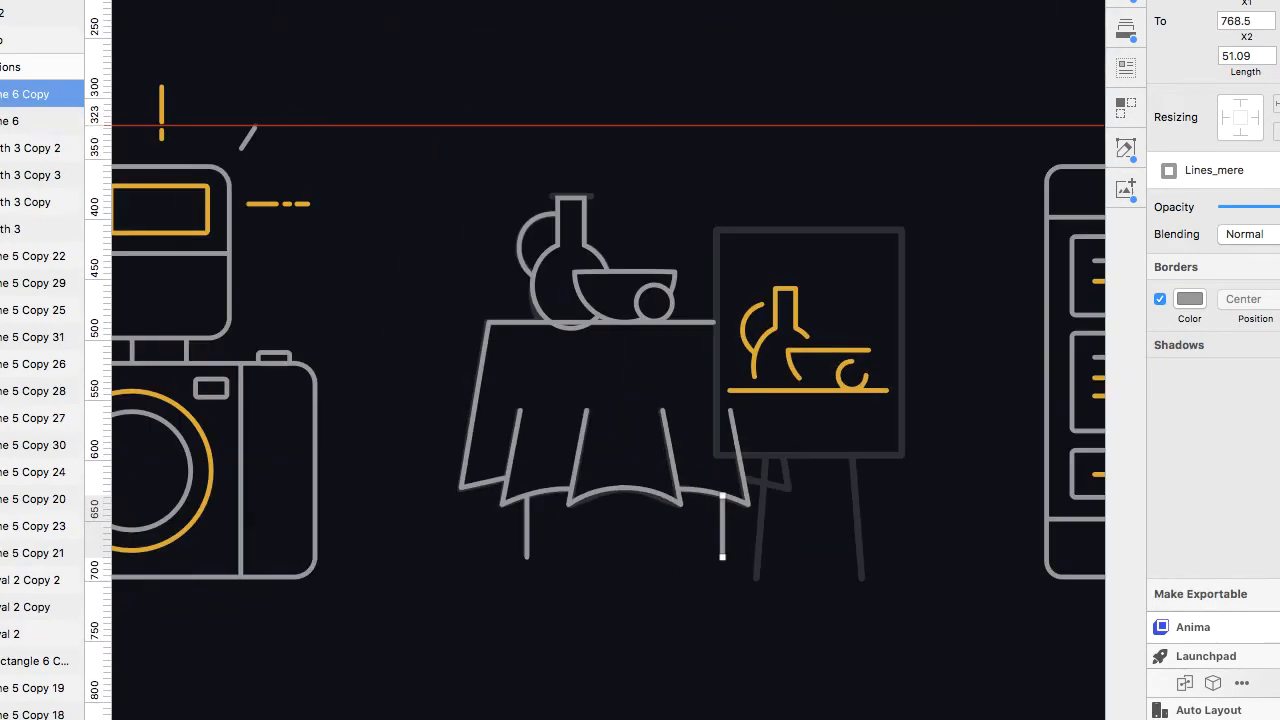
Draw a rectangle over the easel board, apply the Lines shared style and turn off its fill.
key("r")
left_click_drag(809, 411, 903, 457)
left_click(1220, 205)
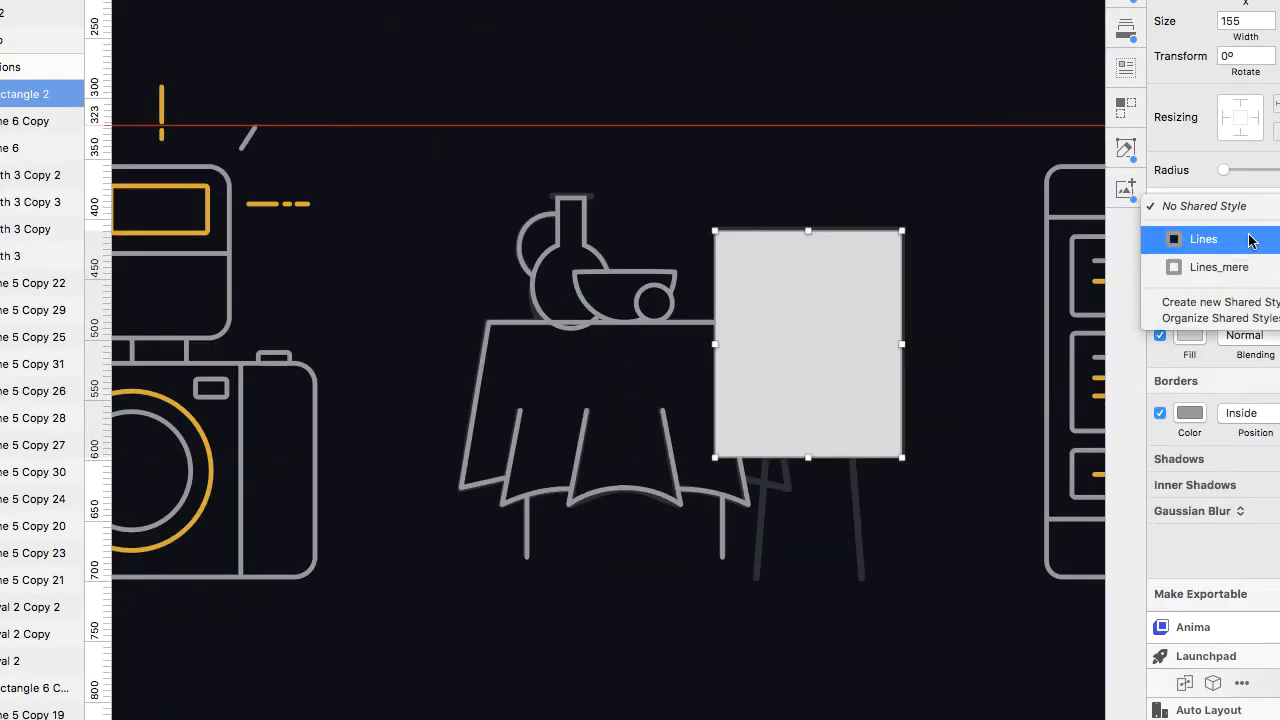
left_click(1200, 240)
left_click(1279, 381)
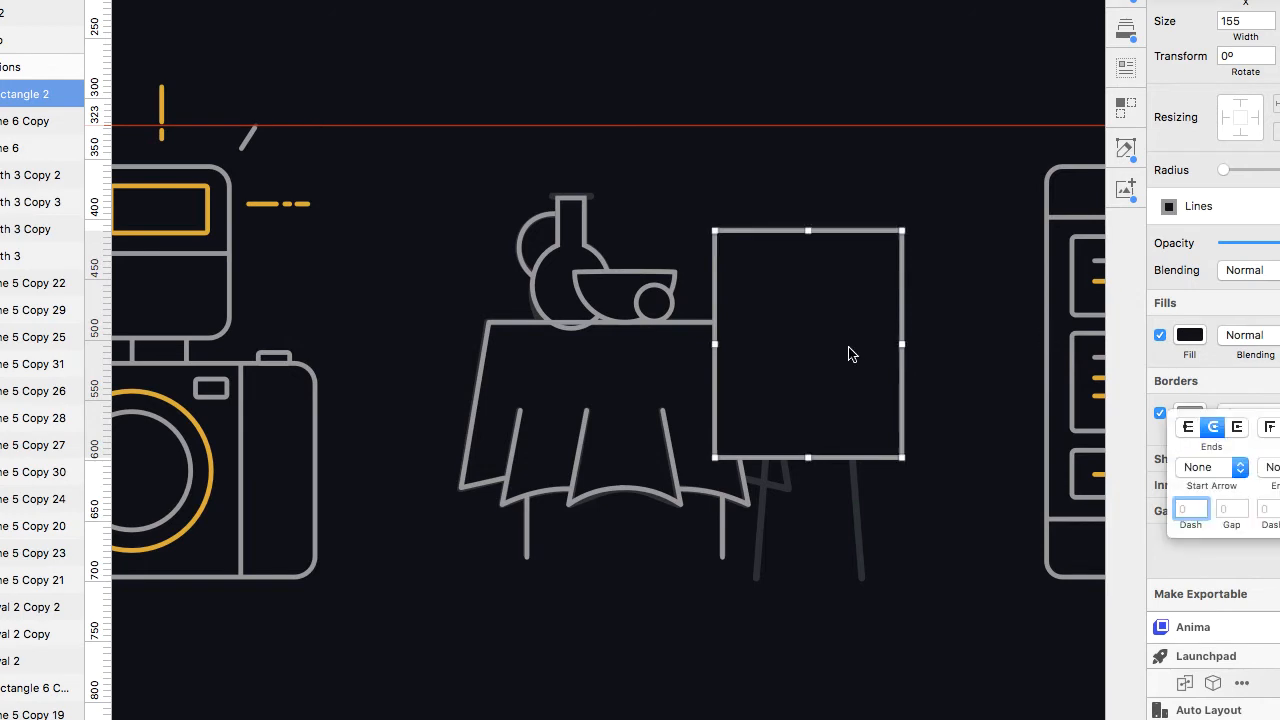
left_click(848, 353)
left_click(1159, 336)
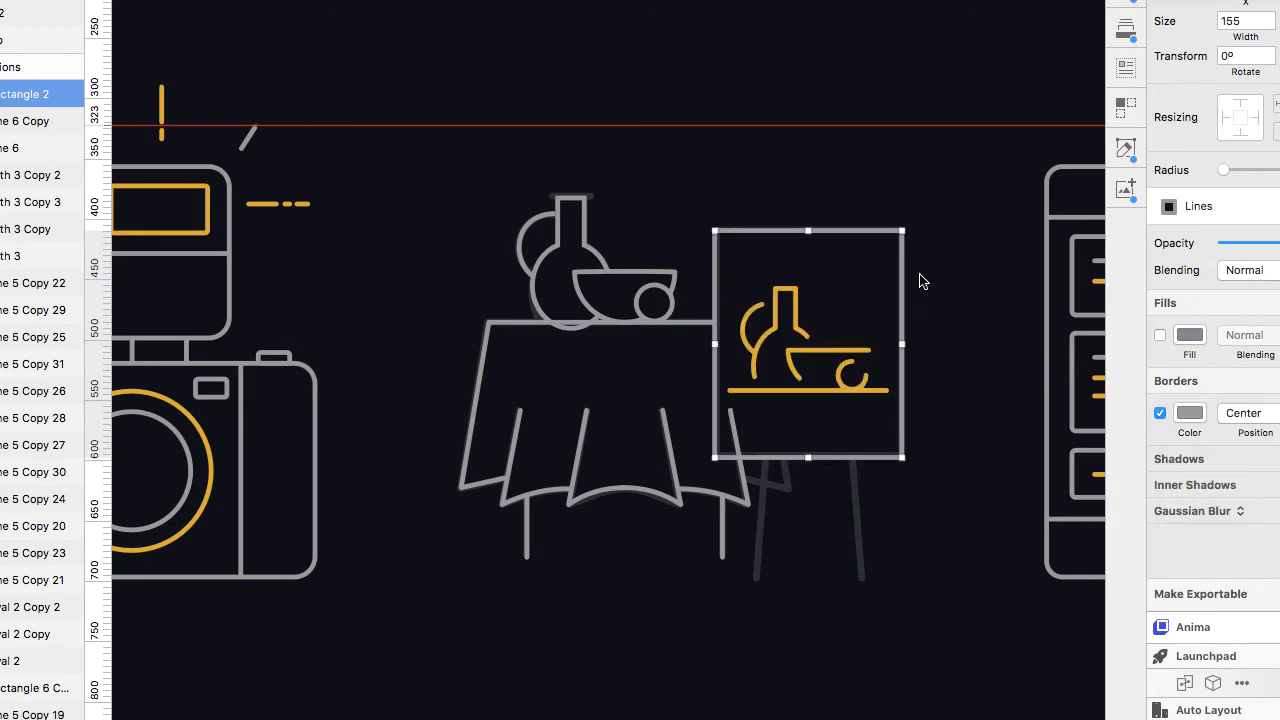
Duplicate a leg line onto the easel's right leg.
scroll(797, 449, "right", 3)
scroll(597, 478, "up", 5)
left_click_drag(384, 480, 691, 415)
left_click_drag(690, 484, 715, 604)
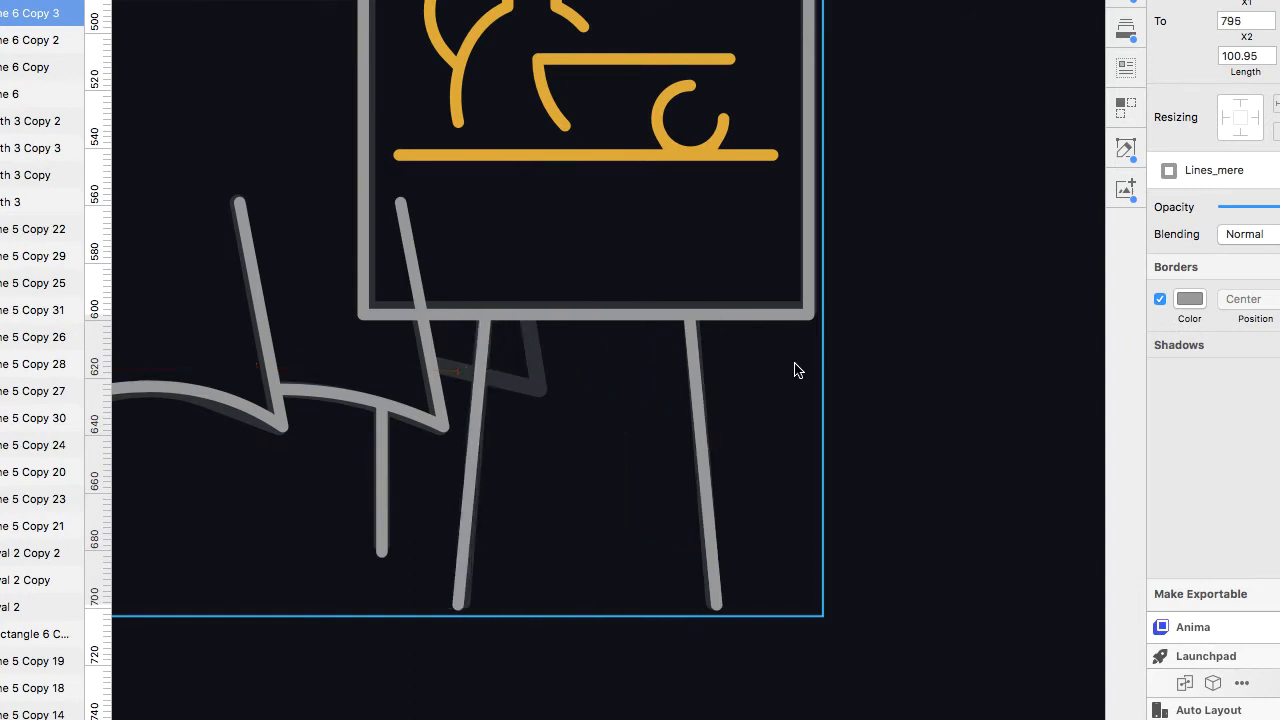
Duplicate a leg line into the easel board and reshape it into the shelf line about 130 px long.
scroll(840, 351, "up", 10)
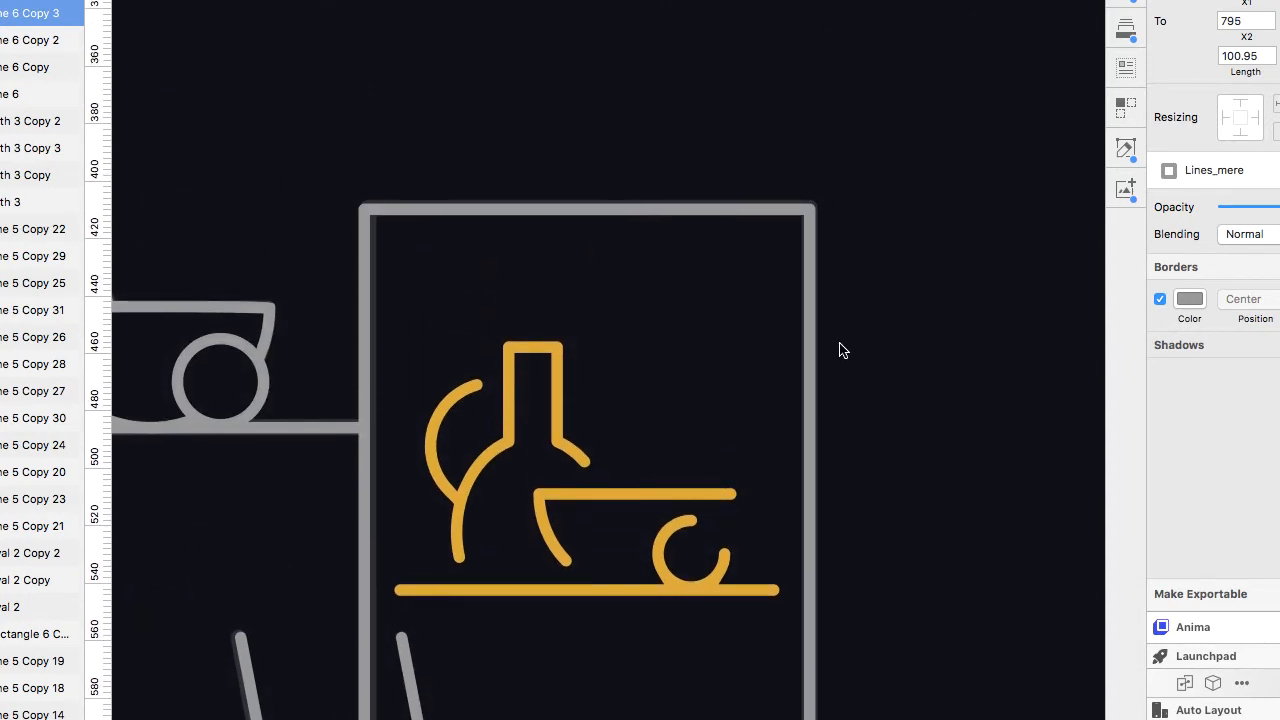
scroll(840, 352, "down", 4)
left_click_drag(487, 608, 401, 443)
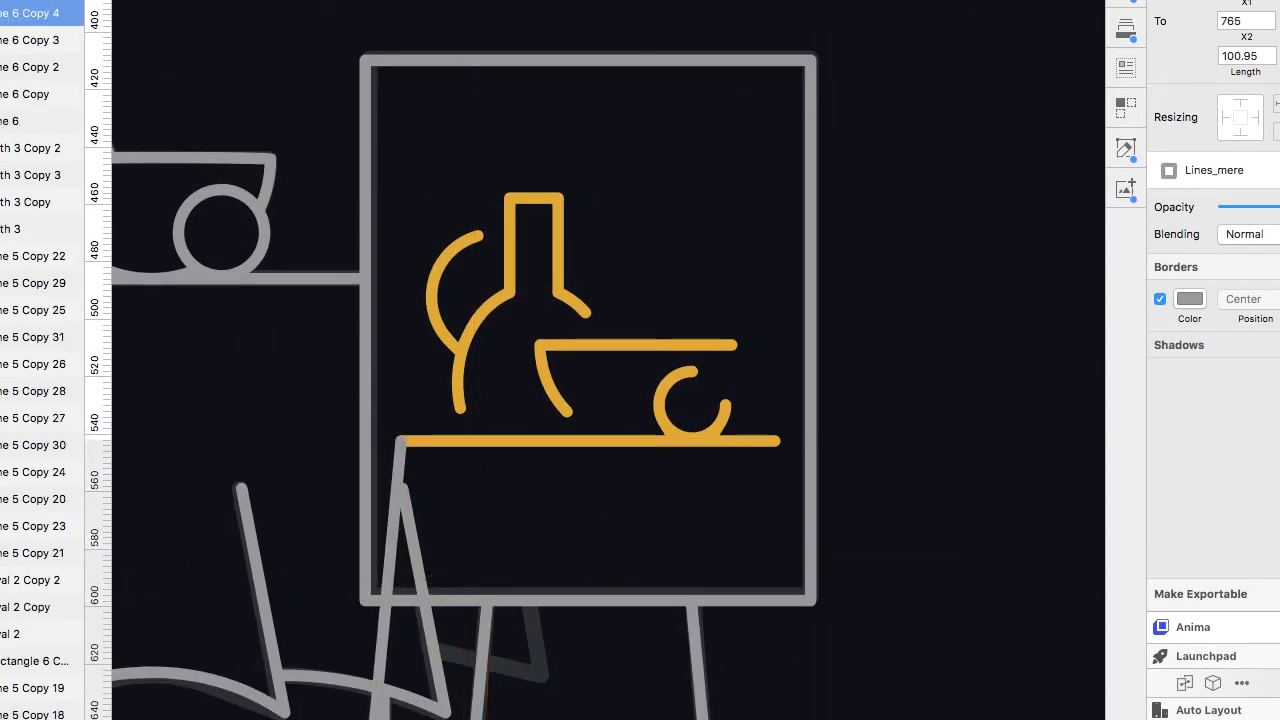
left_click_drag(428, 592, 767, 483)
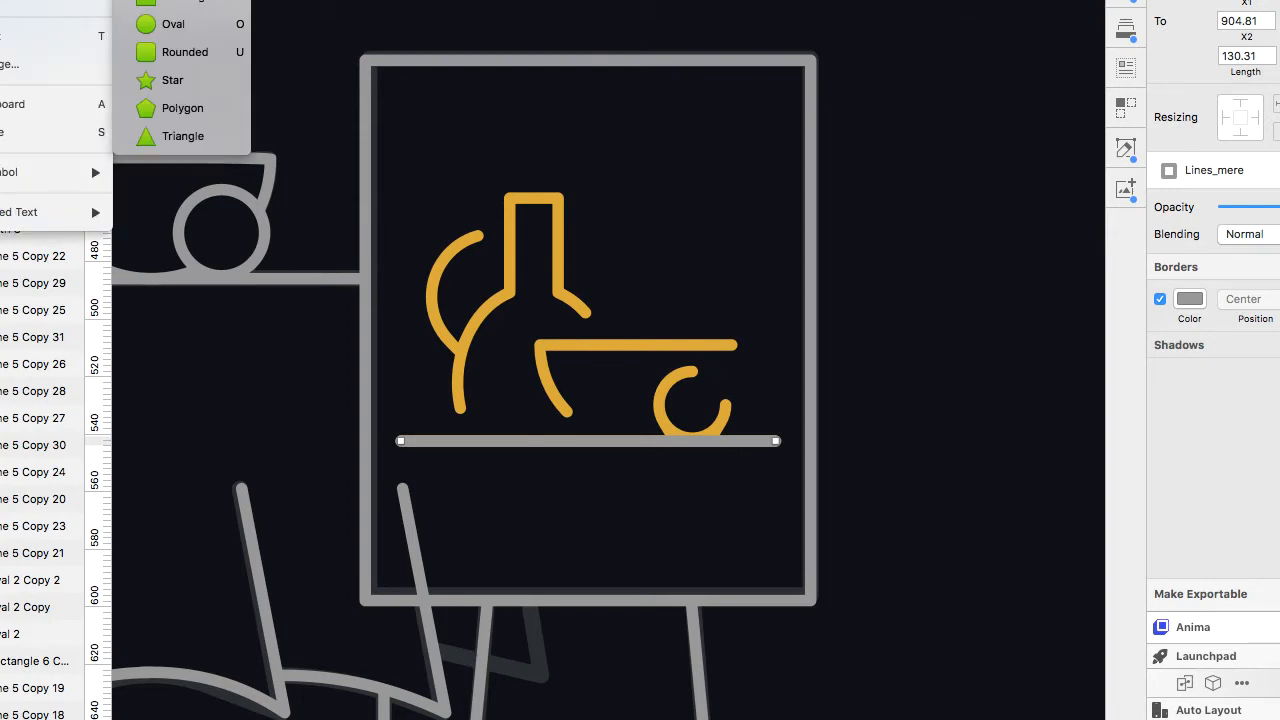
Colour the shelf line's border gold and save it as a new shared style named Lines_mere_Gold.
scroll(560, 360, "left", 5)
left_click(1189, 298)
left_click(1161, 708)
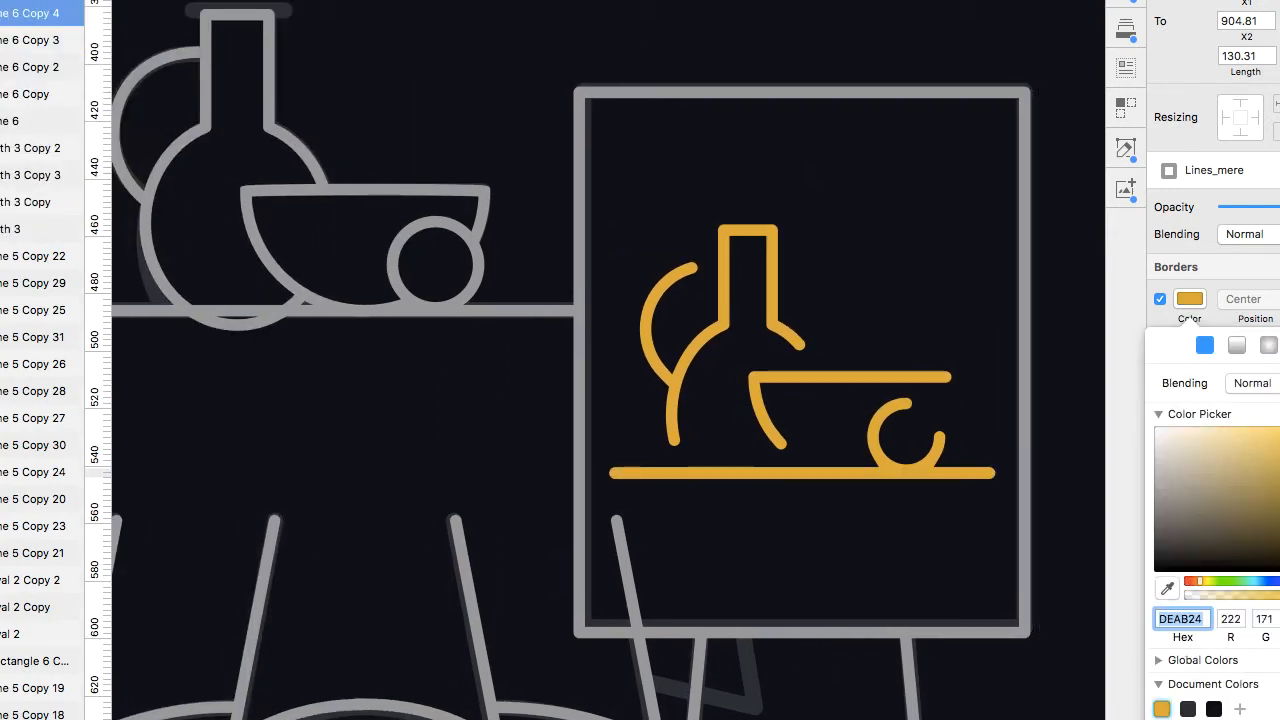
left_click(1239, 171)
type("_Gold")
key("Return")
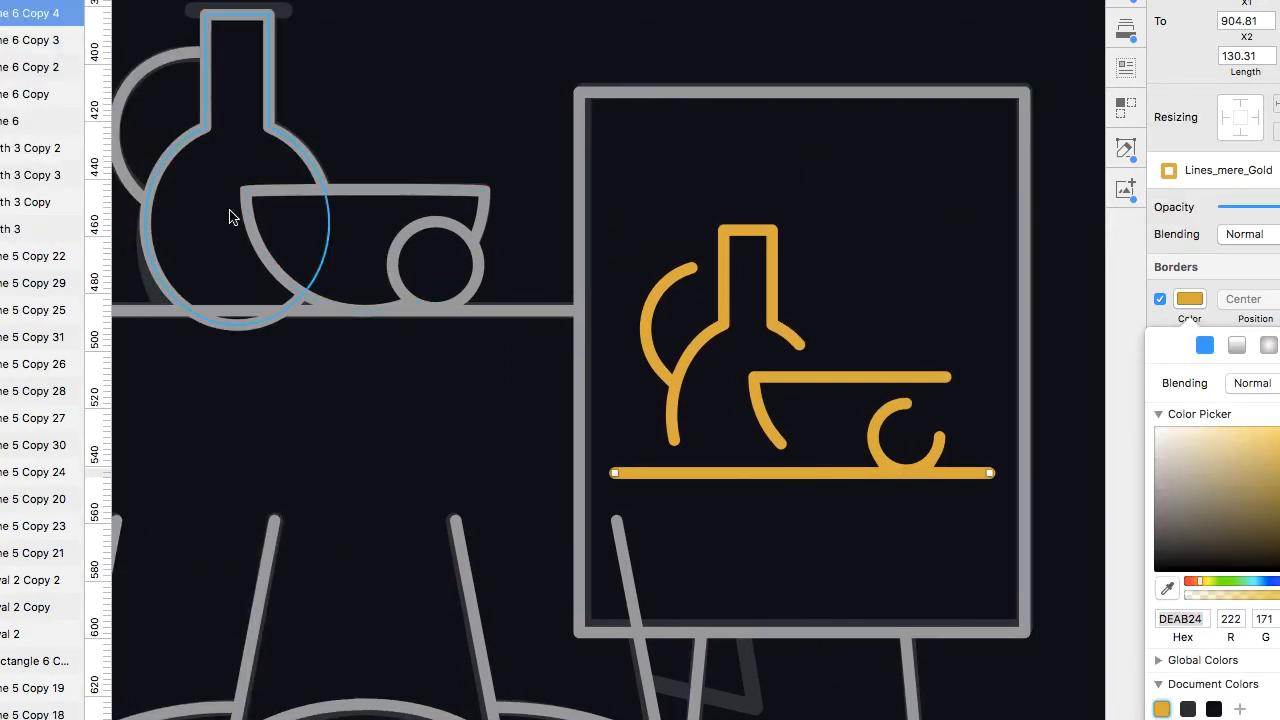
Duplicate the gold line onto the flask's lip and shorten it to about 33 px.
left_click_drag(676, 479, 251, 14)
scroll(383, 59, "up", 5)
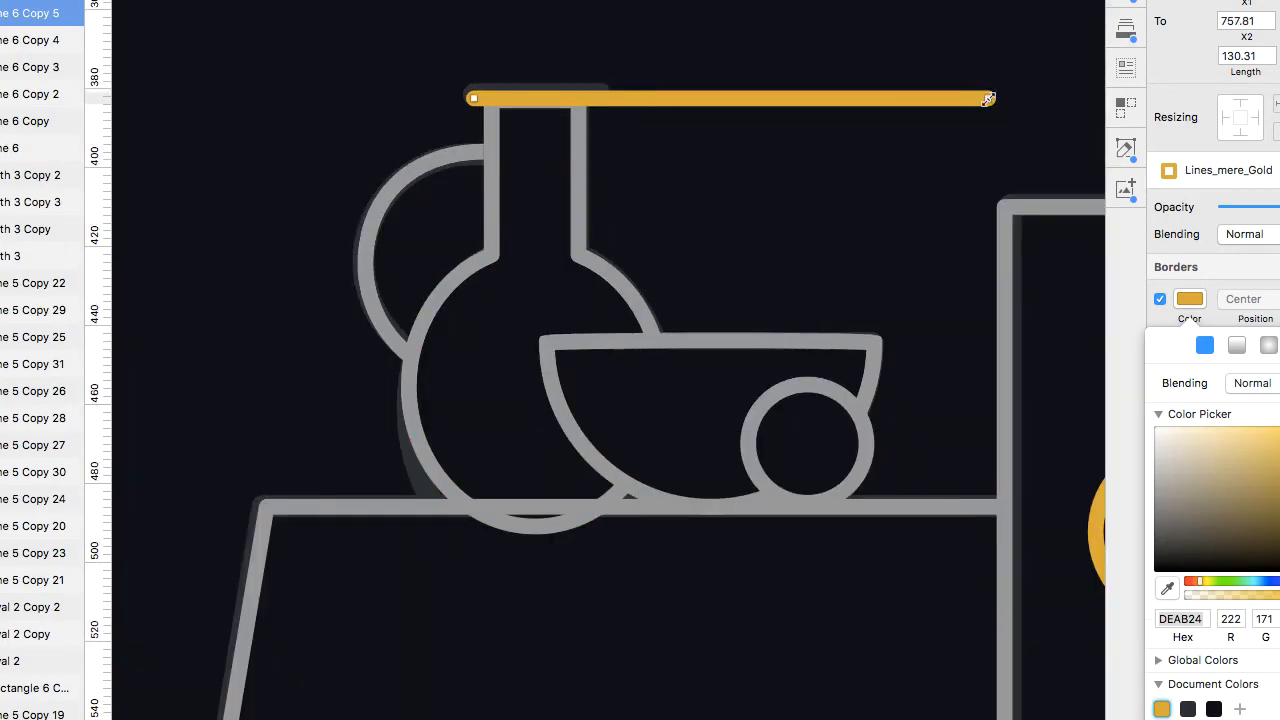
left_click_drag(988, 99, 603, 97)
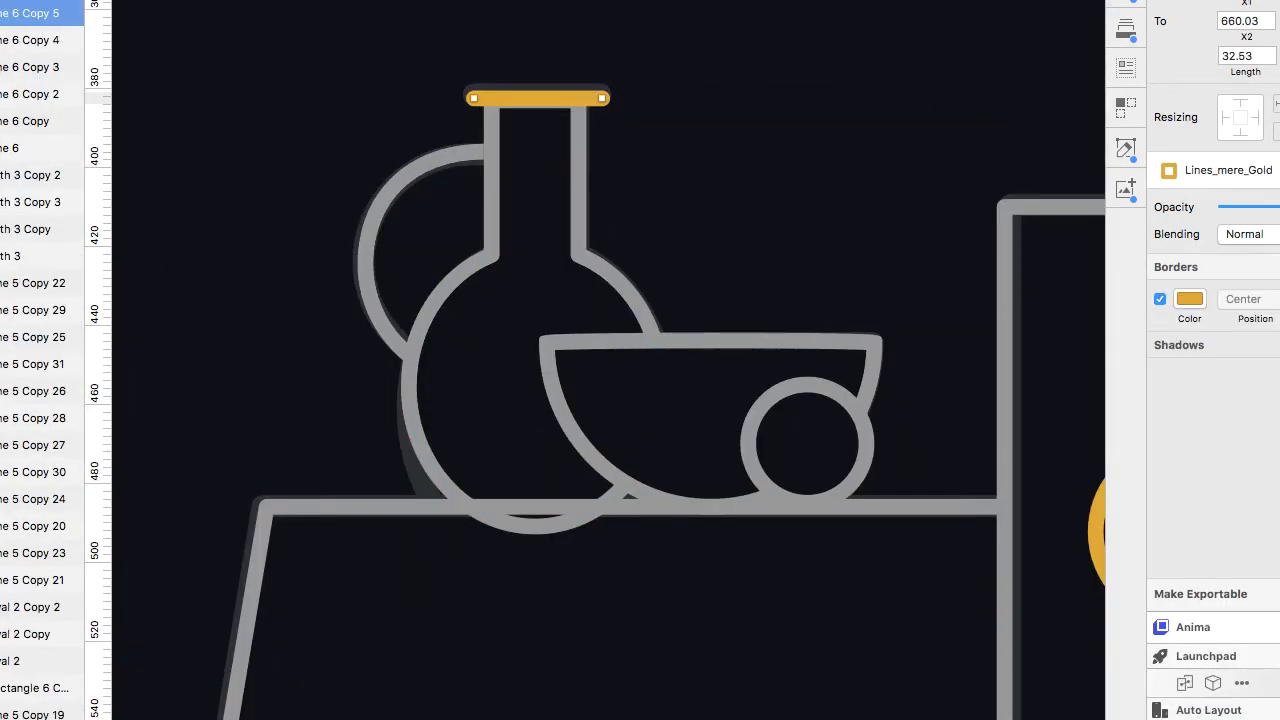
scroll(506, 114, "up", 5)
scroll(838, 64, "down", 10)
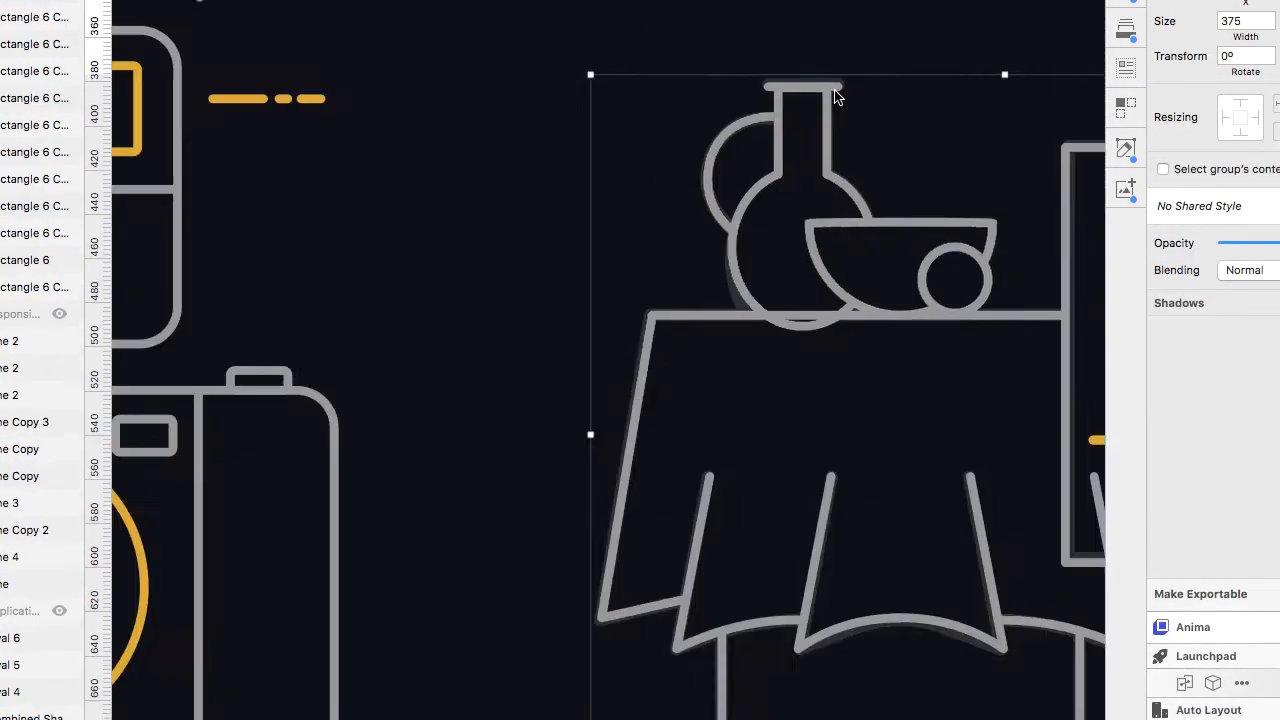
Duplicate the flask body and handle from the still life into the easel painting.
scroll(832, 92, "up", 2)
scroll(600, 170, "left", 2)
left_click(330, 233)
left_click(262, 188, "shift")
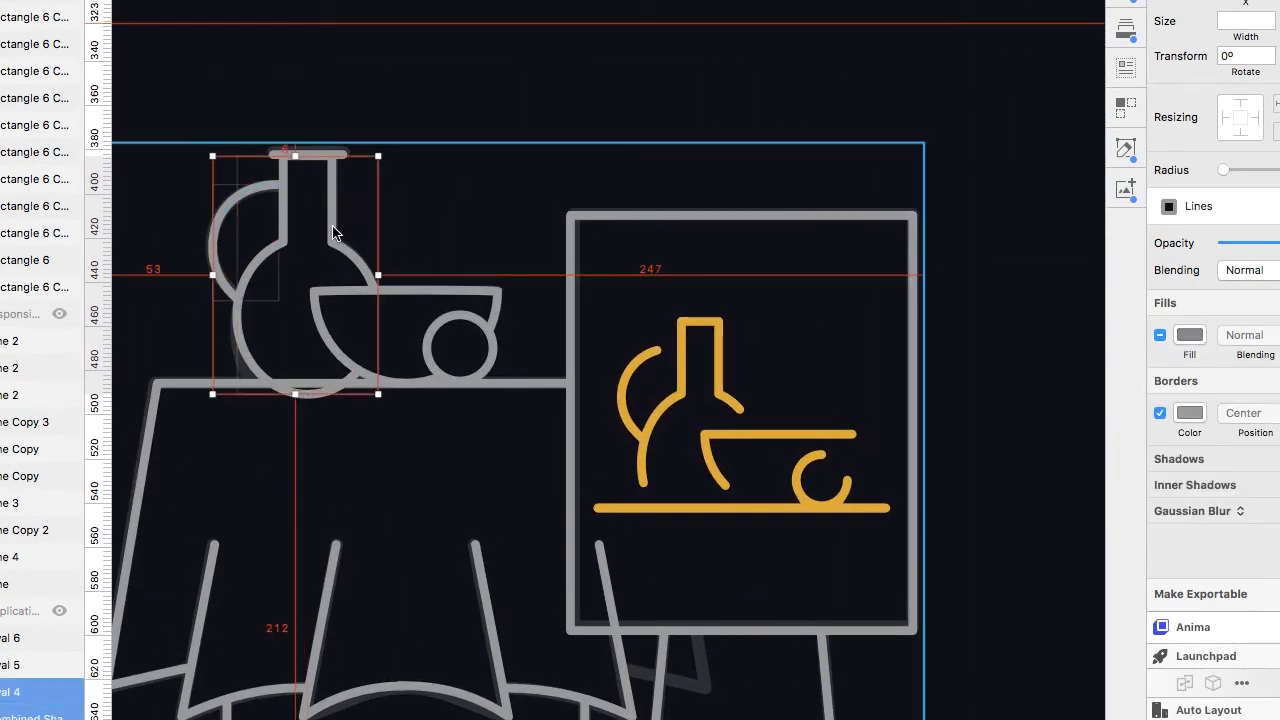
key("super+z")
left_click_drag(335, 231, 423, 235)
left_click(313, 202, "super")
left_click(253, 186, "shift")
key("super+z")
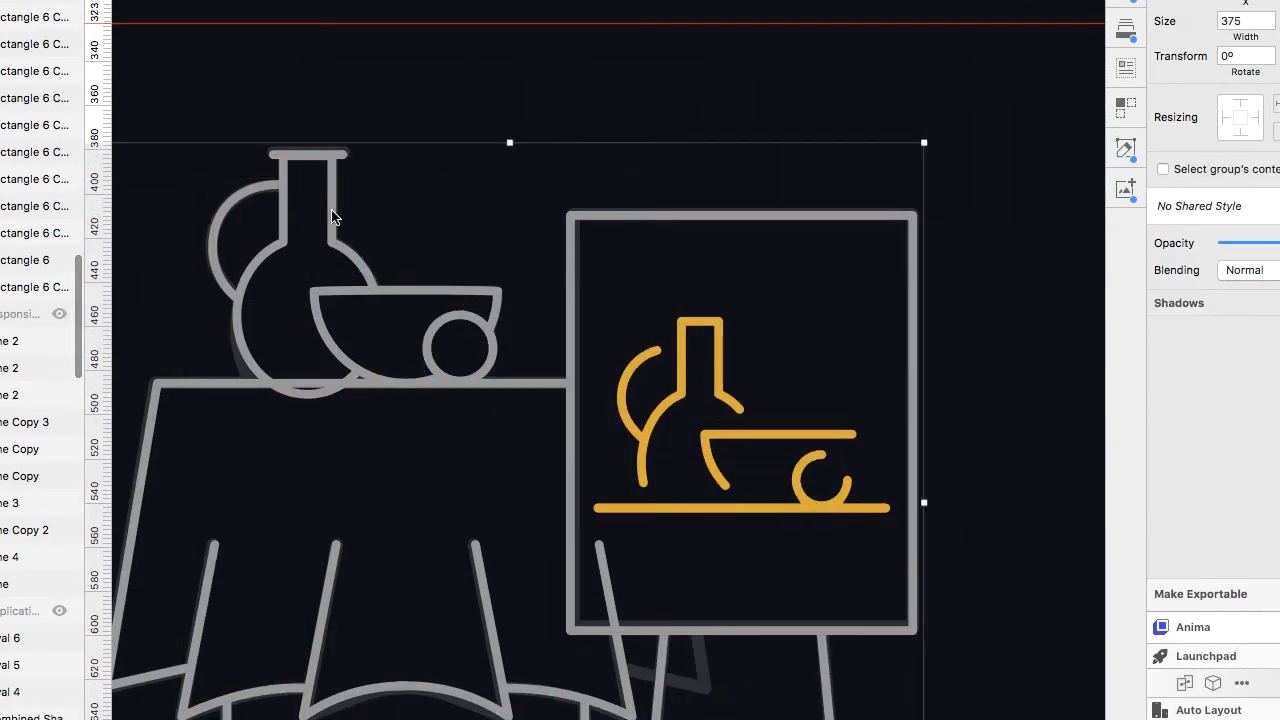
left_click(334, 217, "super")
left_click(246, 193, "shift")
mouse_move(333, 232)
left_mouse_down()
mouse_move(408, 237)
mouse_move(580, 310)
mouse_move(729, 403)
left_mouse_up()
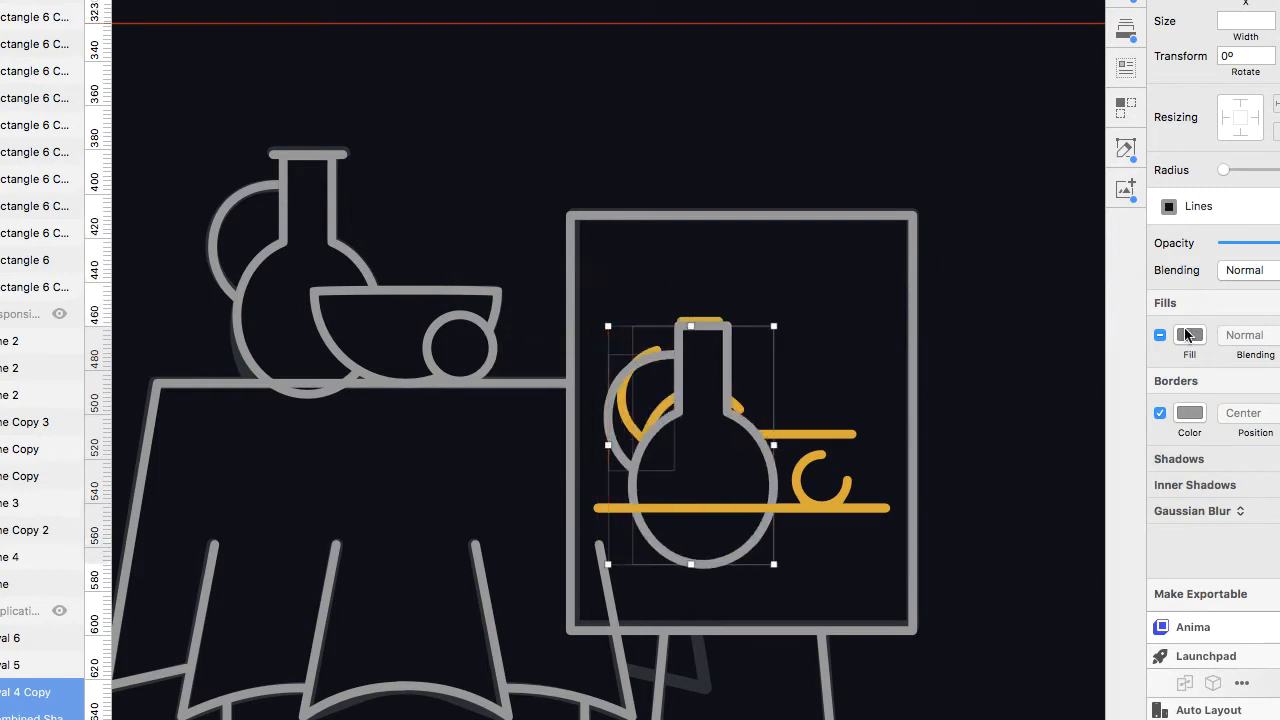
Turn off the copied flask's fill and nudge it into place over the gold flask.
double_click(1160, 335)
scroll(754, 404, "up", 5)
left_click_drag(794, 719, 790, 678)
key("Up")
key("Up")
key("Right")
key("Right")
key("Right")
key("Right")
key("Right")
Edit the copied handle path, deleting a point and moving its end points to match the gold handle.
left_click(540, 292)
double_click(539, 293)
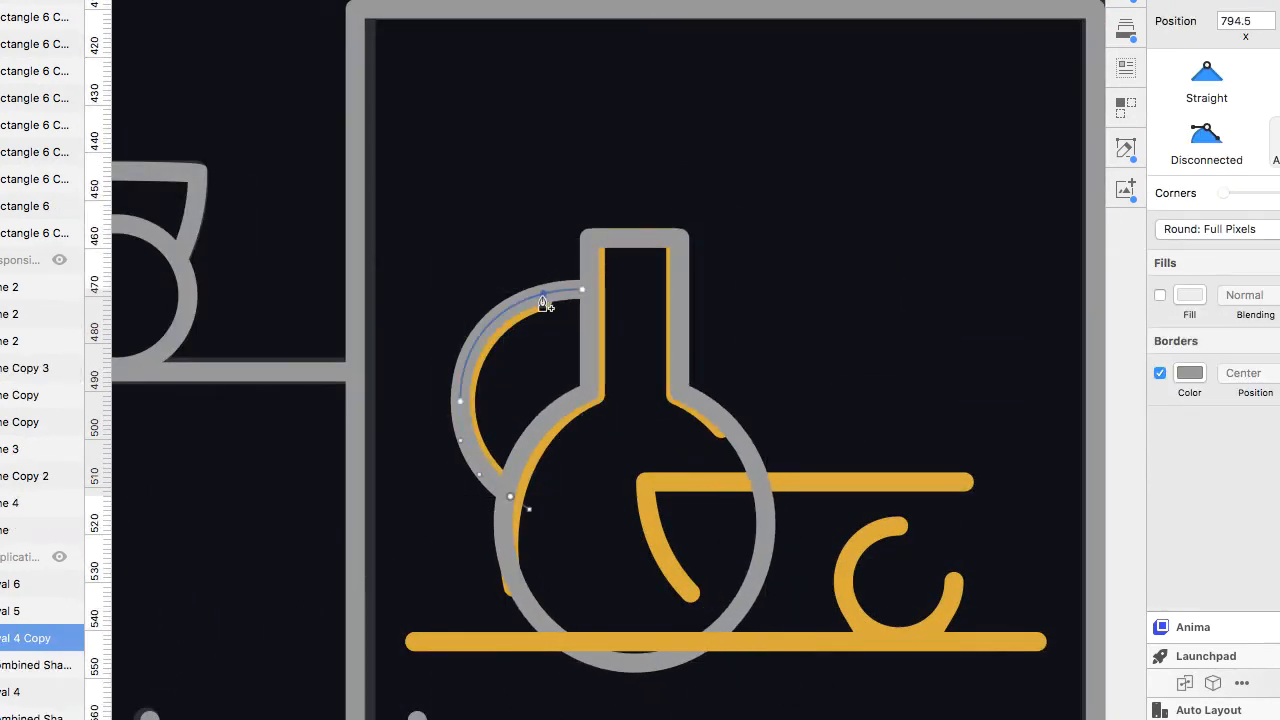
key("Delete")
scroll(543, 310, "up", 5)
left_click_drag(541, 263, 552, 278)
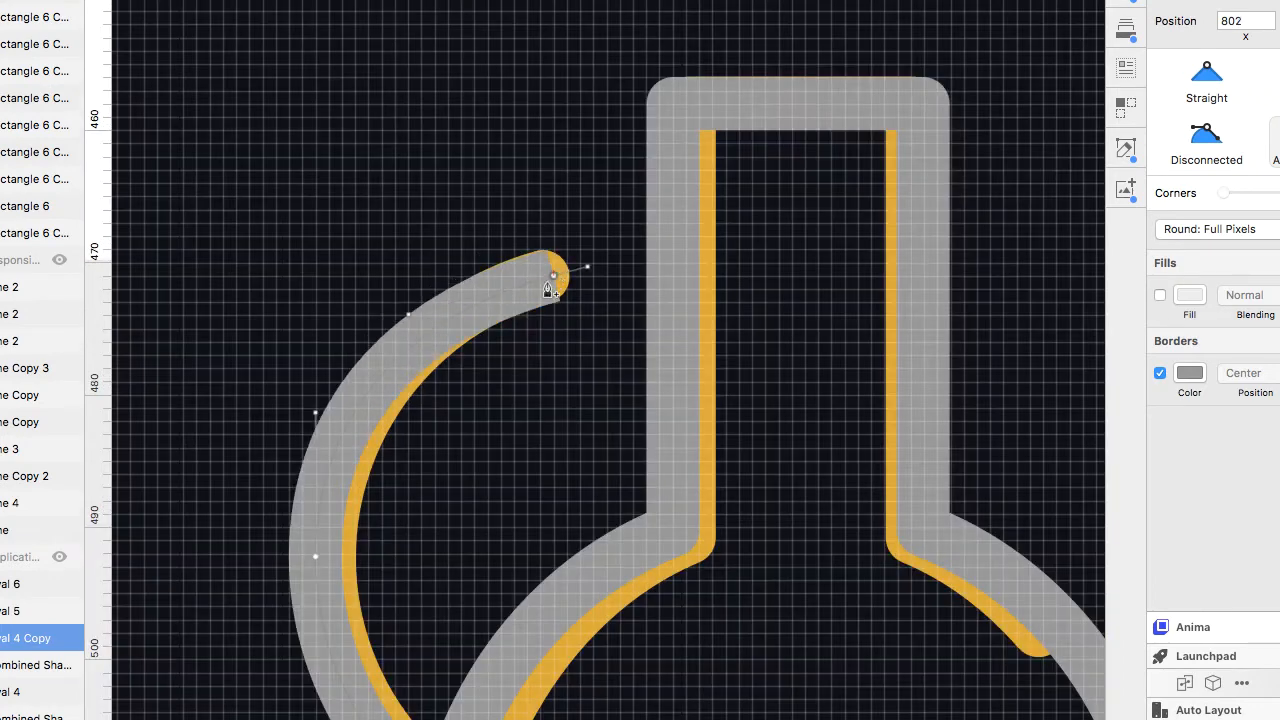
left_click_drag(312, 555, 323, 555)
scroll(450, 679, "down", 3)
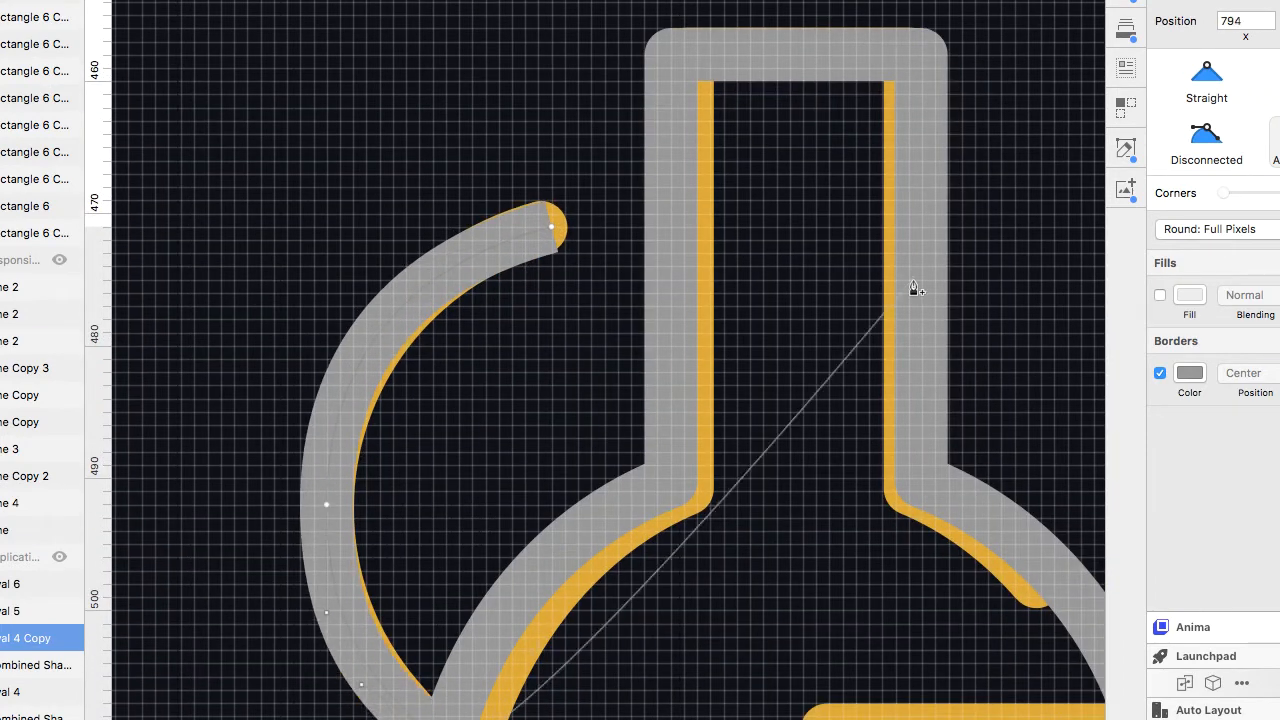
left_click(1278, 341)
left_click(1212, 387)
key("Escape")
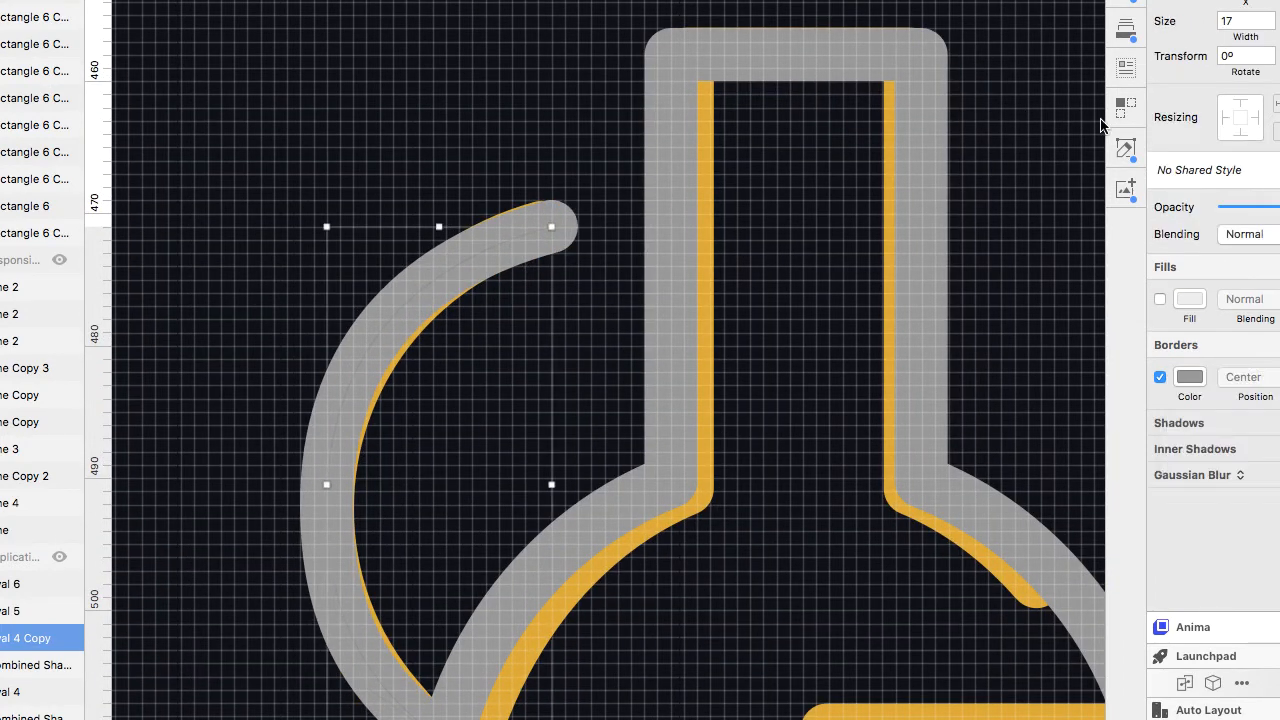
Apply the Lines_mere_Gold shared style to the copied handle.
left_click(1200, 170)
left_click(1202, 262)
scroll(664, 447, "down", 3)
scroll(600, 560, "down", 2)
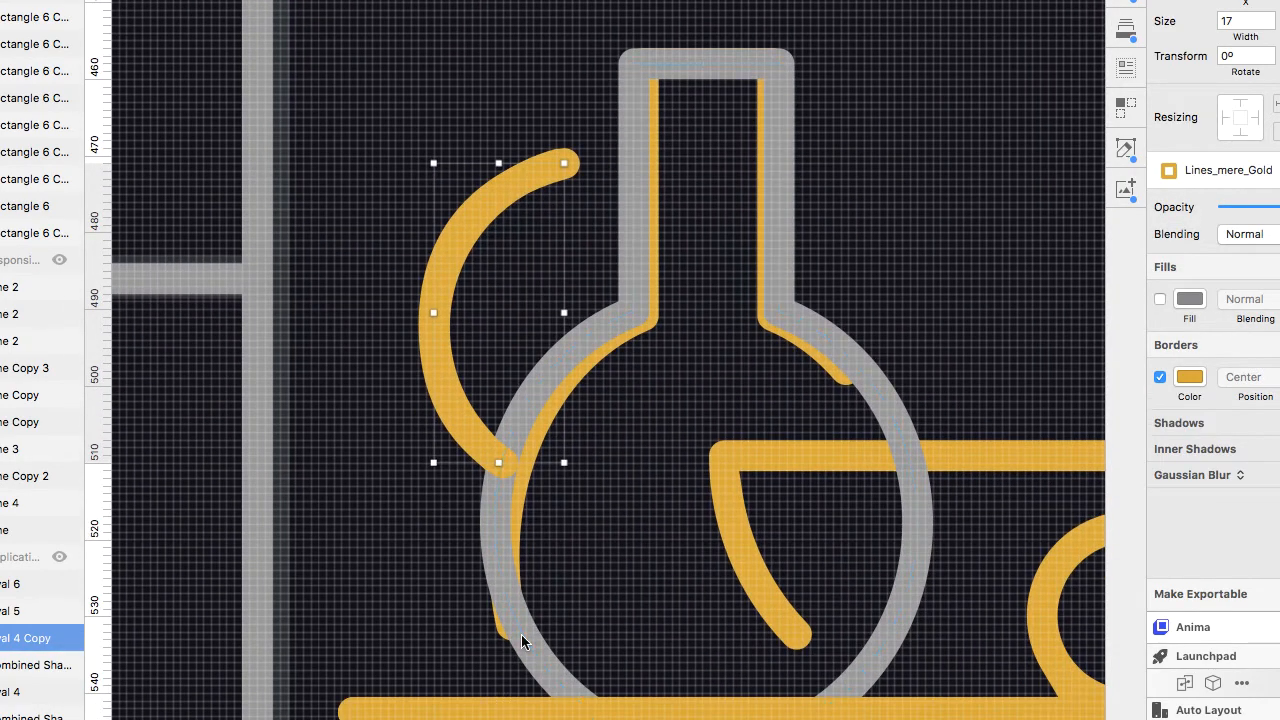
Open the copied flask body for path editing and delete its lowest point.
left_click(544, 656)
left_click(541, 661)
double_click(541, 661)
left_click(542, 662)
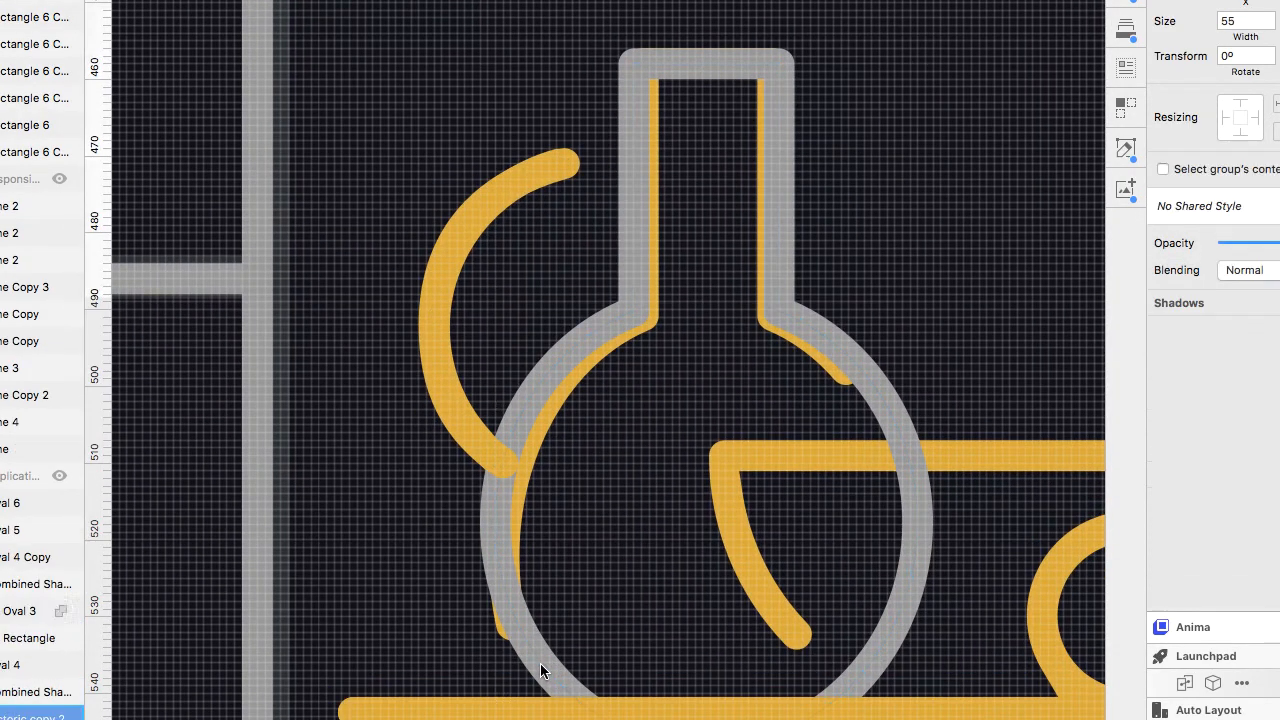
double_click(543, 664)
double_click(543, 664)
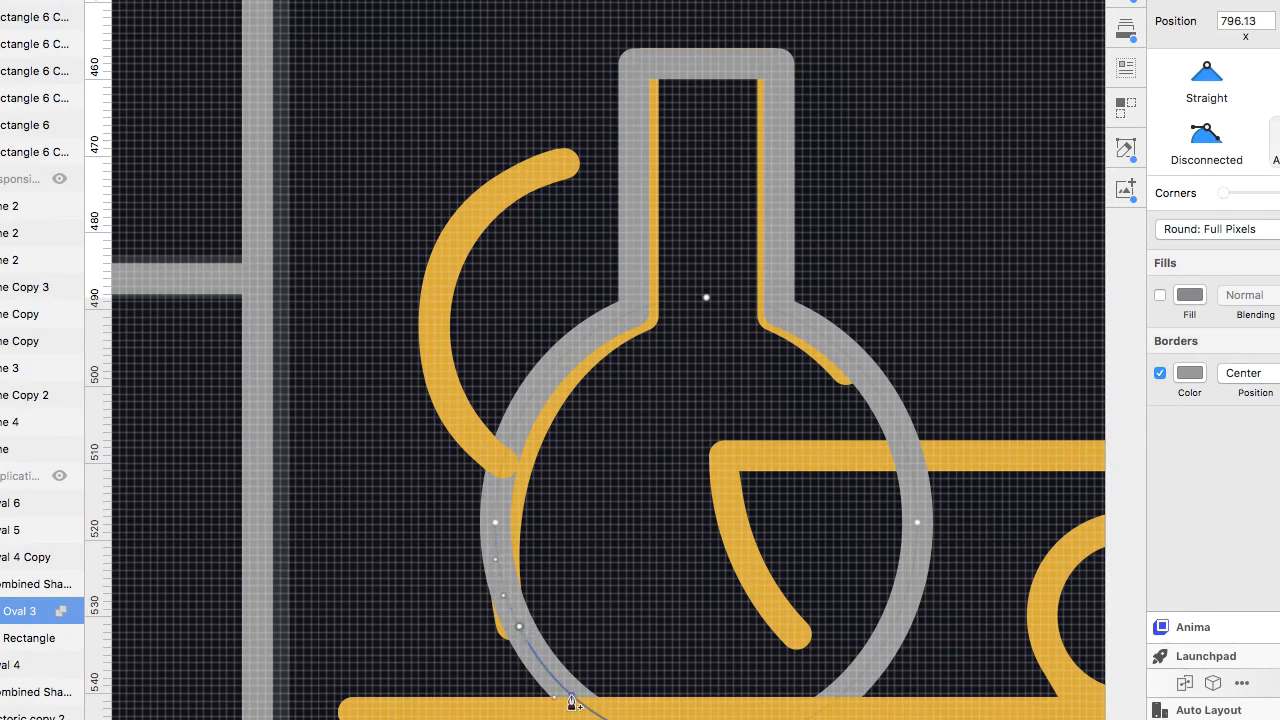
key("Delete")
left_click(1157, 24)
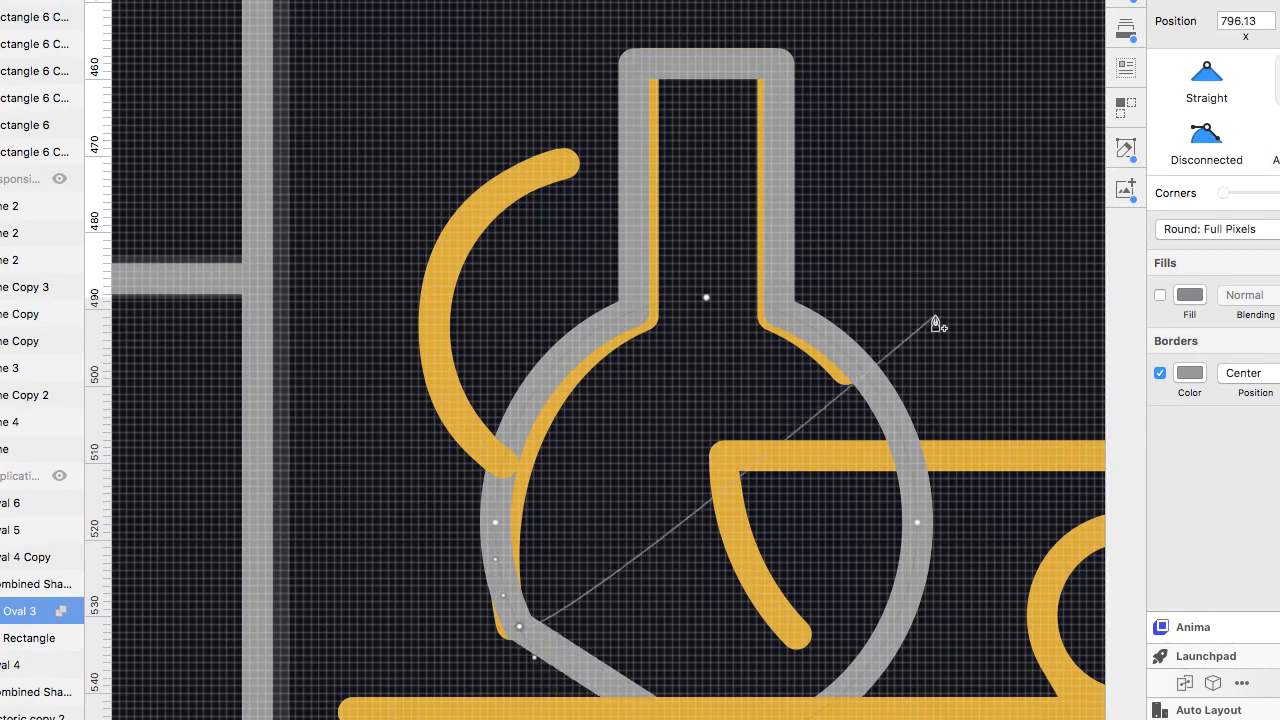
left_click(706, 584)
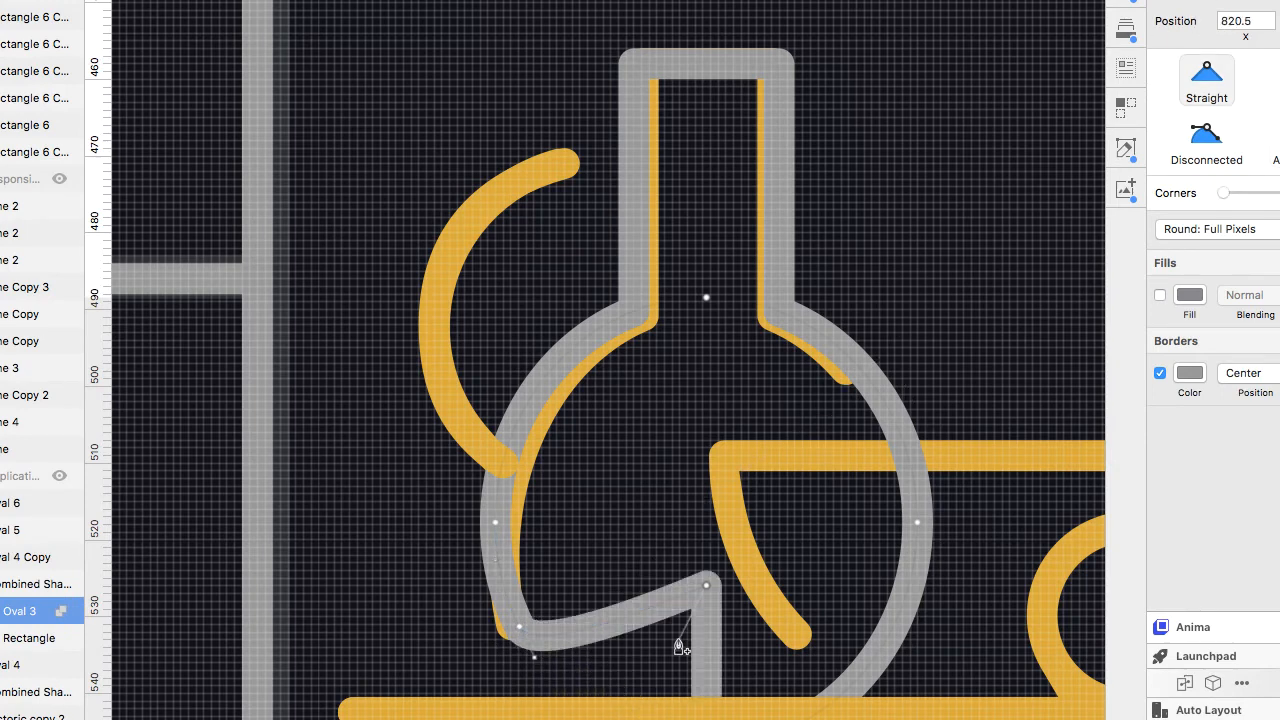
key("super+z")
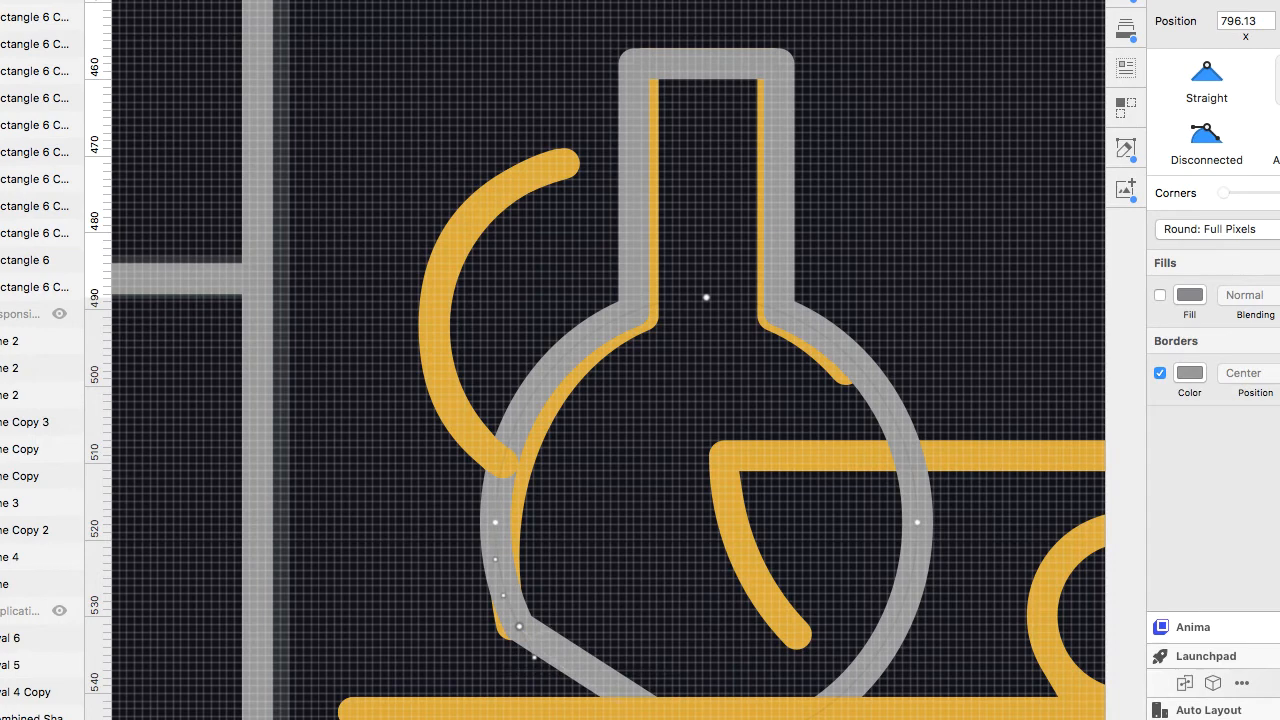
Delete the flask body's lower right points so the outline opens into an arc over the gold flask.
scroll(40, 690, "down", 3)
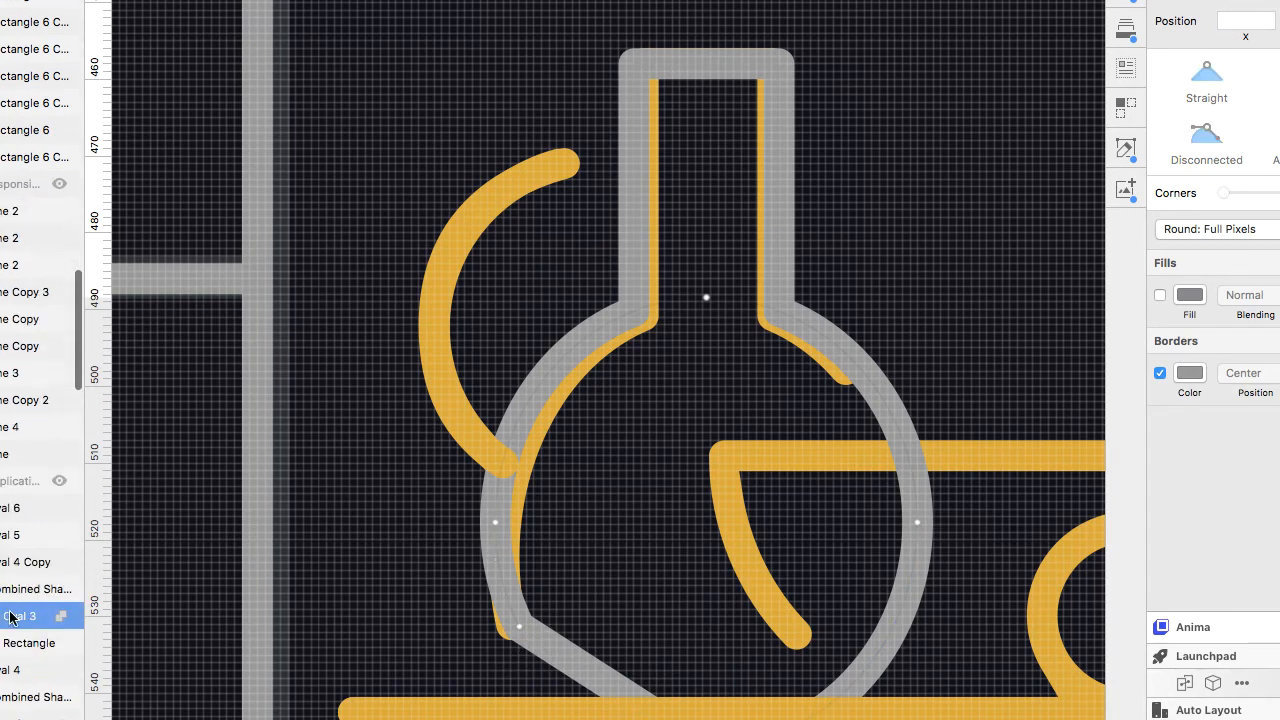
left_click(3, 591)
left_click(2, 591)
left_click(8, 618)
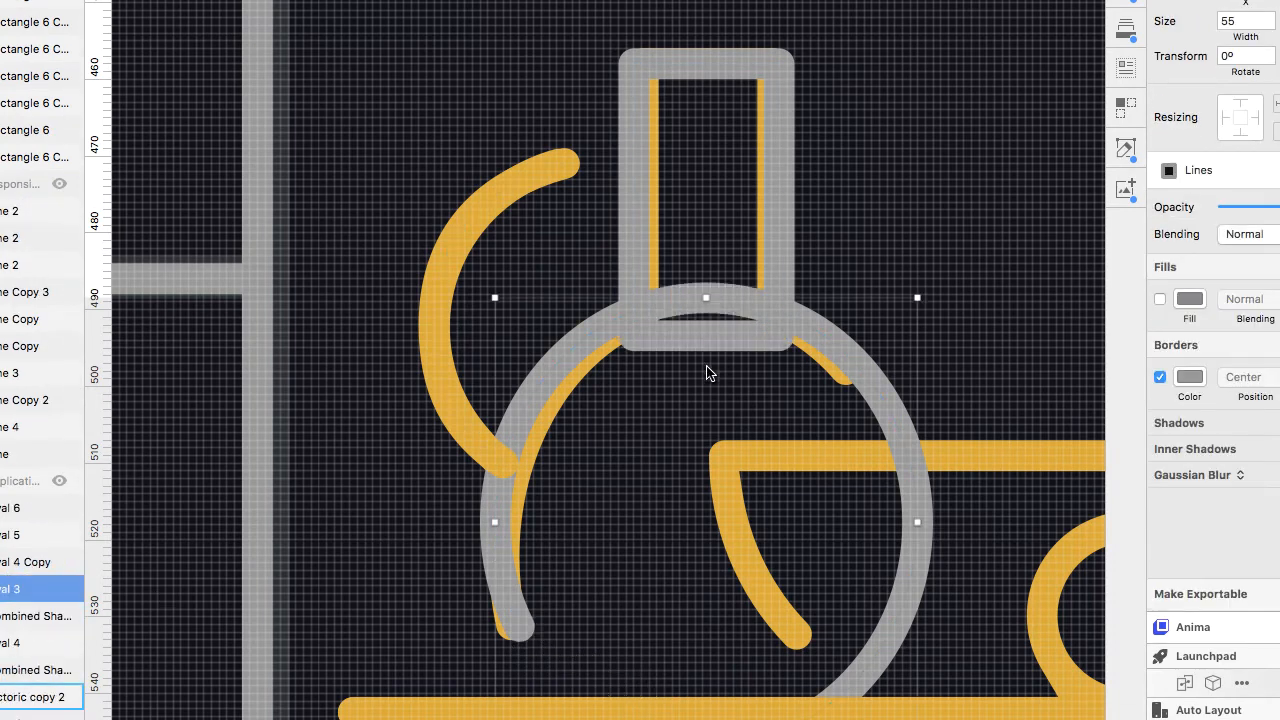
key("Return")
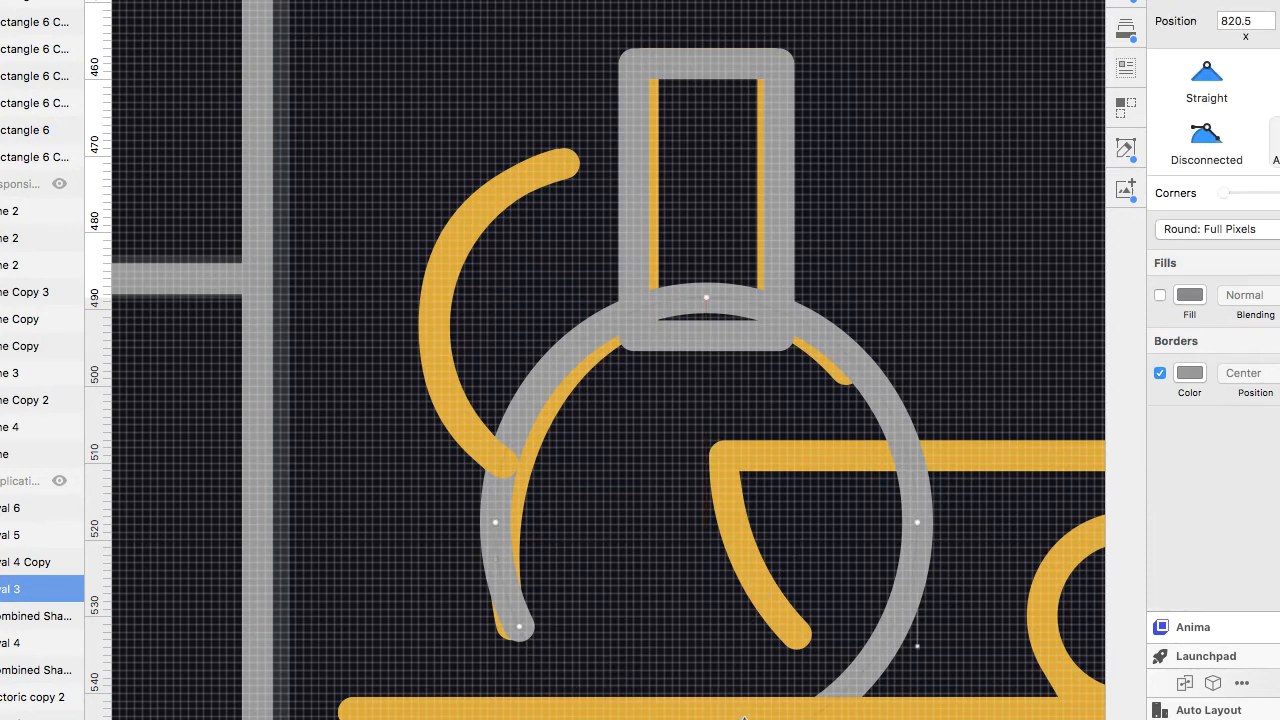
key("Delete")
key("Delete")
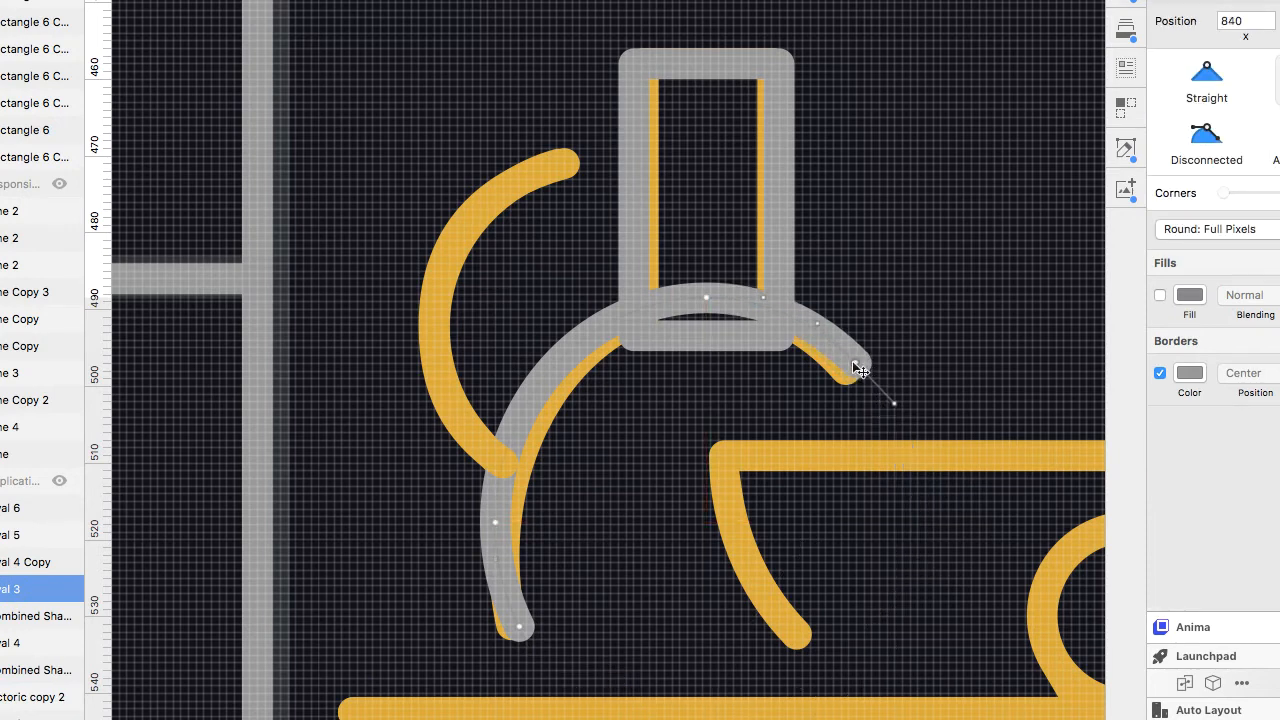
left_click(642, 311)
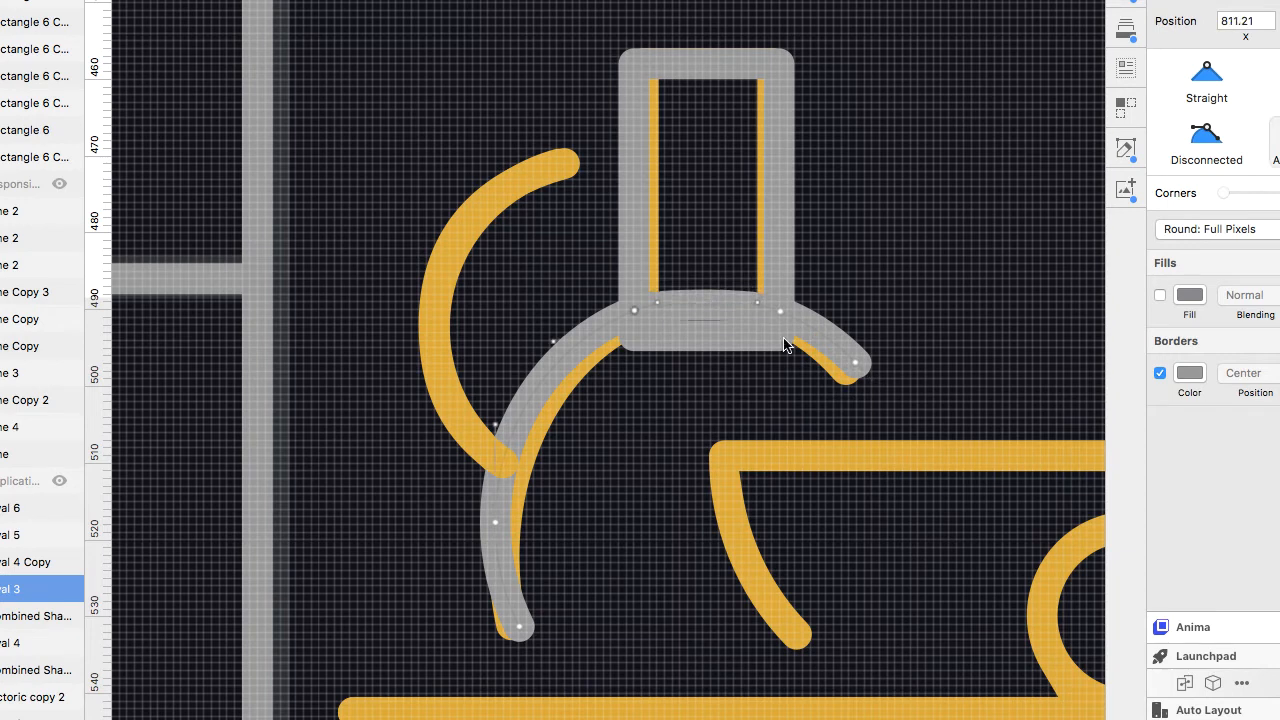
left_click(764, 178)
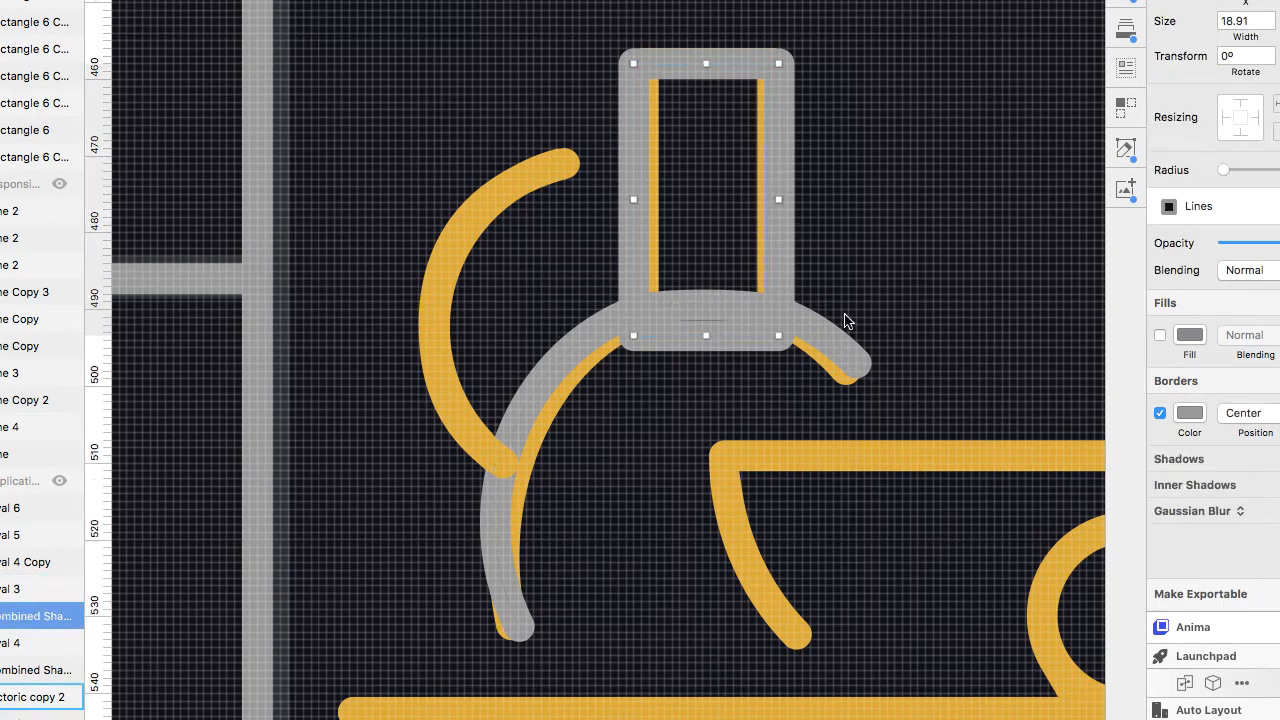
left_click(835, 343)
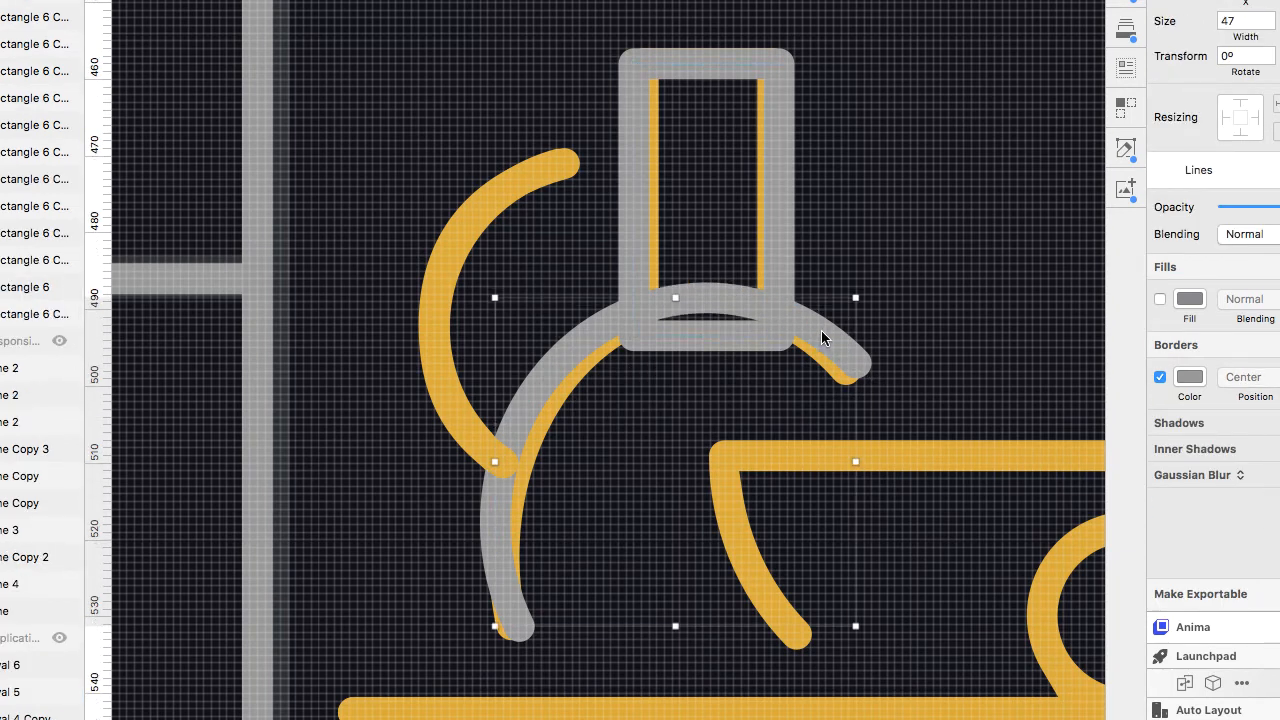
key("super+z")
key("super+z")
double_click(825, 337)
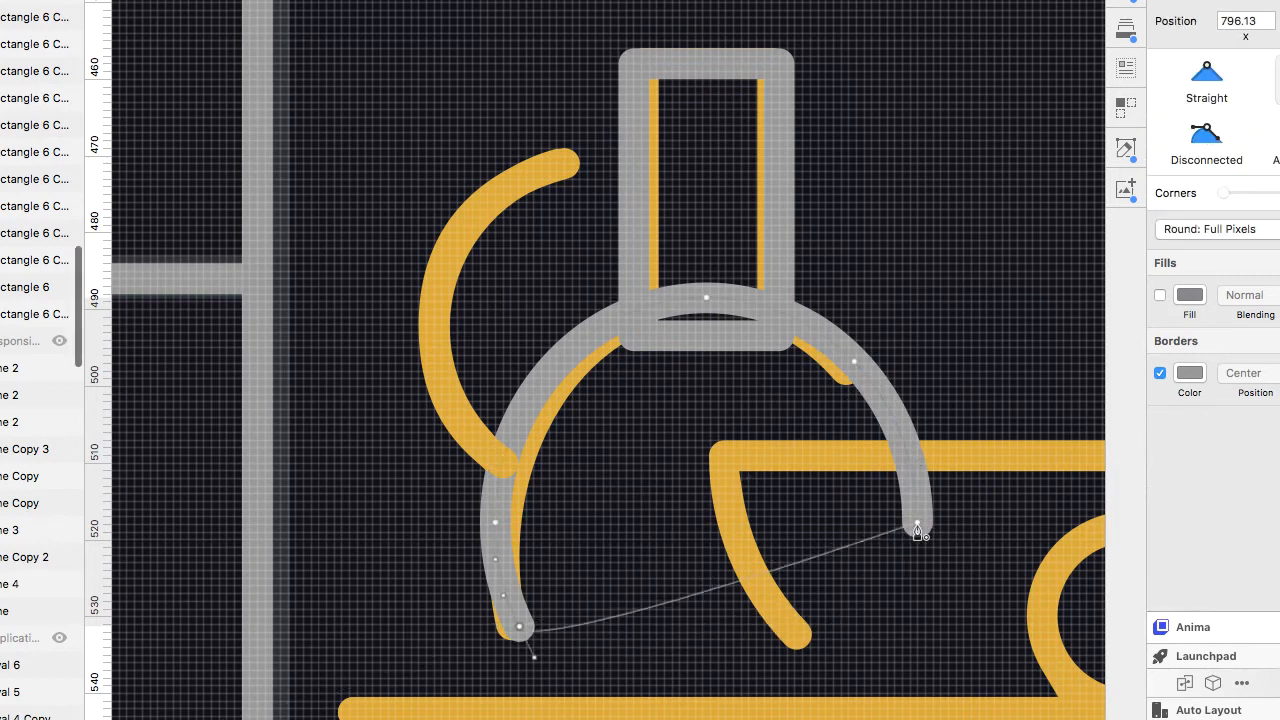
key("BackSpace")
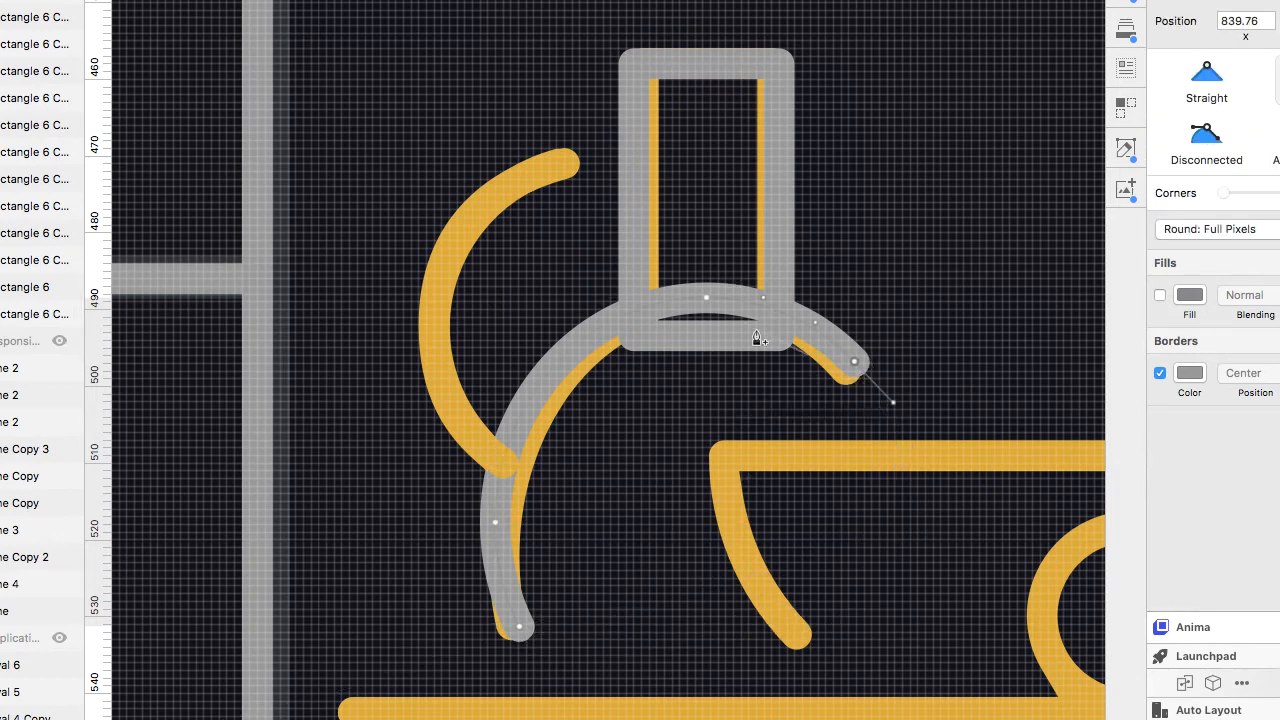
key("Escape")
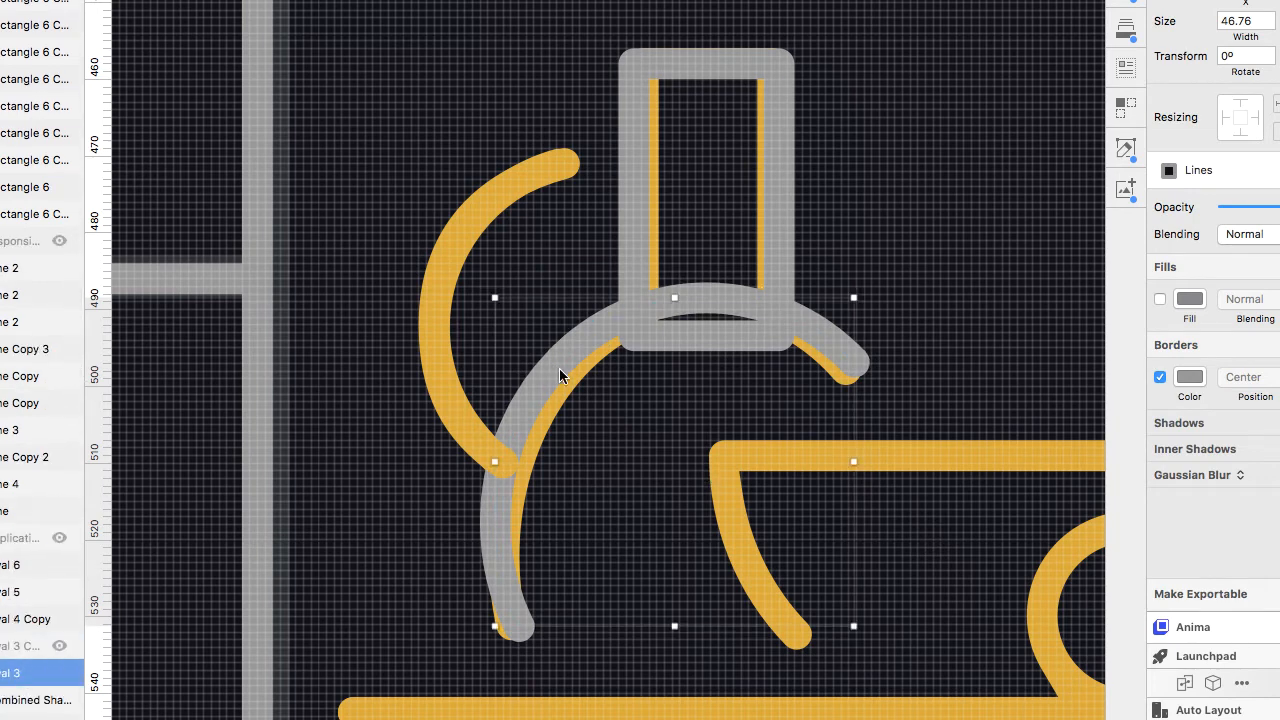
Delete the arc's end point beside the neck and apply the Lines_mere_Gold shared style to the arc.
double_click(559, 370)
left_click(854, 362)
key("Delete")
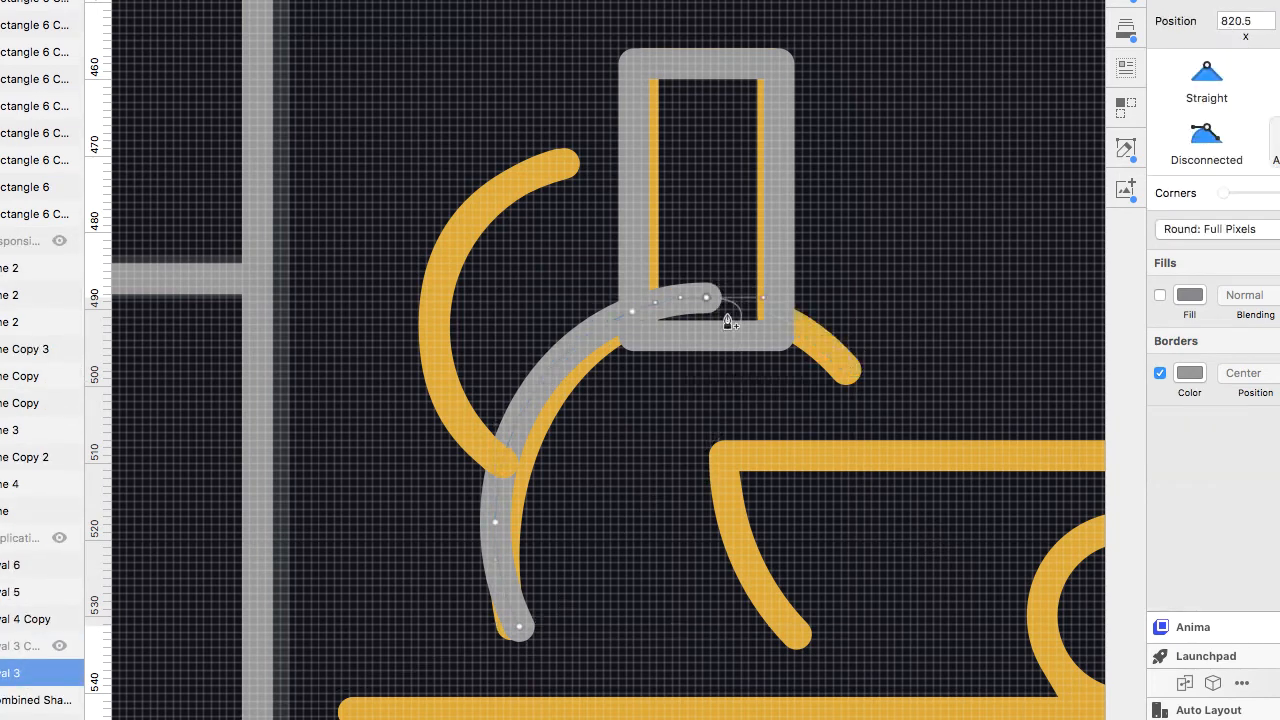
key("Escape")
left_click(1210, 206)
left_click(1266, 240)
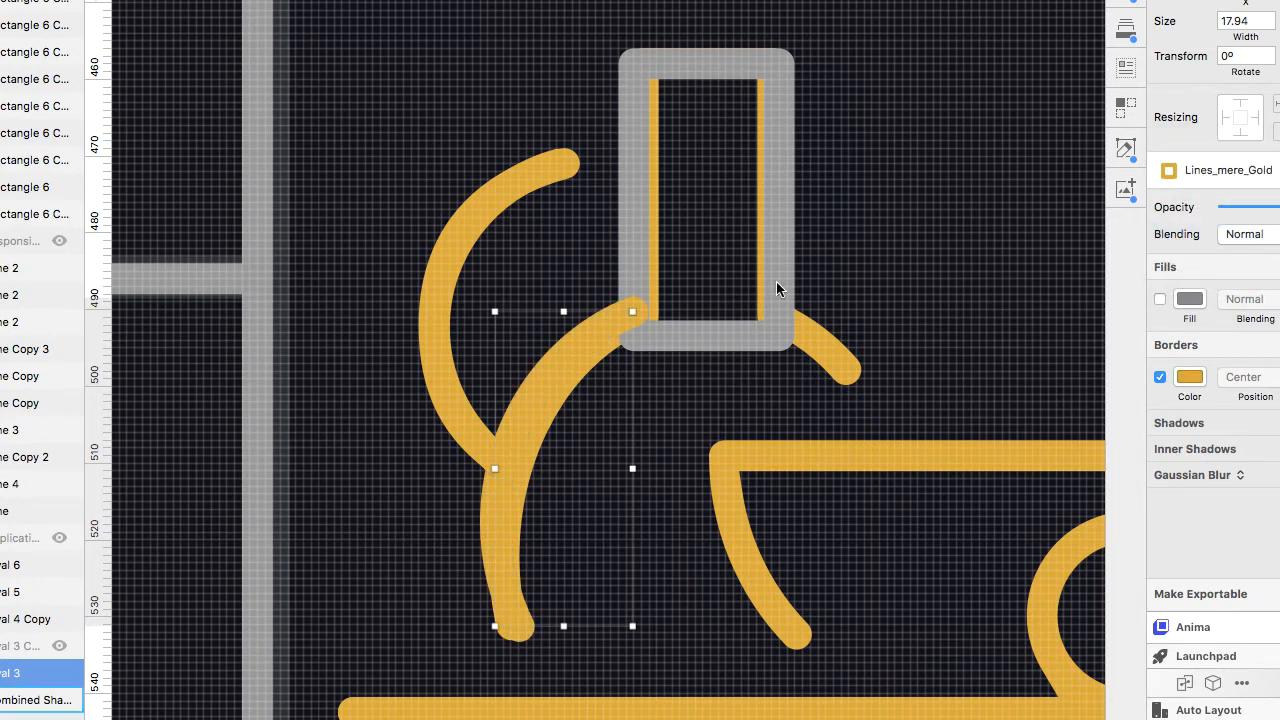
Remove the bottom edge of the copied neck path and move its open ends onto the gold neck.
left_click(776, 283)
double_click(777, 281)
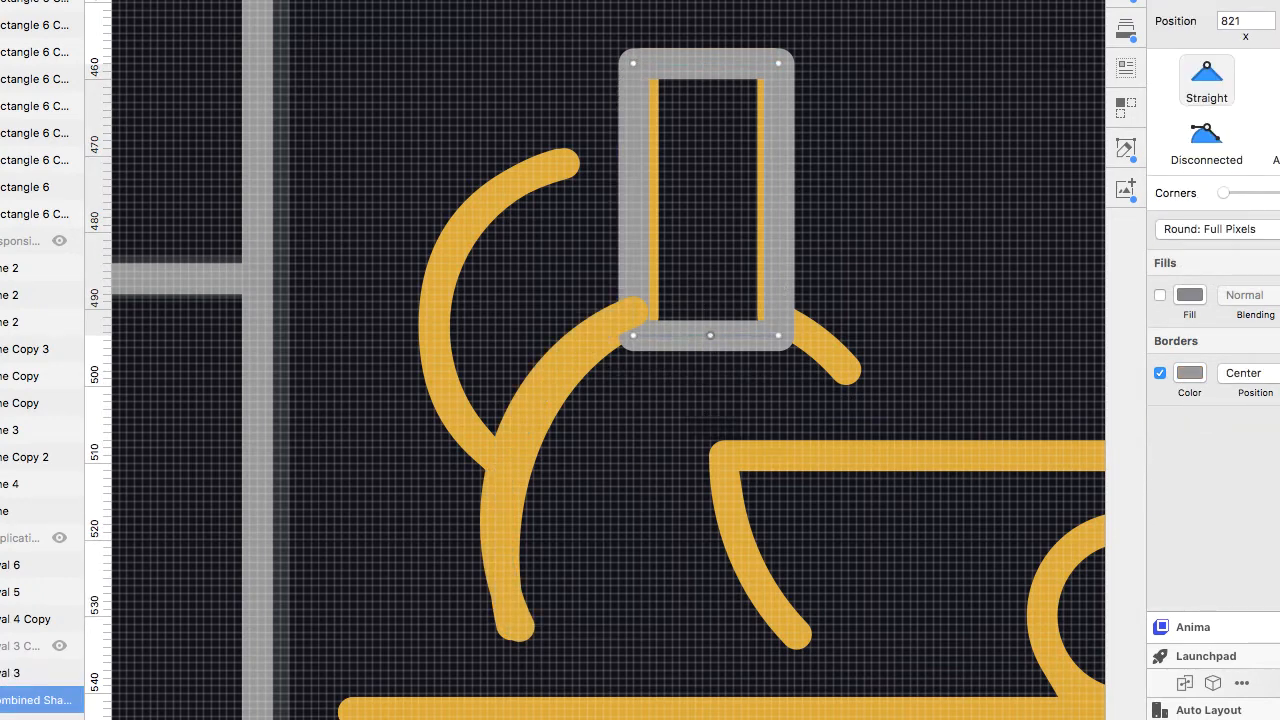
key("BackSpace")
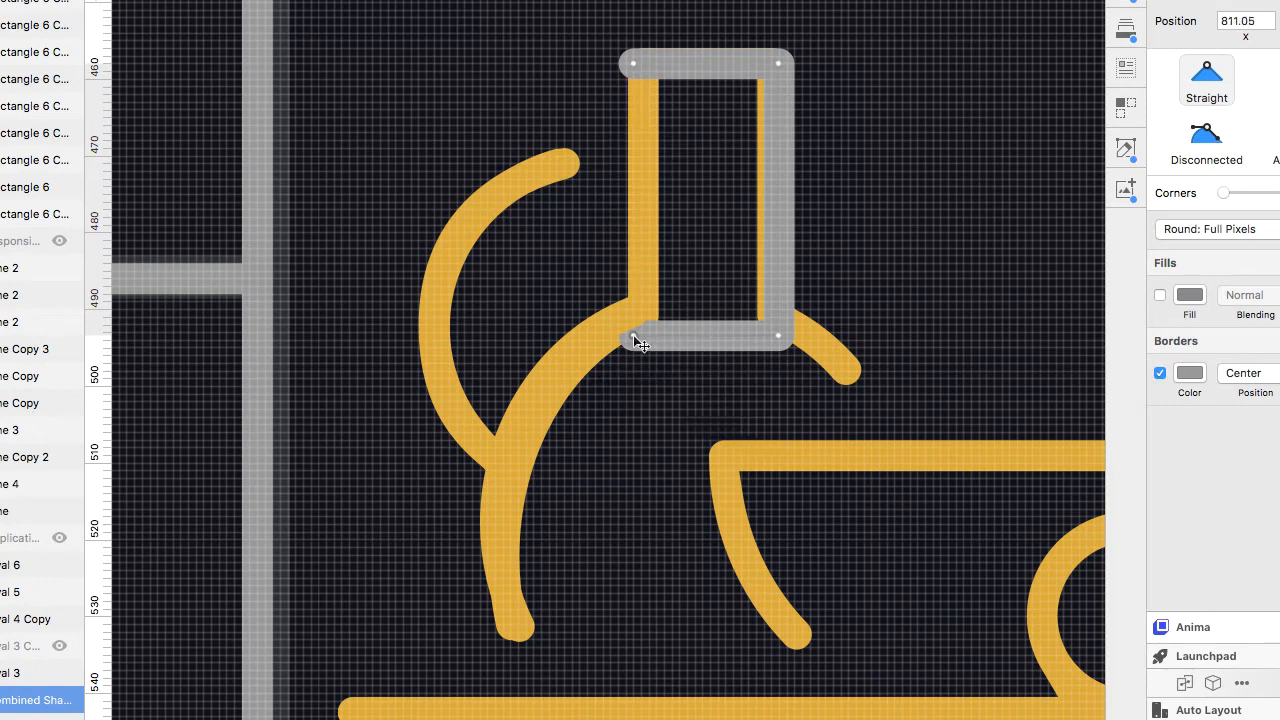
key("BackSpace")
left_click(633, 64)
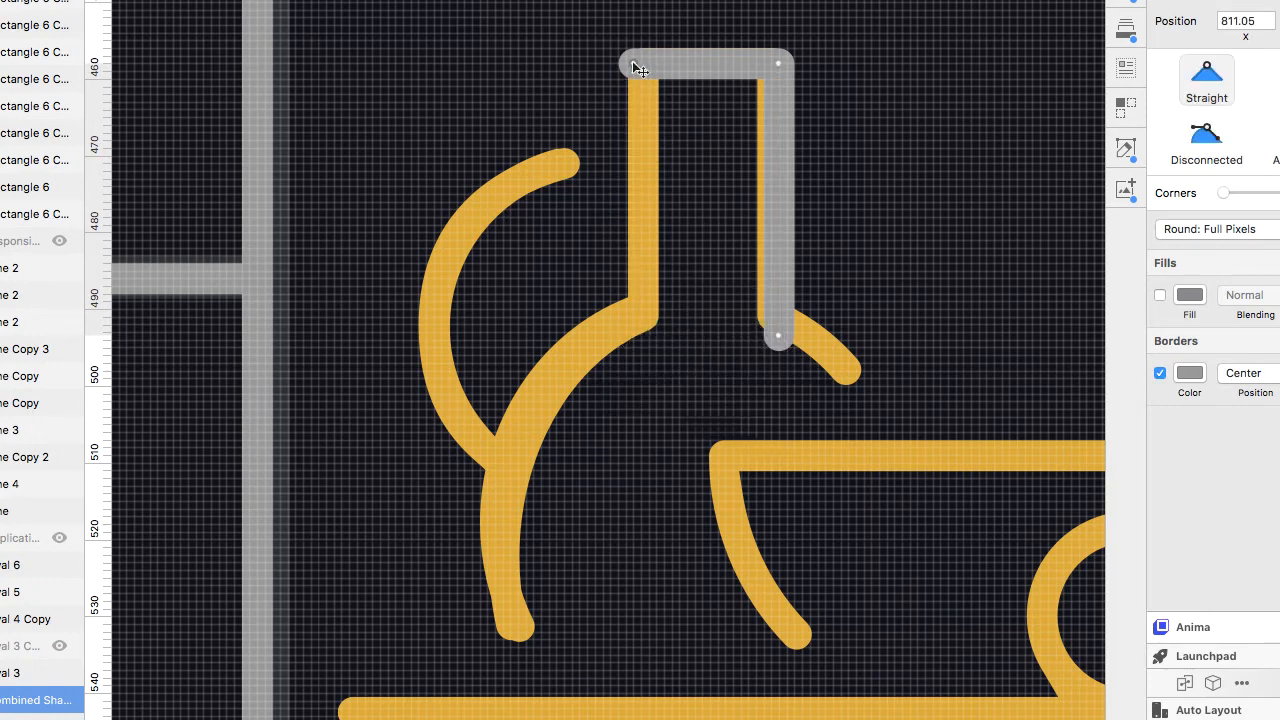
left_click(641, 318)
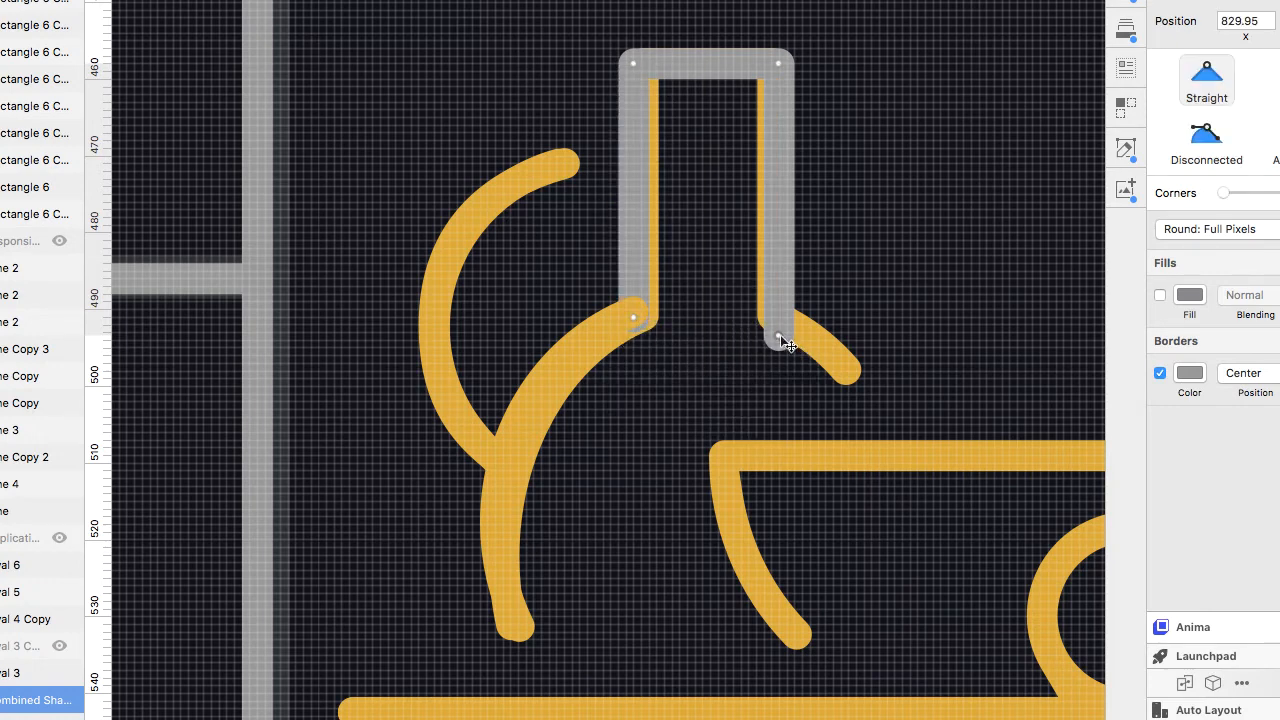
Apply the Lines_mere_Gold shared style to the copied neck.
key("Escape")
key("Escape")
left_click(1238, 206)
left_click(1249, 271)
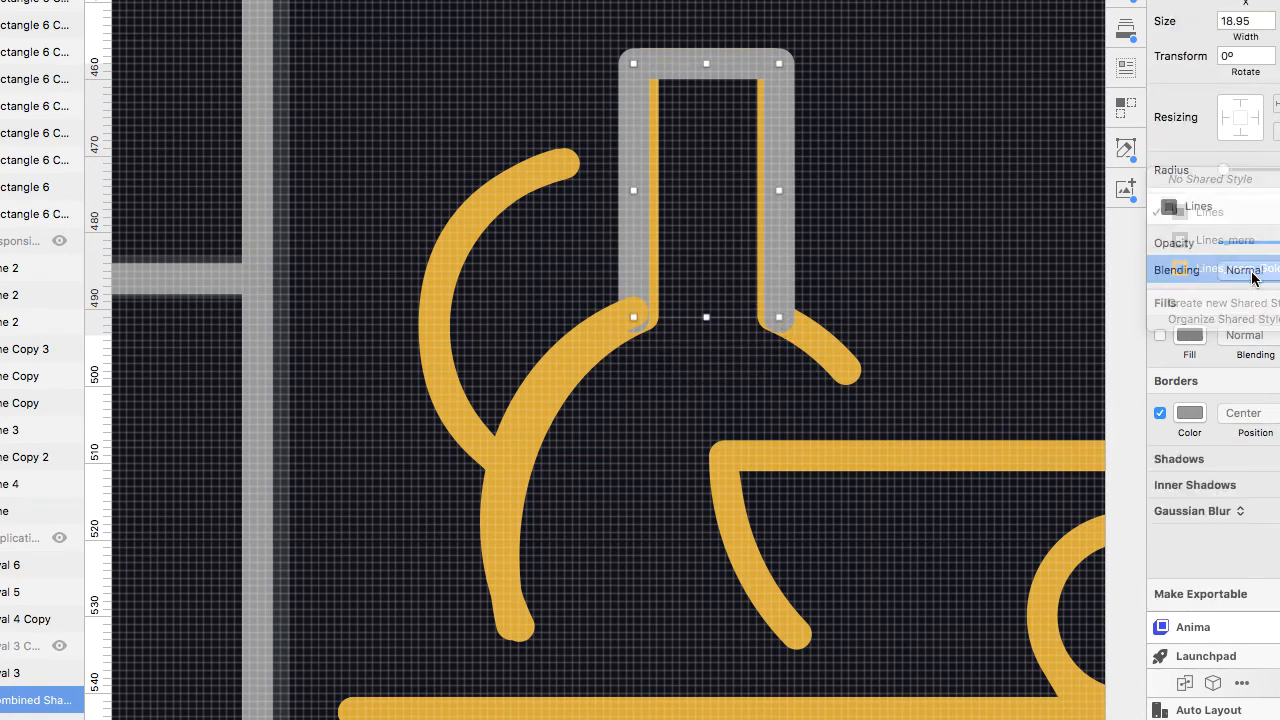
Trim the second flask body copy down to its right shoulder segment and apply Lines_mere_Gold to it.
scroll(22, 675, "down", 3)
left_click(23, 623)
left_click(59, 538)
double_click(800, 328)
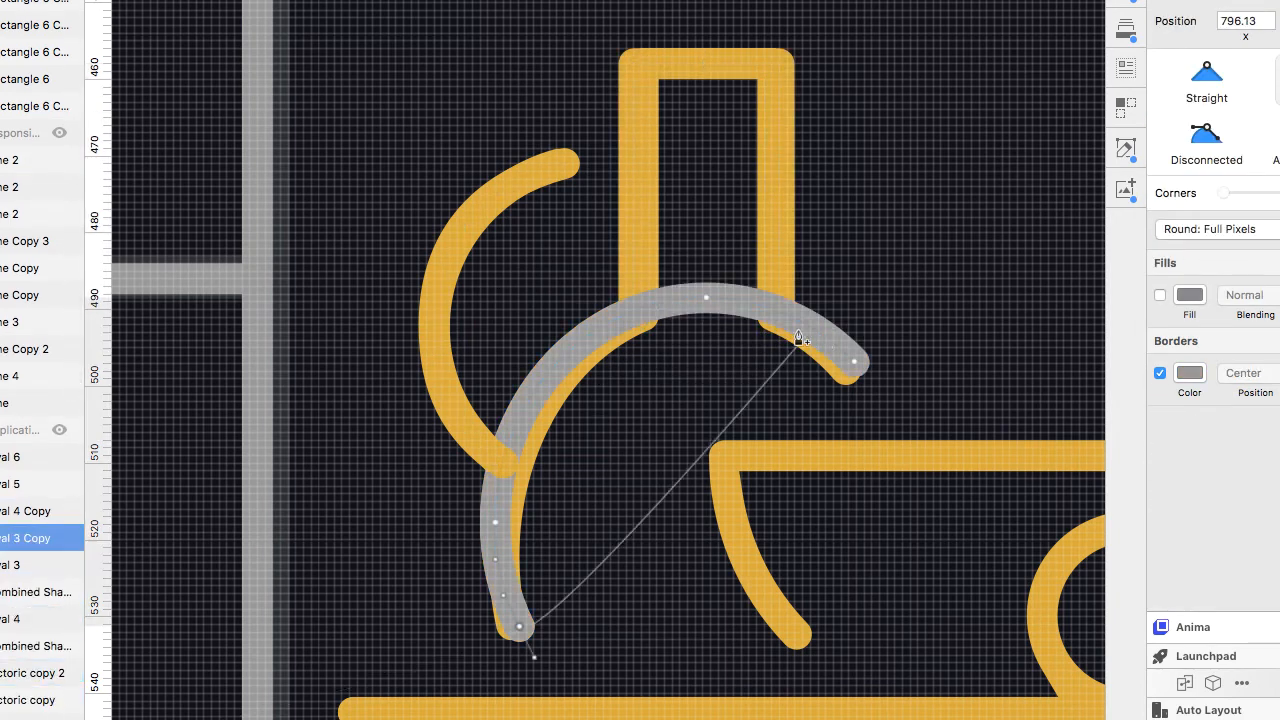
key("BackSpace")
key("BackSpace")
key("BackSpace")
key("BackSpace")
key("BackSpace")
key("Escape")
key("Escape")
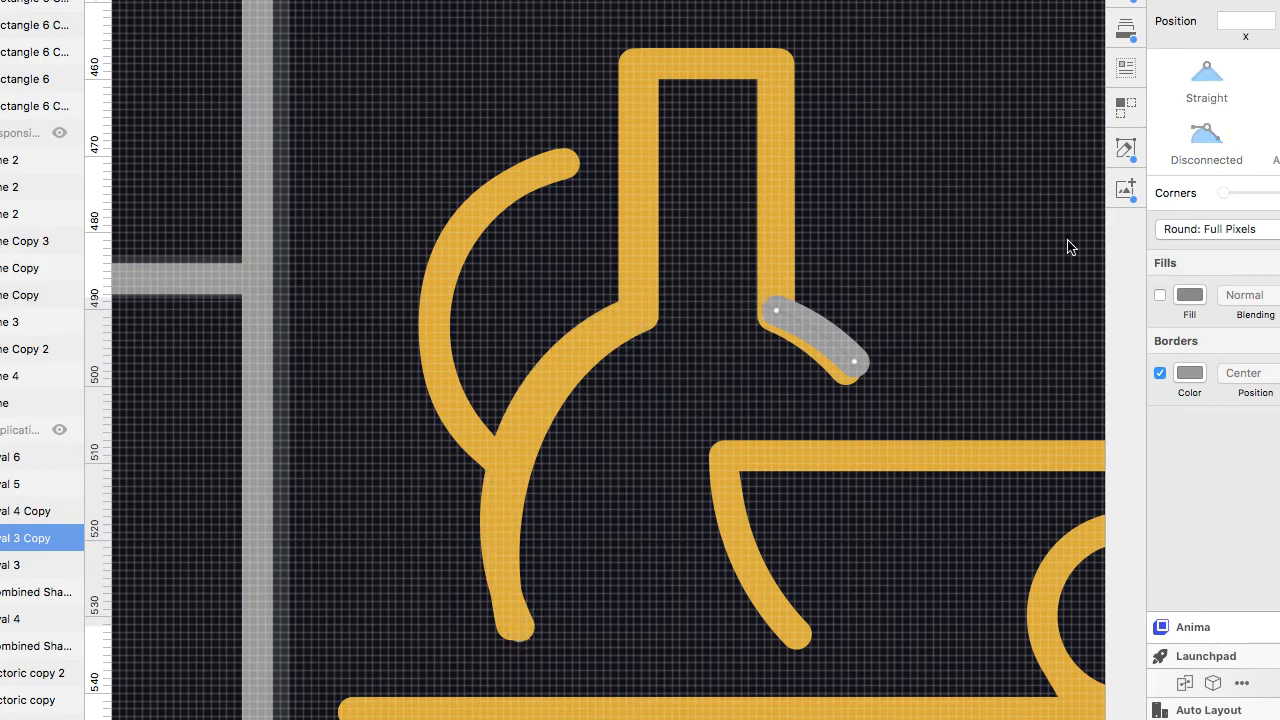
left_click(1264, 178)
left_click(1254, 231)
scroll(857, 493, "right", 4)
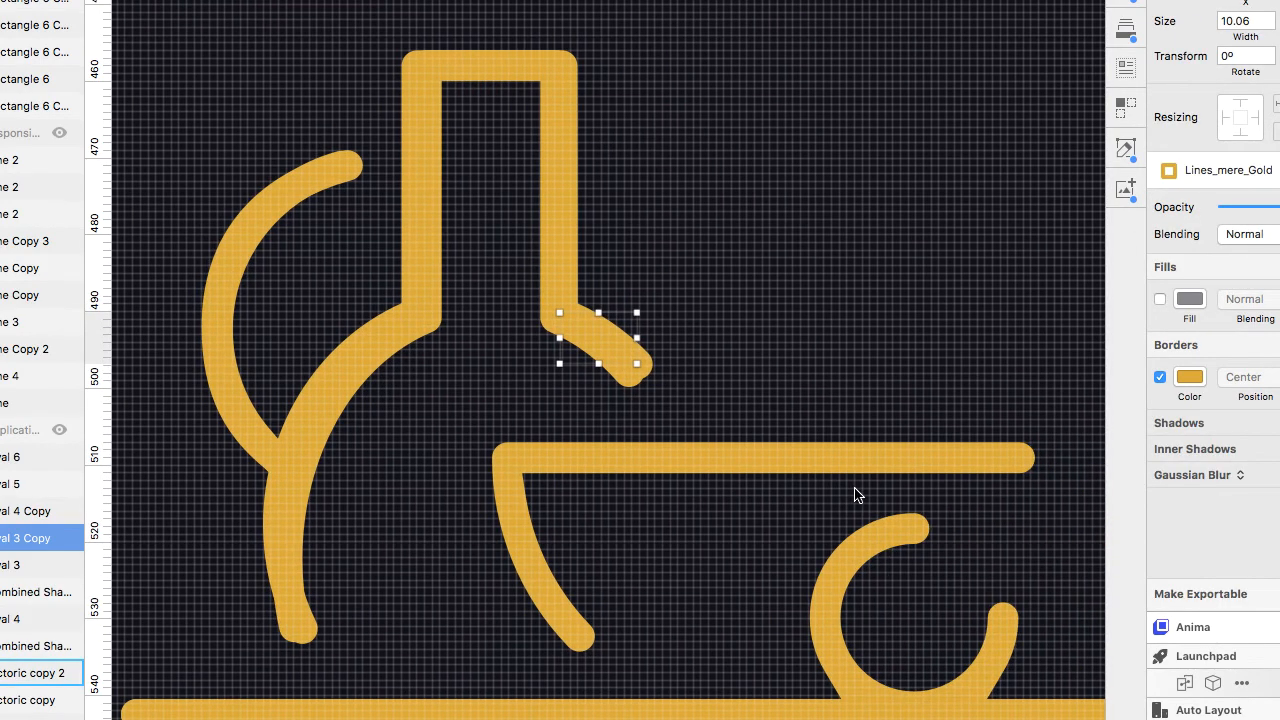
Select the copied bowl shapes and apply the Lines_mere_Gold shared style.
scroll(857, 493, "down", 5)
left_click(348, 268)
left_click_drag(348, 274, 923, 489)
left_click(1264, 178)
left_click(1254, 231)
scroll(955, 489, "up", 3)
Delete points from the copied bowl outline so it matches the gold bowl's open shape.
double_click(903, 476)
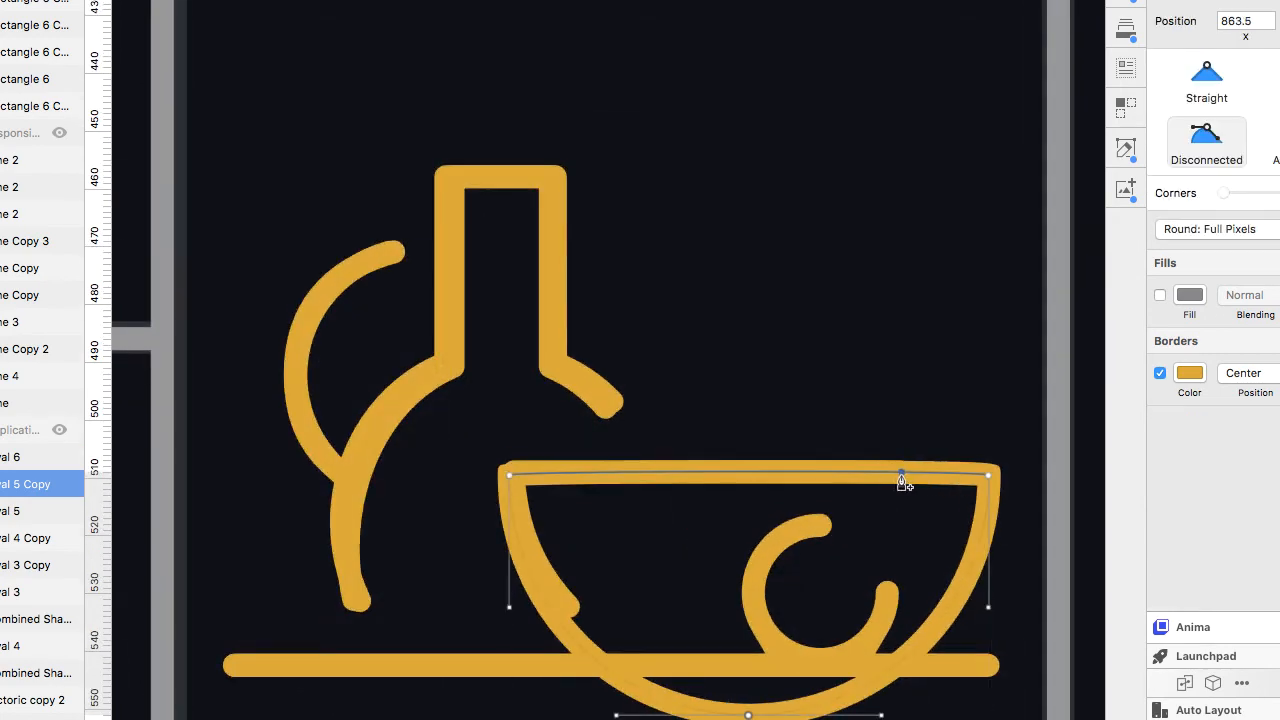
key("BackSpace")
left_click(1279, 229)
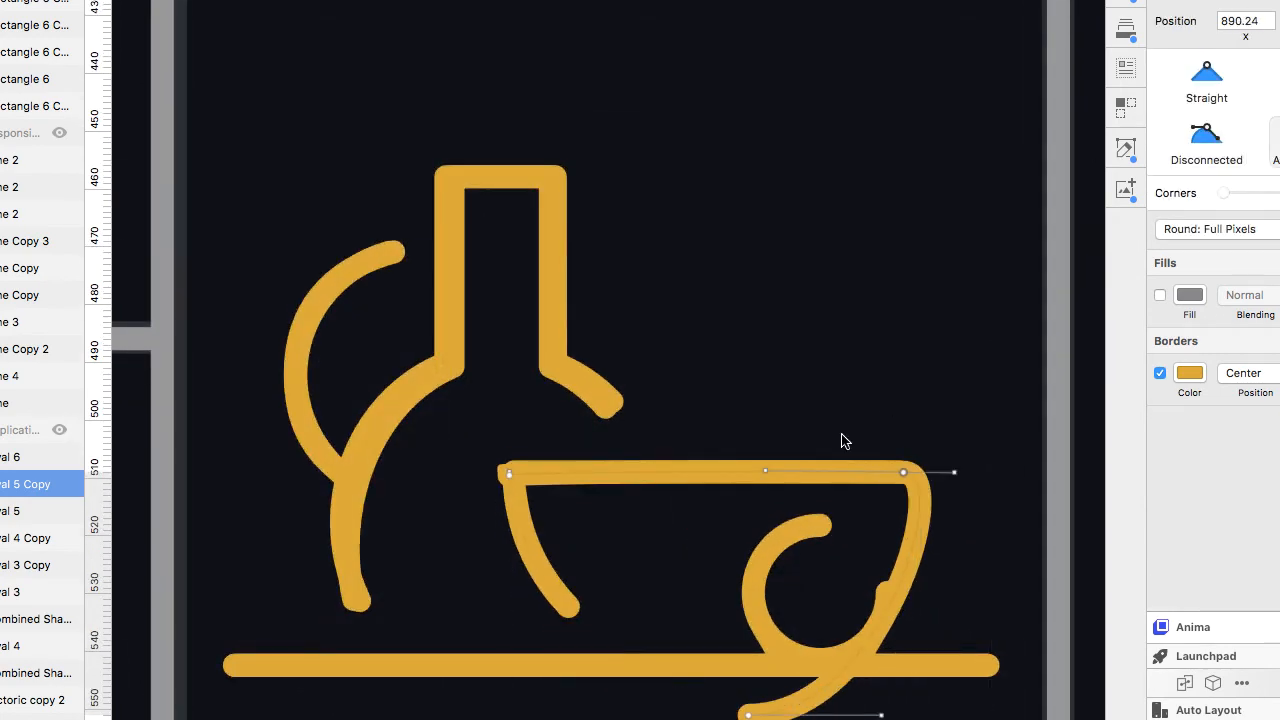
left_click(748, 716)
key("BackSpace")
scroll(499, 477, "up", 3)
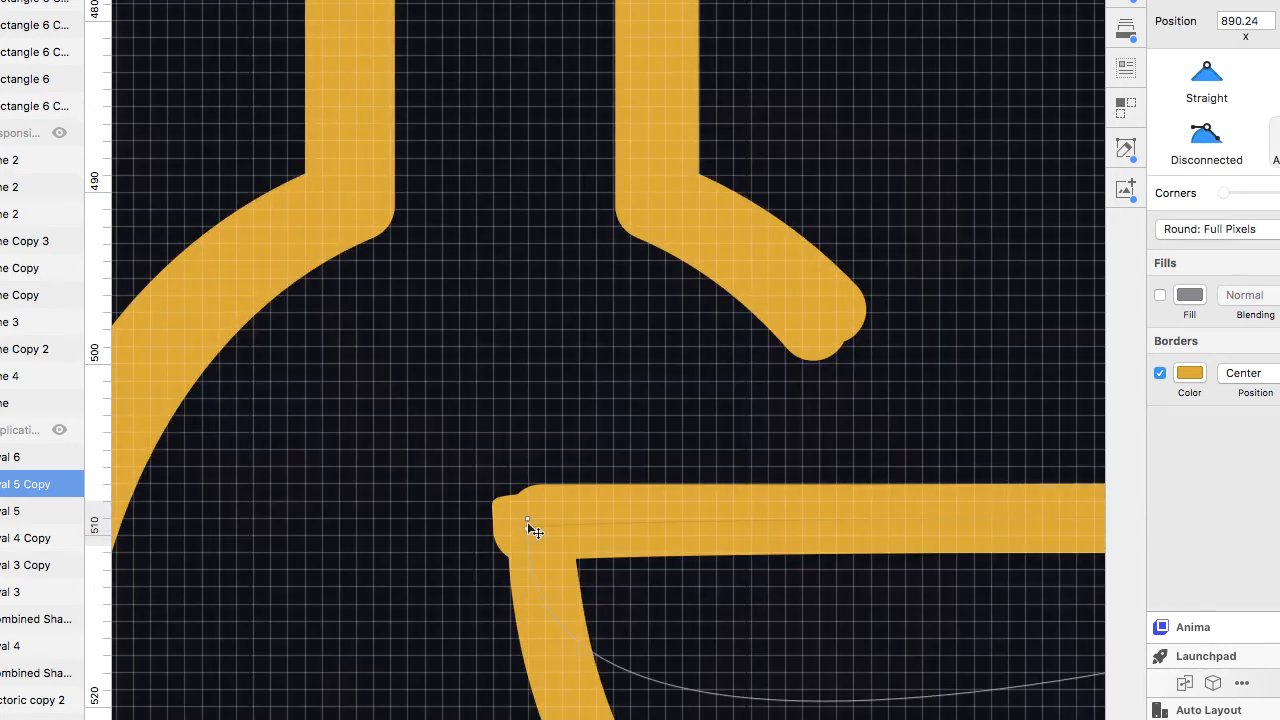
left_click(527, 521)
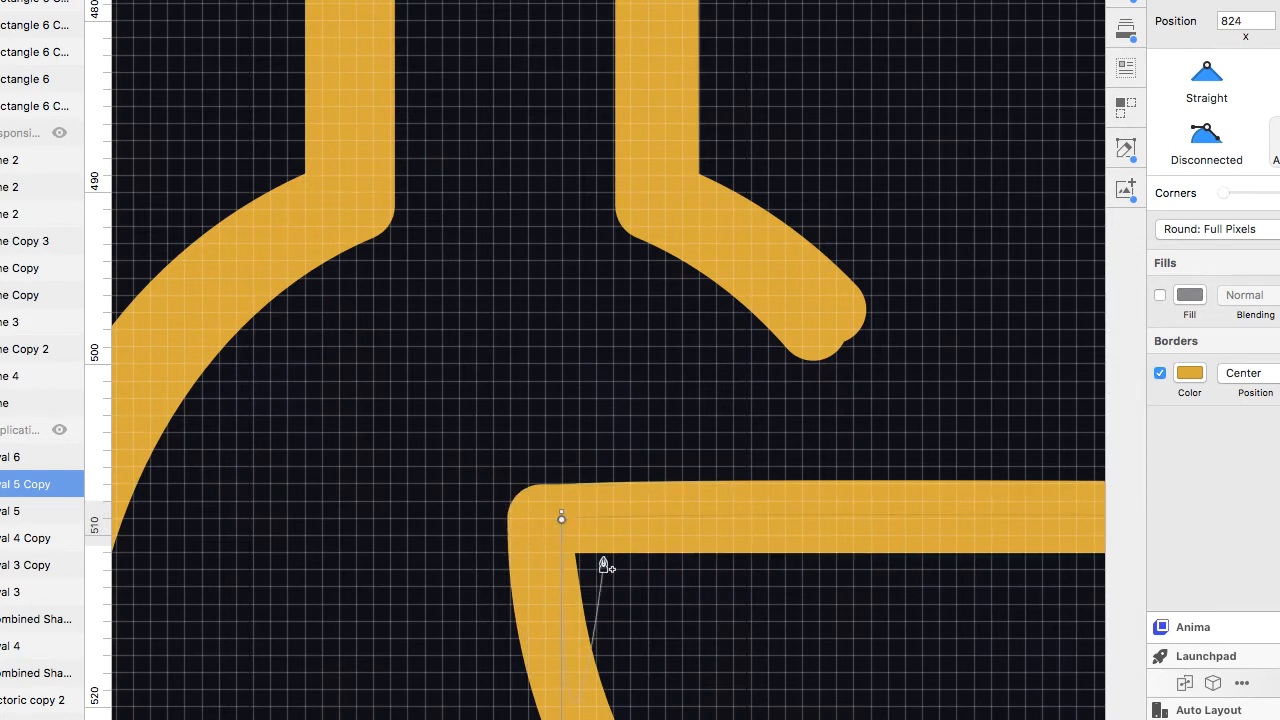
scroll(605, 566, "down", 3)
key("Escape")
Select the copied cup oval and apply the Lines_mere_Gold shared style to it.
left_click(686, 664)
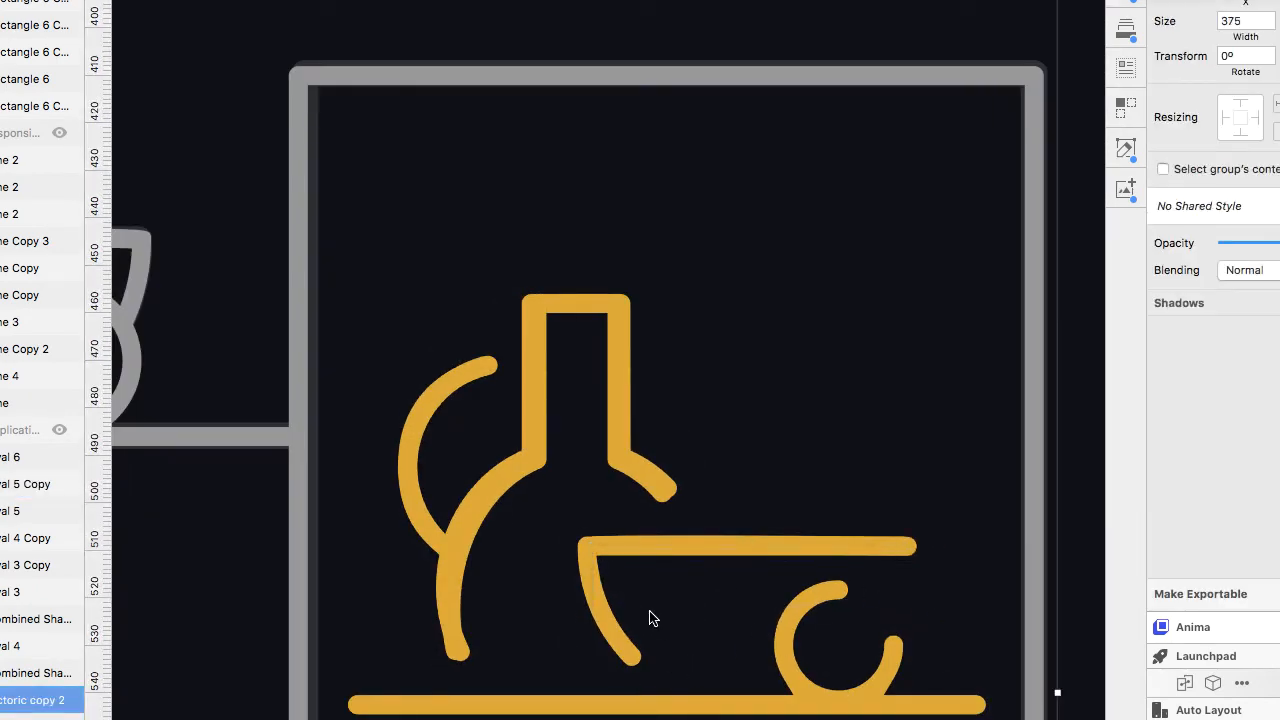
left_click(125, 378, "super")
left_click_drag(125, 378, 884, 693)
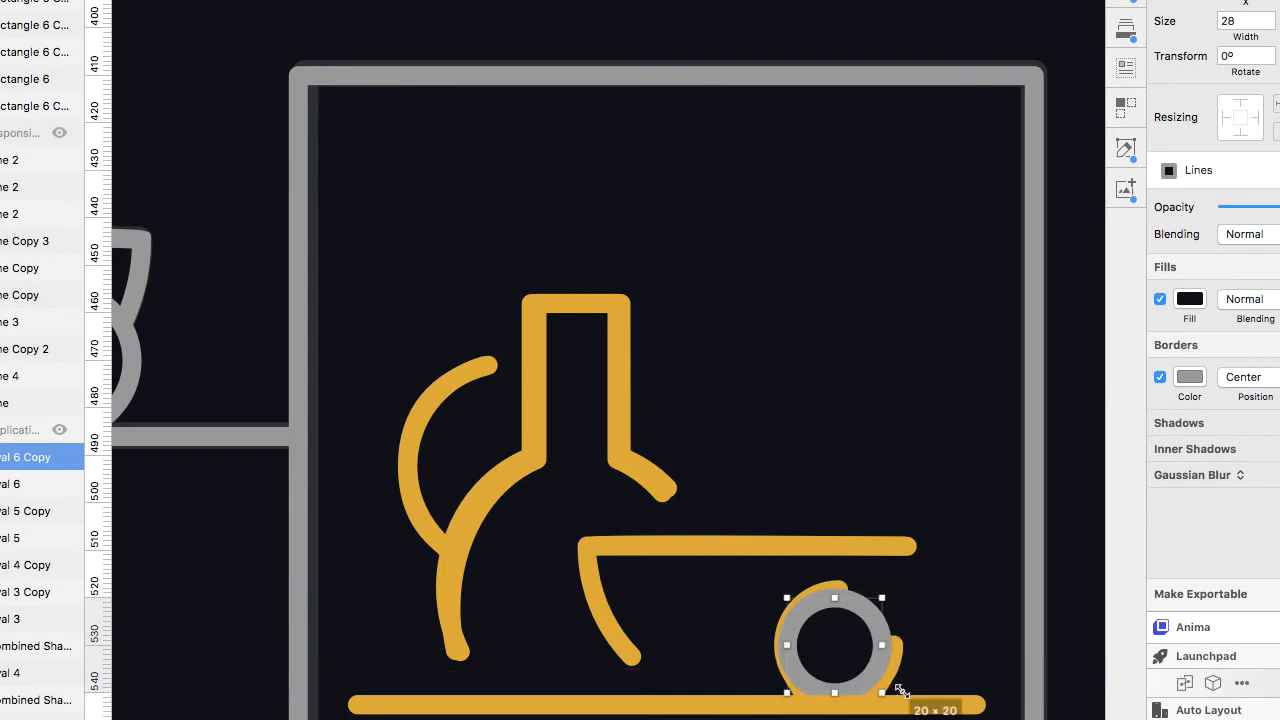
left_click(1205, 170)
left_click(1212, 194)
key("Return")
left_click(871, 614)
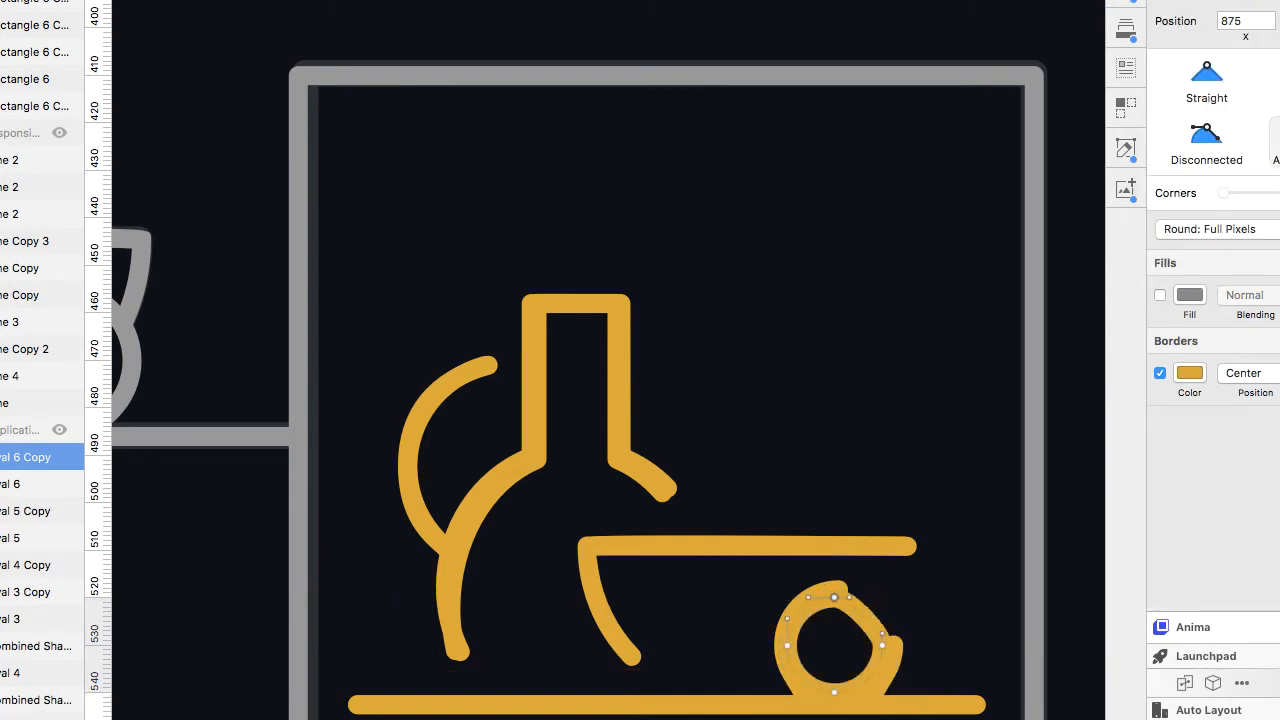
key("super+z")
key("Escape")
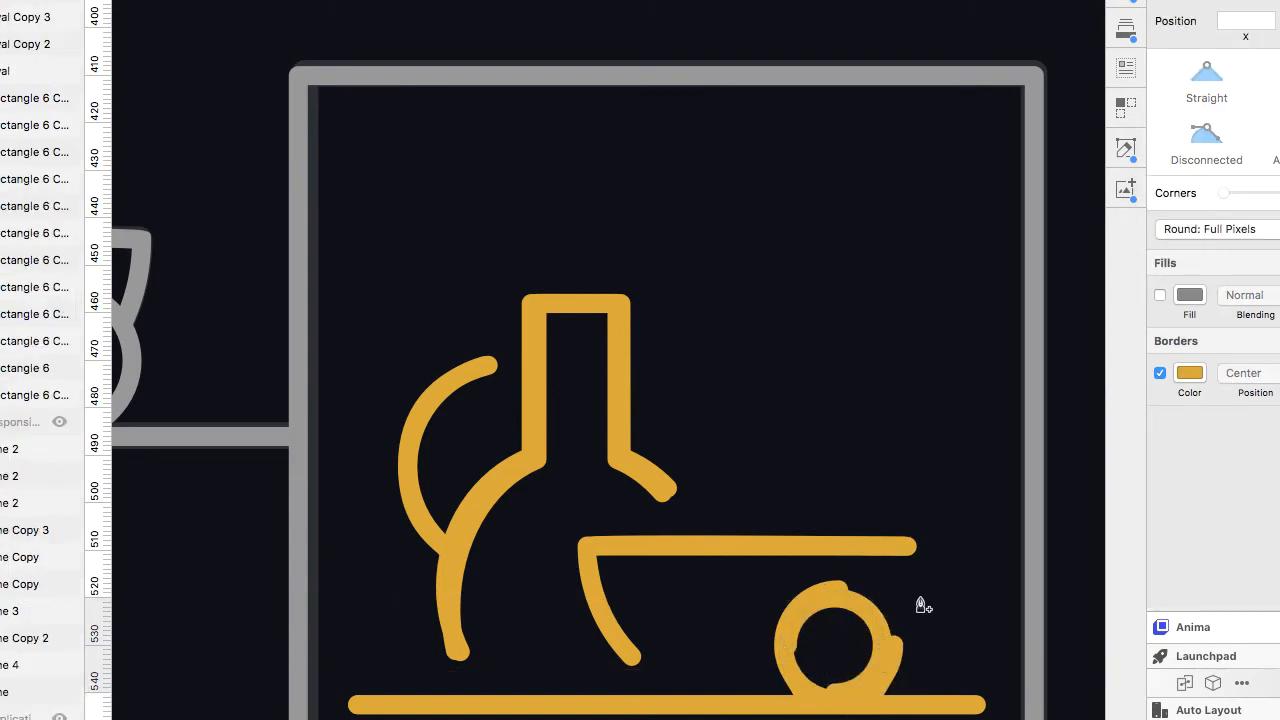
key("Escape")
Reorder the easel's canvas rectangle in the layer stack, sending it back three levels.
left_click_drag(883, 597, 800, 665)
key("super+2")
left_click_drag(889, 536, 908, 521)
scroll(1003, 464, "down", 10)
left_click(930, 332)
key("ctrl+alt+super+Up")
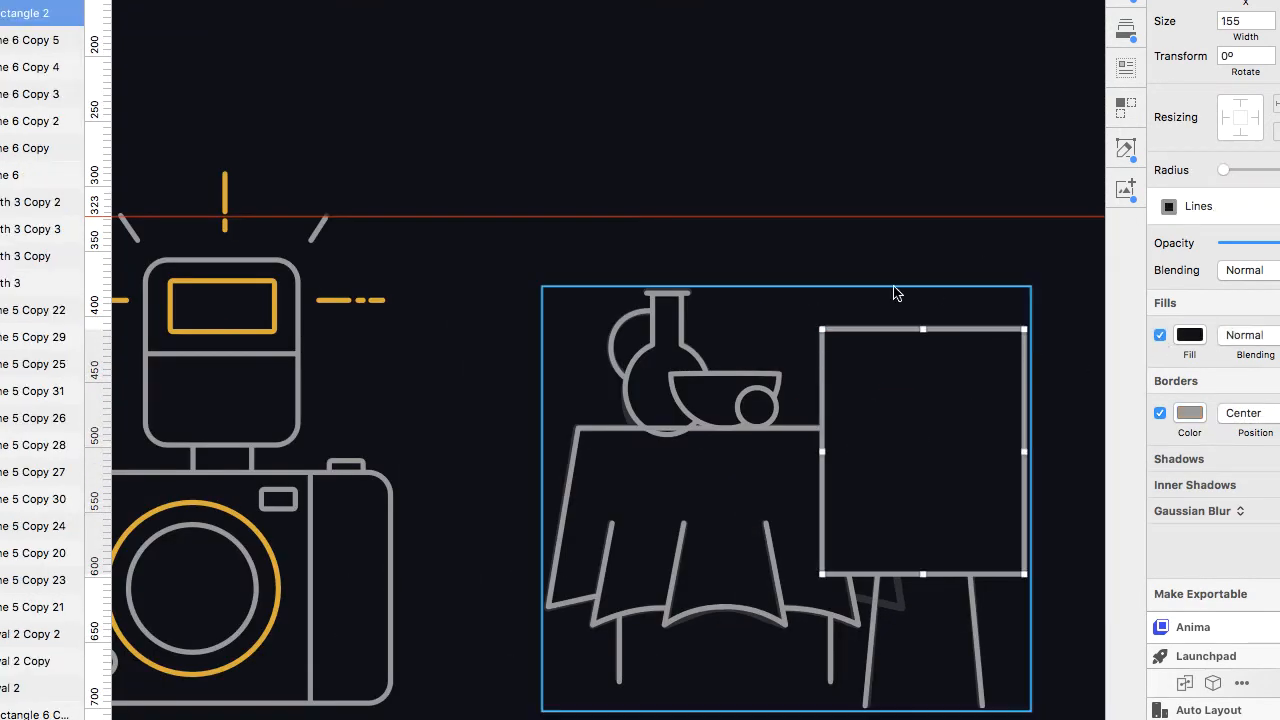
left_click(894, 291)
double_click(888, 331)
key("alt+super+Down")
key("alt+super+Down")
key("alt+super+Down")
key("alt+super+Down")
key("alt+super+Down")
key("alt+super+Down")
key("alt+super+Down")
key("alt+super+Down")
key("alt+super+Down")
key("alt+super+Down")
key("alt+super+Down")
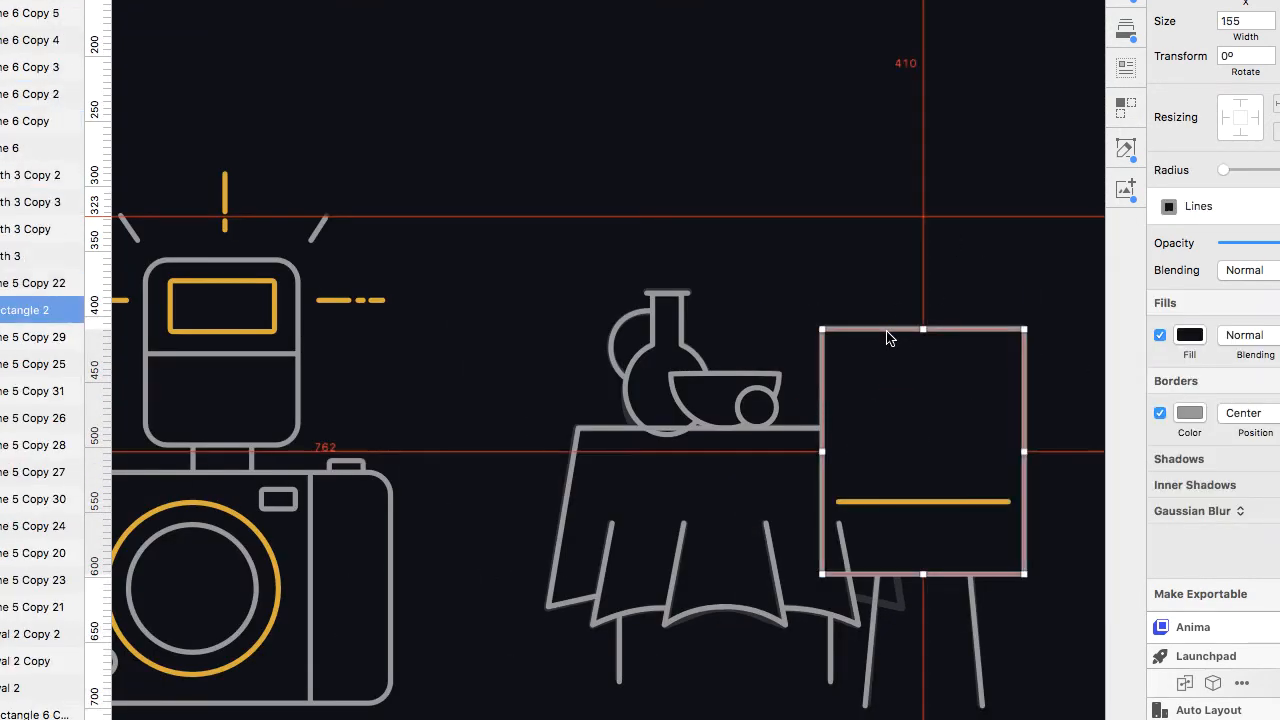
Rearrange the easel canvas and an added easel shape in the layer stack so the gold still-life copy sits in front of the canvas.
key("alt+super+Up")
key("alt+super+Up")
key("alt+super+Up")
key("alt+super+Up")
key("alt+super+Up")
left_click(856, 598, "shift")
key("alt+super+Down")
key("alt+super+Down")
key("alt+super+Down")
key("alt+super+Down")
key("alt+super+Down")
key("alt+super+Down")
key("alt+super+Down")
key("alt+super+Down")
key("alt+super+Down")
key("alt+super+Down")
key("alt+super+Down")
key("alt+super+Down")
key("alt+super+Down")
key("alt+super+Down")
key("alt+super+Down")
key("alt+super+Down")
key("alt+super+Down")
key("alt+super+Down")
key("alt+super+Down")
key("alt+super+Down")
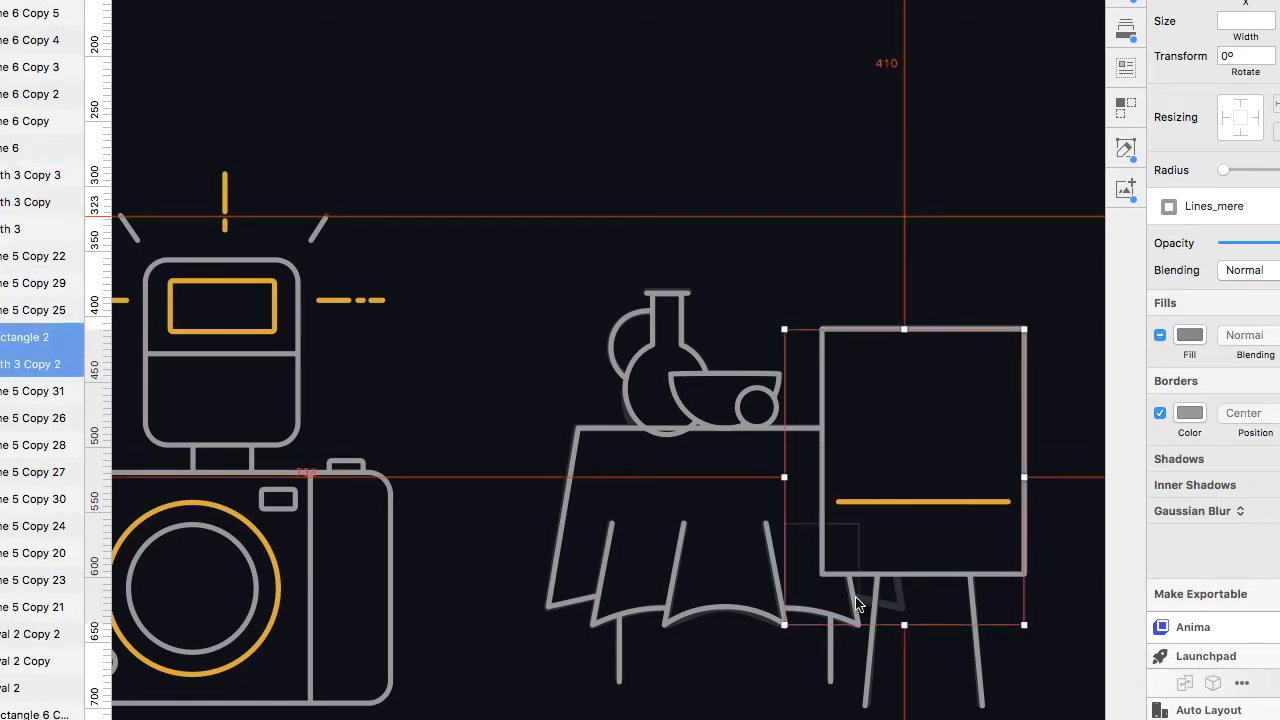
key("alt+super+Down")
key("alt+super+Down")
key("alt+super+Down")
key("alt+super+Down")
key("alt+super+Down")
key("alt+super+Down")
key("alt+super+Down")
key("alt+super+Down")
key("alt+super+Down")
key("alt+super+Down")
key("alt+super+Down")
key("alt+super+Down")
key("alt+super+Down")
key("alt+super+Down")
key("alt+super+Down")
key("alt+super+Down")
key("alt+super+Down")
key("alt+super+Down")
key("alt+super+Down")
key("alt+super+Down")
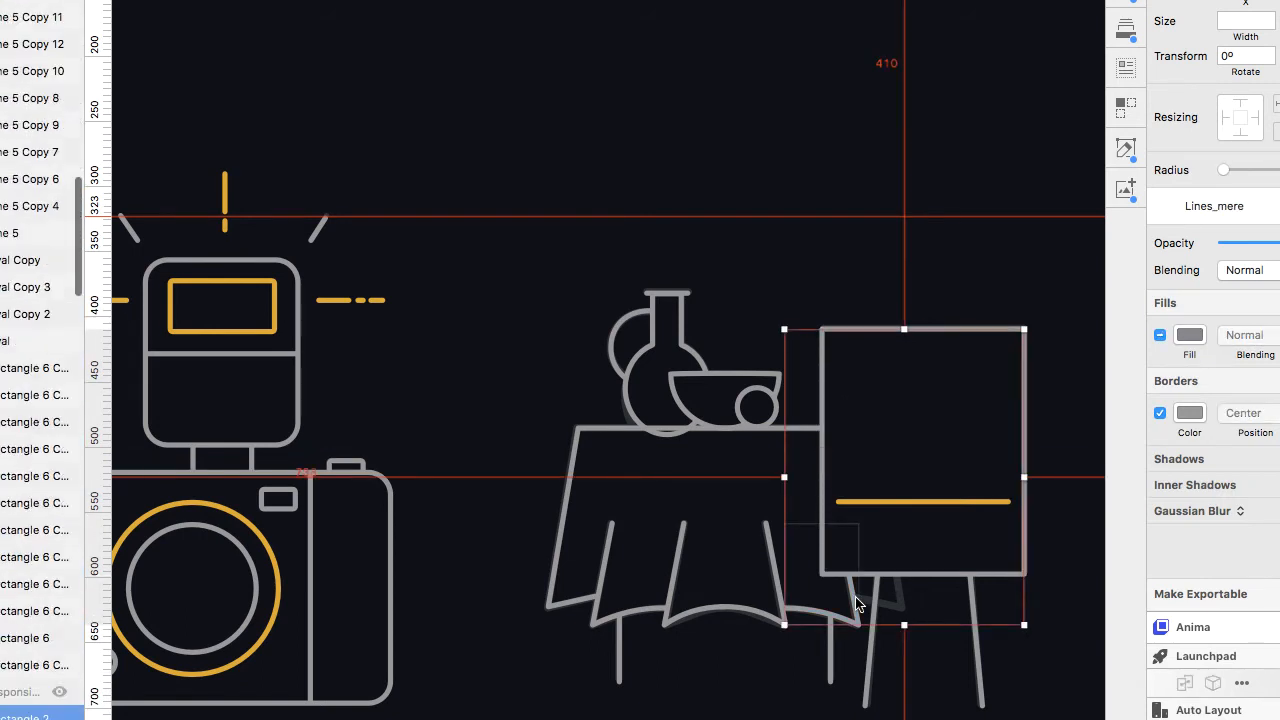
left_click(921, 442)
key("f")
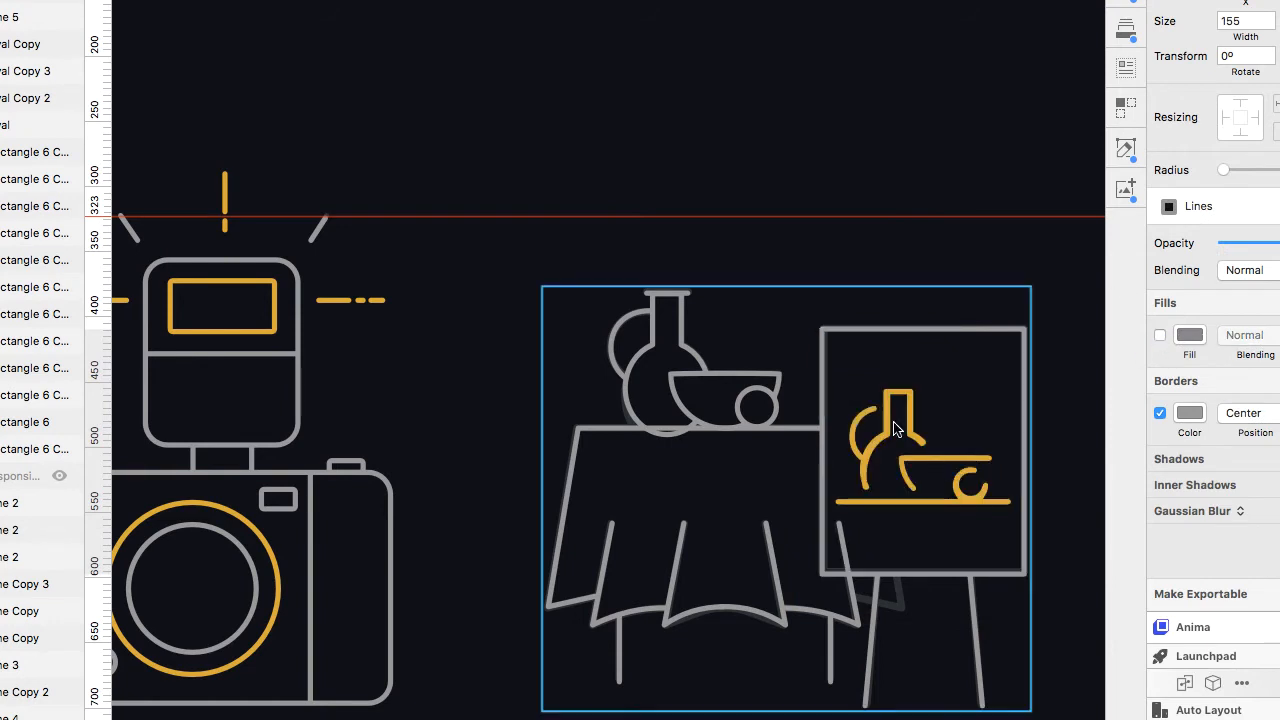
Select and zoom in on the individual gold still-life shapes and the grey table line to inspect them.
left_click(909, 428, "super")
scroll(30, 572, "down", 5)
left_click(4, 558)
left_click(4, 451, "shift")
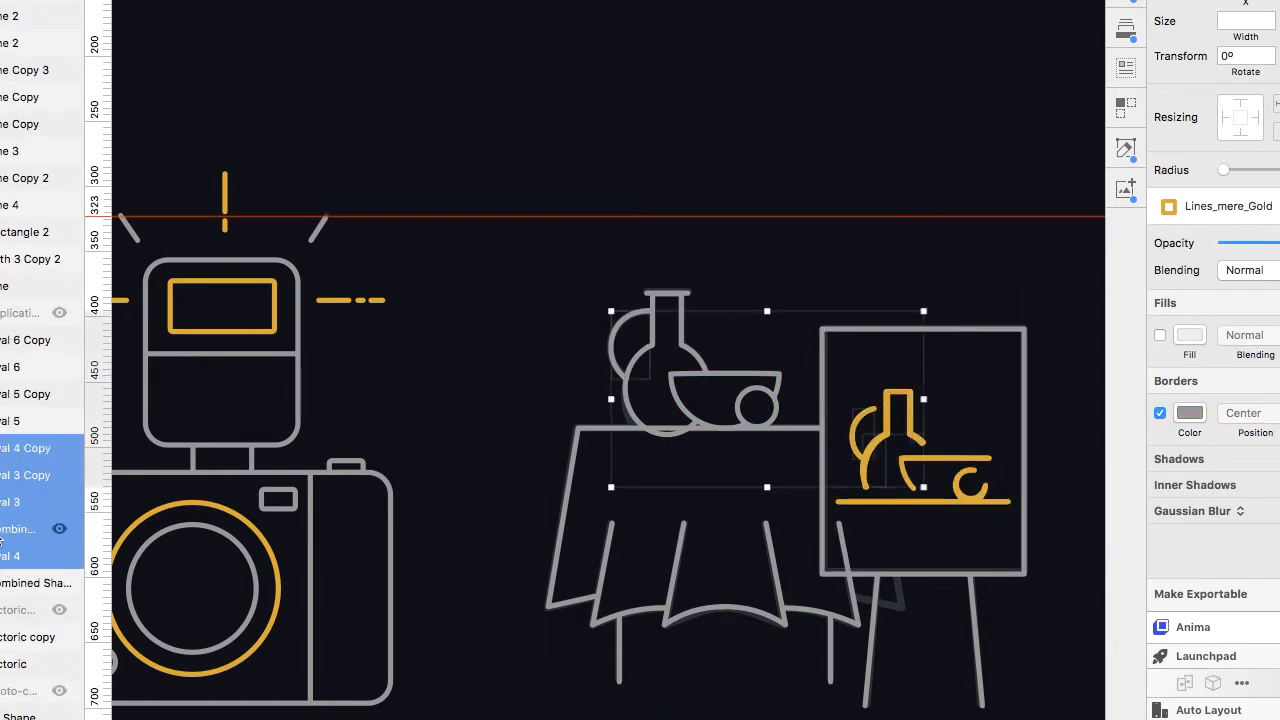
left_click(6, 549)
left_click(8, 533)
left_click(9, 504, "shift")
left_click(10, 477, "shift")
left_click(11, 448, "shift")
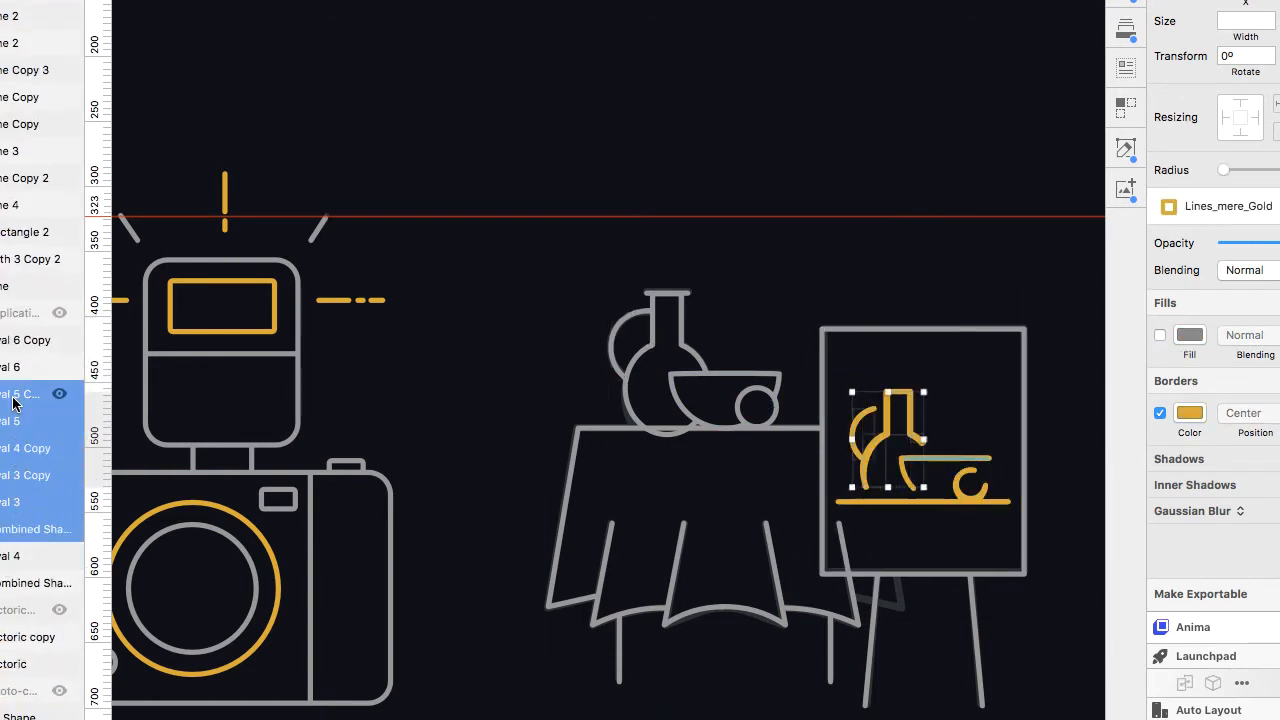
left_click(910, 483)
scroll(910, 483, "up", 5)
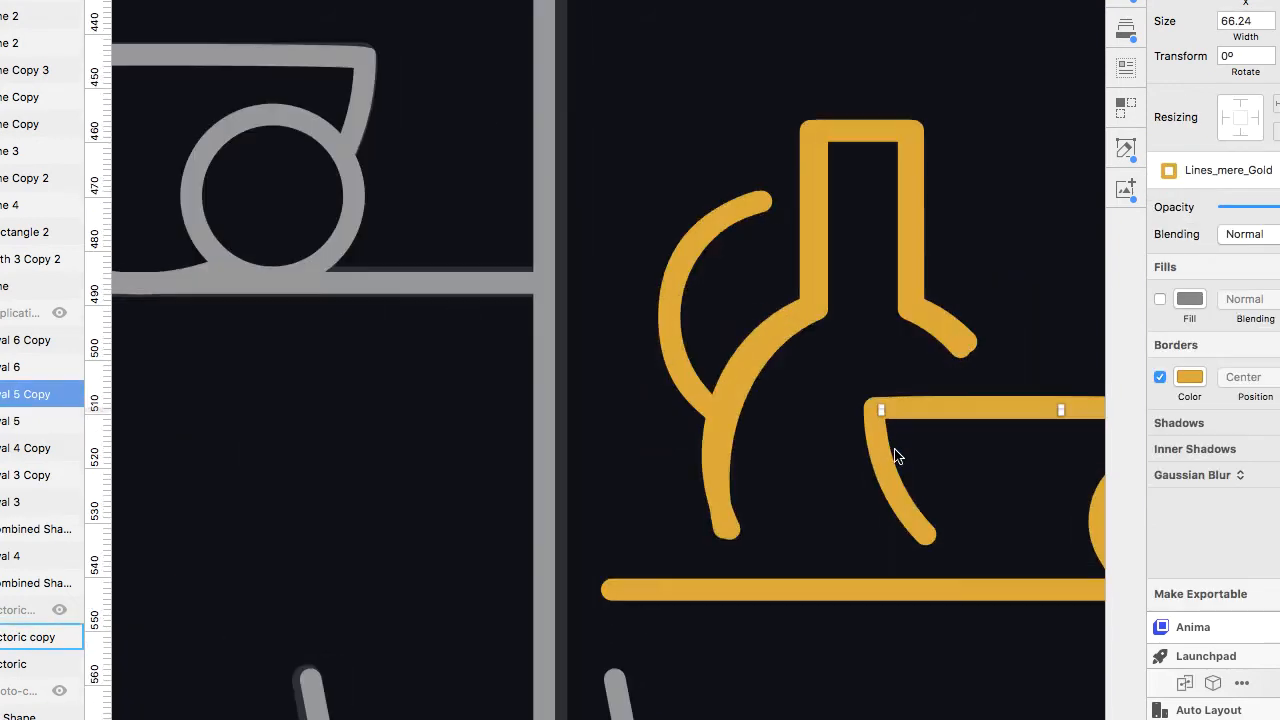
left_click(900, 518)
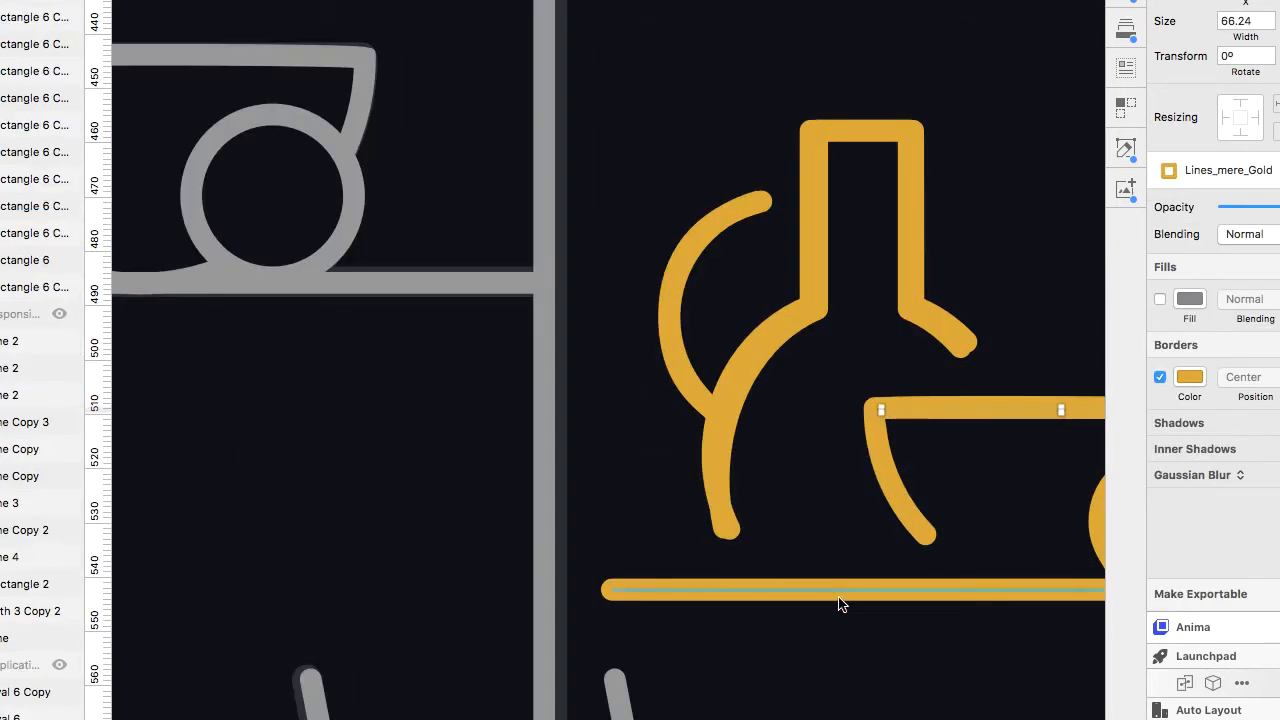
left_click(950, 346)
left_click(956, 357)
scroll(672, 472, "down", 5)
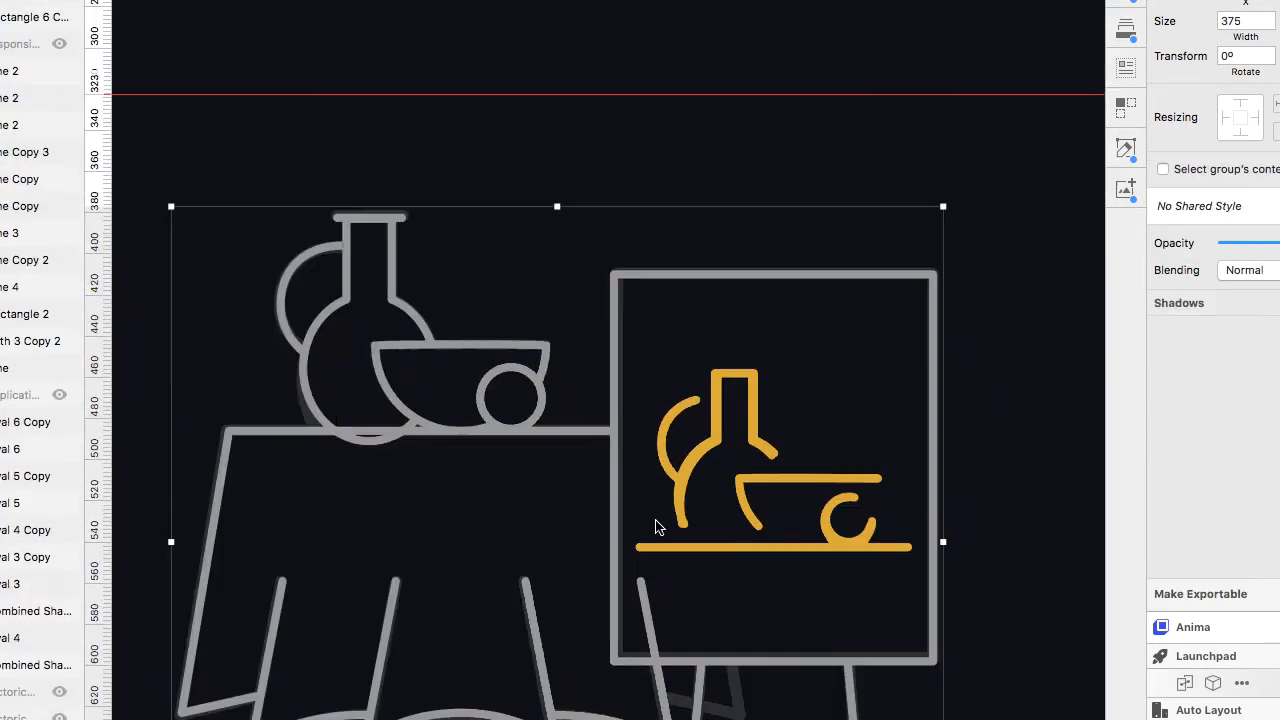
scroll(840, 590, "up", 5)
left_click(583, 294)
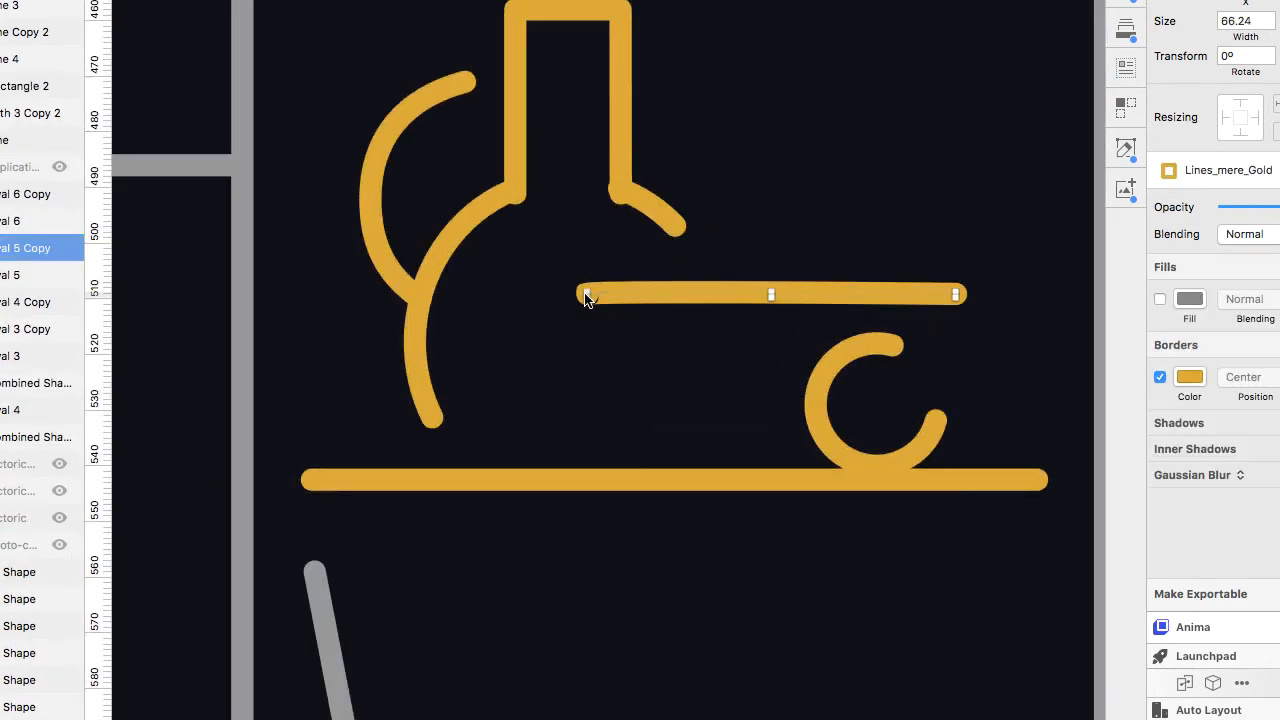
scroll(560, 300, "up", 5)
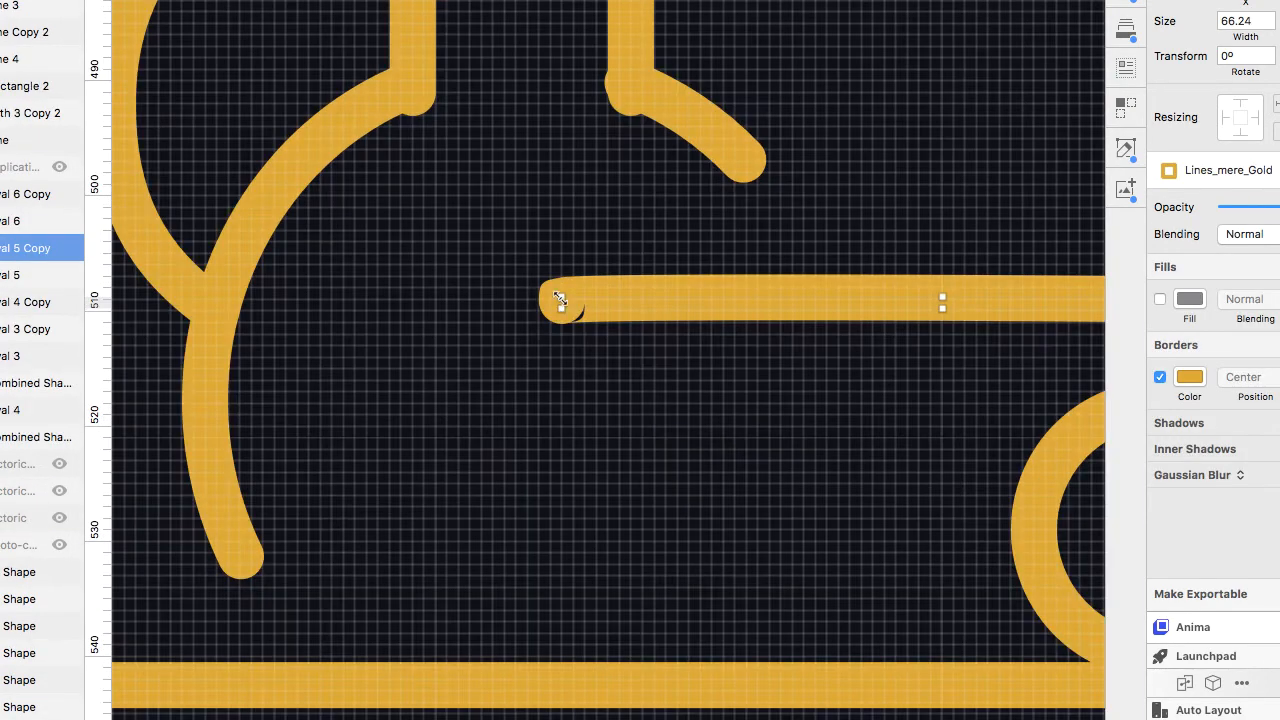
double_click(629, 295)
left_click(825, 620)
key("Escape")
scroll(826, 362, "down", 5)
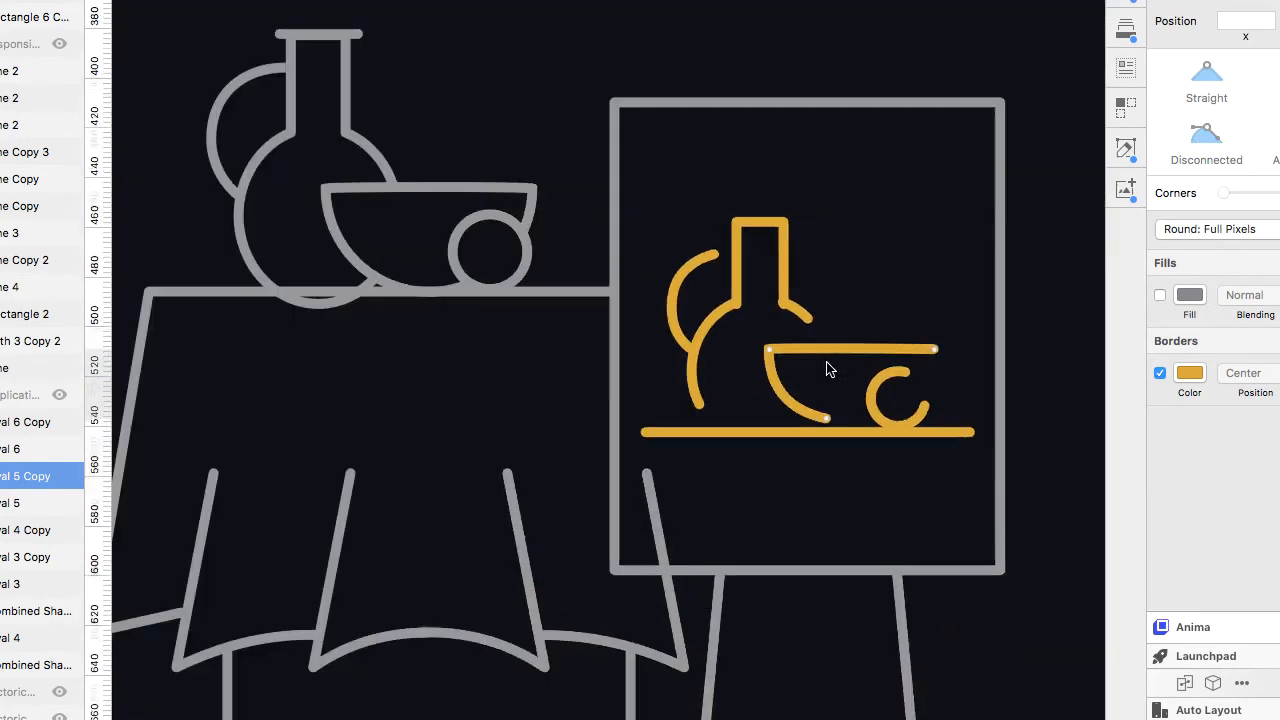
scroll(785, 322, "up", 5)
key("Escape")
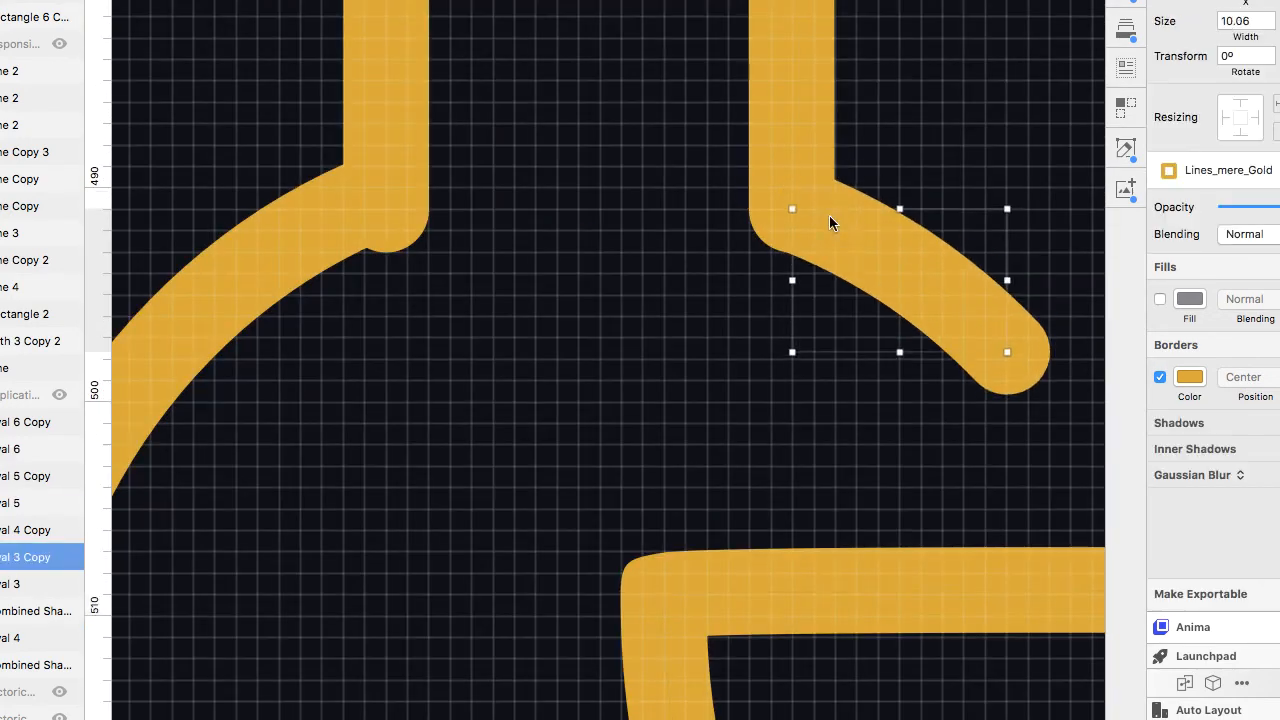
left_click(402, 175)
left_click(401, 178)
scroll(586, 377, "down", 10)
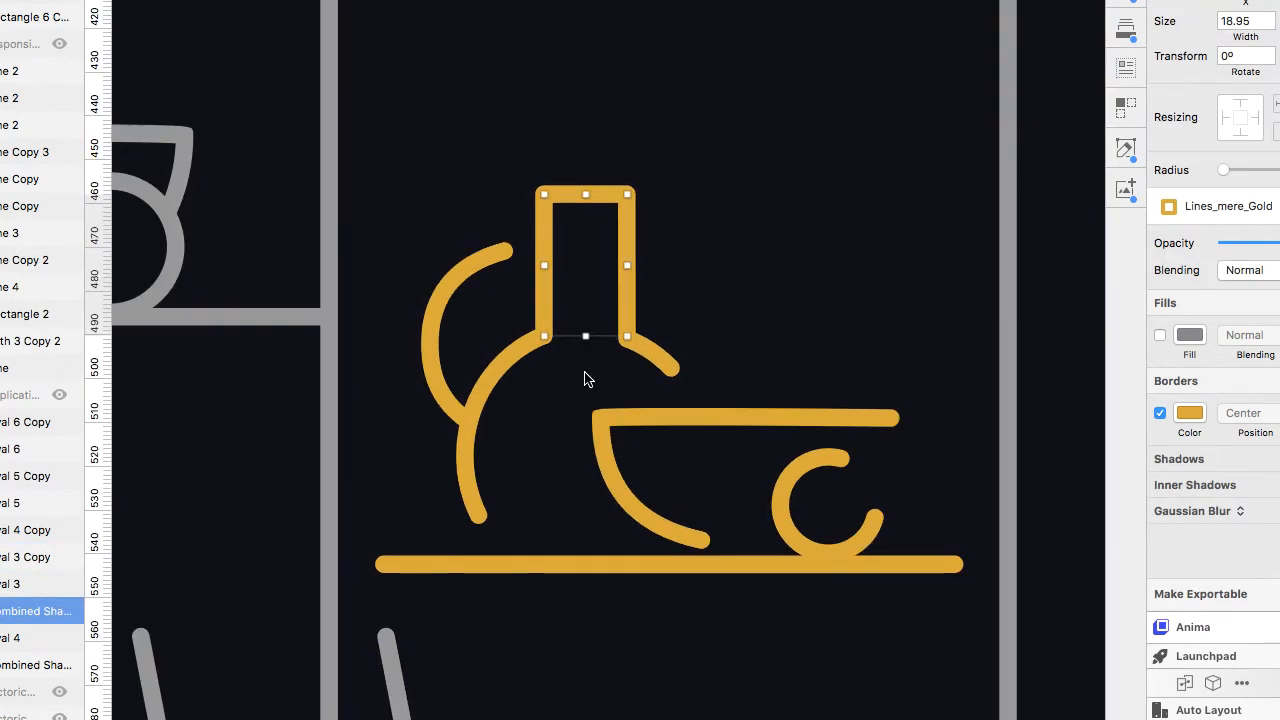
scroll(285, 357, "up", 8)
left_click(357, 458)
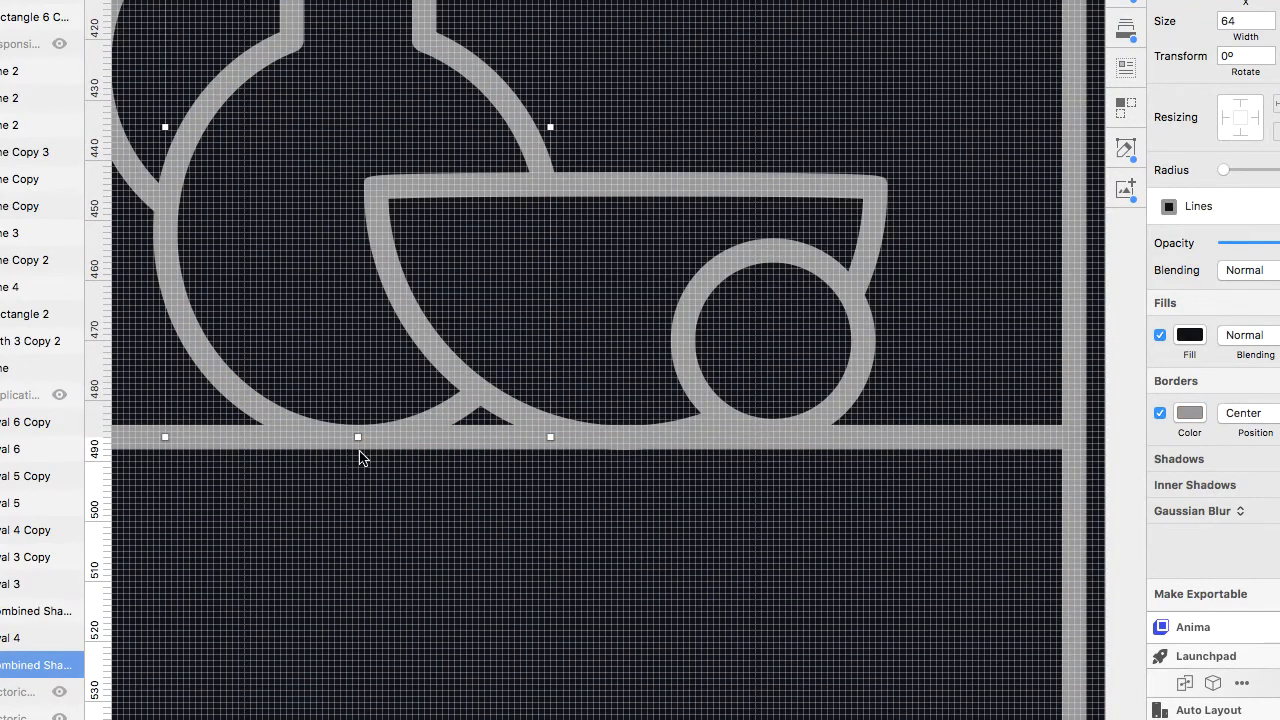
Cut the gold still-life shapes and paste them back so they sit on top of the easel canvas.
scroll(360, 451, "down", 10)
left_click(426, 412)
left_click(567, 444)
mouse_move(517, 404)
left_mouse_down()
mouse_move(640, 534)
mouse_move(657, 530)
left_mouse_up()
key("super+x")
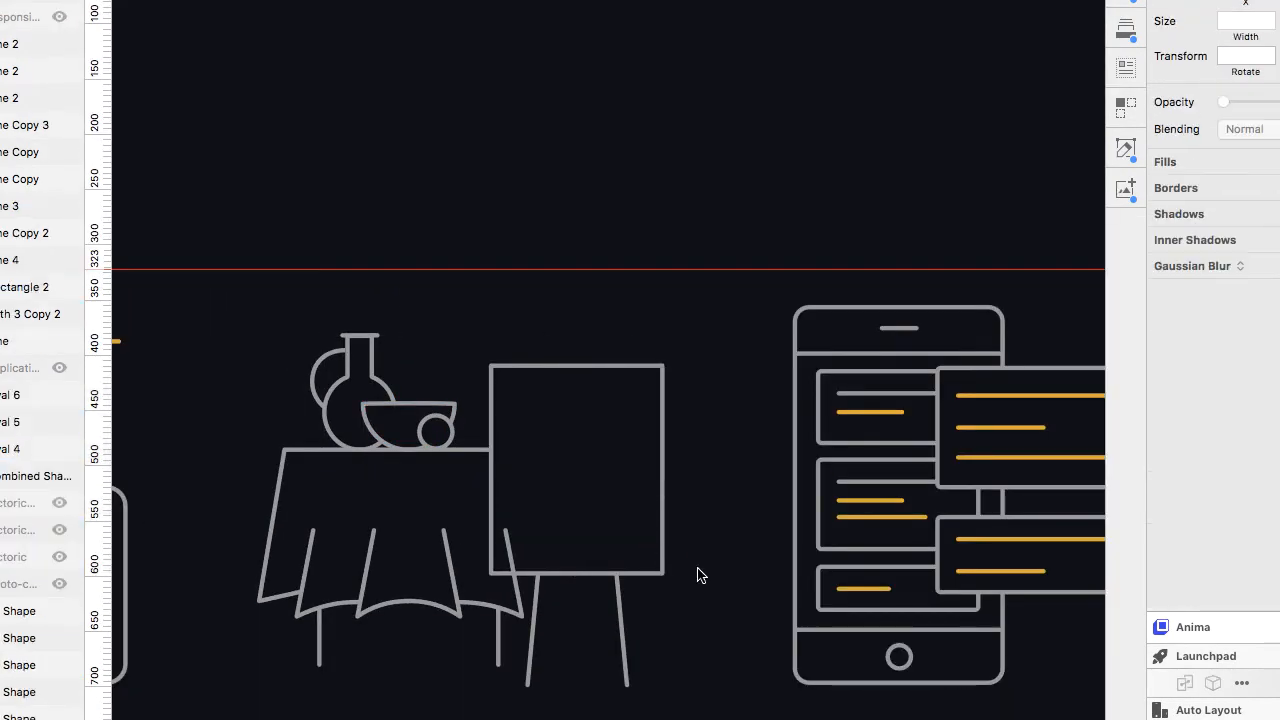
left_click(662, 560)
left_click(1160, 335)
key("super+v")
key("super+z")
key("super+v")
left_click(716, 490)
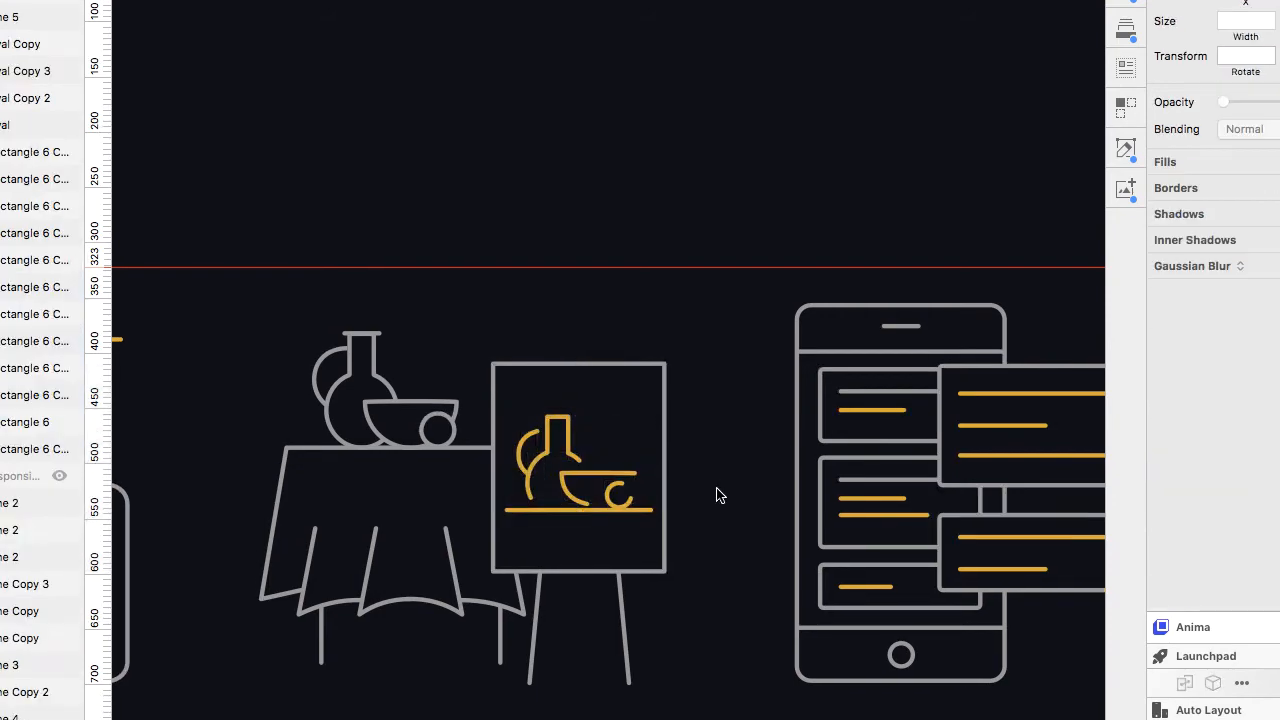
Try to paste the Icoillustrations artboard into a new document.
scroll(716, 490, "left", 3)
scroll(716, 490, "right", 6)
scroll(714, 510, "down", 5)
scroll(714, 515, "down", 3)
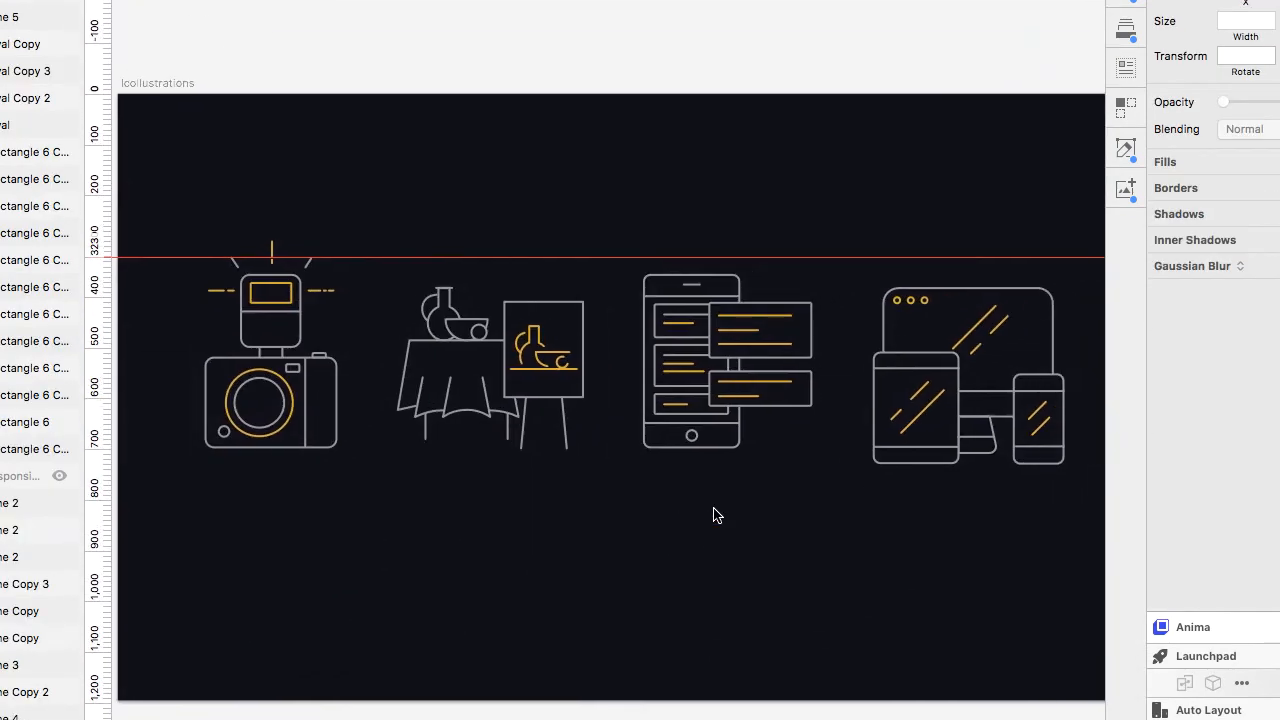
left_click(178, 222)
left_click(158, 84)
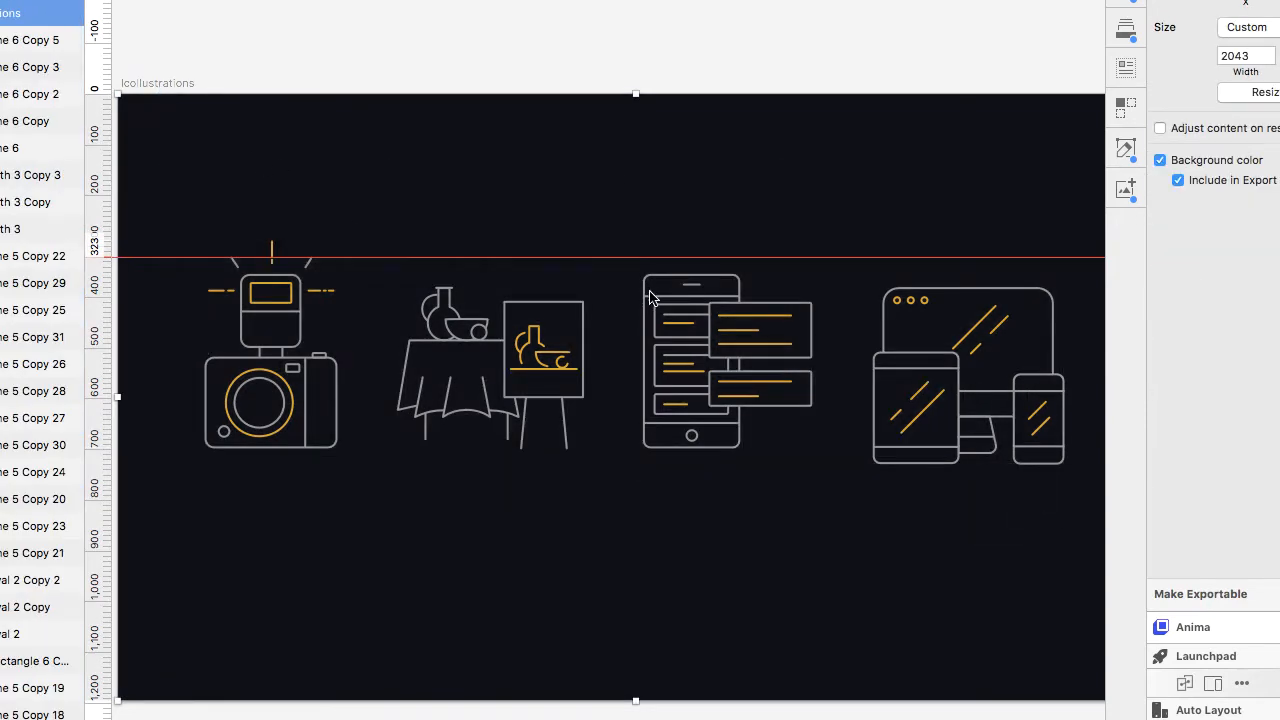
key("super+n")
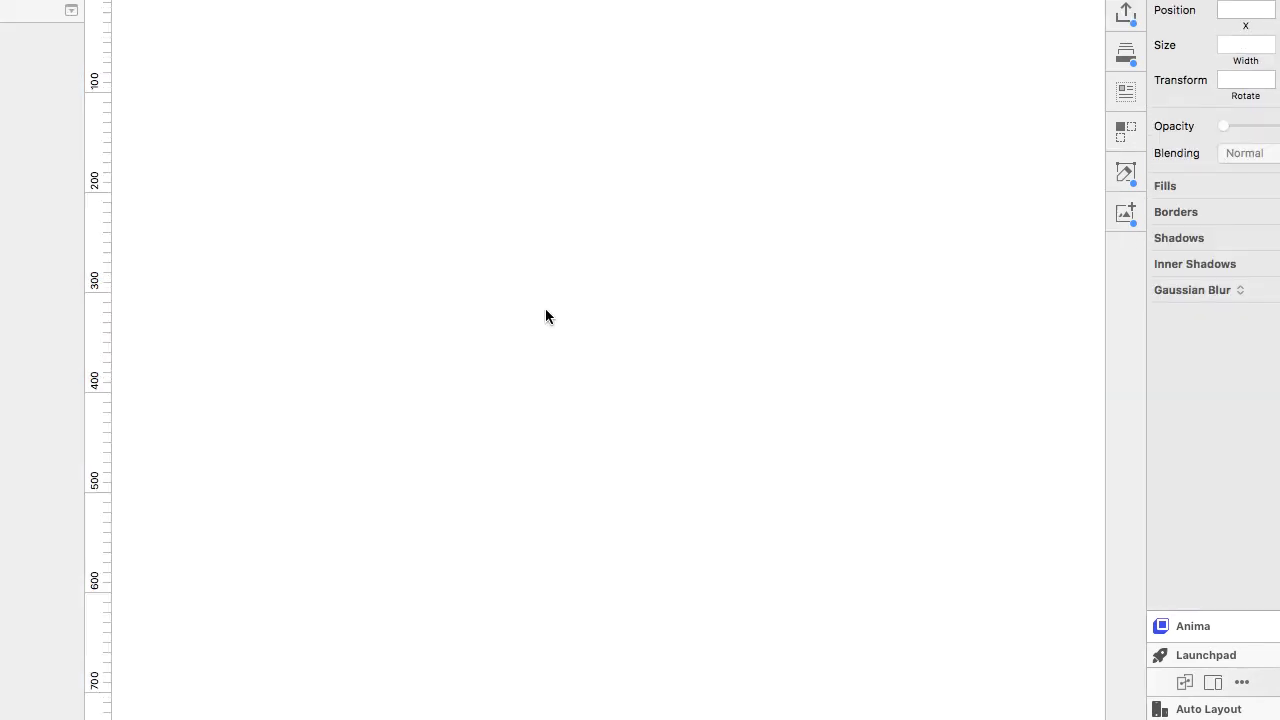
key("super+v")
scroll(521, 345, "down", 4)
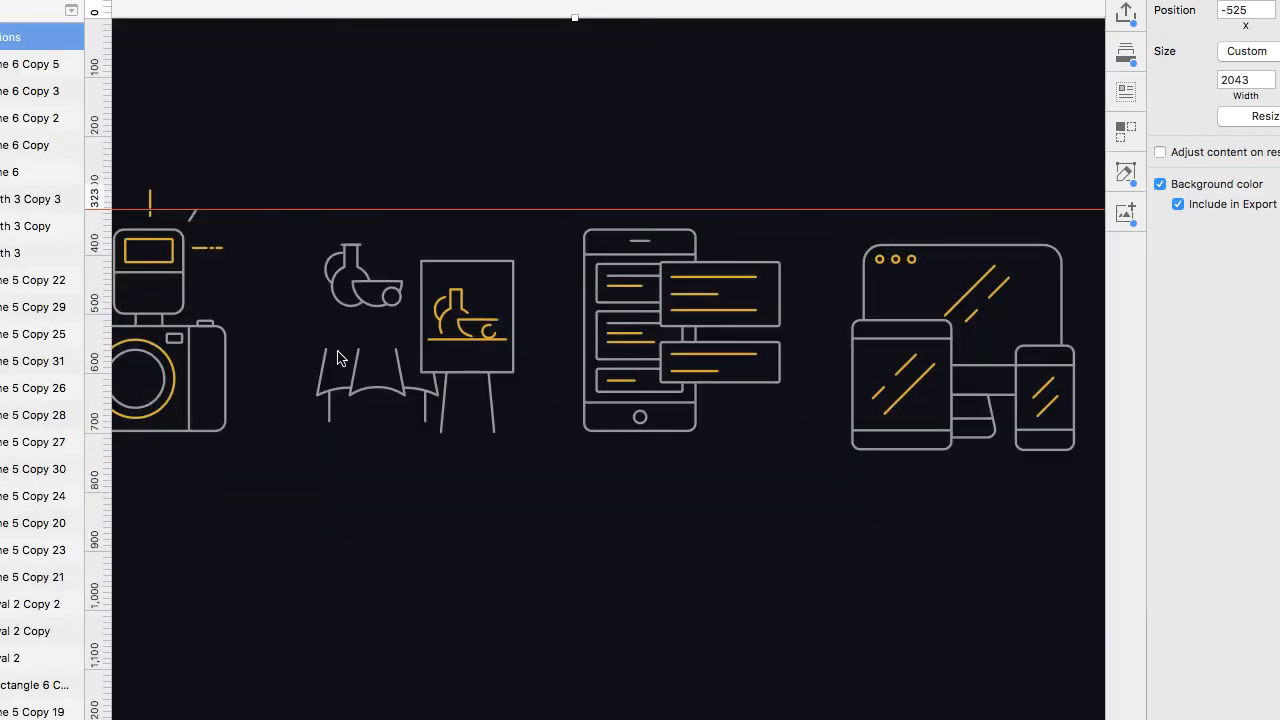
Copy the Icoillustrations artboard and paste it into another new document.
key("super+grave")
left_click(443, 371)
left_click_drag(14, 42, 20, 103)
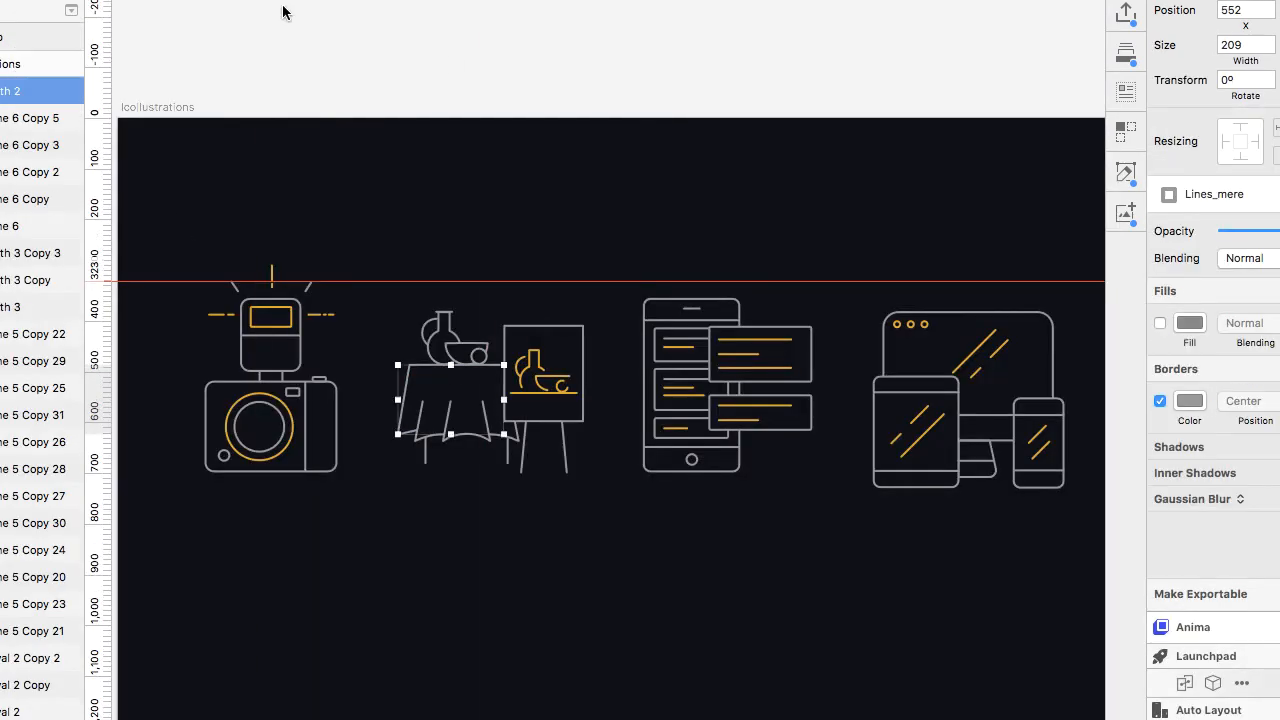
left_click(305, 24)
left_click(164, 108)
key("super+c")
key("super+n")
key("super+v")
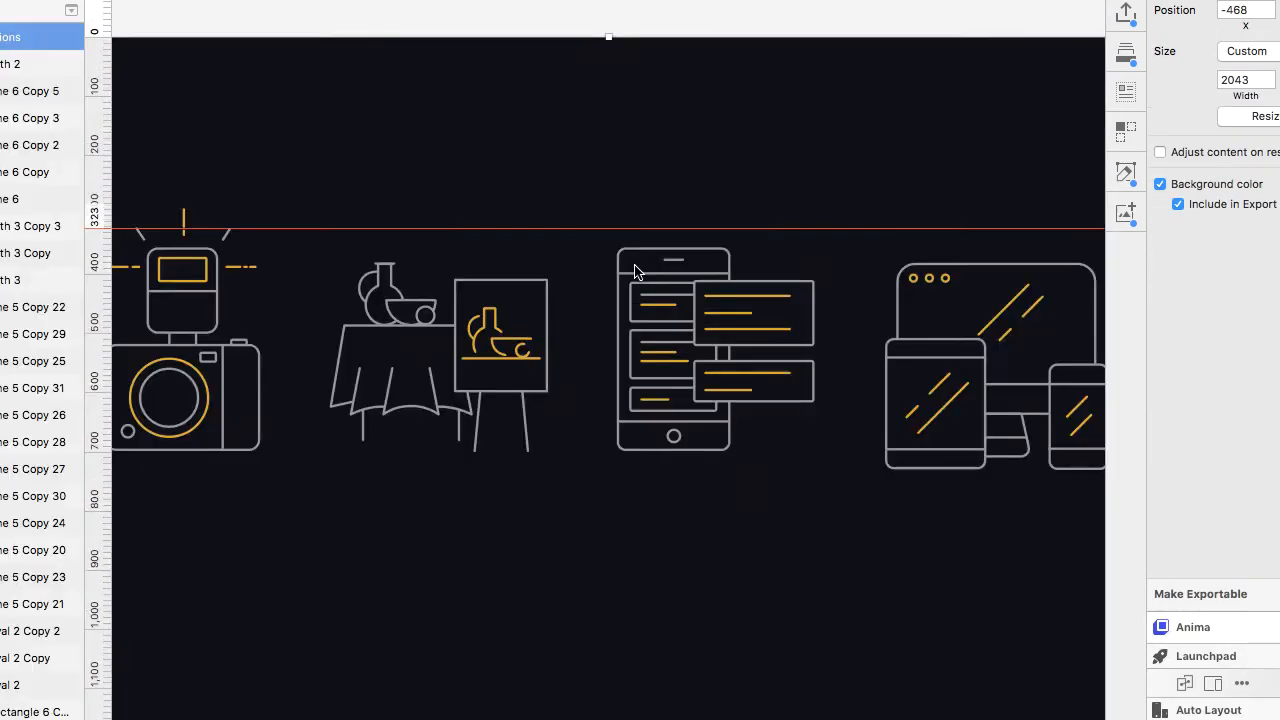
Save the new document, creating a new folder inside the Playbook folder for it.
scroll(631, 494, "down", 4)
key("super+s")
left_click(358, 216)
double_click(588, 346)
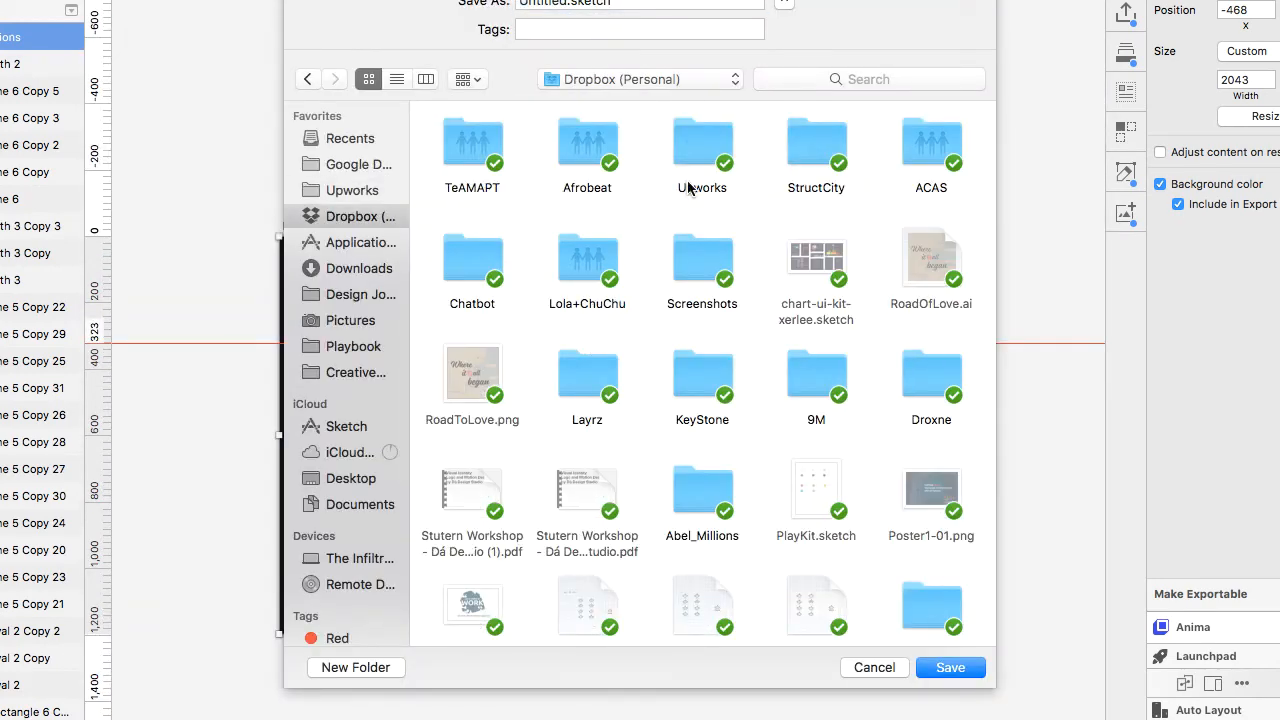
left_click(353, 346)
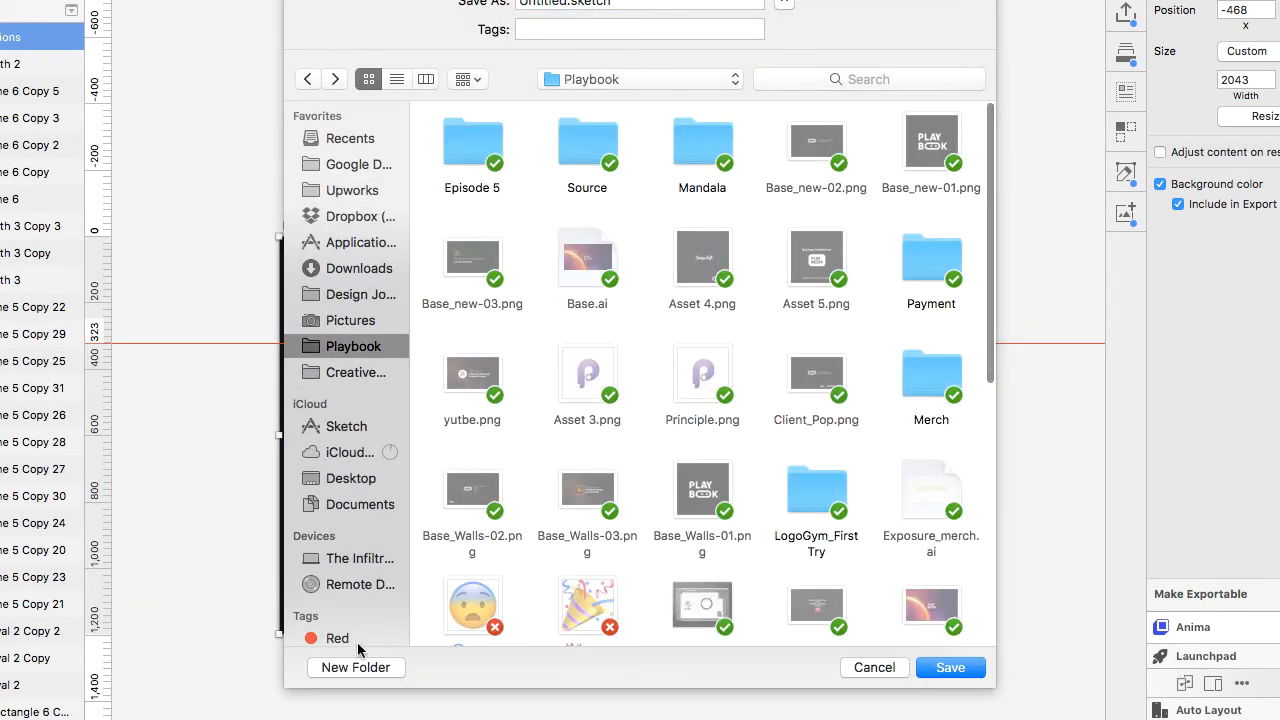
left_click(355, 667)
type("Episode 8")
left_click(724, 207)
key("Return")
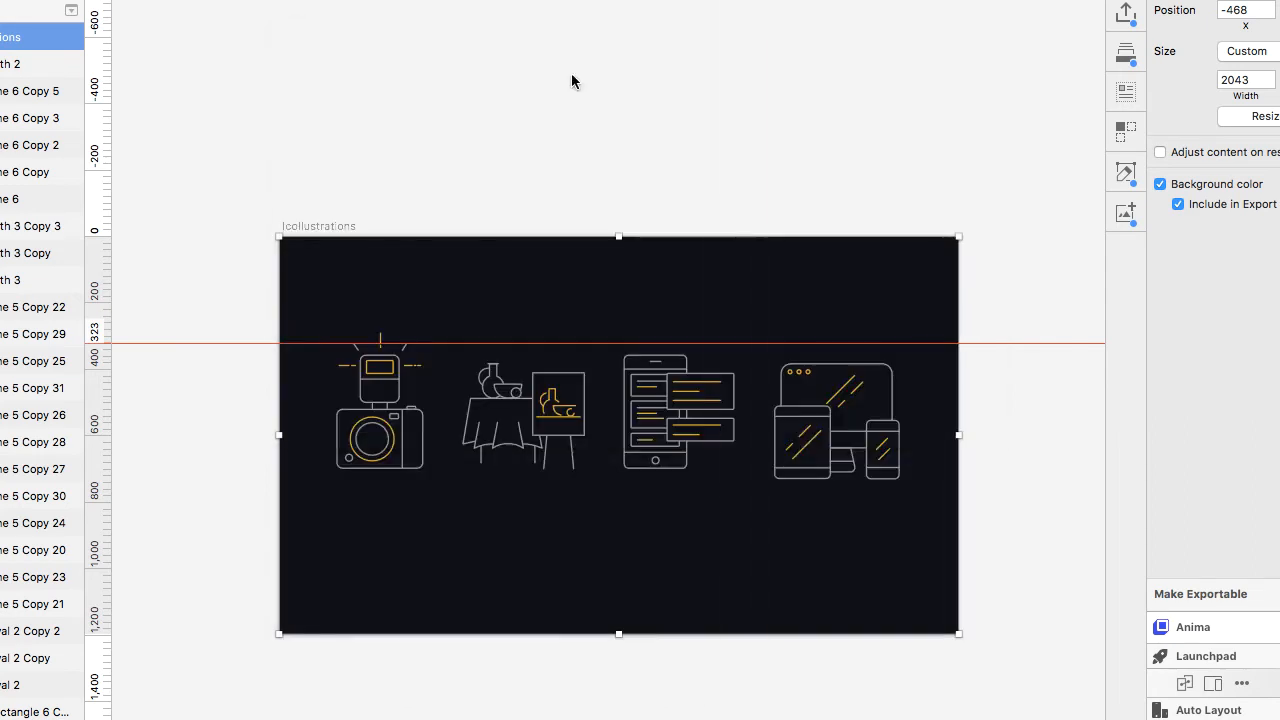
Select all the illustration shapes on the pasted artboard.
left_click(500, 1)
mouse_move(557, 95)
left_click(745, 247)
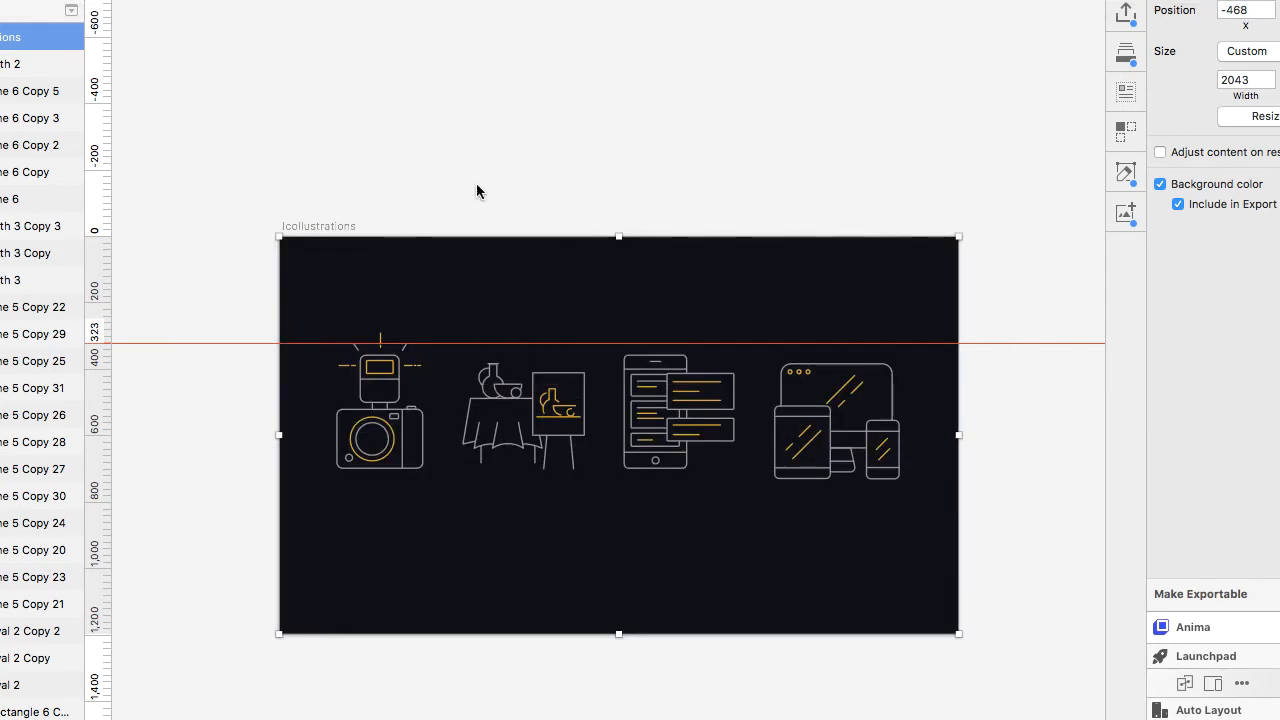
mouse_move(308, 292)
left_mouse_down()
mouse_move(416, 400)
mouse_move(947, 524)
left_mouse_up()
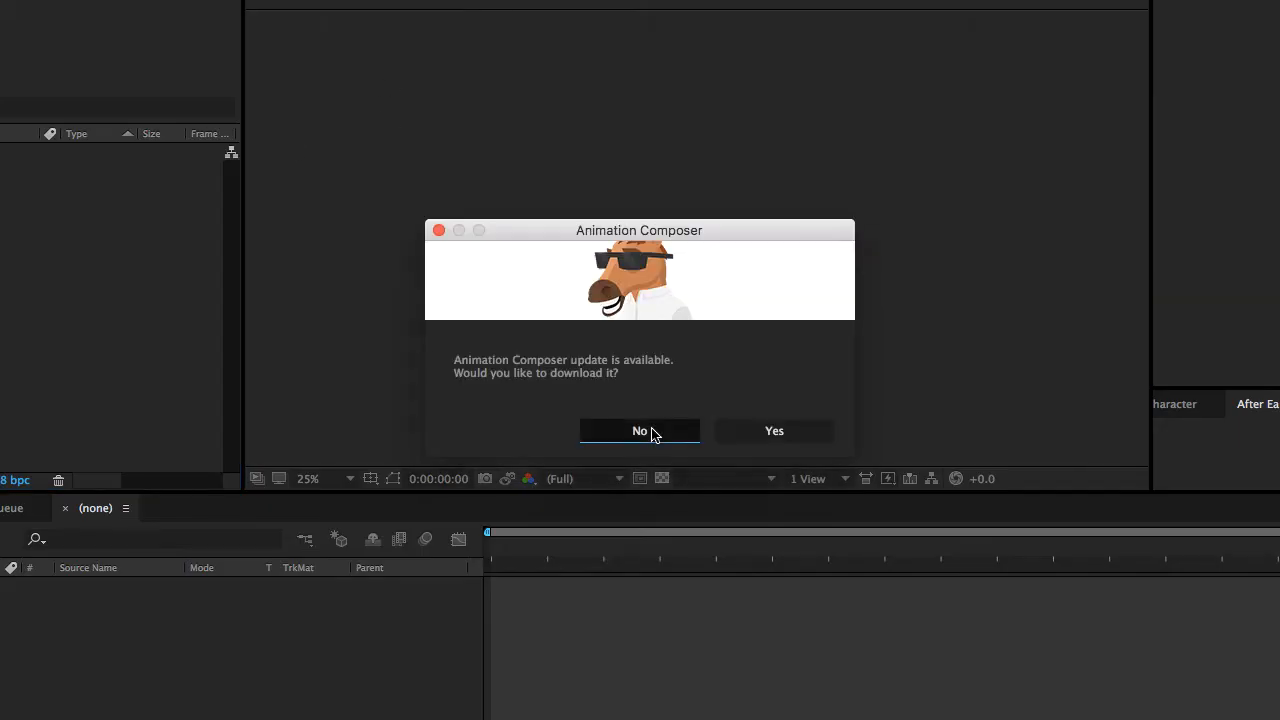
Switch to After Effects, start a new project and create a new composition with default settings.
left_click(645, 431)
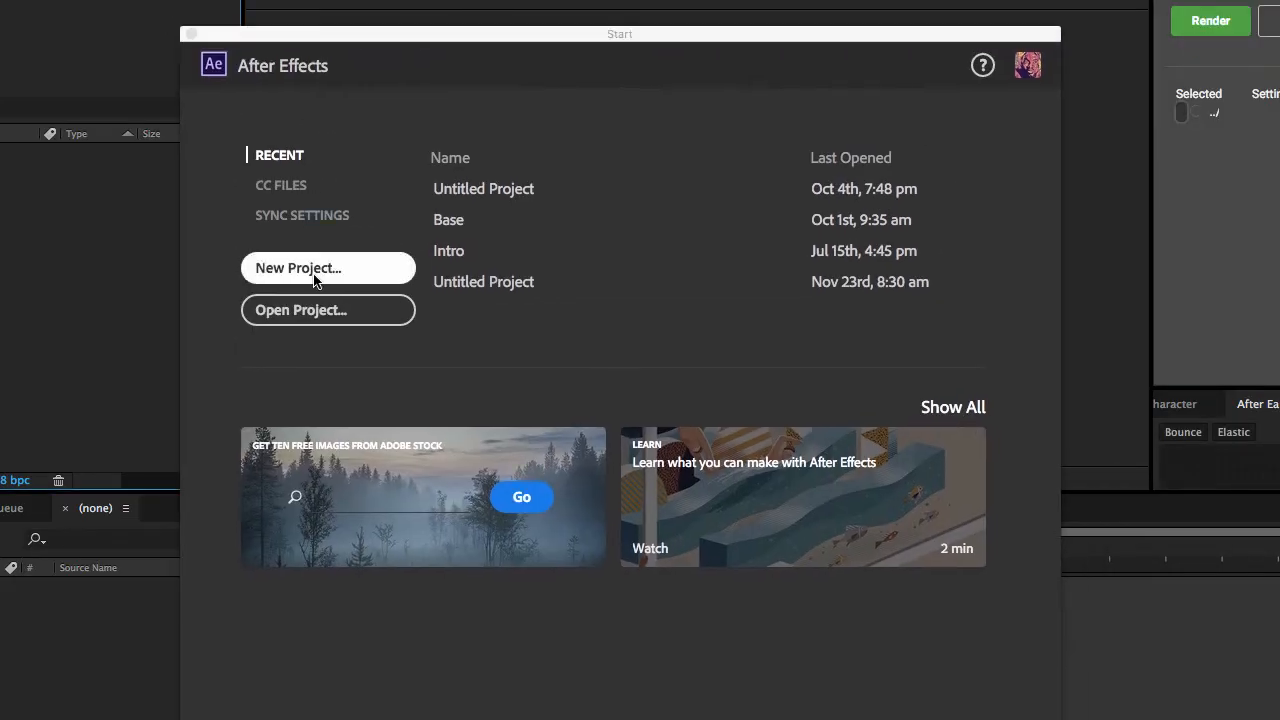
left_click(285, 268)
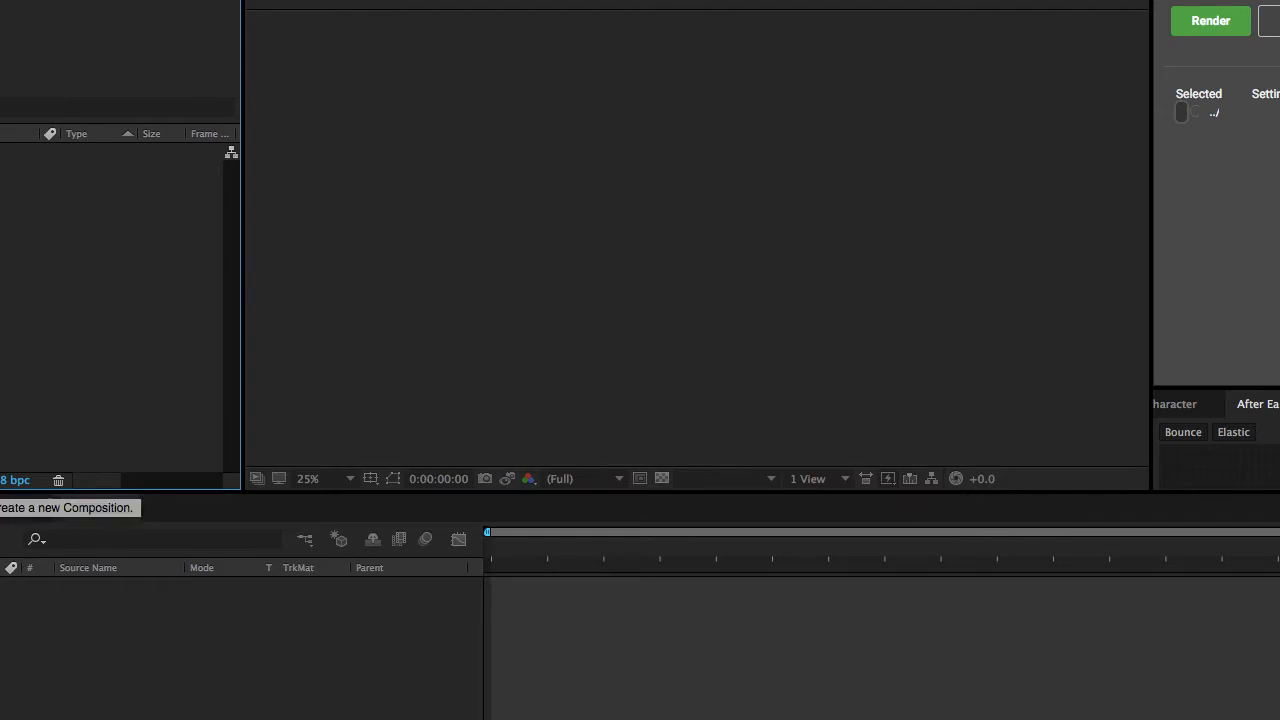
left_click(6, 478)
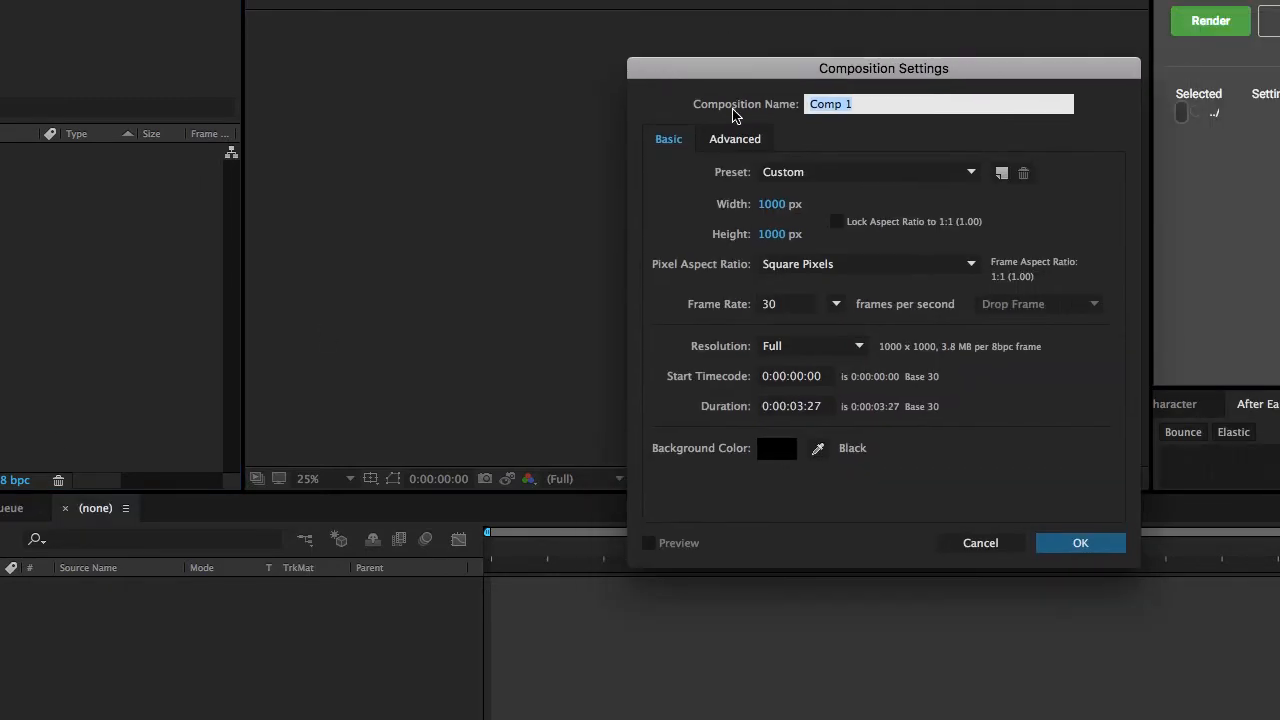
left_click(851, 174)
left_click(827, 142)
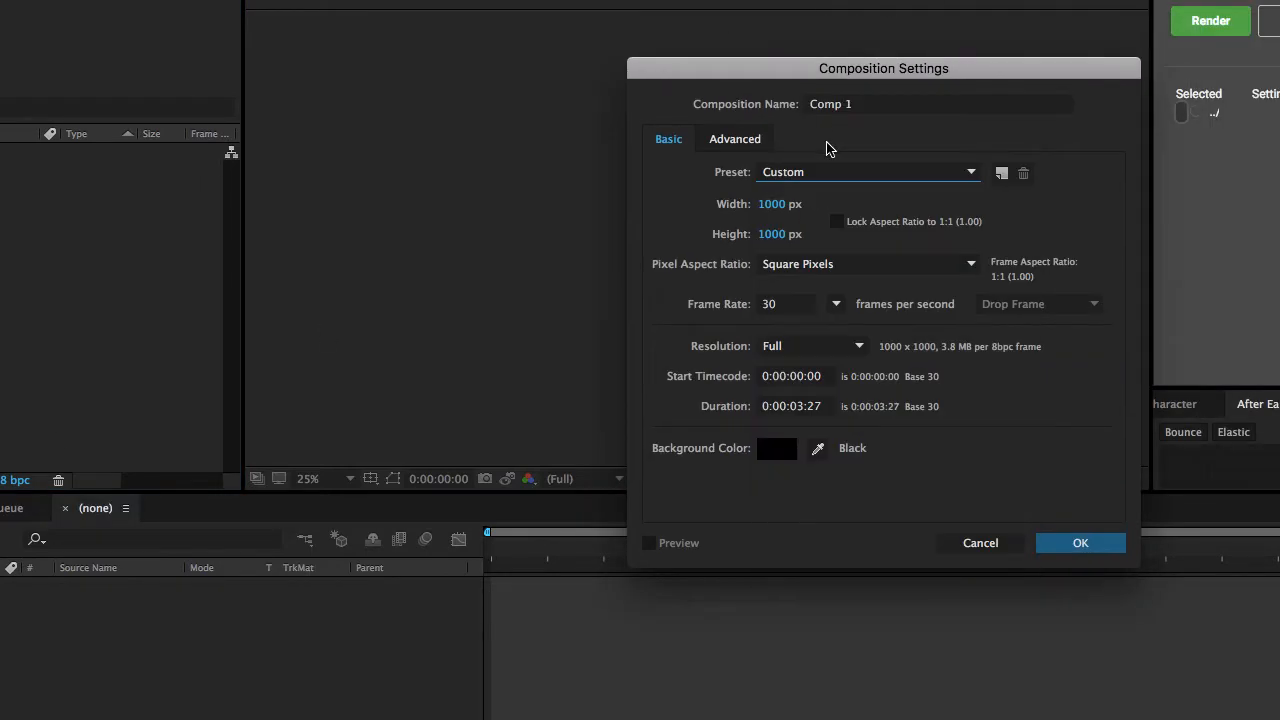
left_click(1063, 541)
key("Return")
Add a new solid layer with its default settings to the composition.
left_click(290, 0)
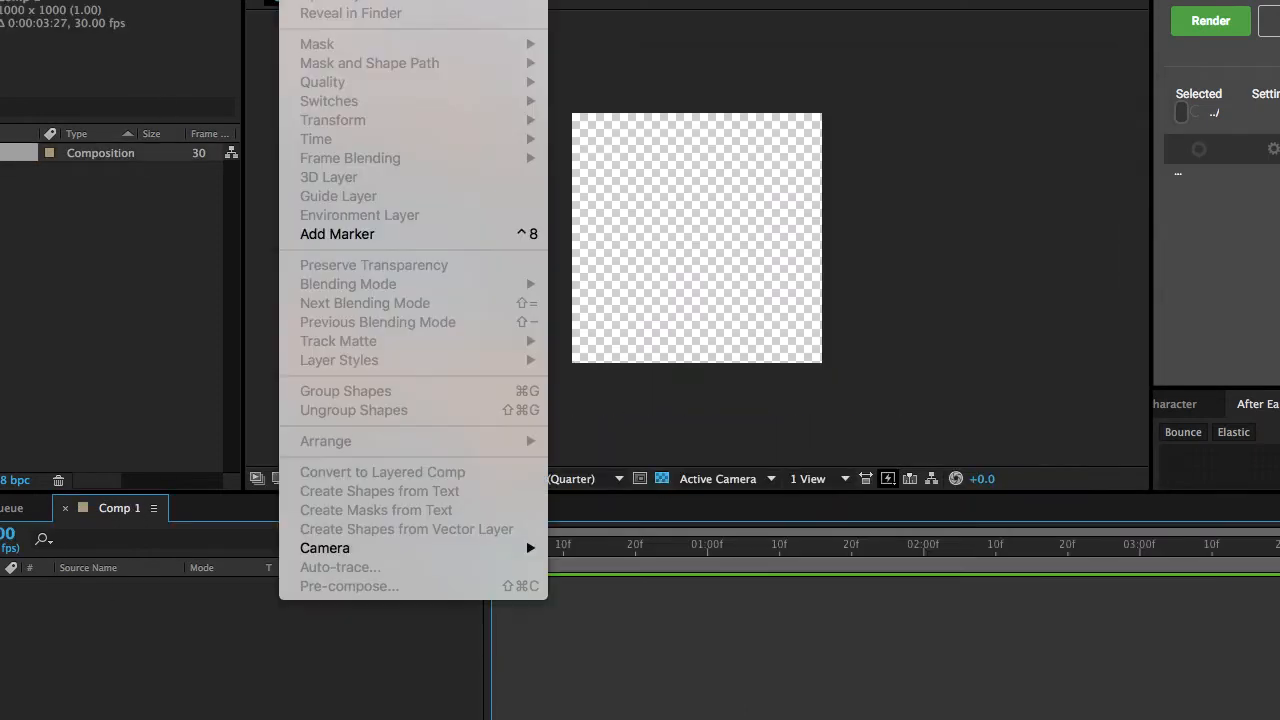
mouse_move(310, 0)
left_click(585, 0)
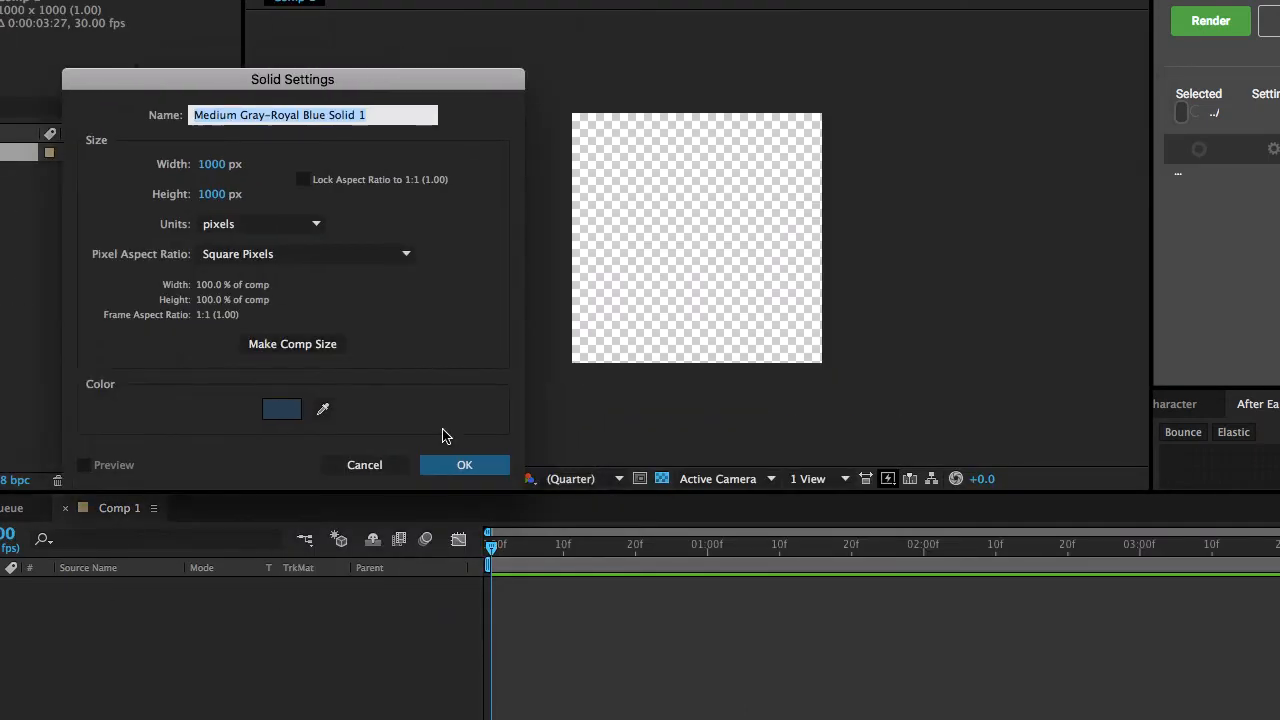
left_click(464, 464)
left_click(370, 630)
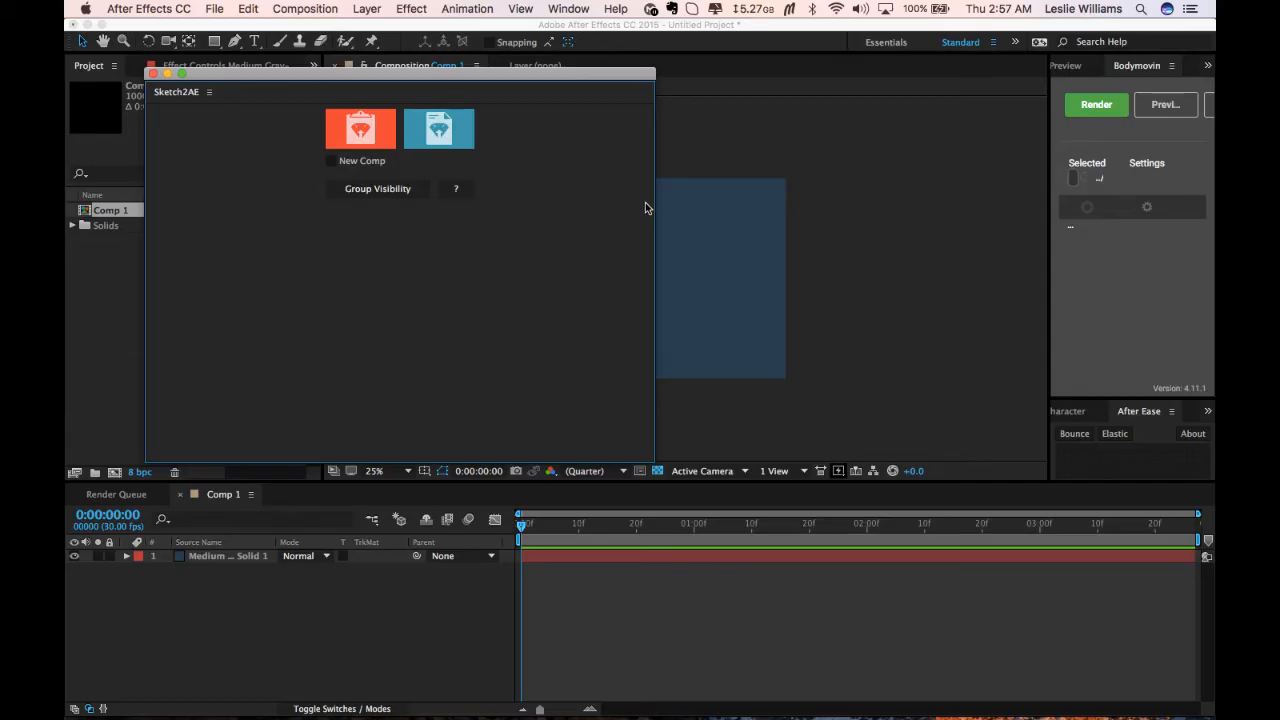
Open the Sketch2AE panel's import dialog for building layers from Sketch.
left_click_drag(652, 208, 362, 214)
left_click_drag(270, 463, 272, 219)
left_click(218, 134)
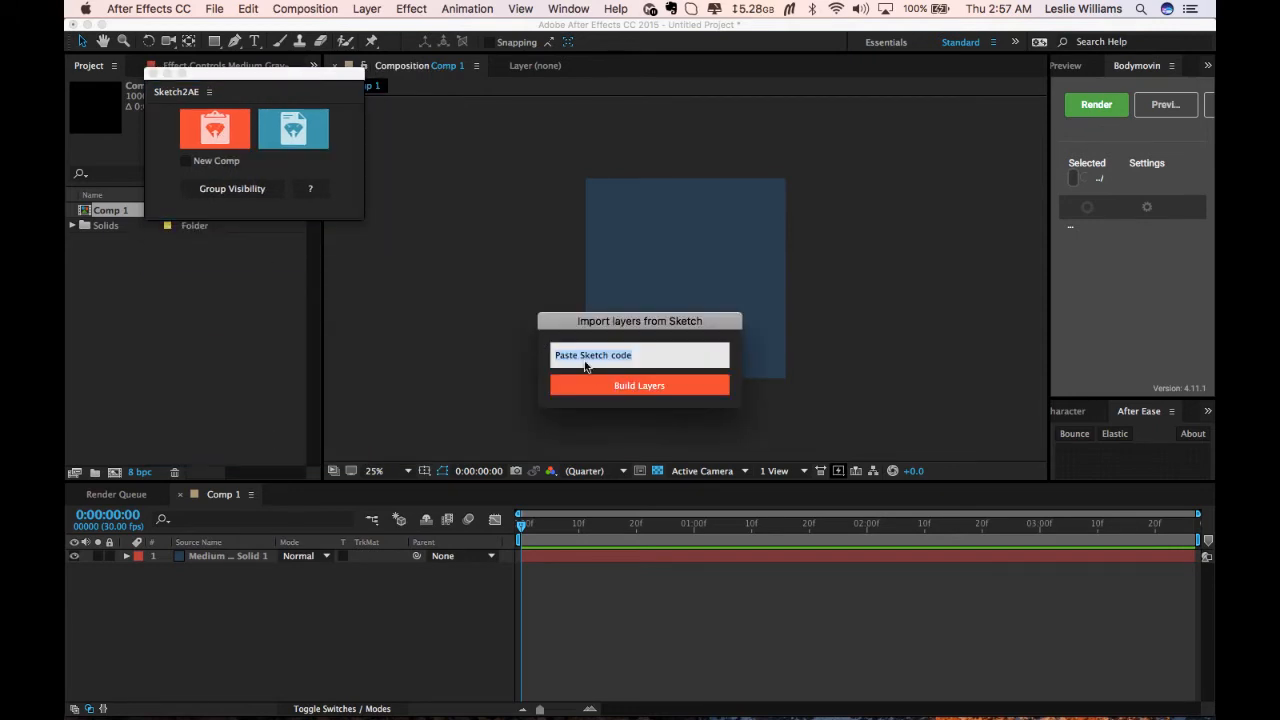
Build the layers from the pasted Sketch code into the composition.
left_click(605, 386)
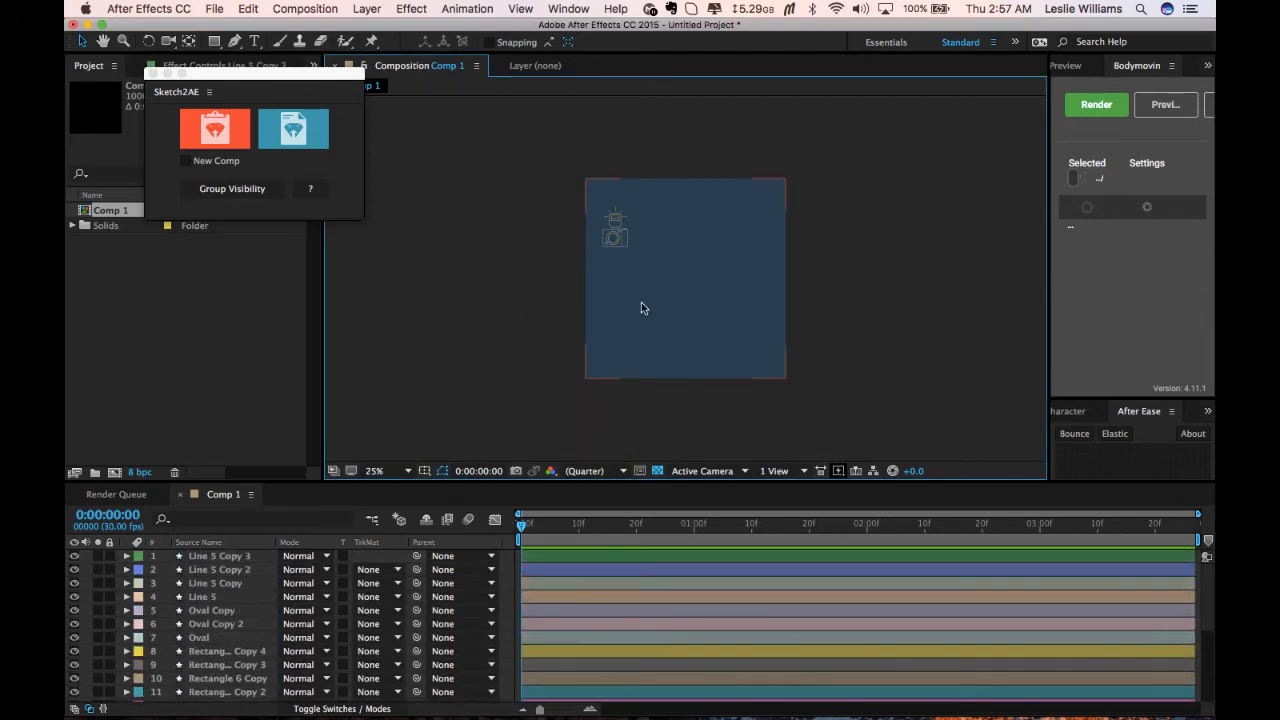
left_click(616, 234)
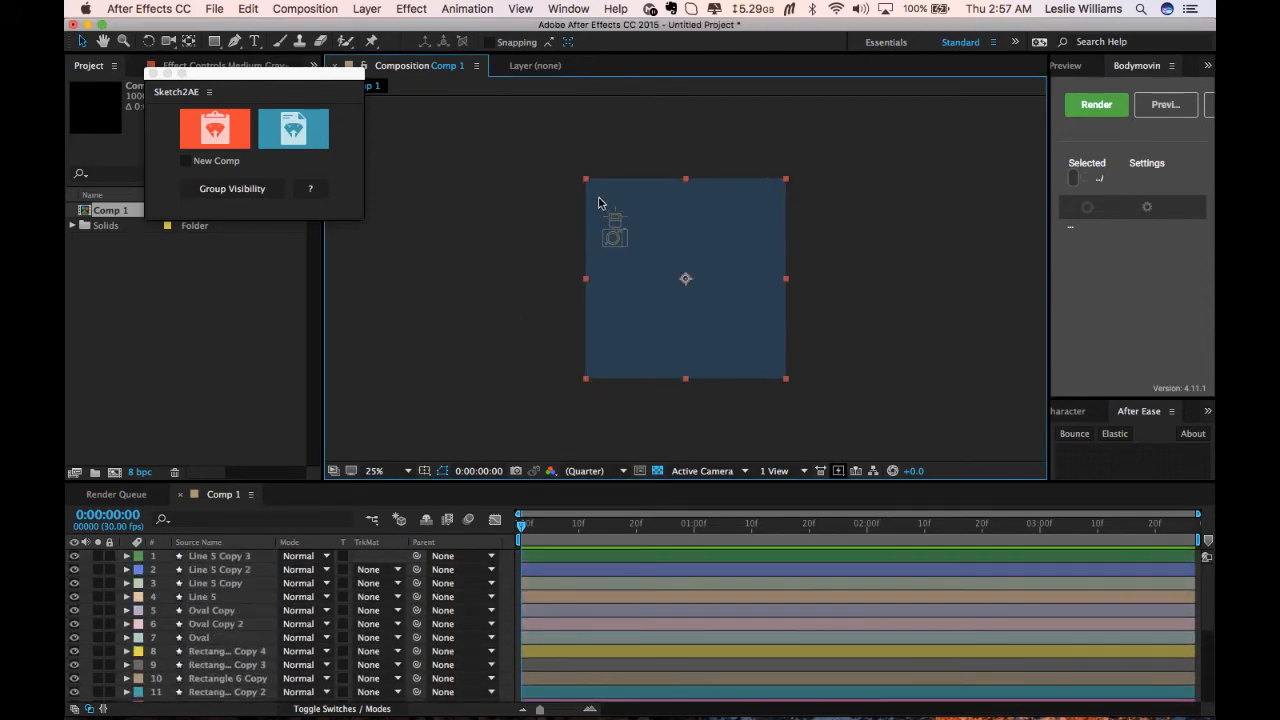
scroll(618, 230, "up", 3)
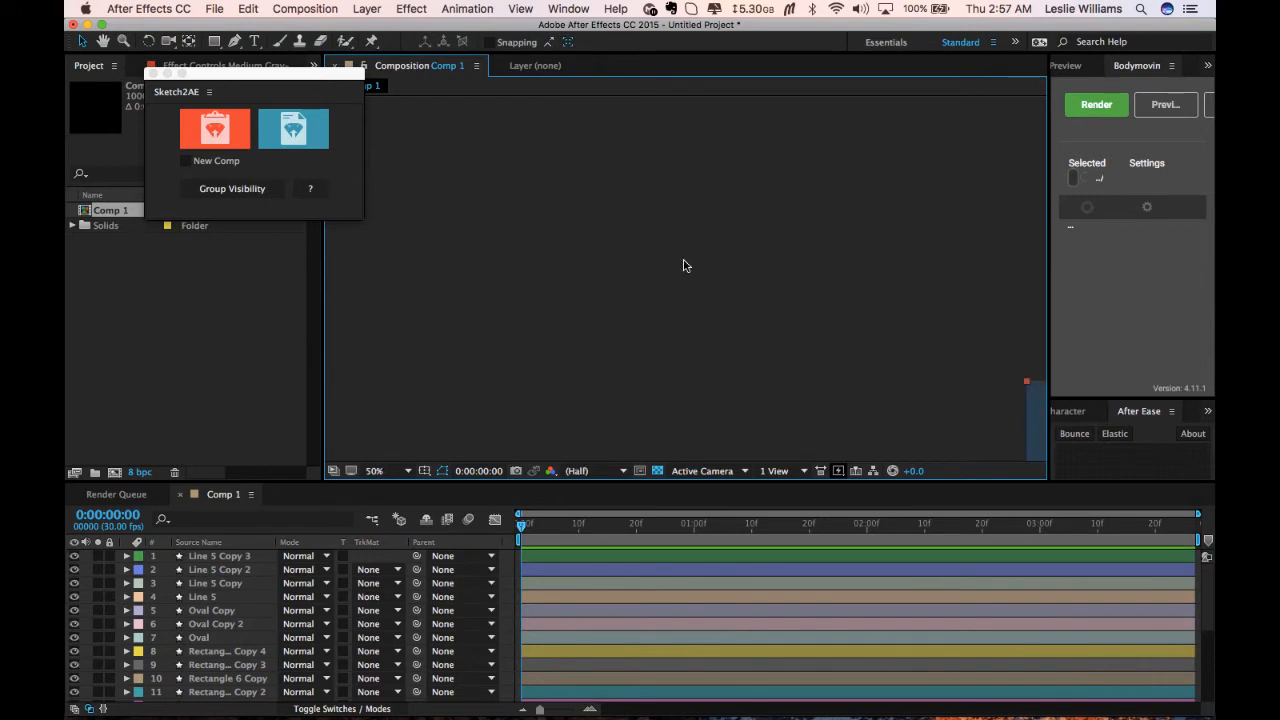
scroll(684, 265, "down", 4)
left_click(406, 466)
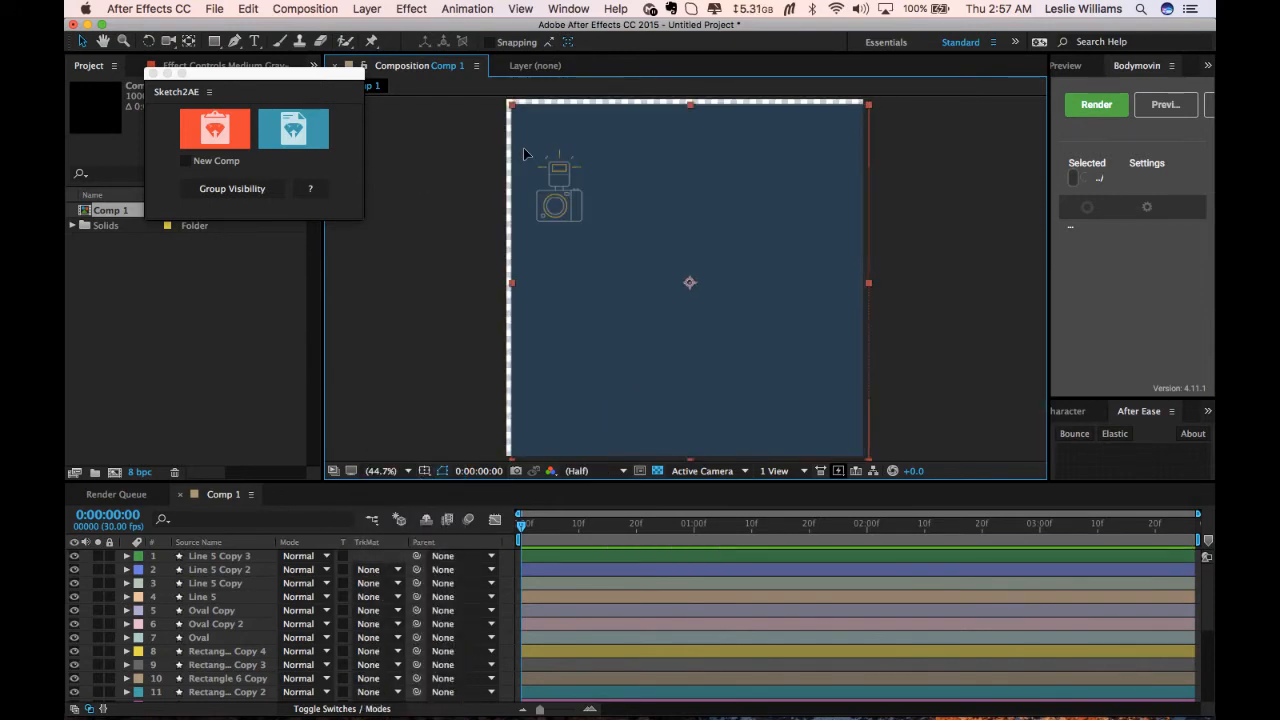
Lock the background solid layer at the bottom of the layer stack.
left_click(525, 147)
scroll(420, 567, "down", 4)
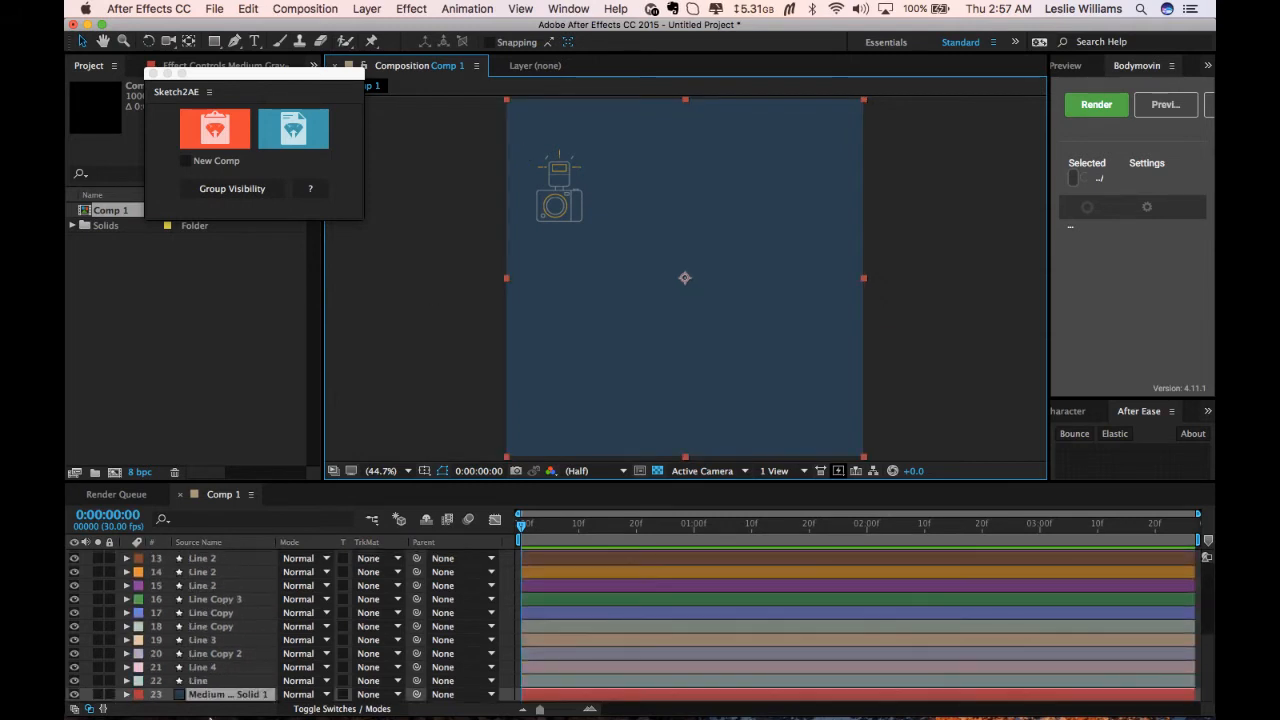
left_click(109, 694)
Select all the icon layers and move the camera icon to the centre of the composition.
left_click_drag(508, 128, 612, 236)
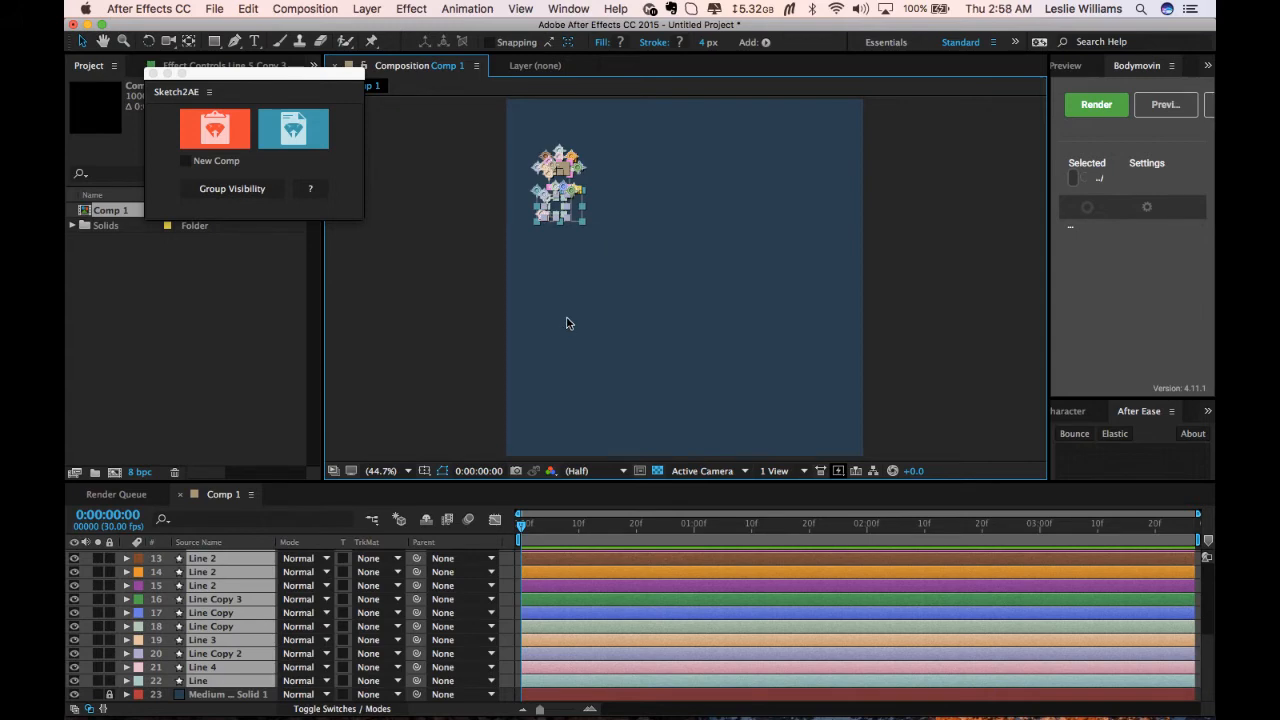
key("period")
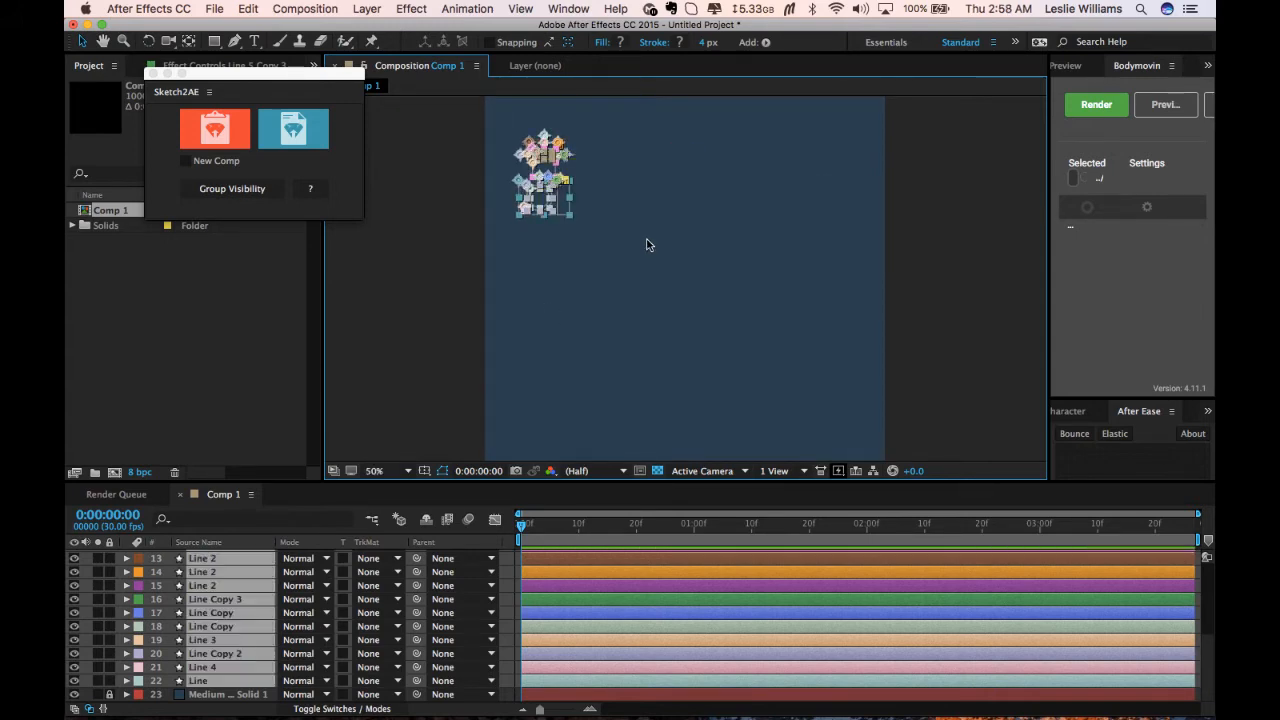
left_click_drag(537, 170, 677, 300)
key("period")
key("period")
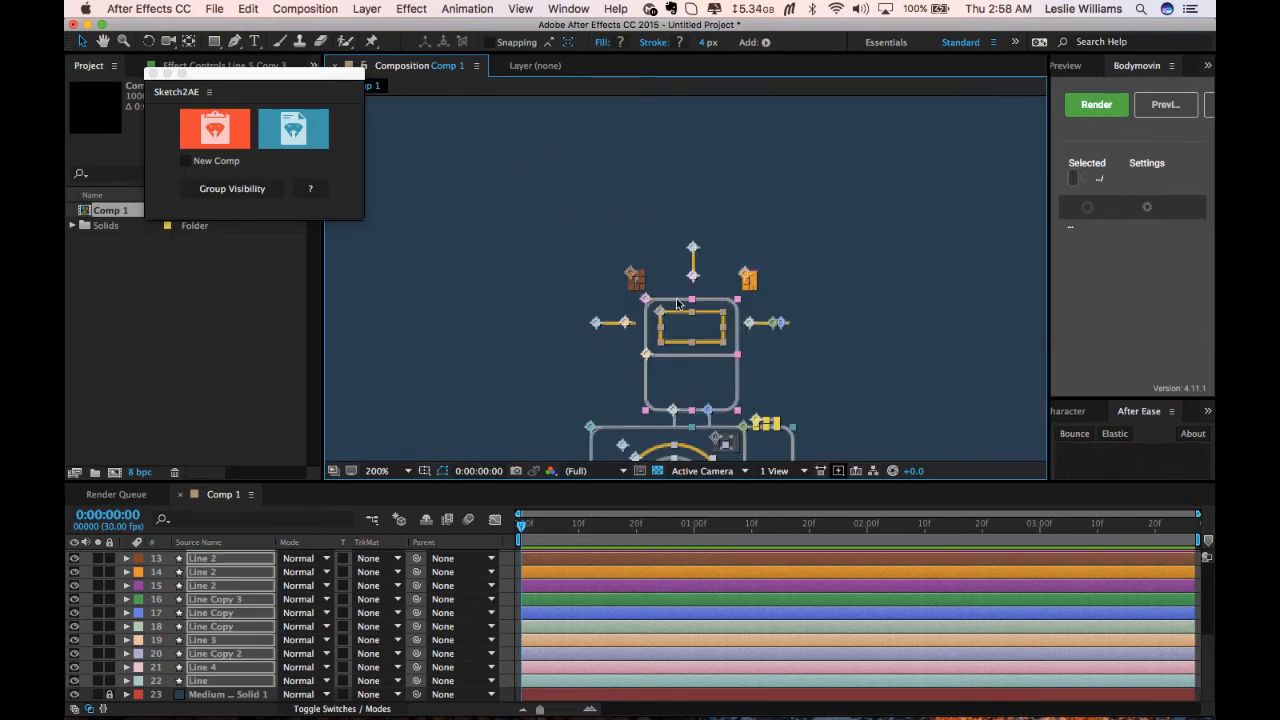
key("comma")
left_click(761, 329)
left_click_drag(764, 331, 699, 258)
Open the Preview panel and switch the lower docked panel to Motion 2.
left_click(1079, 66)
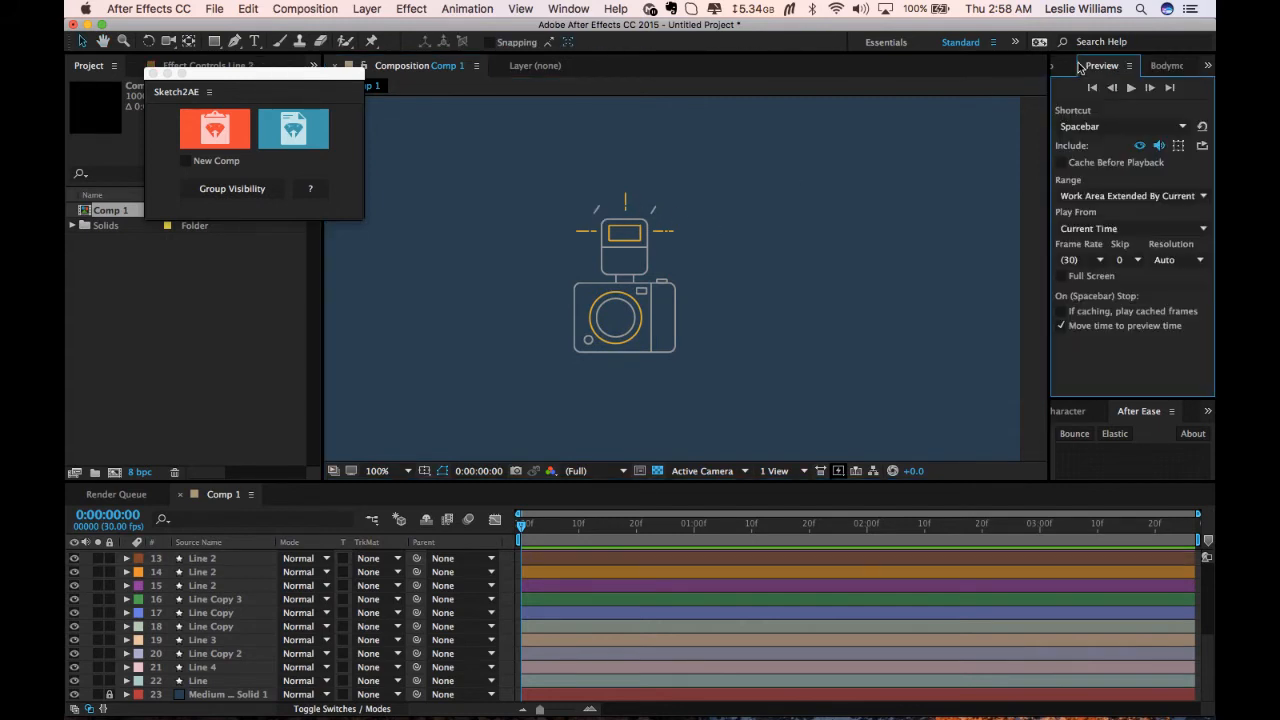
left_click_drag(1110, 404, 1090, 215)
left_click(1207, 225)
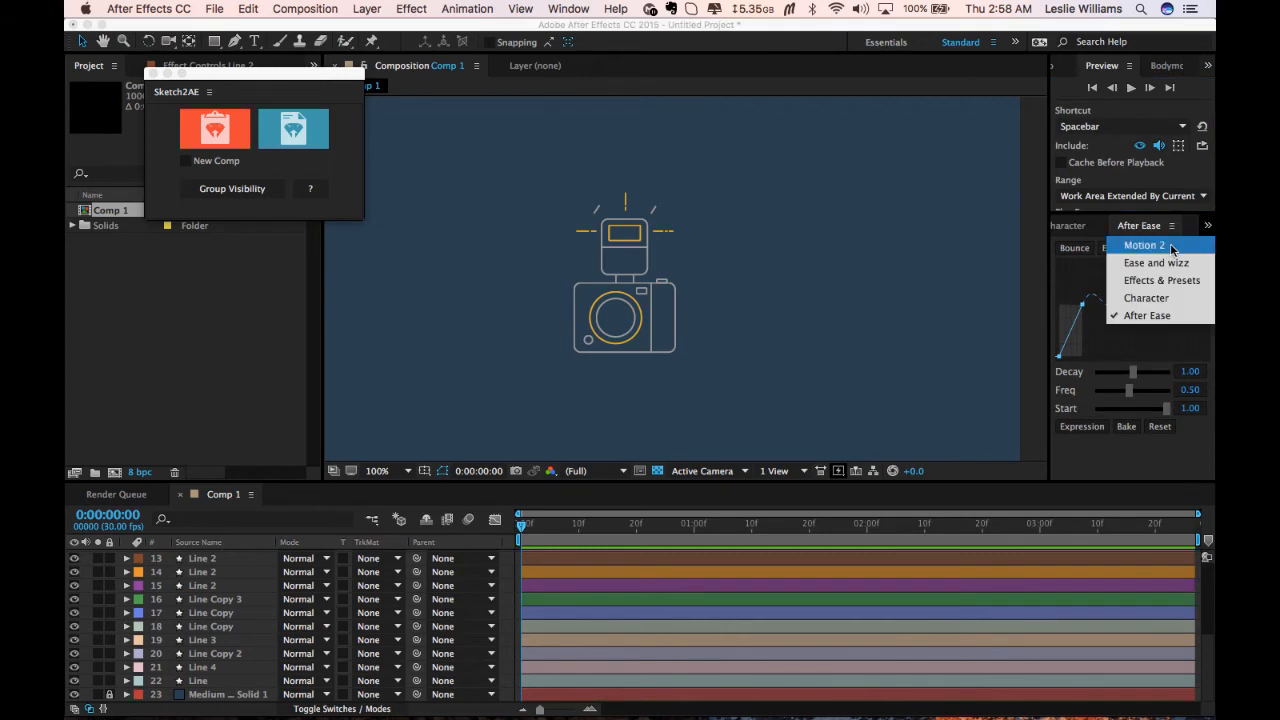
left_click(1168, 251)
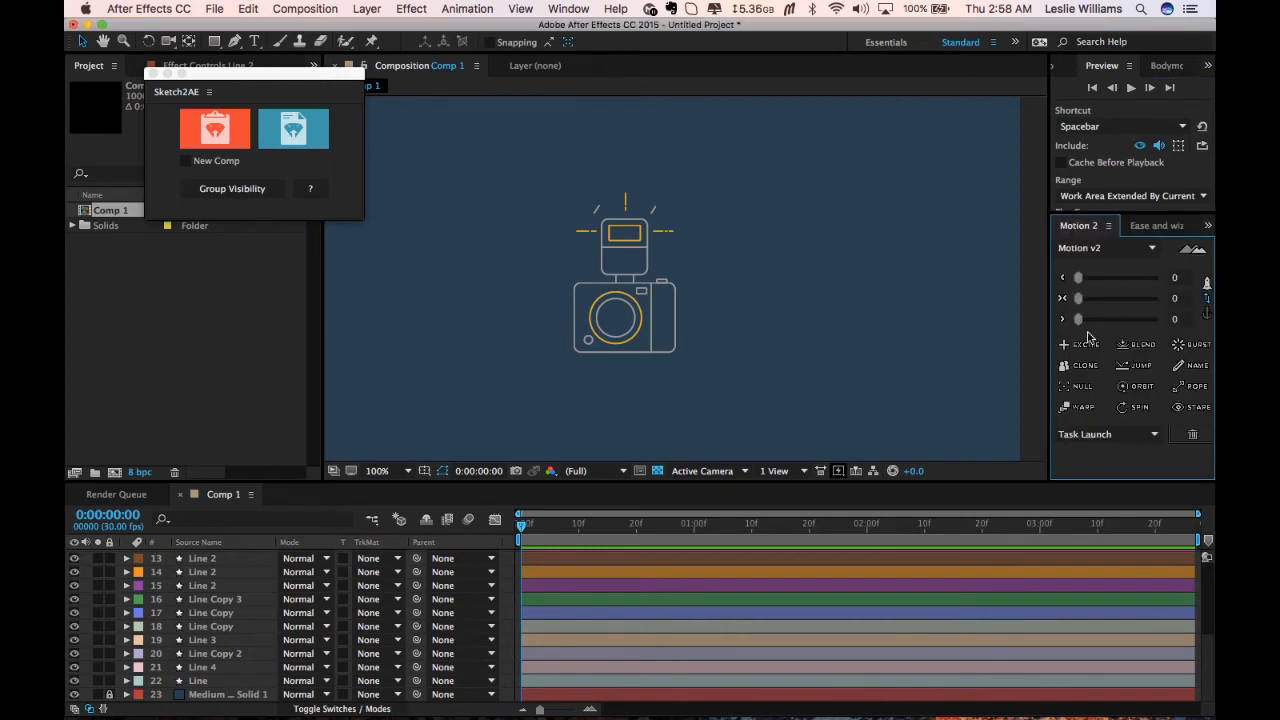
Select the flash rectangle and centre its anchor point with Motion 2's anchor controls.
left_click(624, 244)
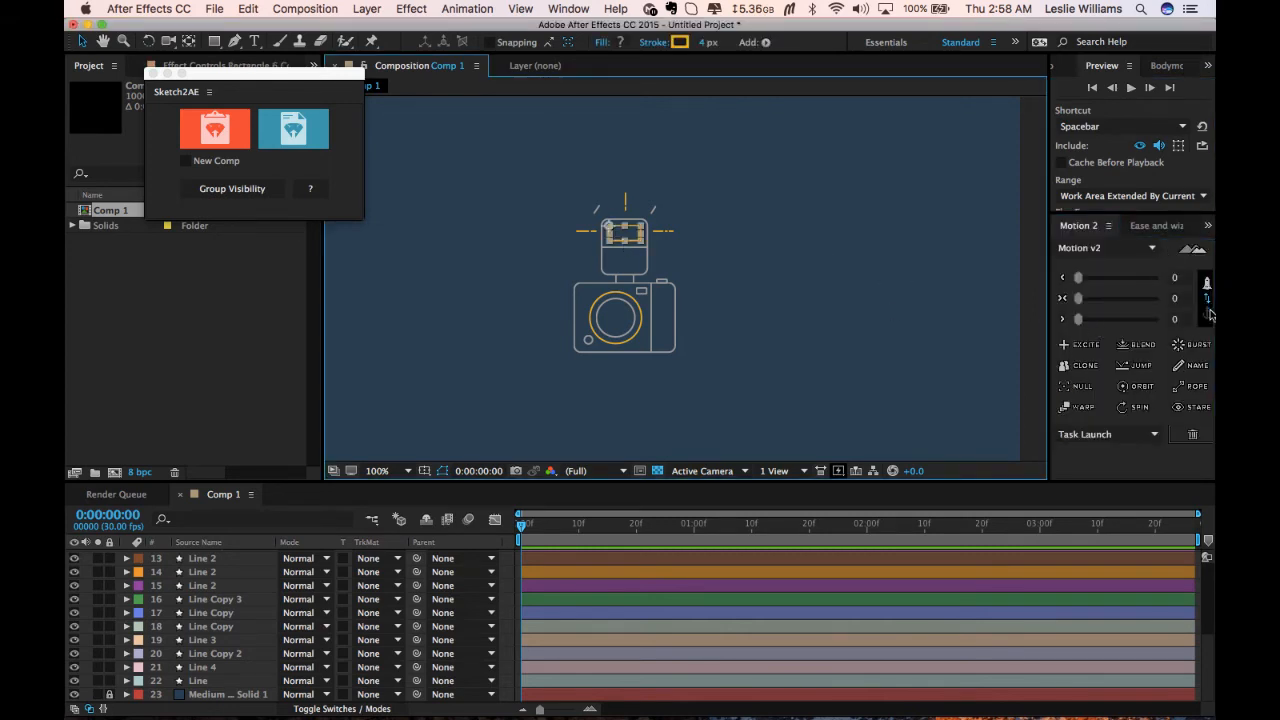
left_click(1164, 299)
left_click(764, 302)
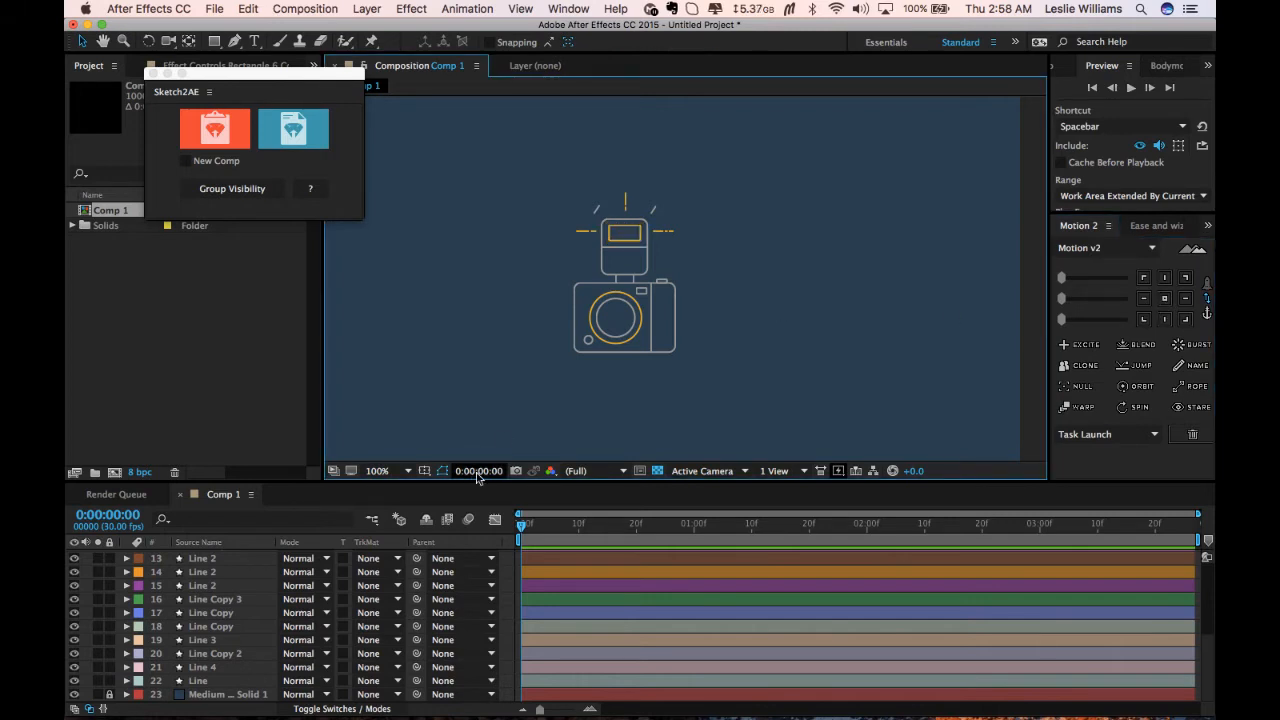
Rotate the stray upper-left flash ray so it angles outward, and centre its anchor point.
left_click_drag(478, 483, 480, 404)
left_click(598, 172)
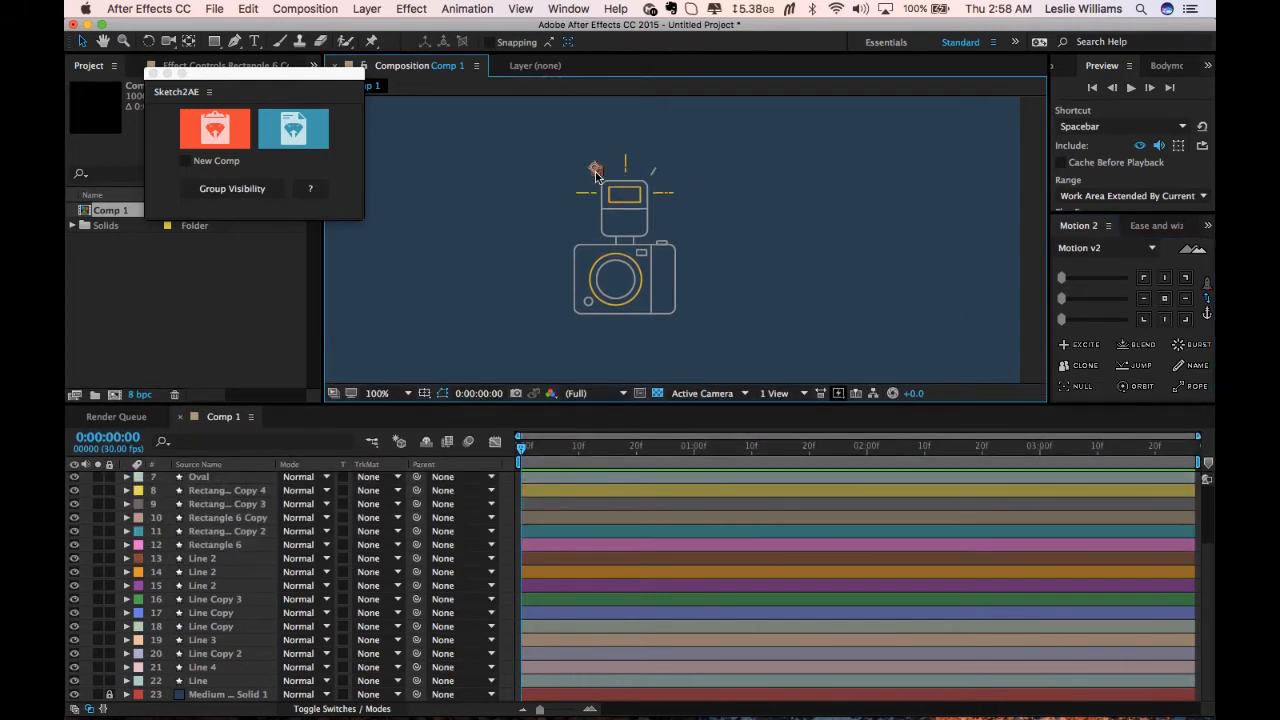
key(".")
key("space")
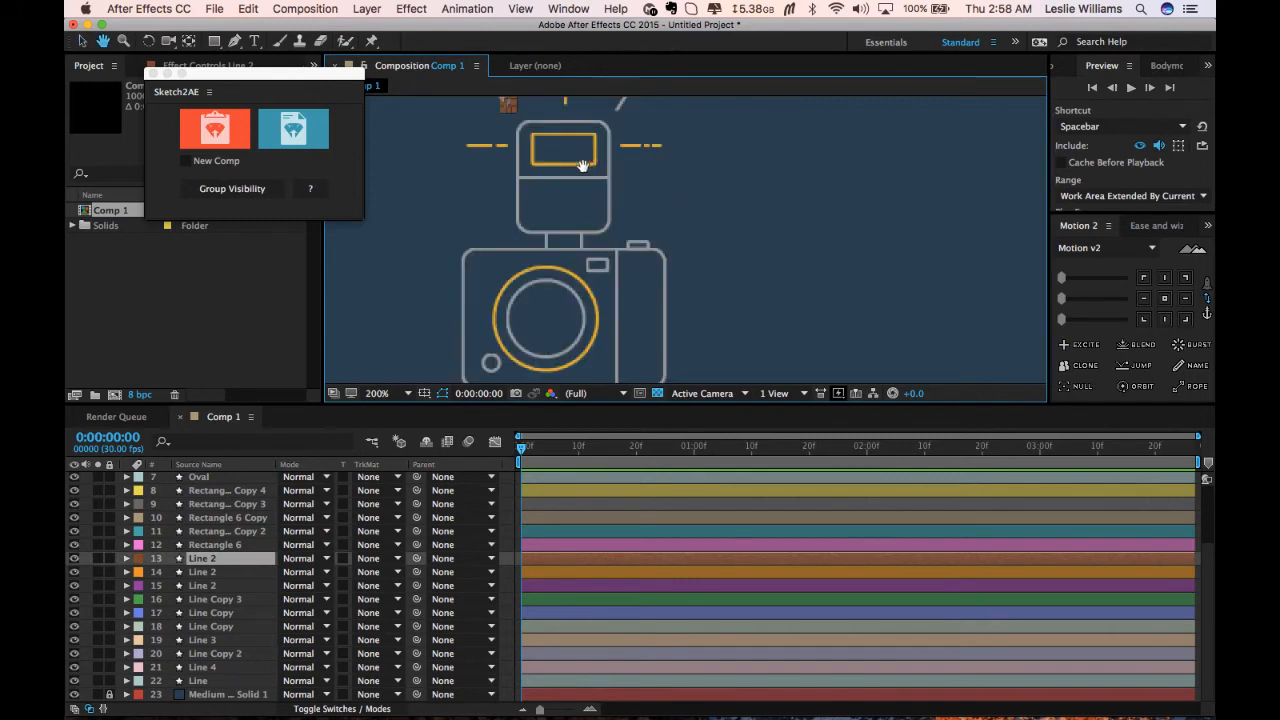
left_click_drag(581, 164, 646, 281)
key("z")
left_click_drag(508, 188, 625, 276)
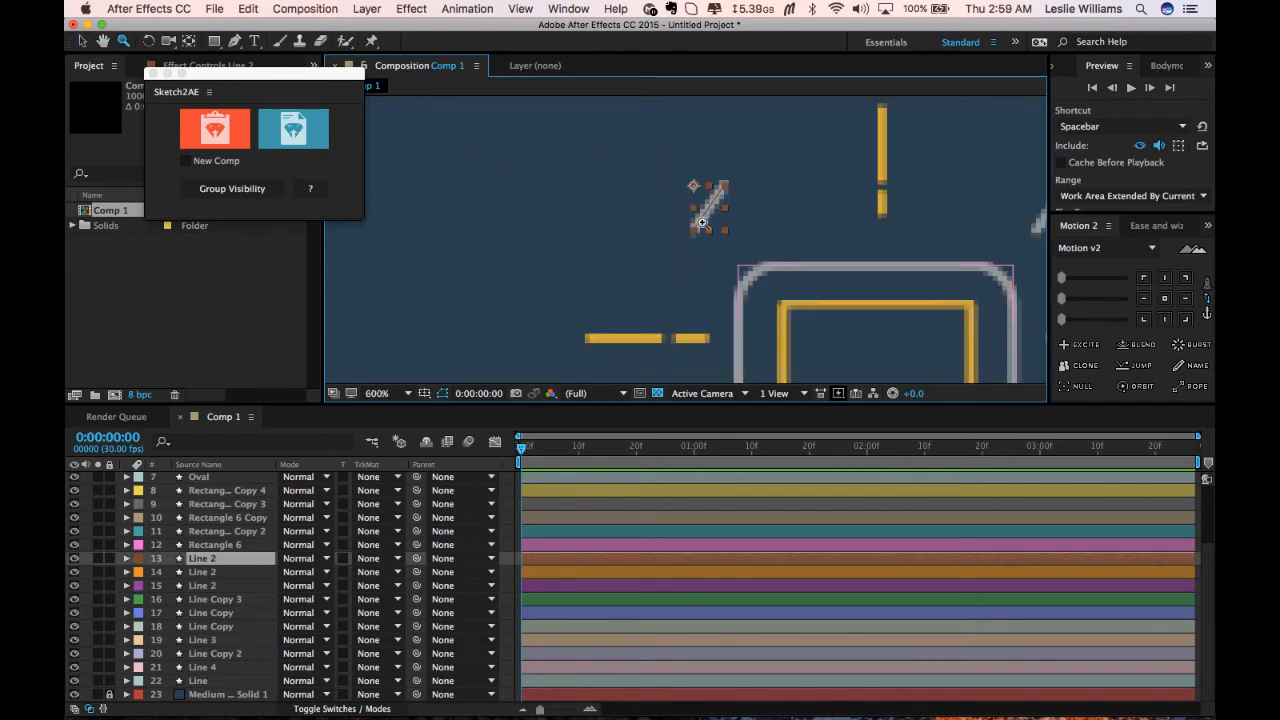
key("v")
key("w")
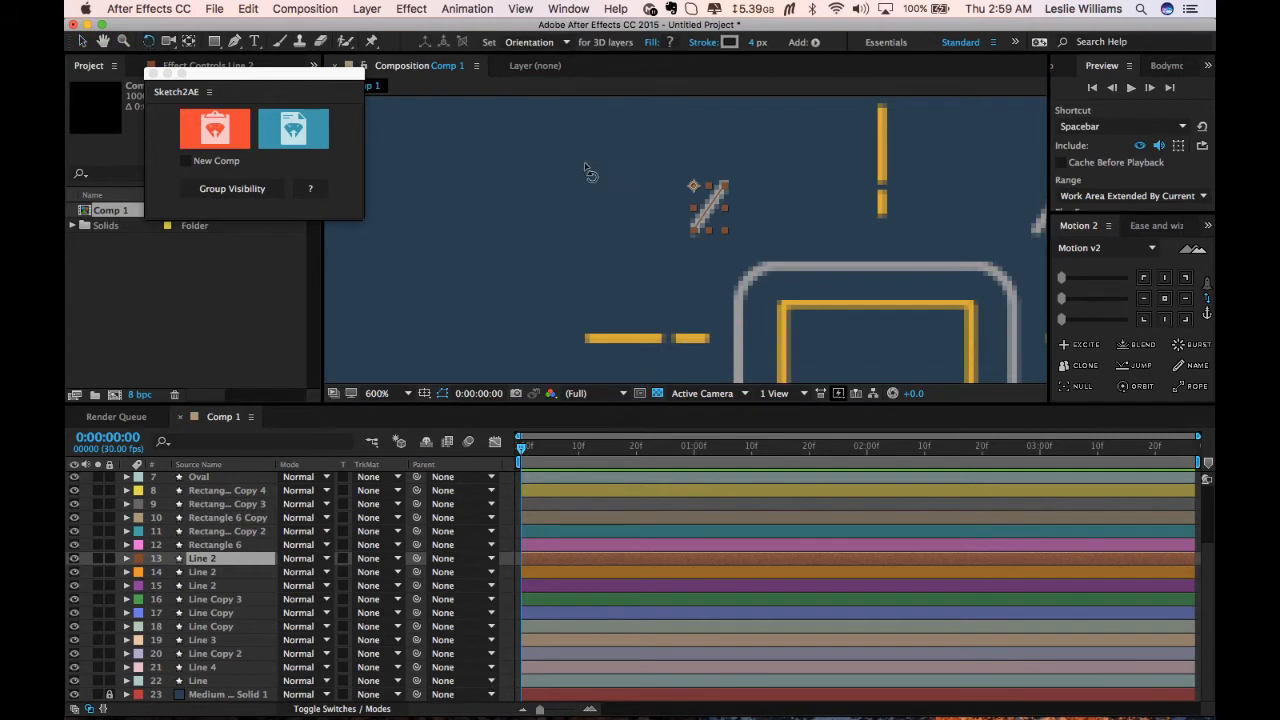
left_click_drag(731, 196, 748, 176)
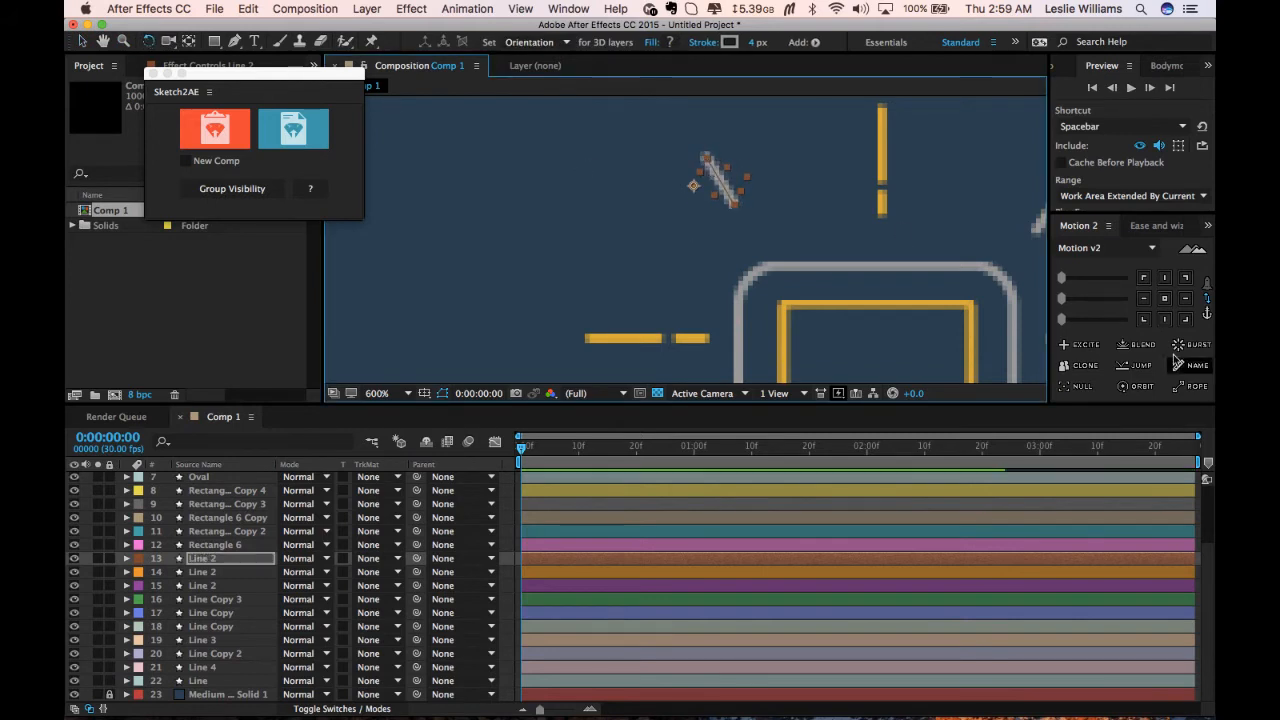
left_click(1165, 300)
Move the upper-left flash ray down beside the flash, matching the right-hand ray.
key("v")
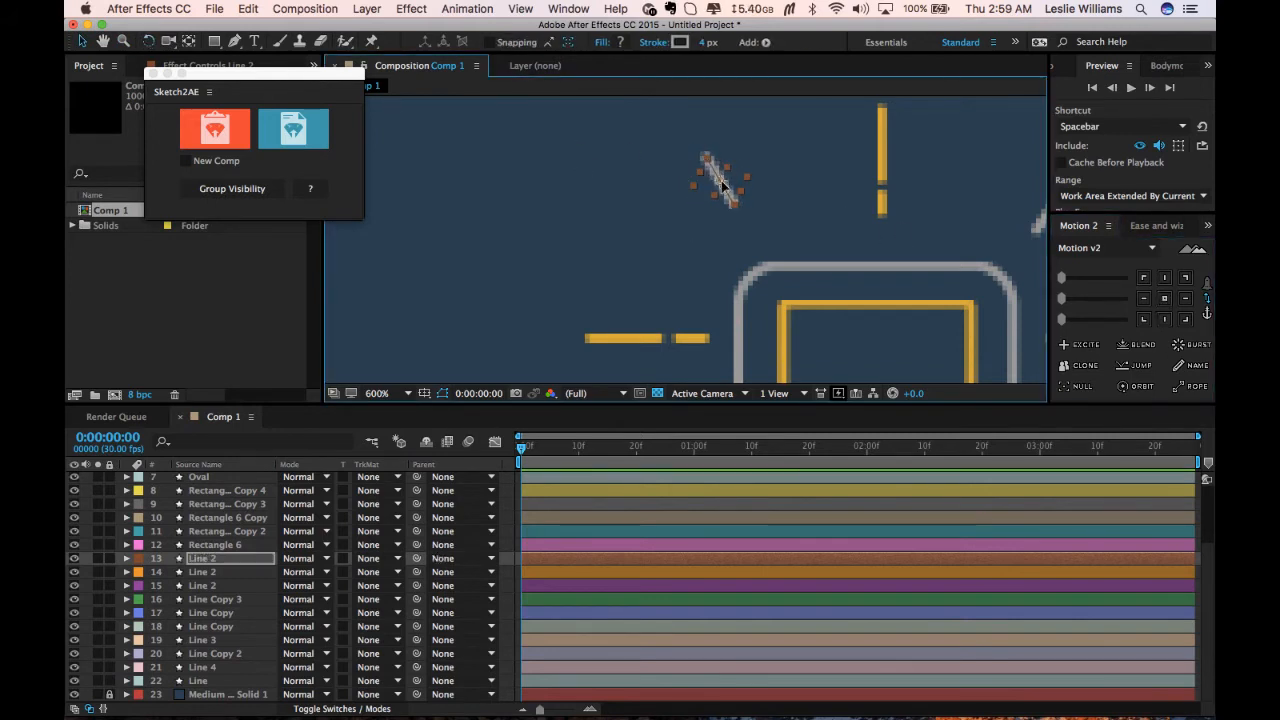
left_click_drag(723, 186, 704, 241)
key("w")
key("v")
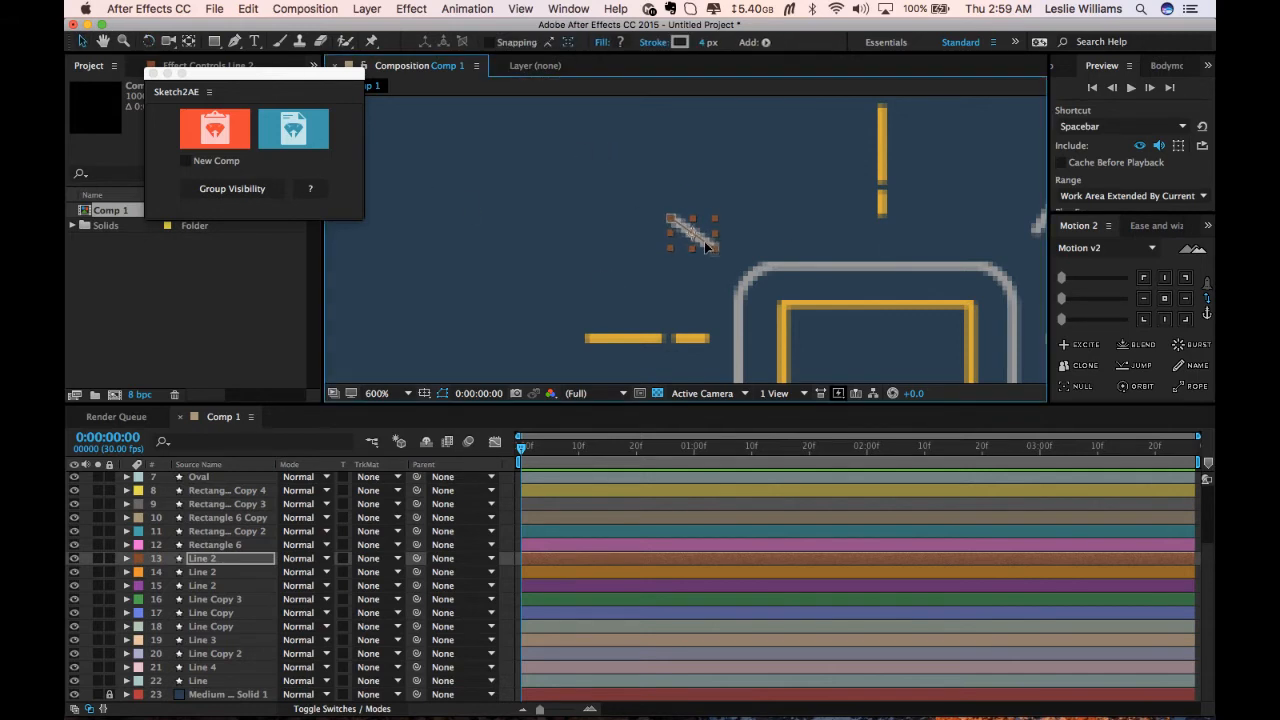
left_click(632, 282)
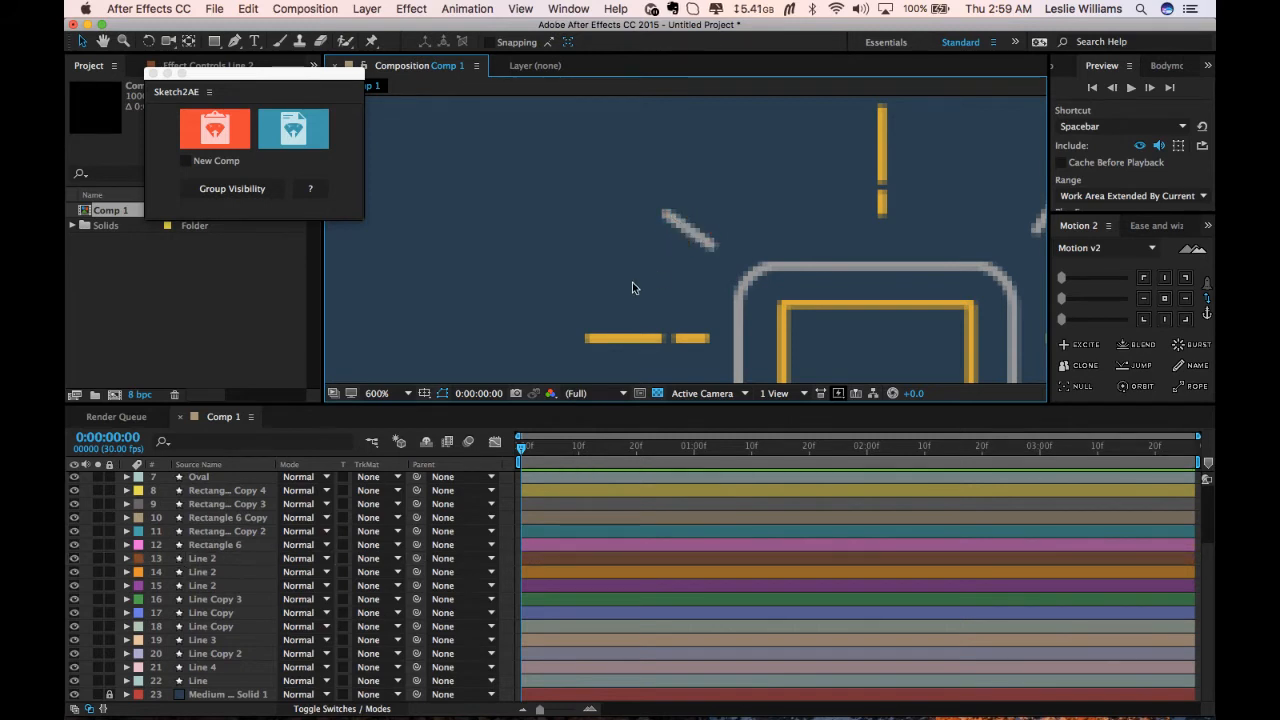
Compare the left and right angled rays above the flash up close.
key("/")
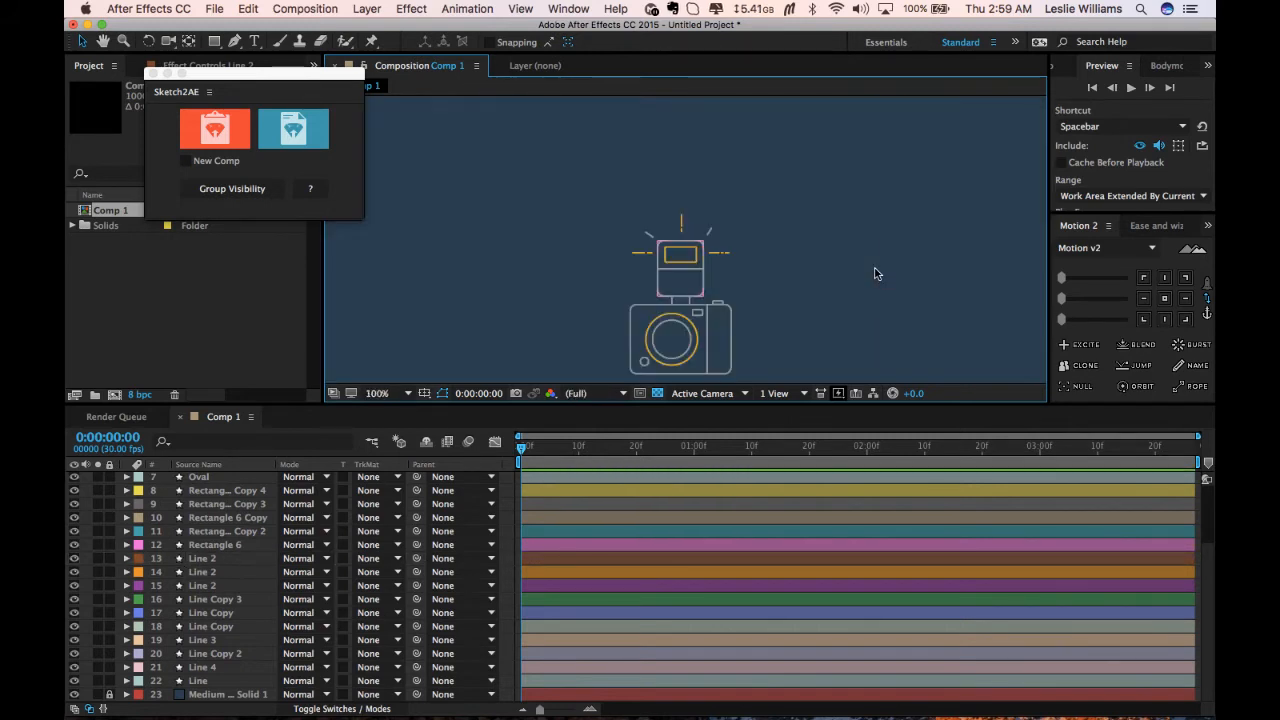
key("period")
key("period")
key("period")
left_click(538, 217)
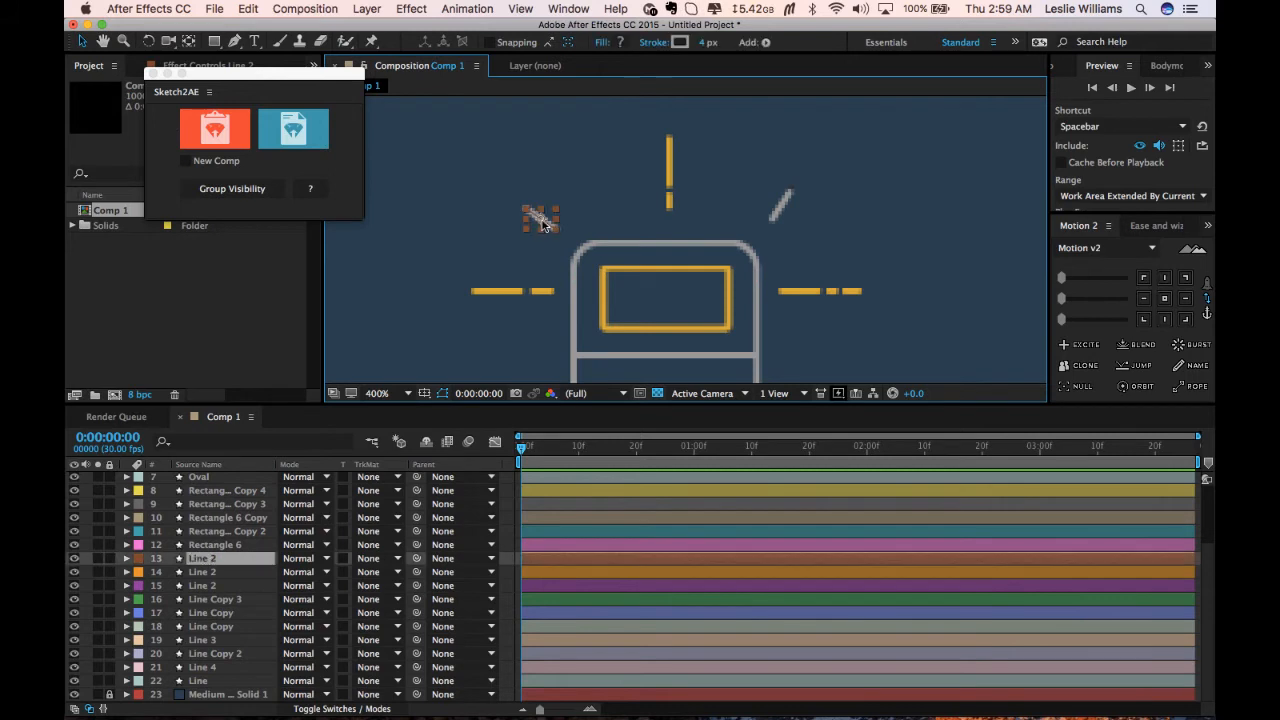
left_click(788, 194)
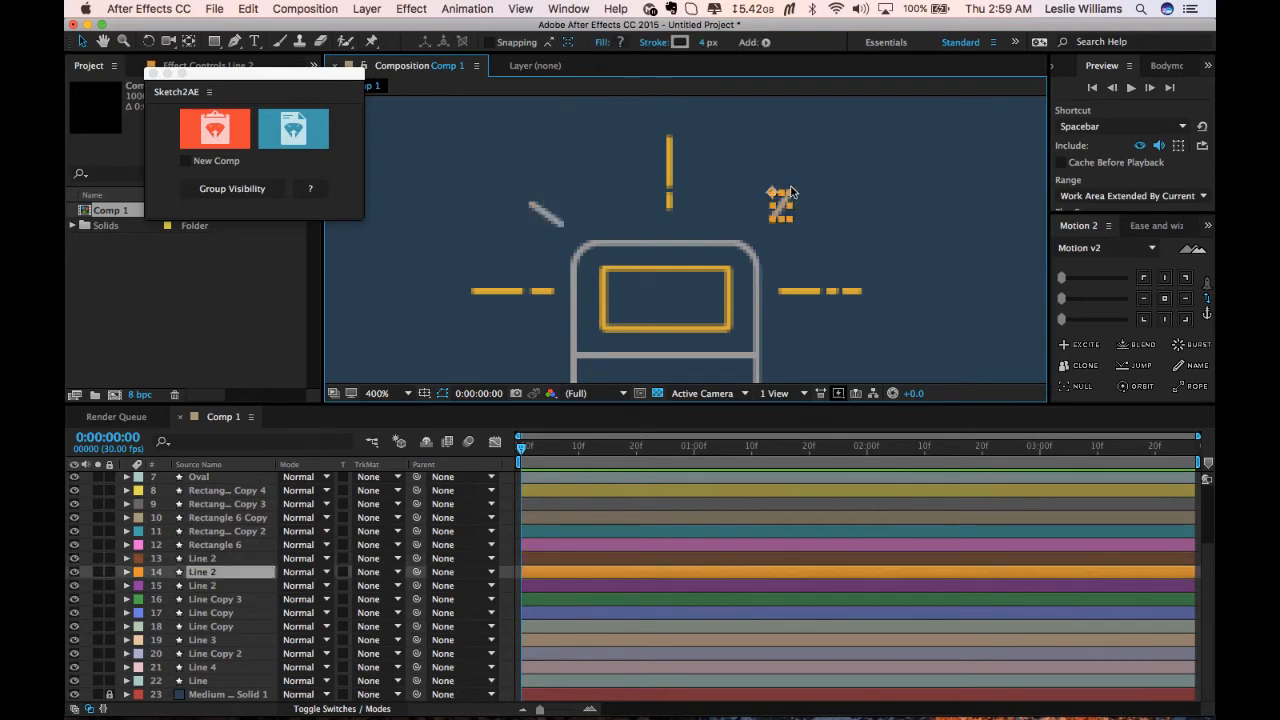
left_click(806, 184)
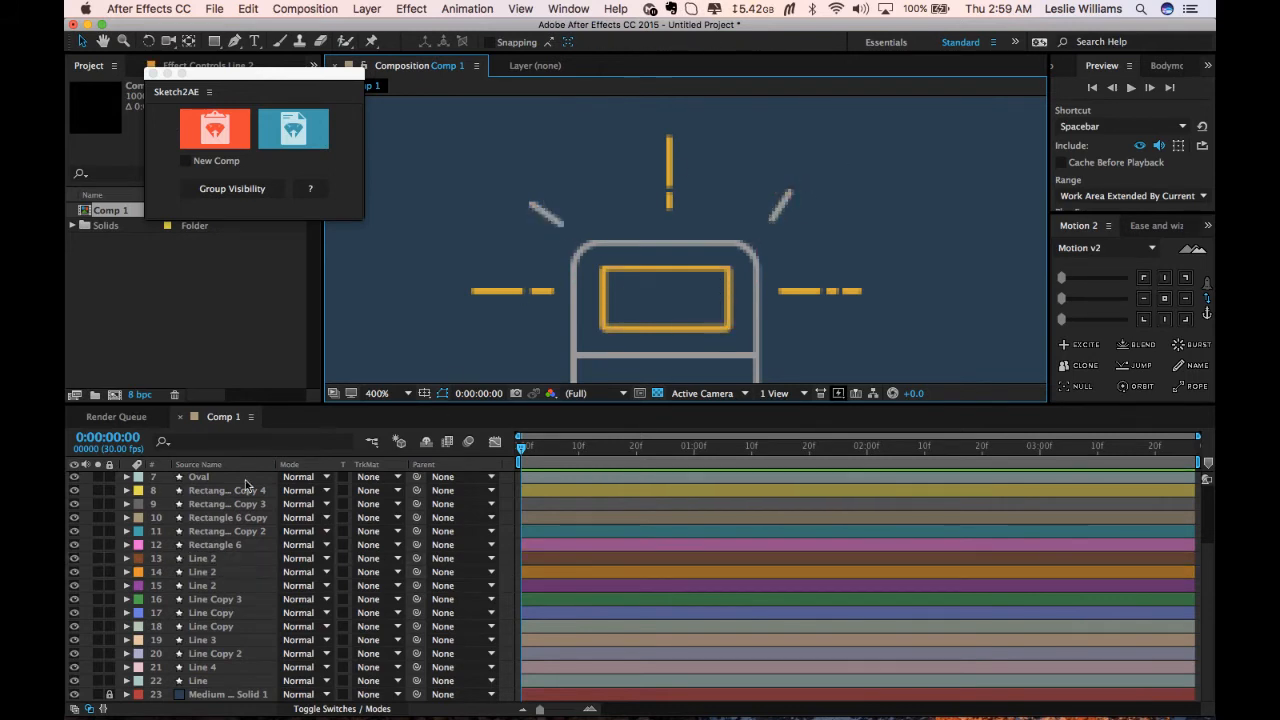
Select all the icon shape layers and expand their properties.
scroll(248, 489, "up", 4)
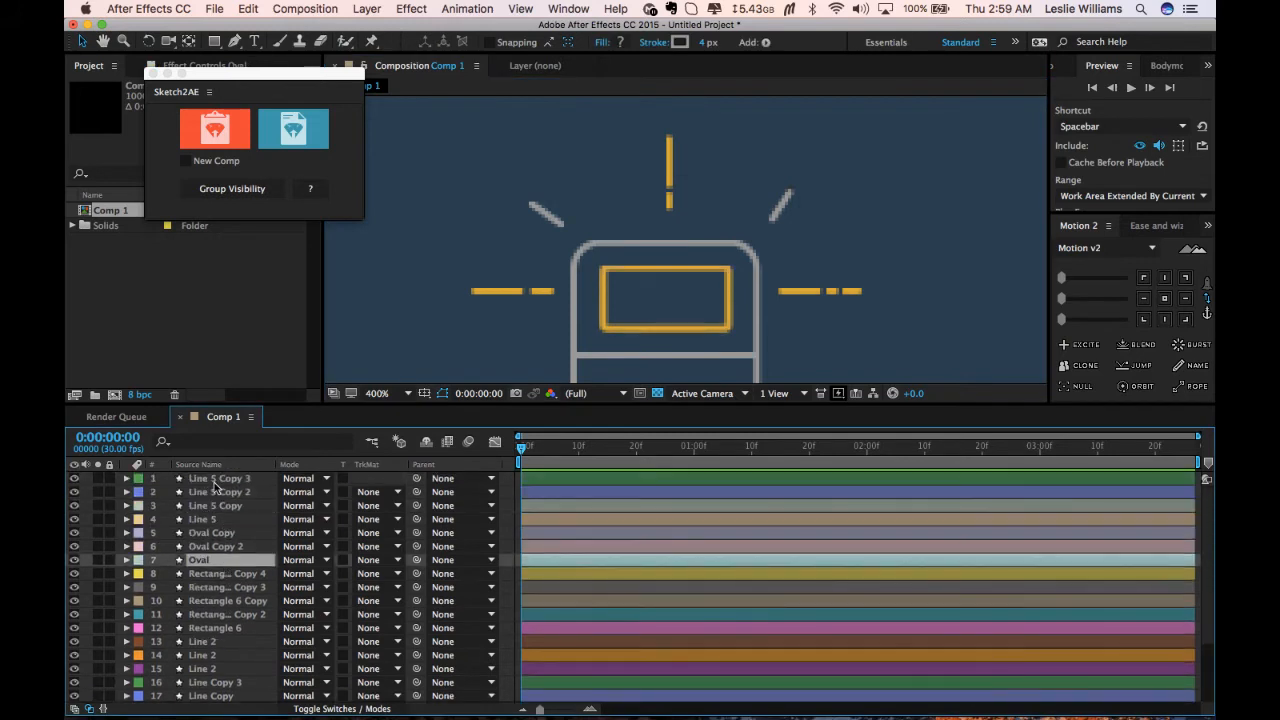
left_click(216, 480)
scroll(238, 528, "down", 3)
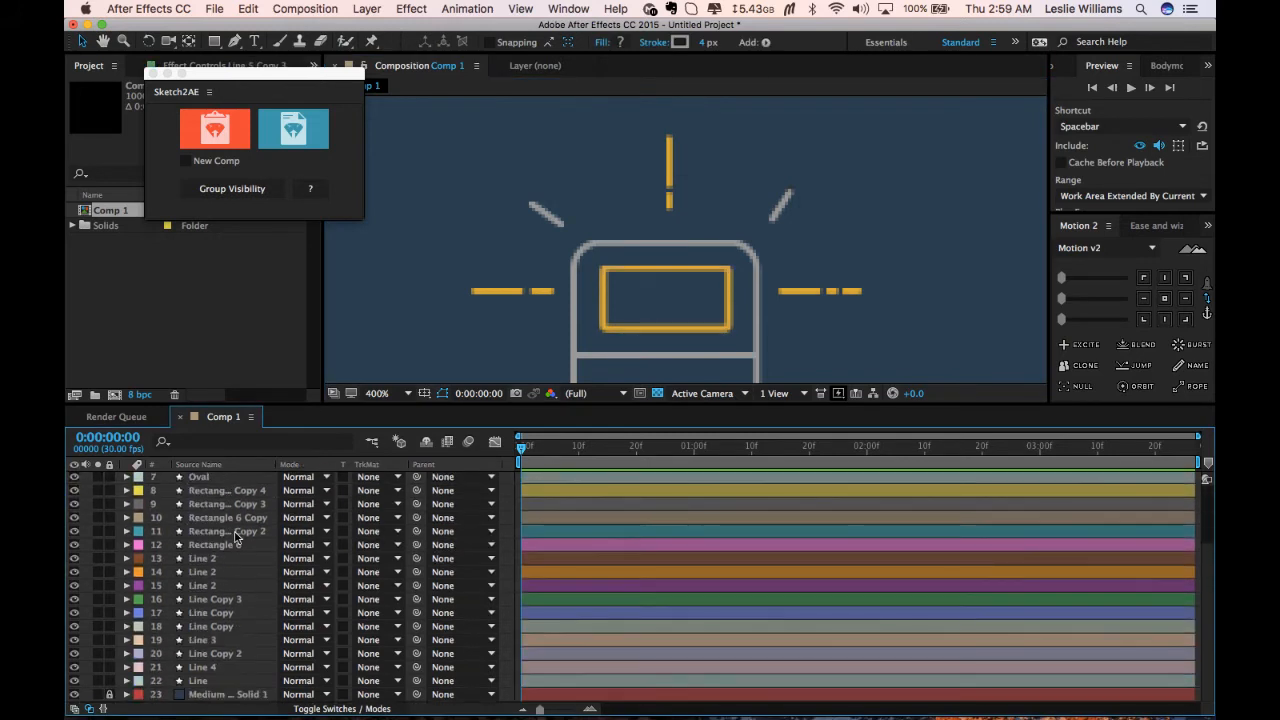
left_click(222, 682, "shift")
left_click(128, 681)
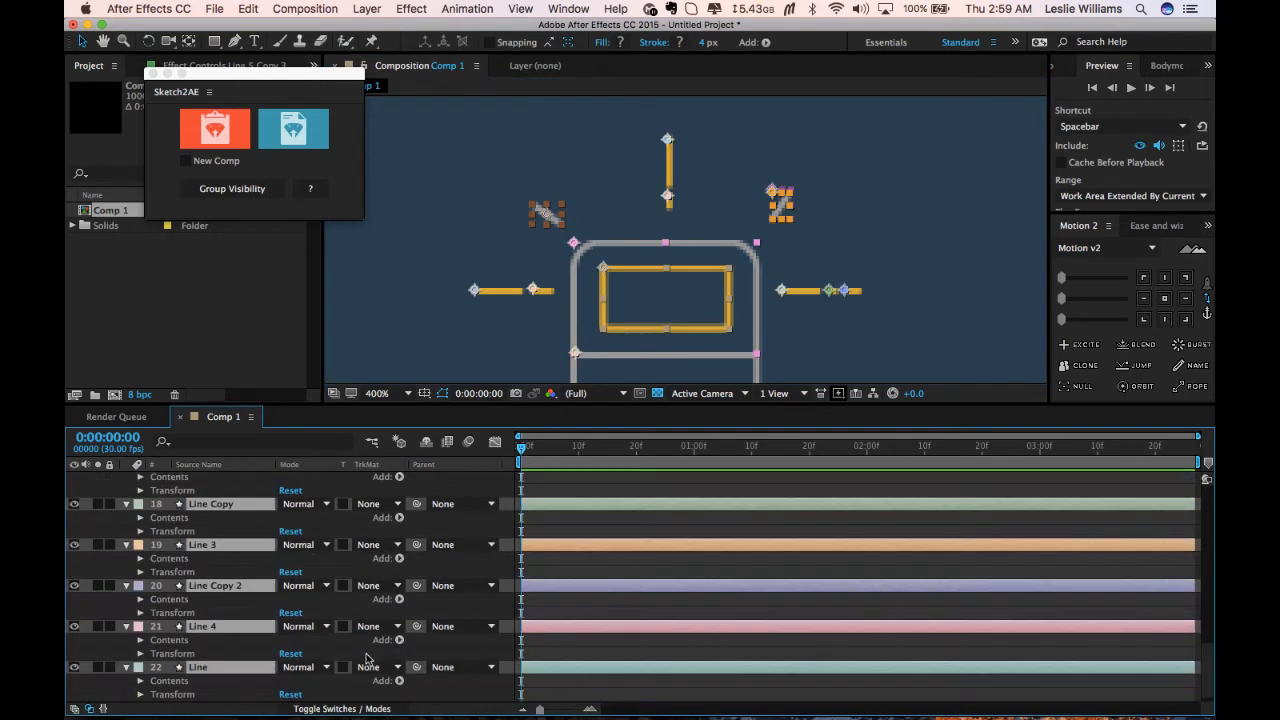
Add a Trim Paths operator to the Line 4 layer's contents and expand it.
left_click(396, 640)
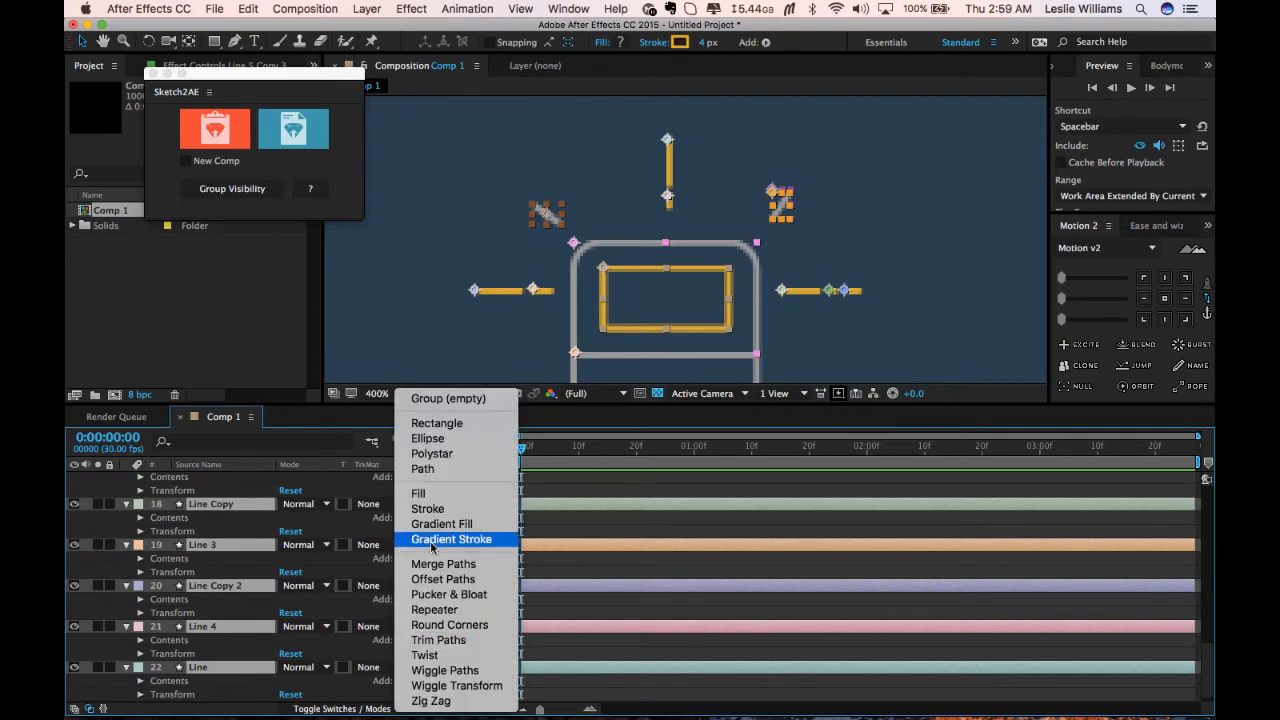
left_click(470, 640)
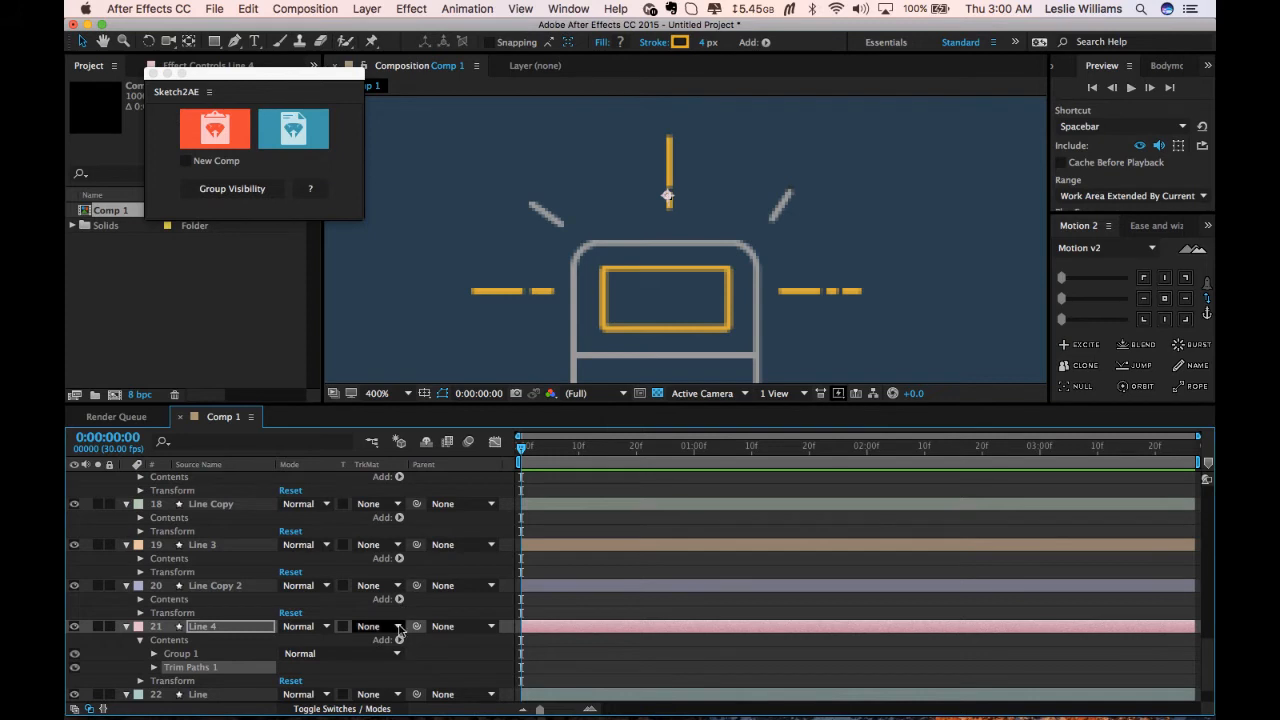
left_click(153, 667)
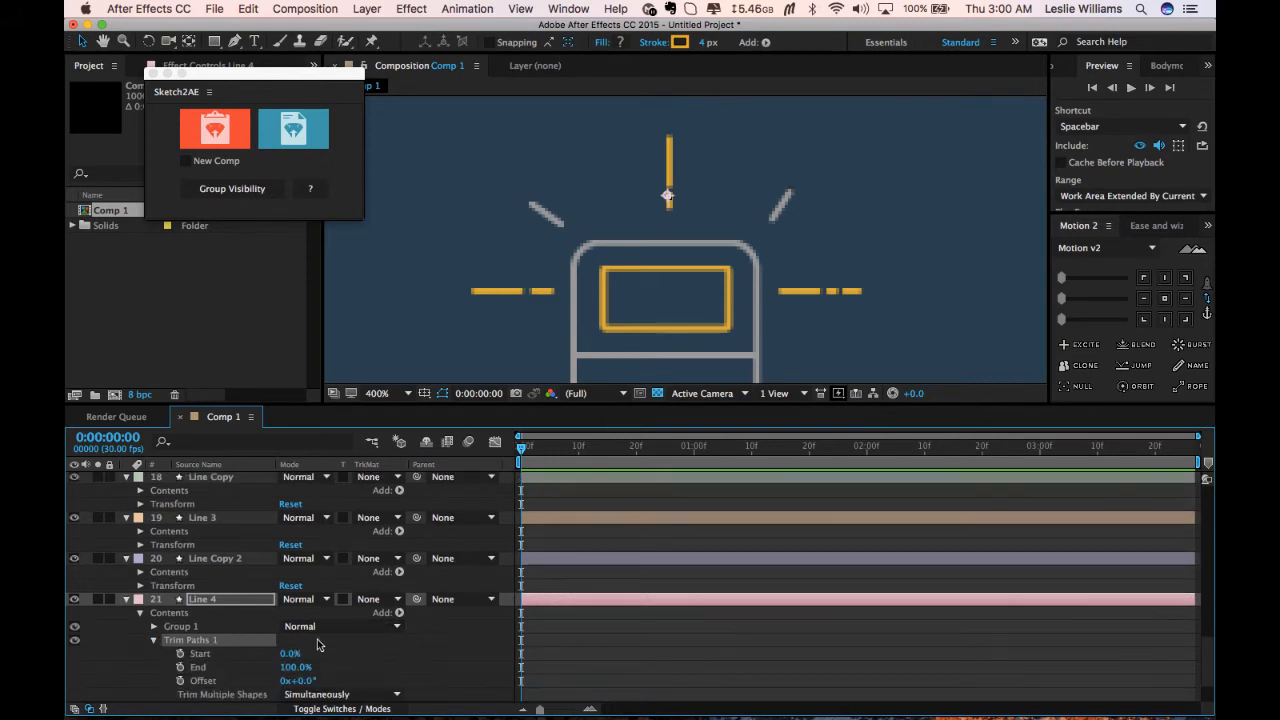
Set keyframes for Line 4's Trim Paths Start and End at the first frame.
left_click(220, 597)
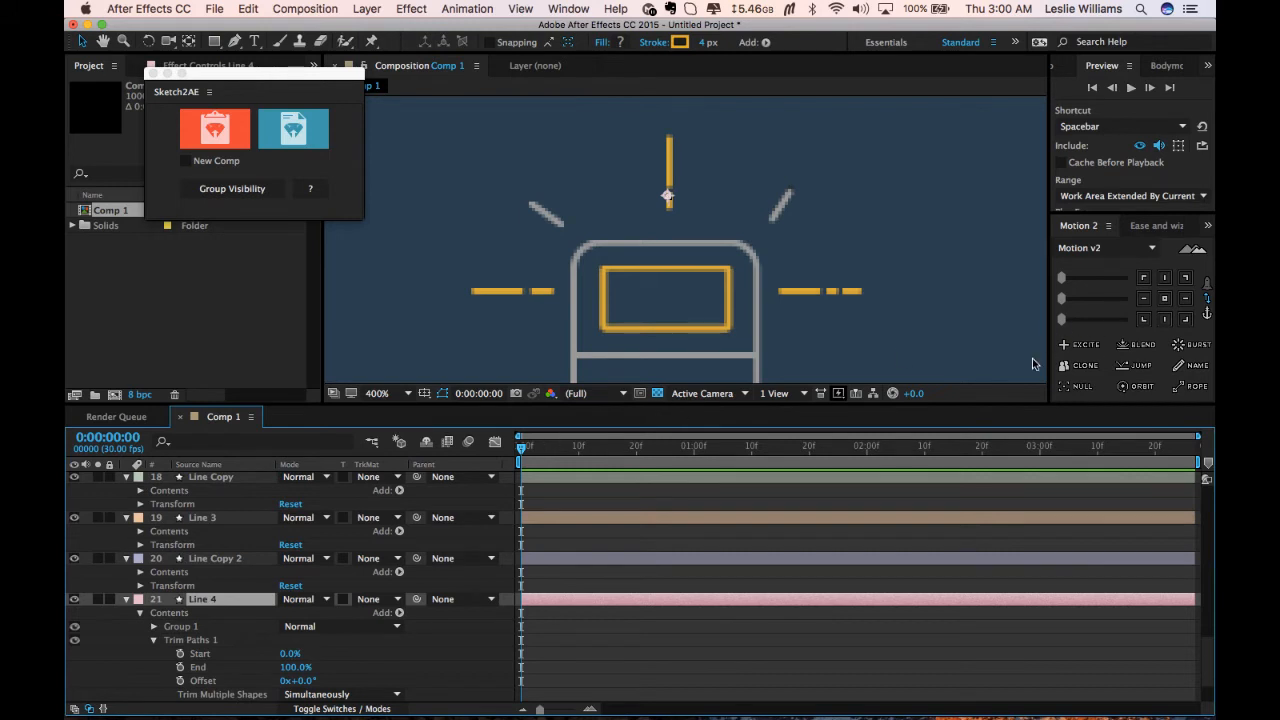
left_click(181, 654)
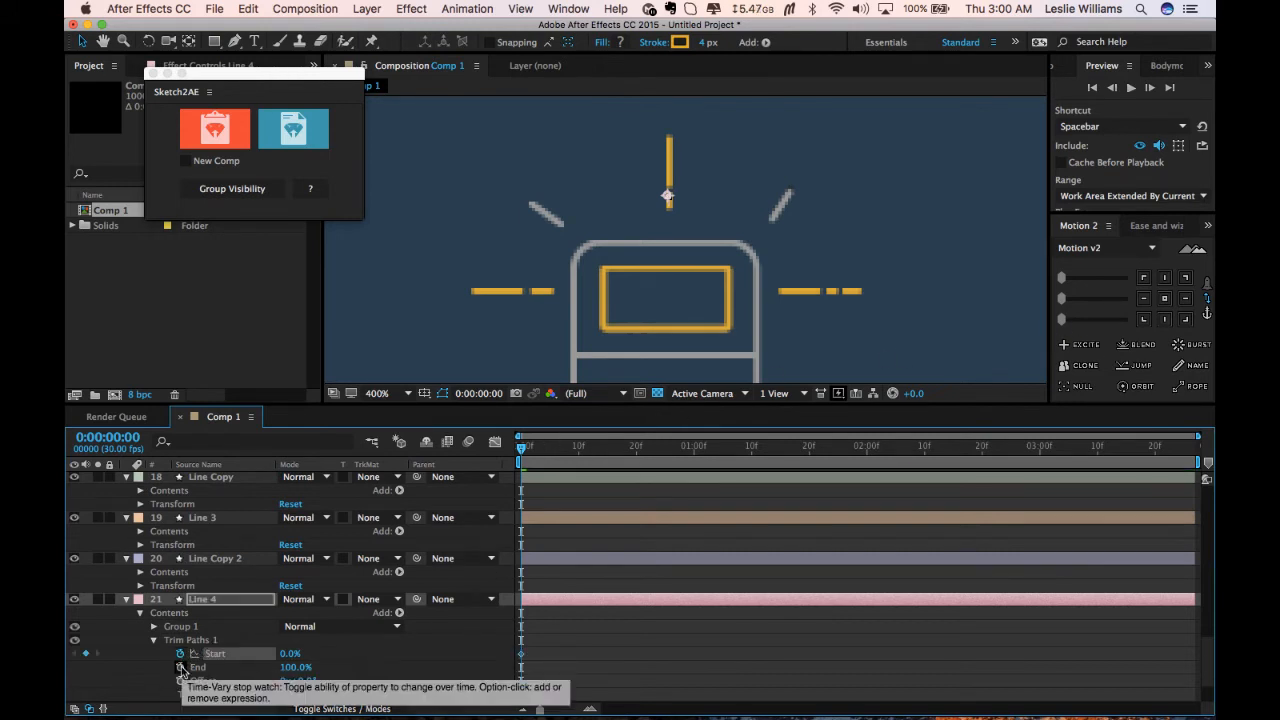
left_click(180, 667)
left_click_drag(523, 449, 578, 449)
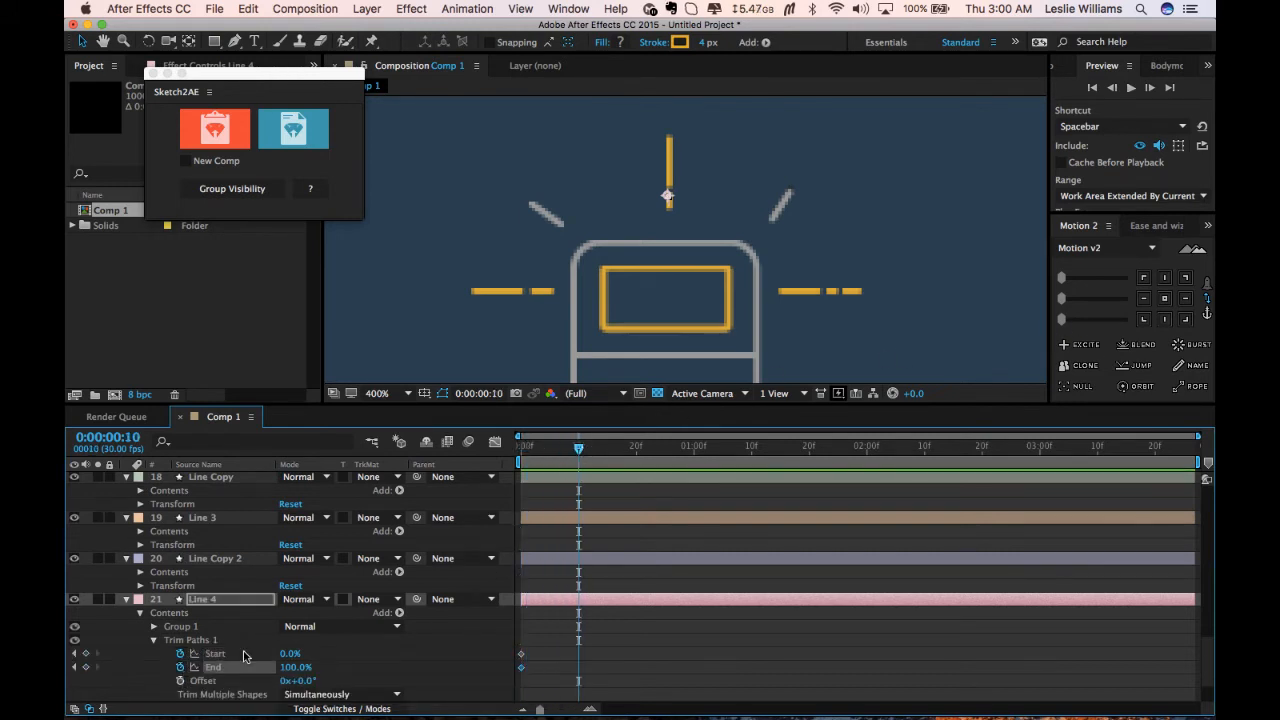
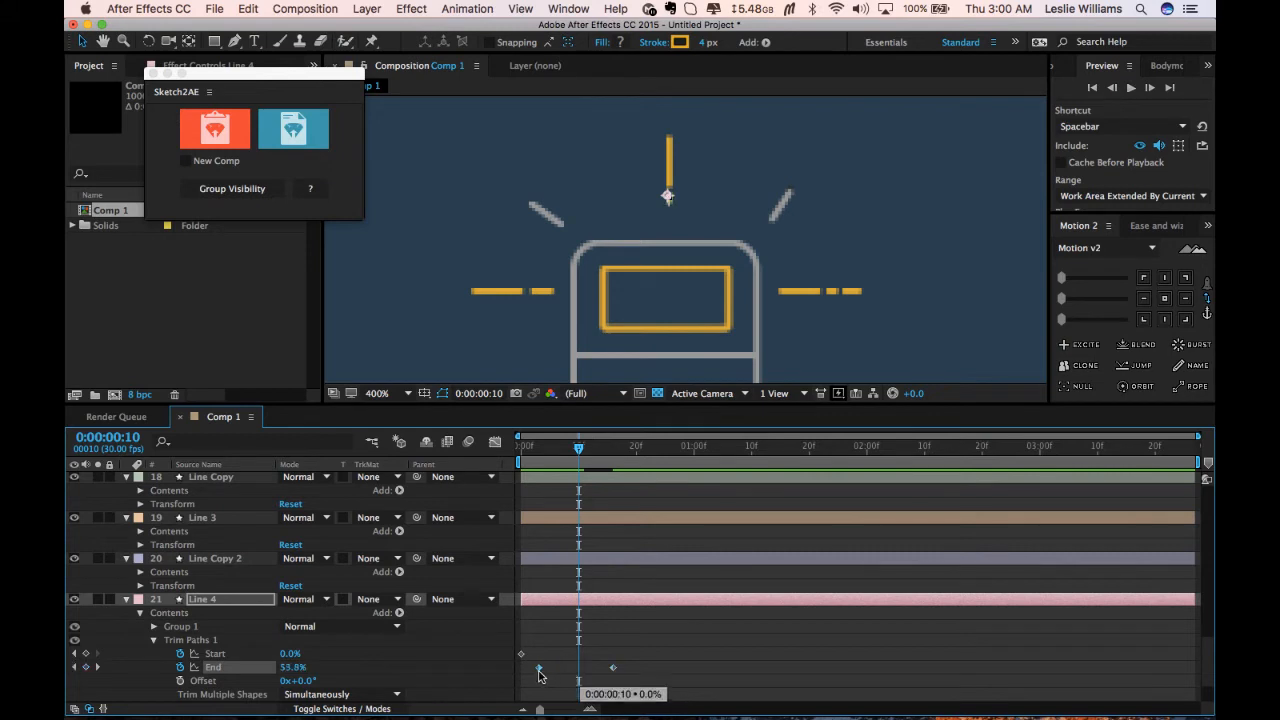
Retime Line 4's Trim Paths End keyframes and delete its Start keyframe.
left_click_drag(580, 668, 524, 673)
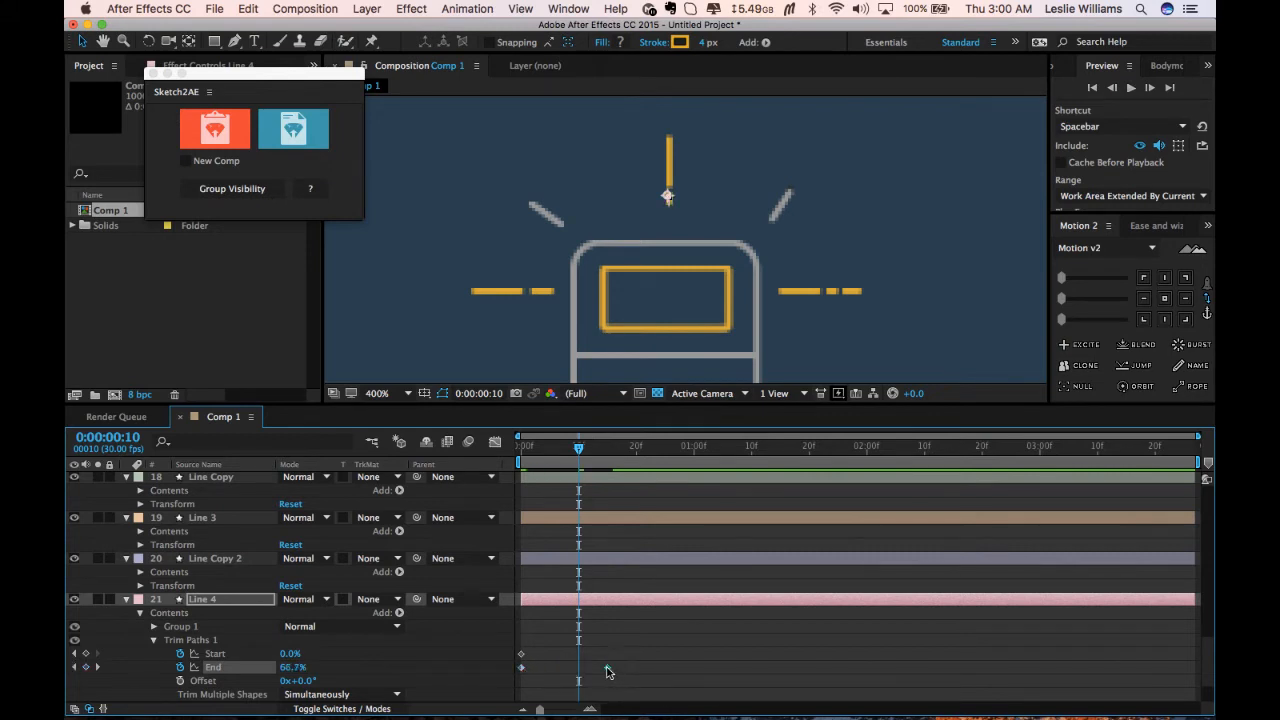
left_click_drag(607, 670, 590, 671)
left_click(522, 655)
key("Delete")
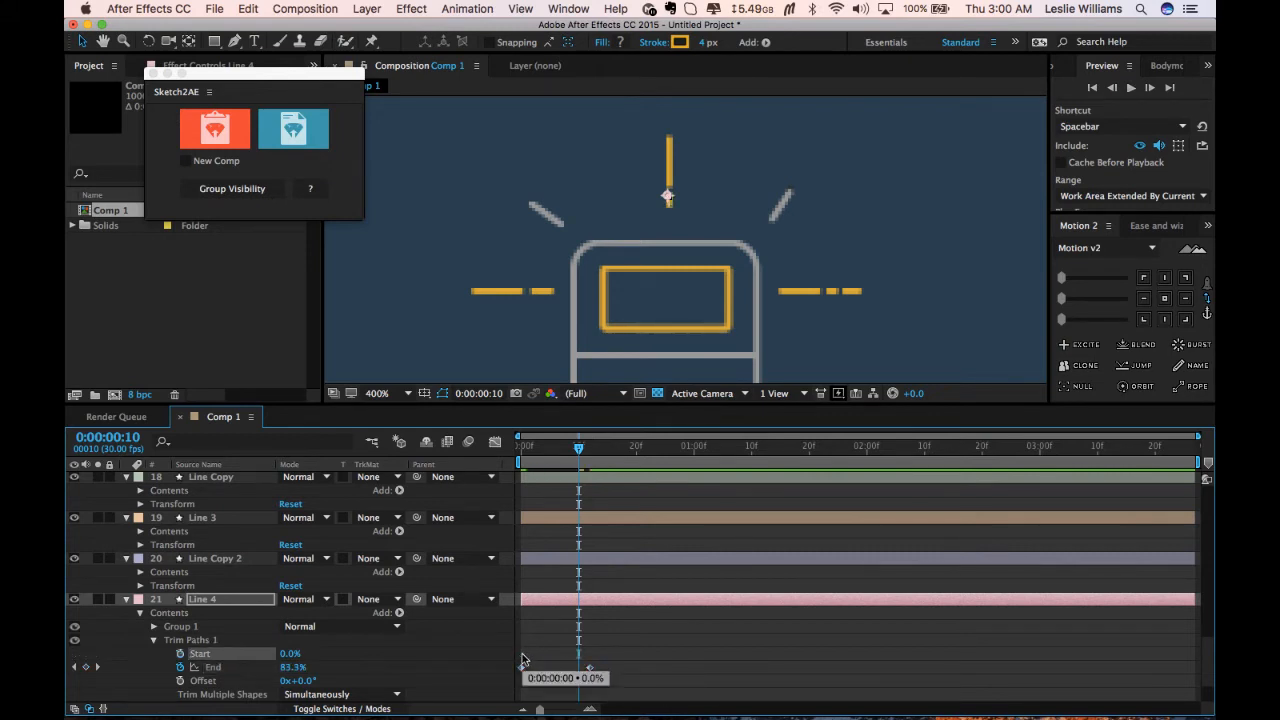
Collapse the expanded layer properties and select the icon layers from Oval down to Line Copy 2.
left_click(192, 640)
left_click(153, 640)
left_click_drag(578, 450, 515, 470)
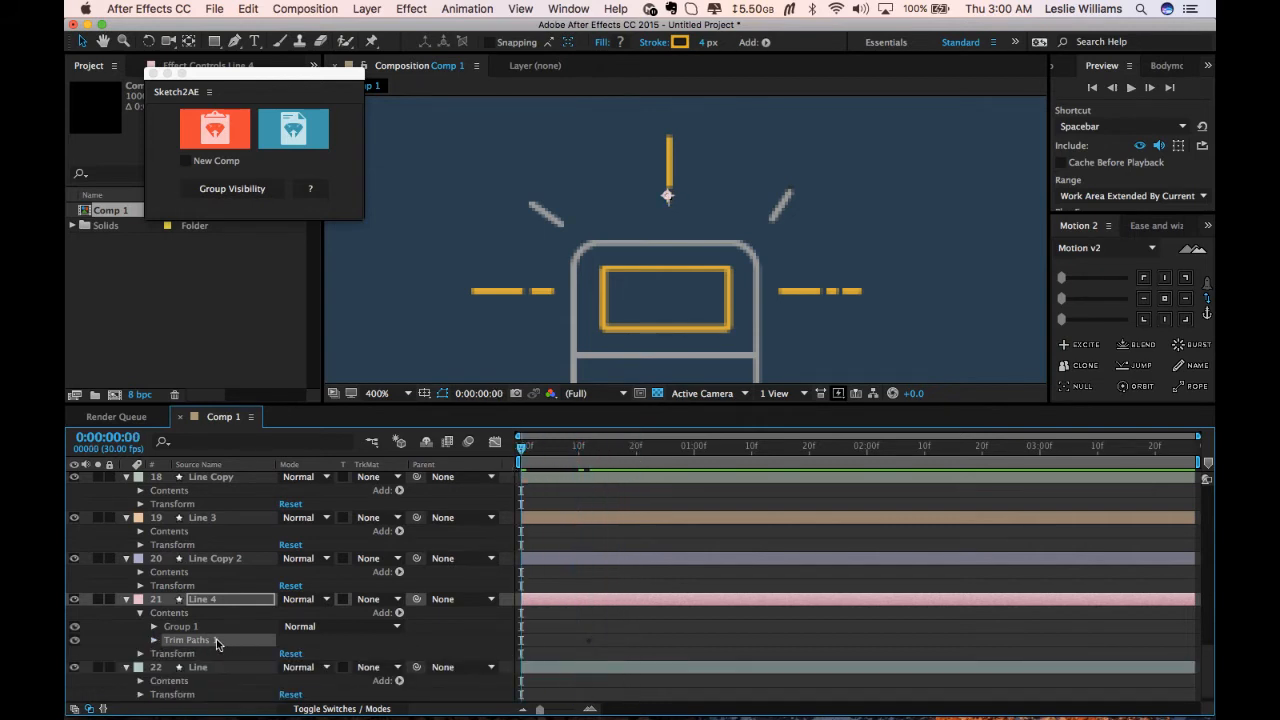
left_click(210, 558)
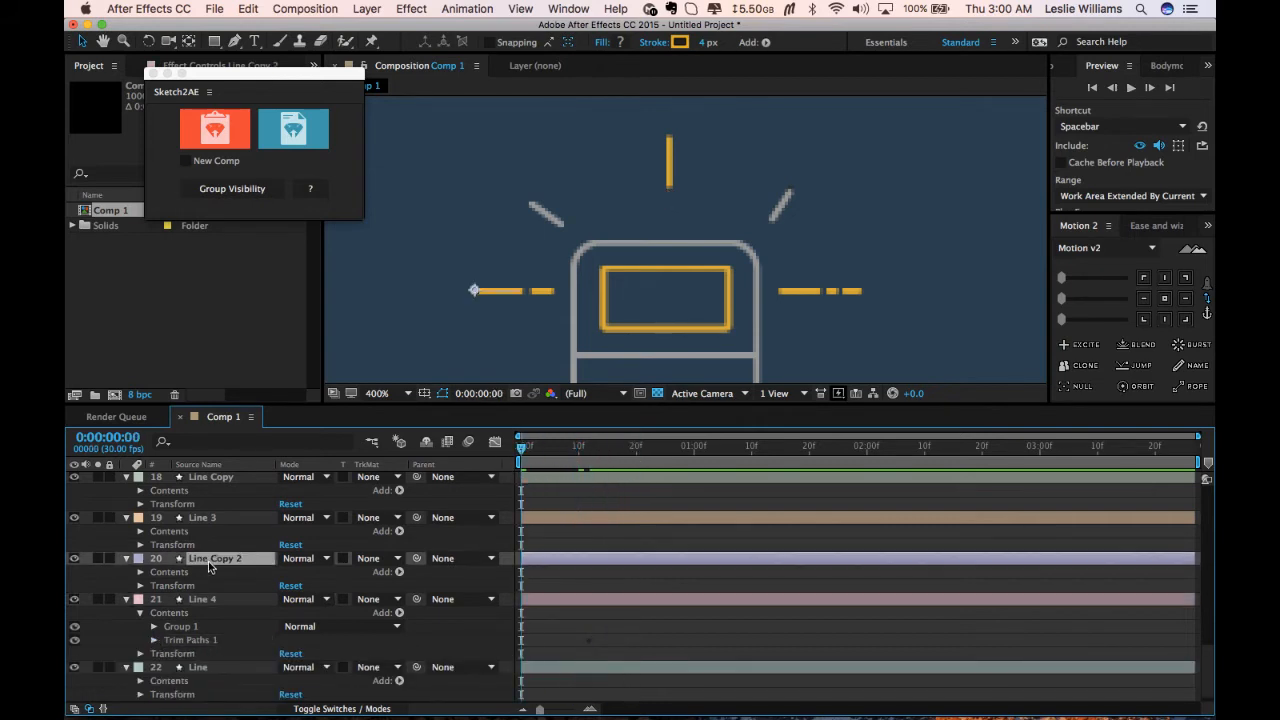
left_click(127, 600)
left_click(127, 654)
left_click(127, 640)
left_click(167, 696)
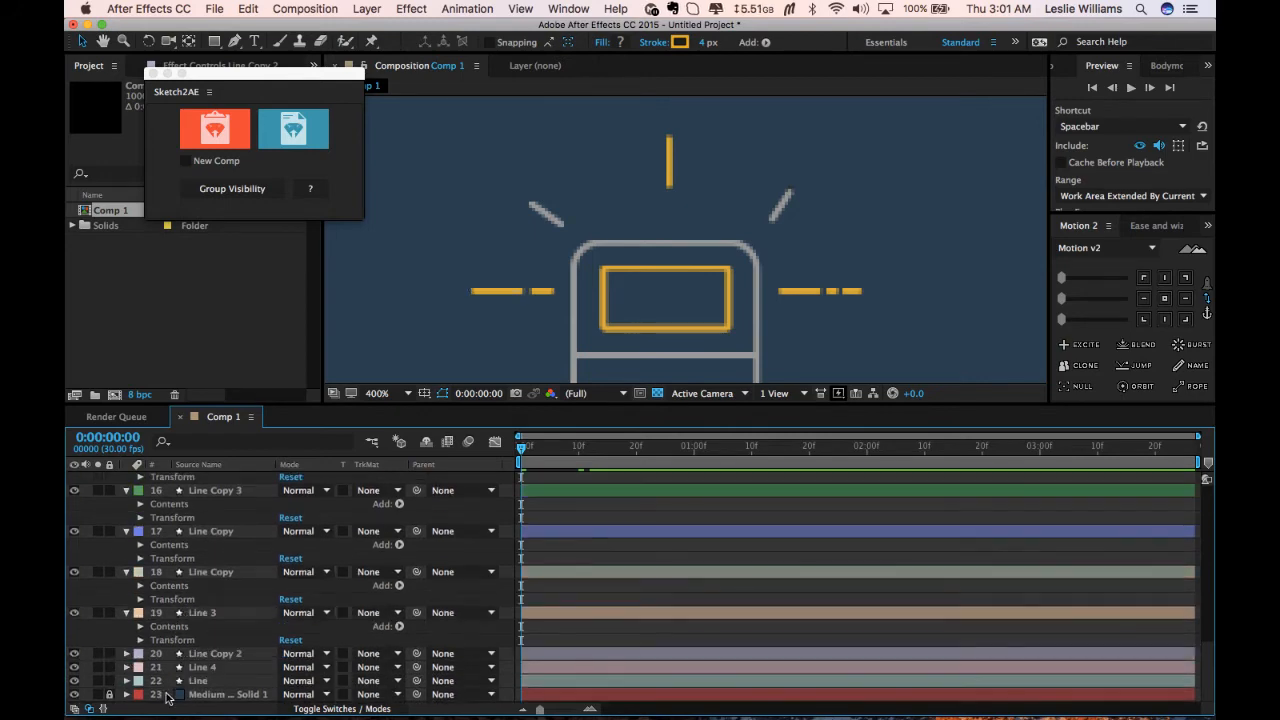
key("a")
key("a")
left_click(231, 480)
scroll(209, 619, "down", 3)
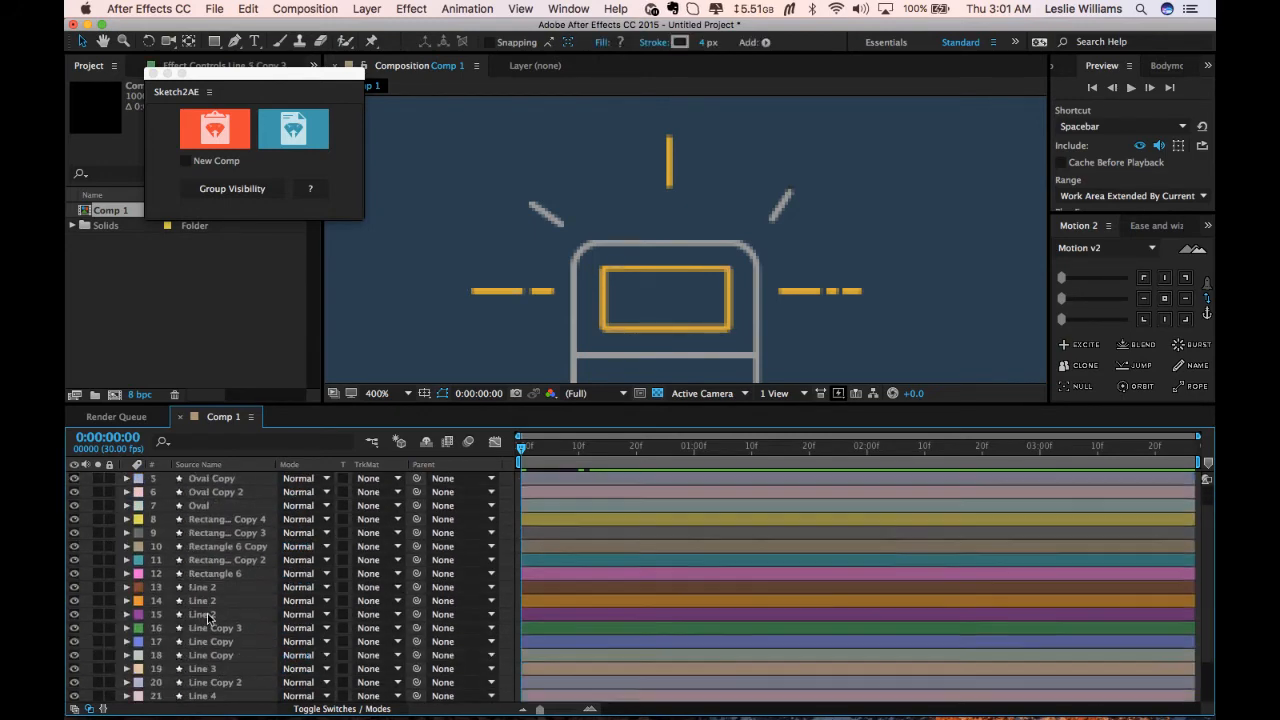
left_click(203, 655, "shift")
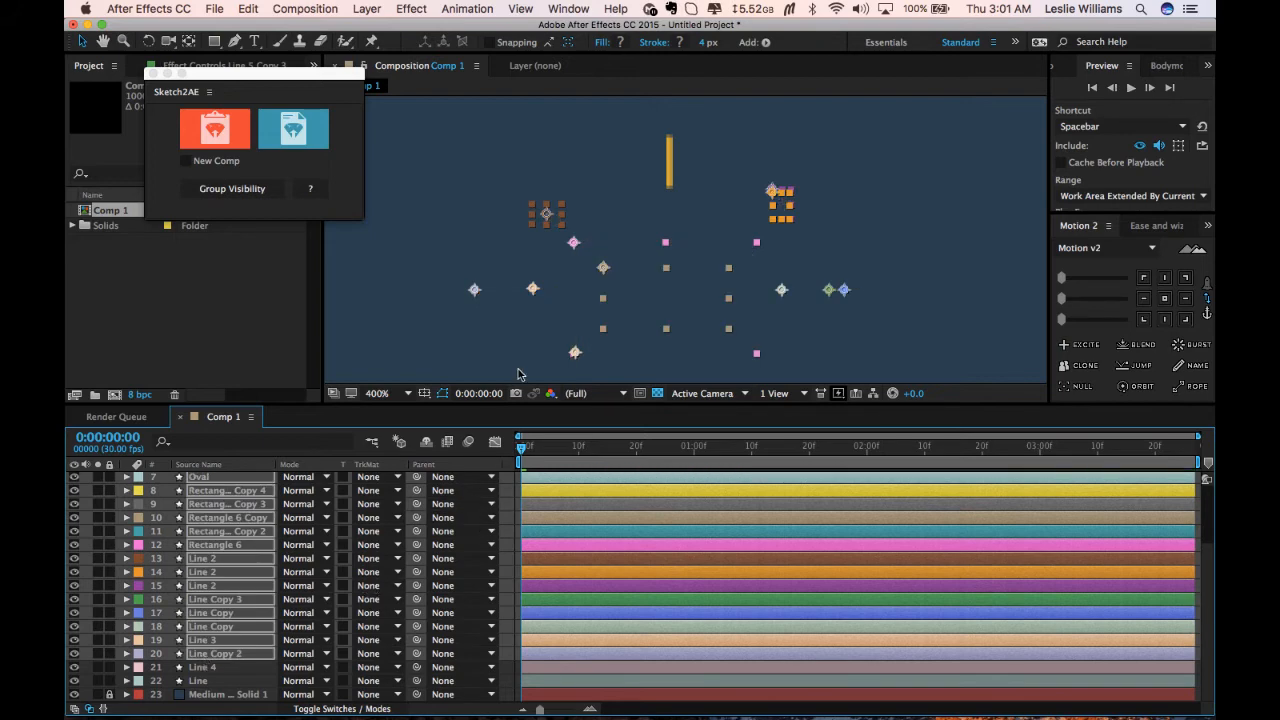
Zoom the composition view out to 100% and preview the line animation from the start.
key("comma")
key("comma")
key("comma")
left_click(851, 314)
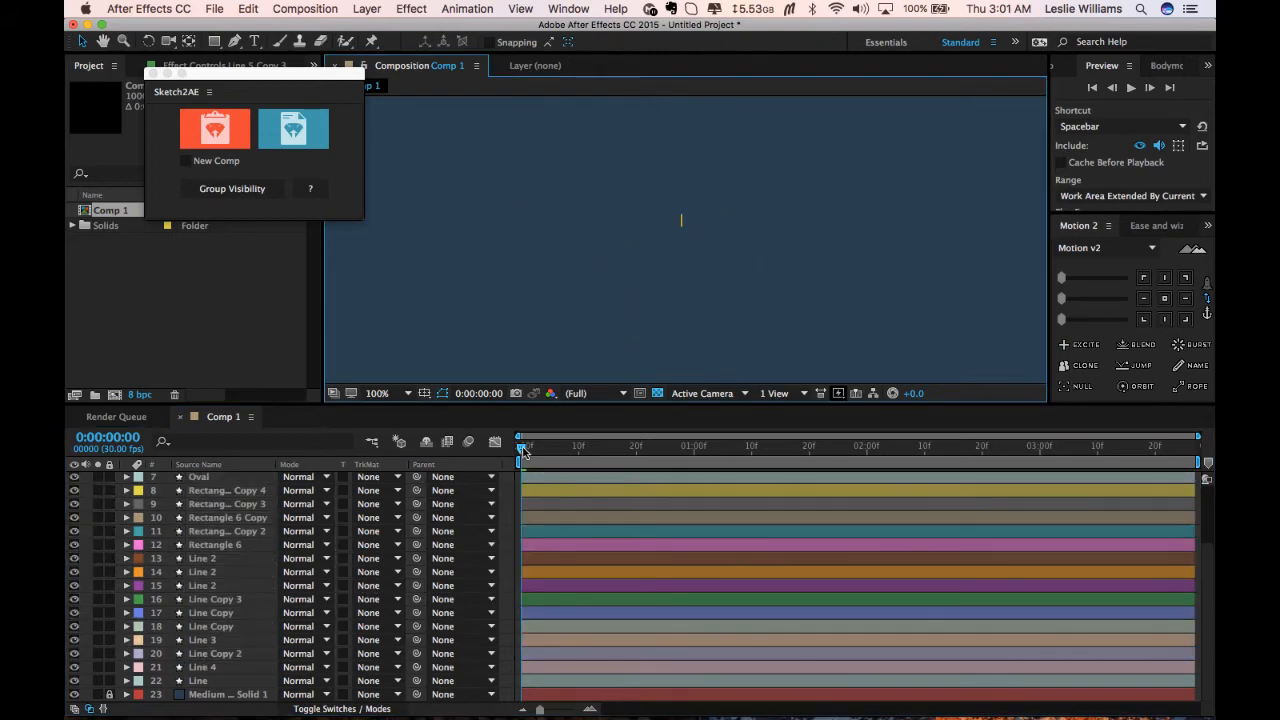
mouse_move(522, 450)
left_mouse_down()
mouse_move(631, 450)
mouse_move(511, 449)
mouse_move(592, 452)
mouse_move(540, 460)
left_mouse_up()
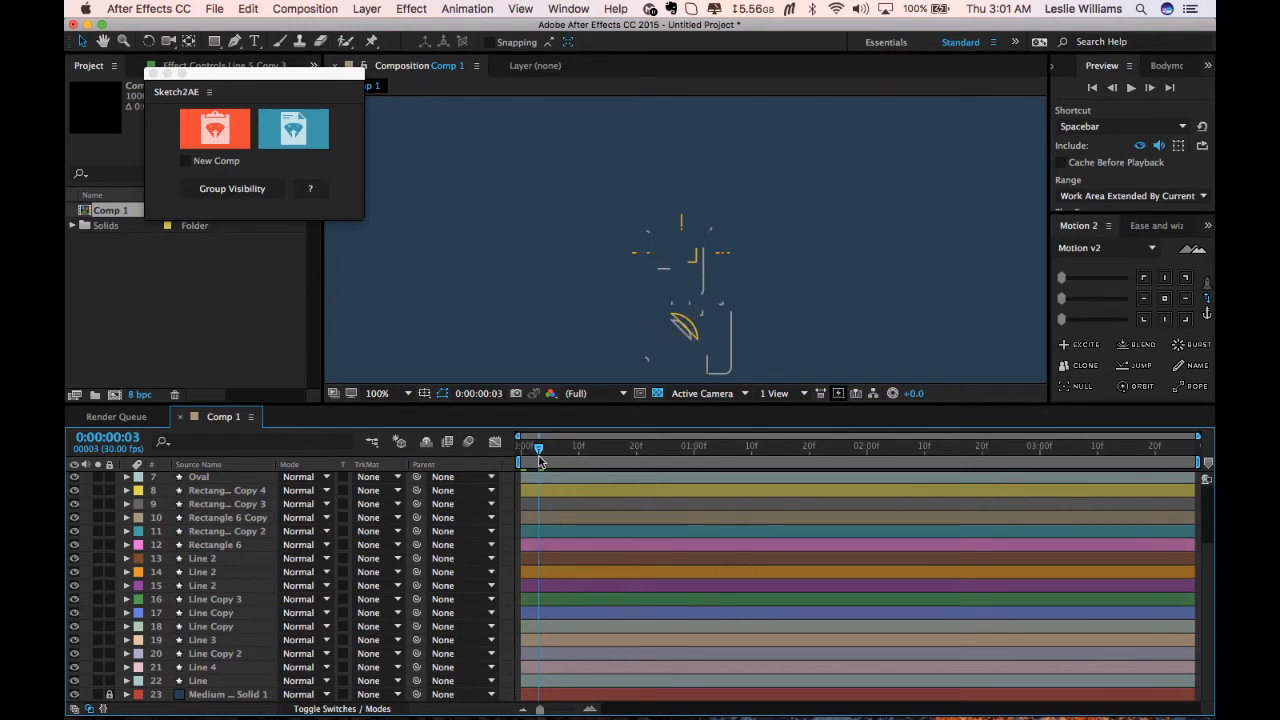
key("space")
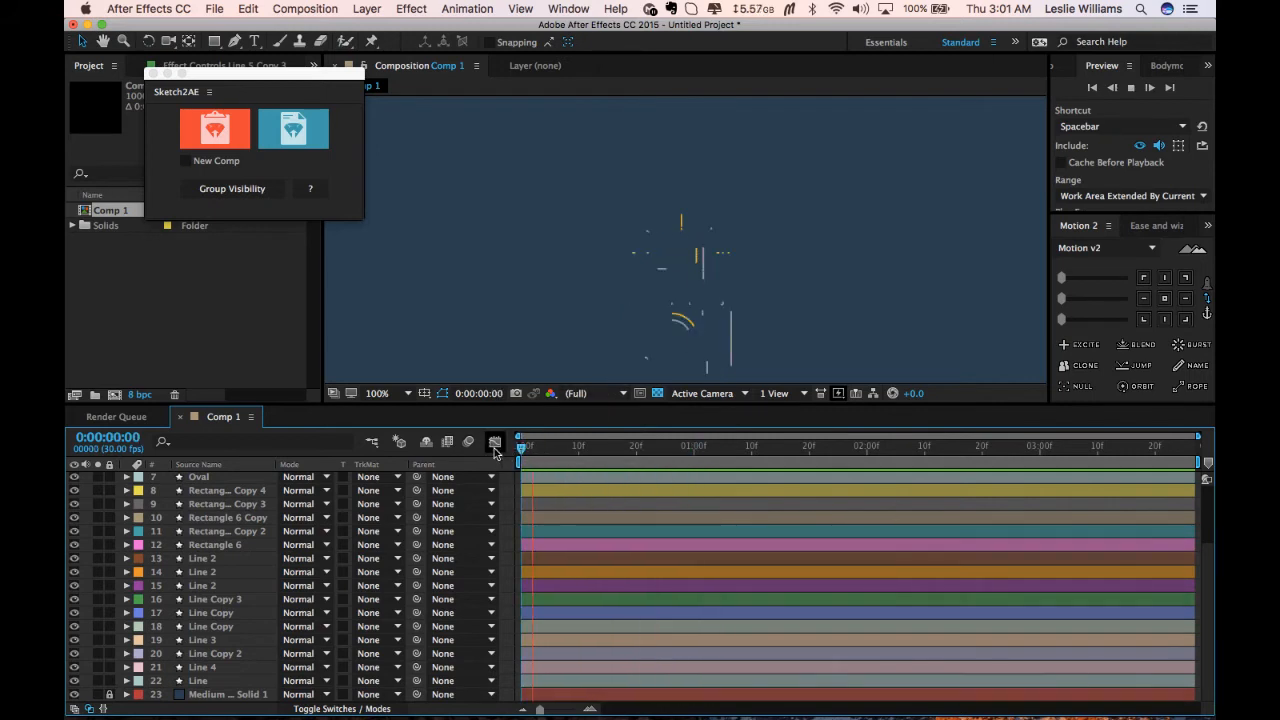
key("space")
key("space")
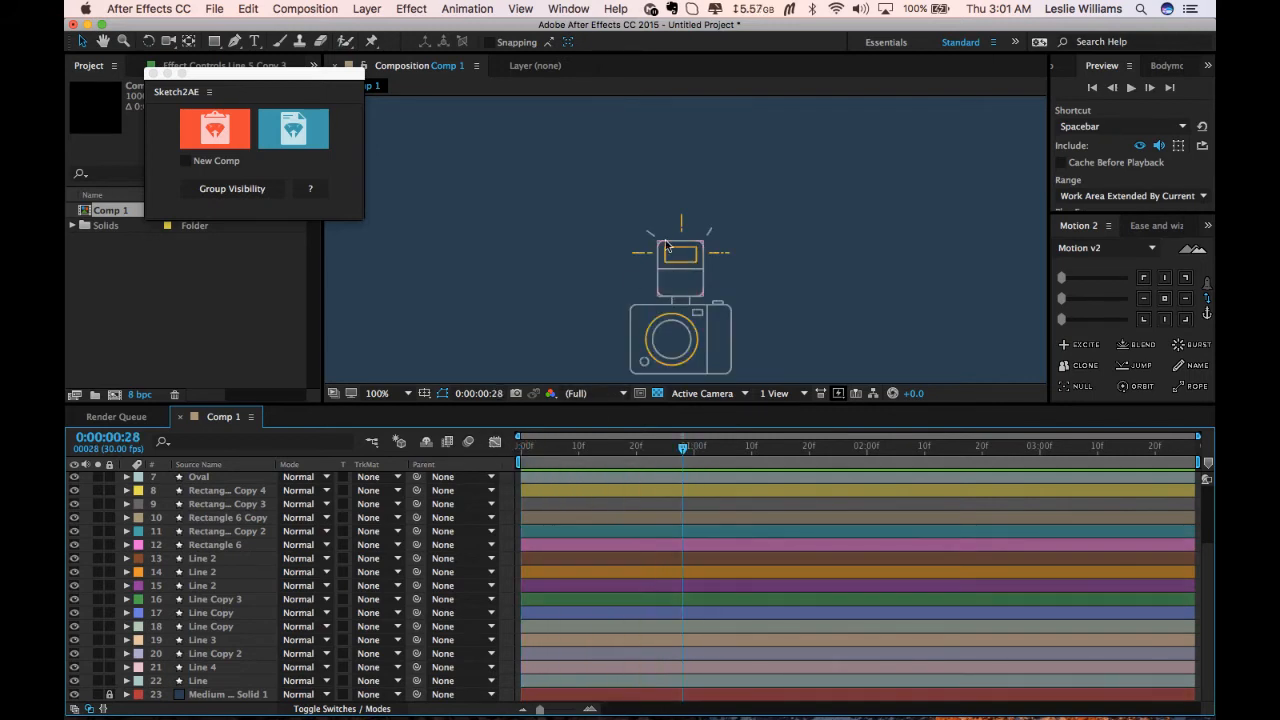
Preview the animation again from the first frame.
left_click(684, 234)
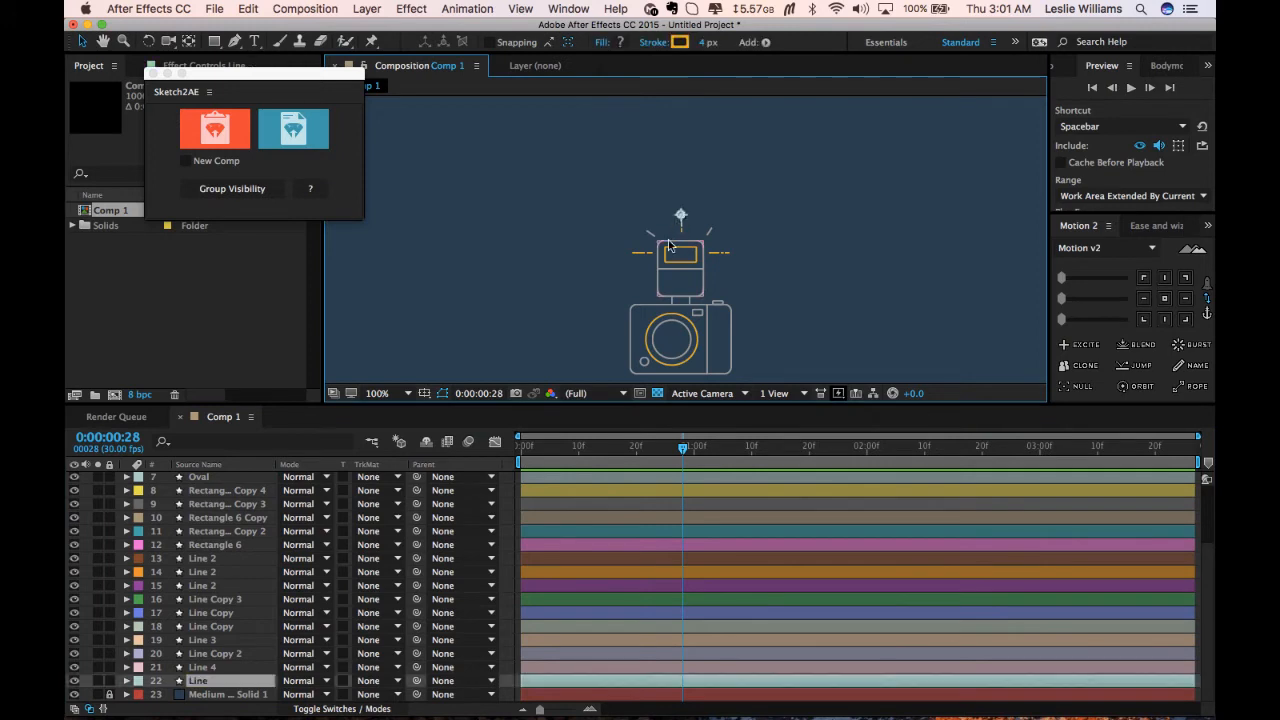
left_click_drag(684, 450, 521, 450)
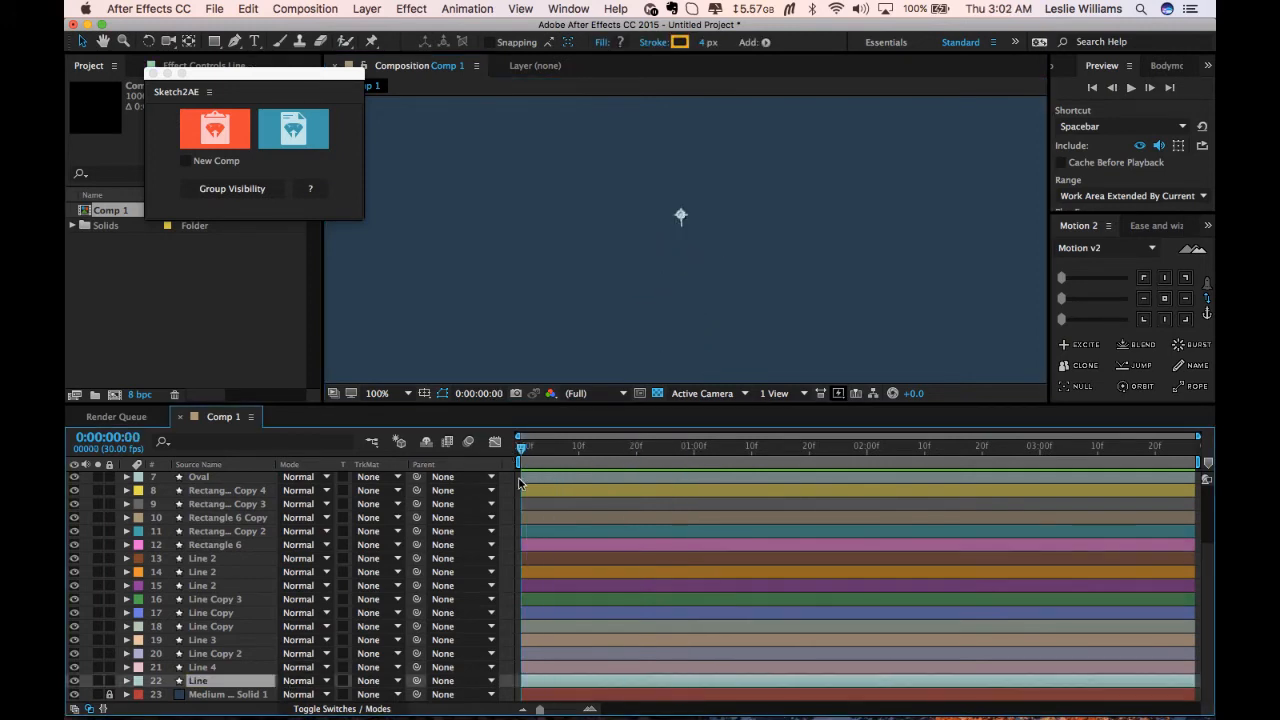
left_click(469, 243)
key("space")
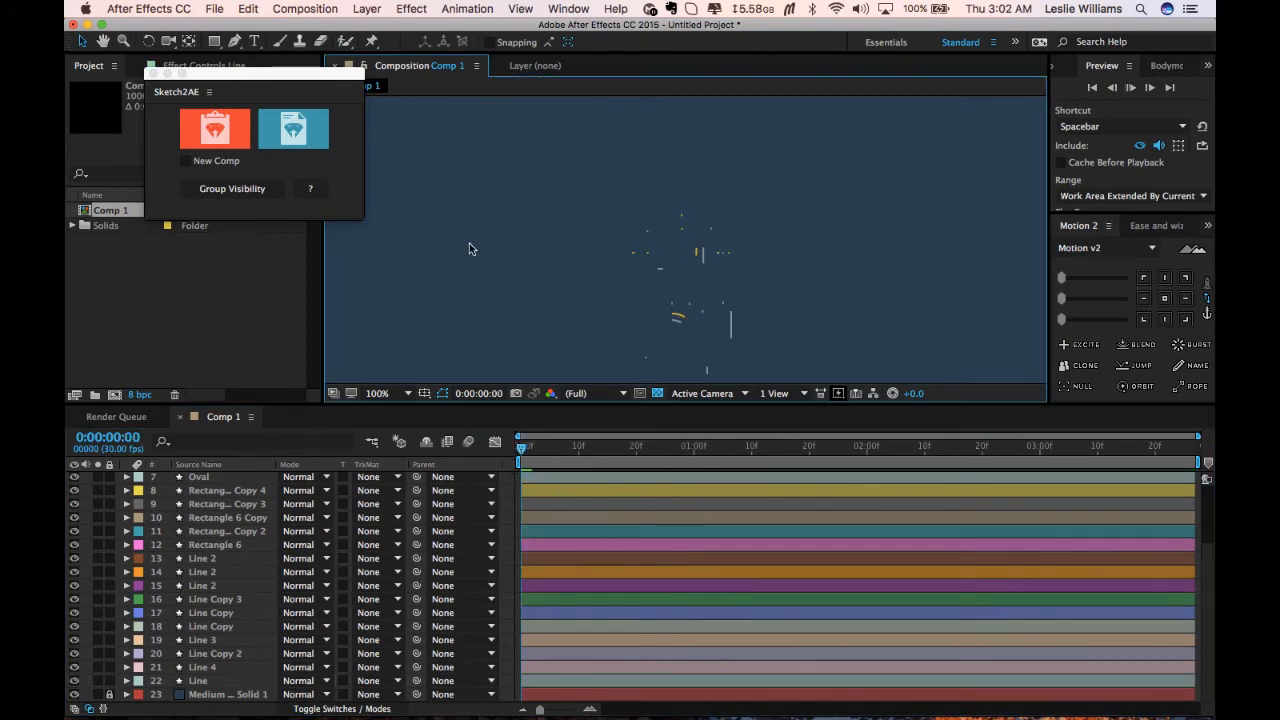
left_click_drag(564, 449, 507, 450)
key("space")
key("space")
key("space")
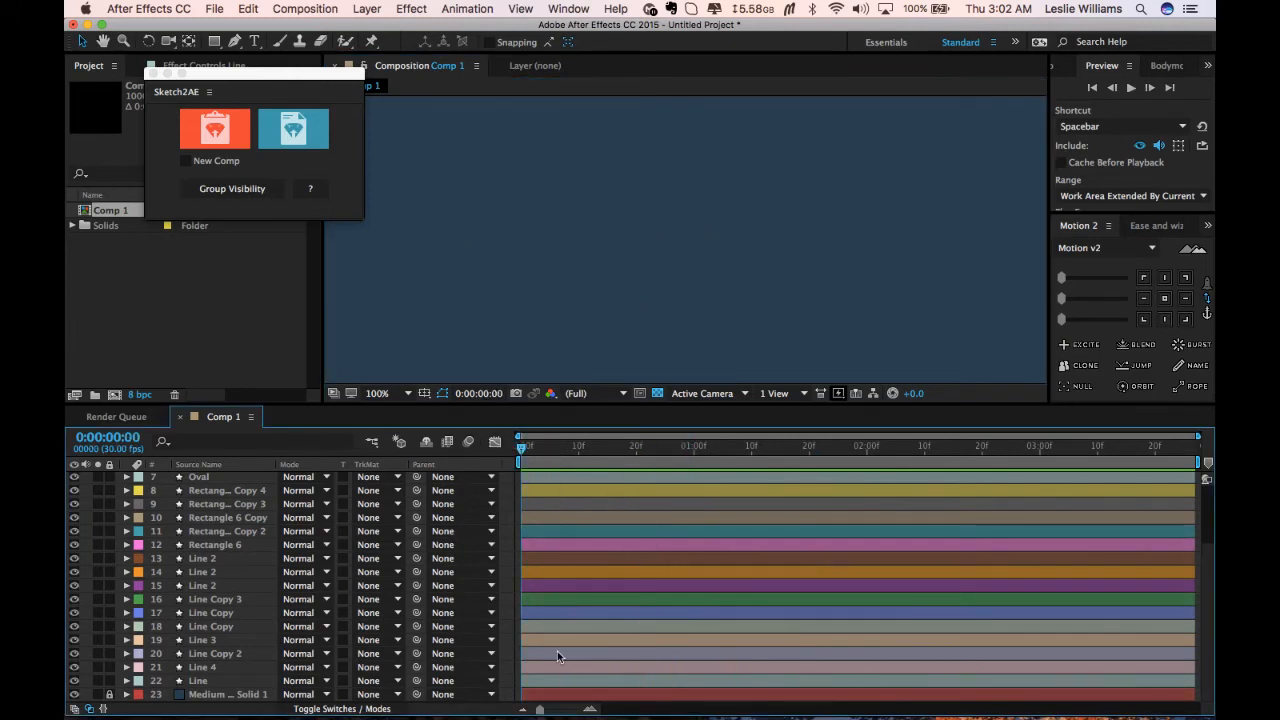
Stagger the layers from Line up to Oval so each starts a little later than the one below, forming a cascade.
left_click(550, 682)
left_click(568, 480, "shift")
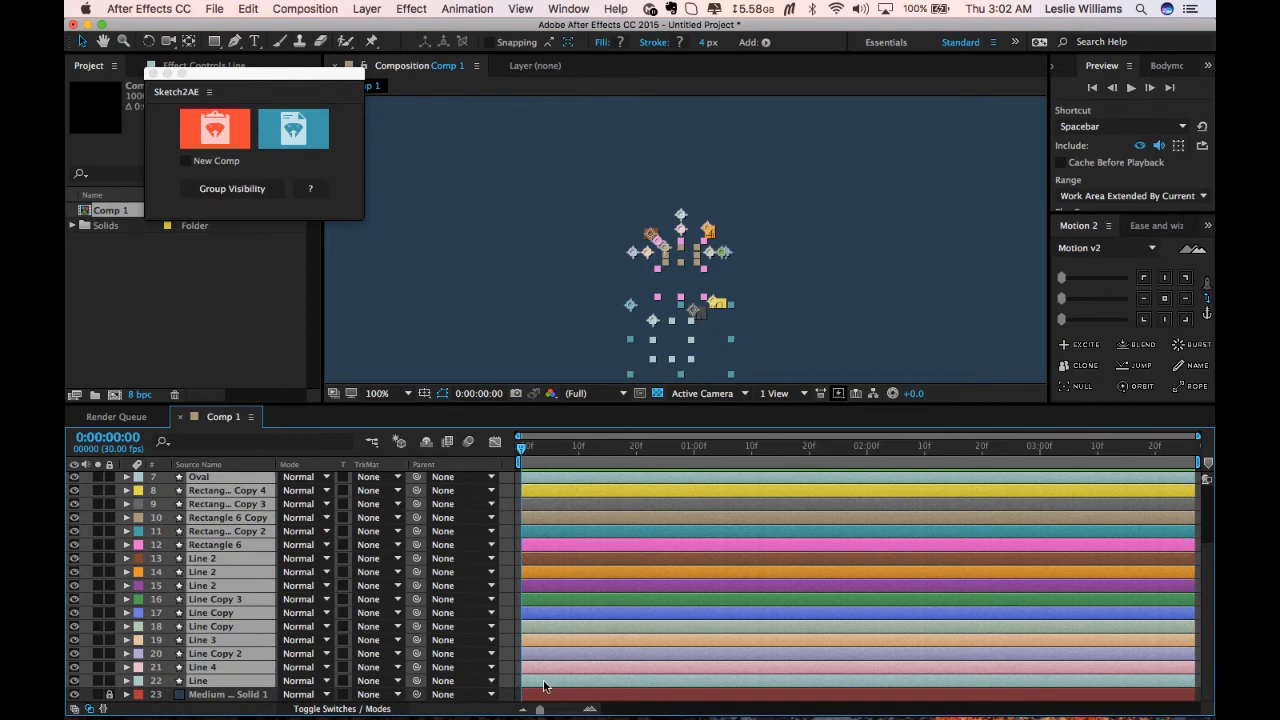
left_click(546, 682, "super")
left_click_drag(549, 665, 703, 497)
left_click(559, 667, "super")
left_click(570, 655, "super")
left_click(585, 638, "super")
left_click(601, 626, "super")
left_click(613, 613, "super")
left_click(620, 600, "super")
left_click(623, 586, "super")
left_click(637, 570, "super")
left_click(647, 557, "super")
left_click(657, 549, "super")
left_click(669, 532, "super")
left_click(680, 515, "super")
left_click(690, 504, "super")
left_click(703, 497, "super")
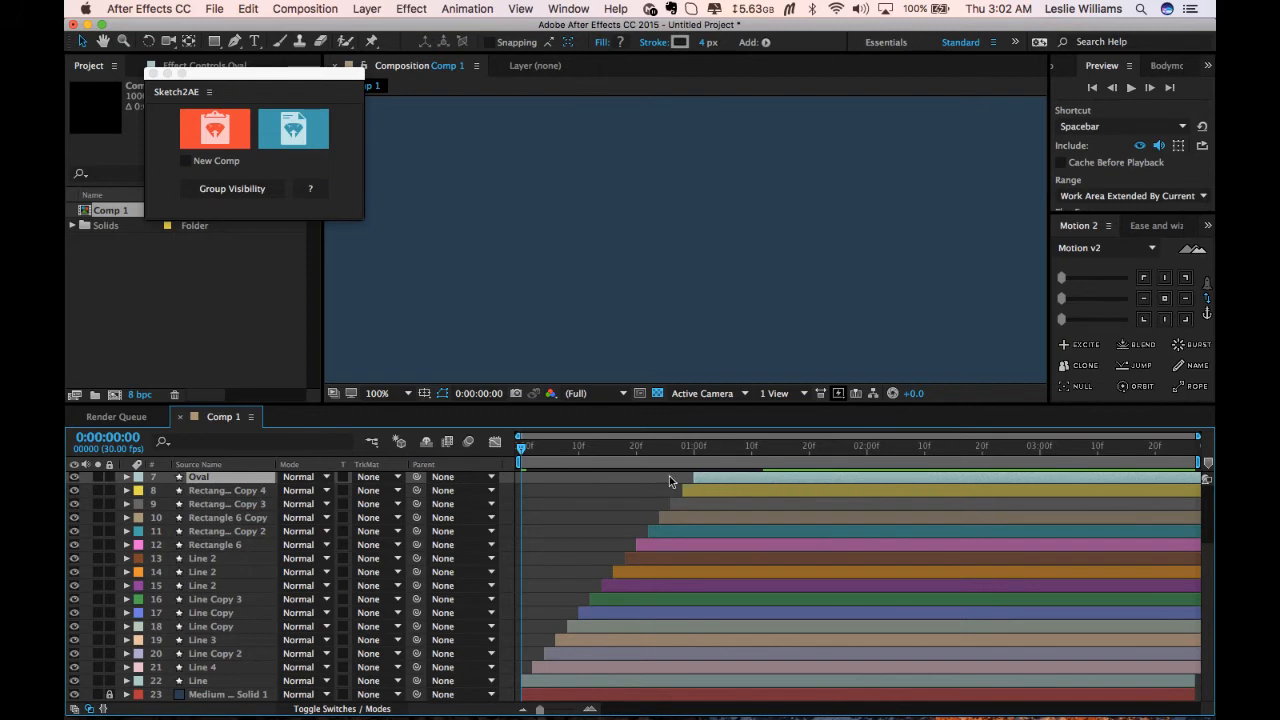
Preview the staggered animation and center the Oval Copy layer's anchor point.
key("space")
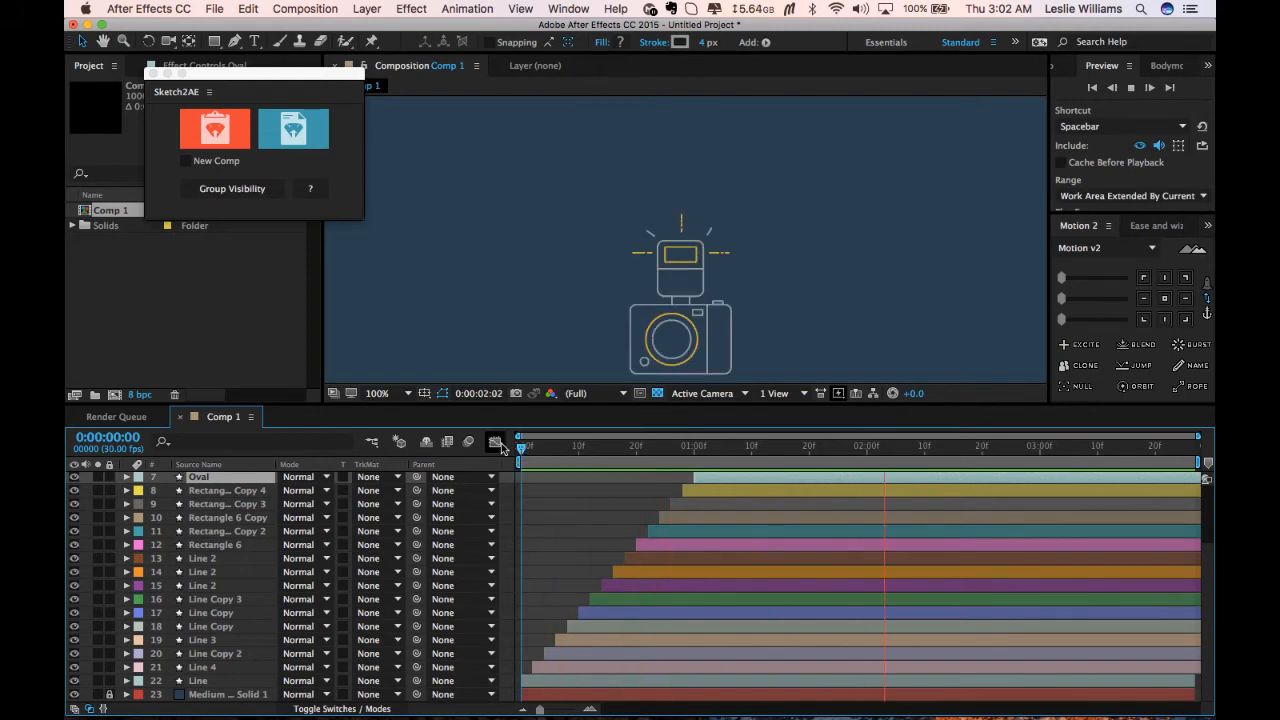
key("space")
key("space")
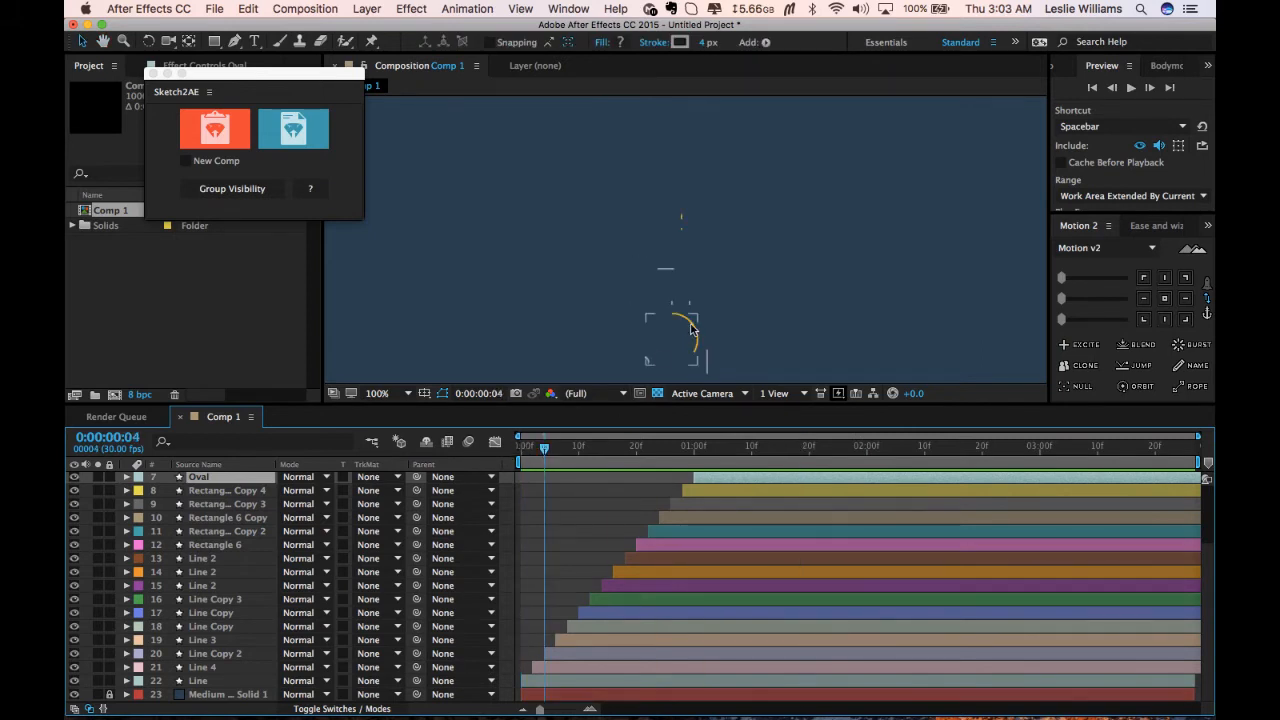
left_click(692, 325)
left_click(1164, 300)
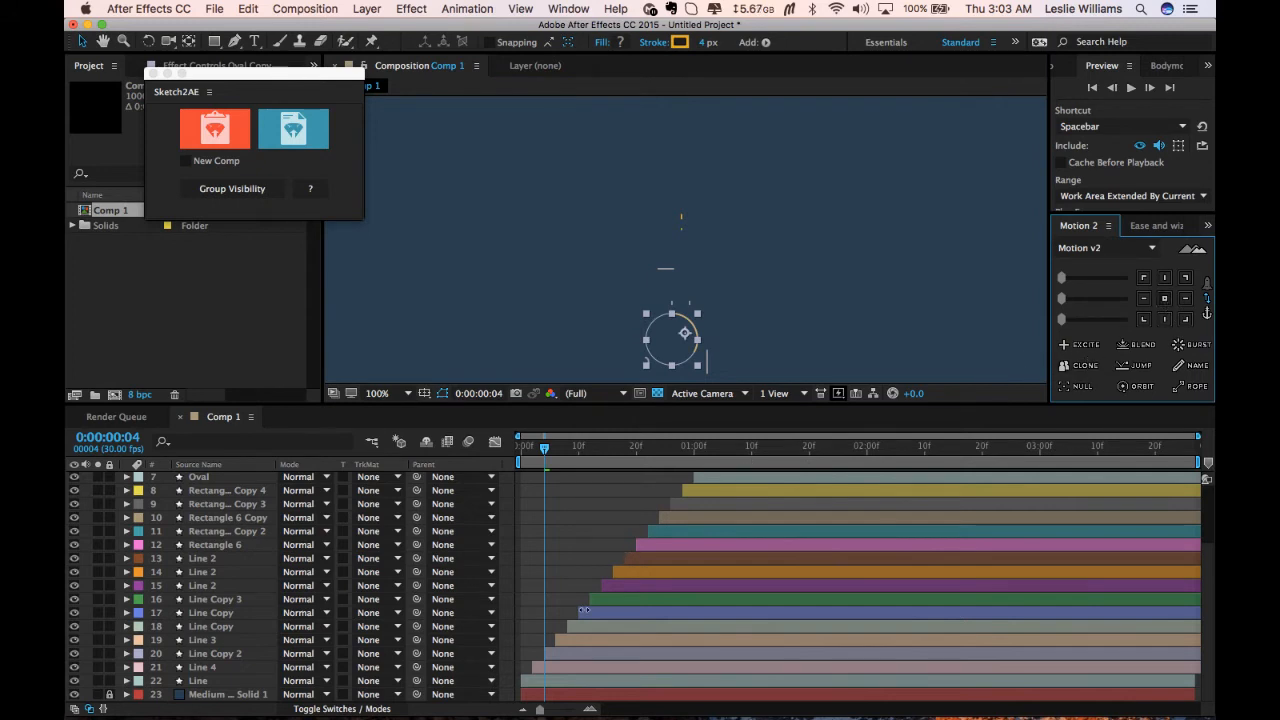
Stagger the top layers, Oval Copy 2 up to Line 5 Copy 3, continuing the cascade.
scroll(627, 520, "up", 3)
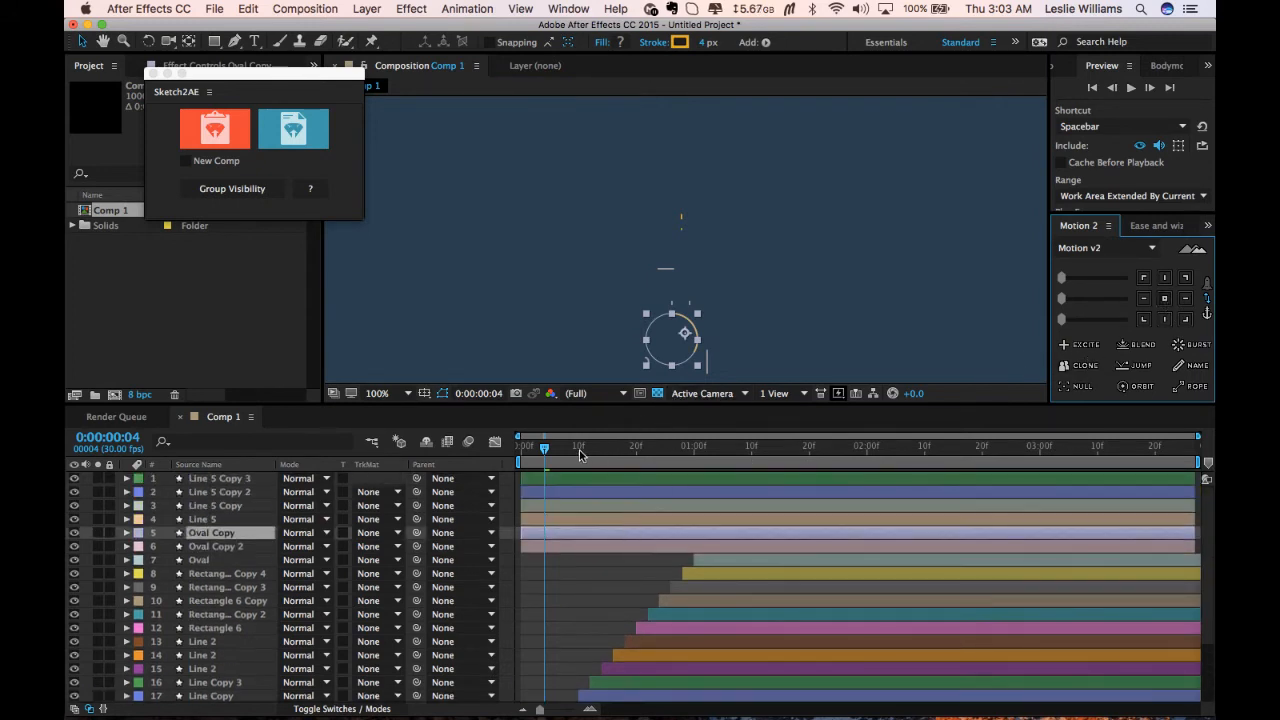
left_click(592, 546)
left_click(613, 479, "shift")
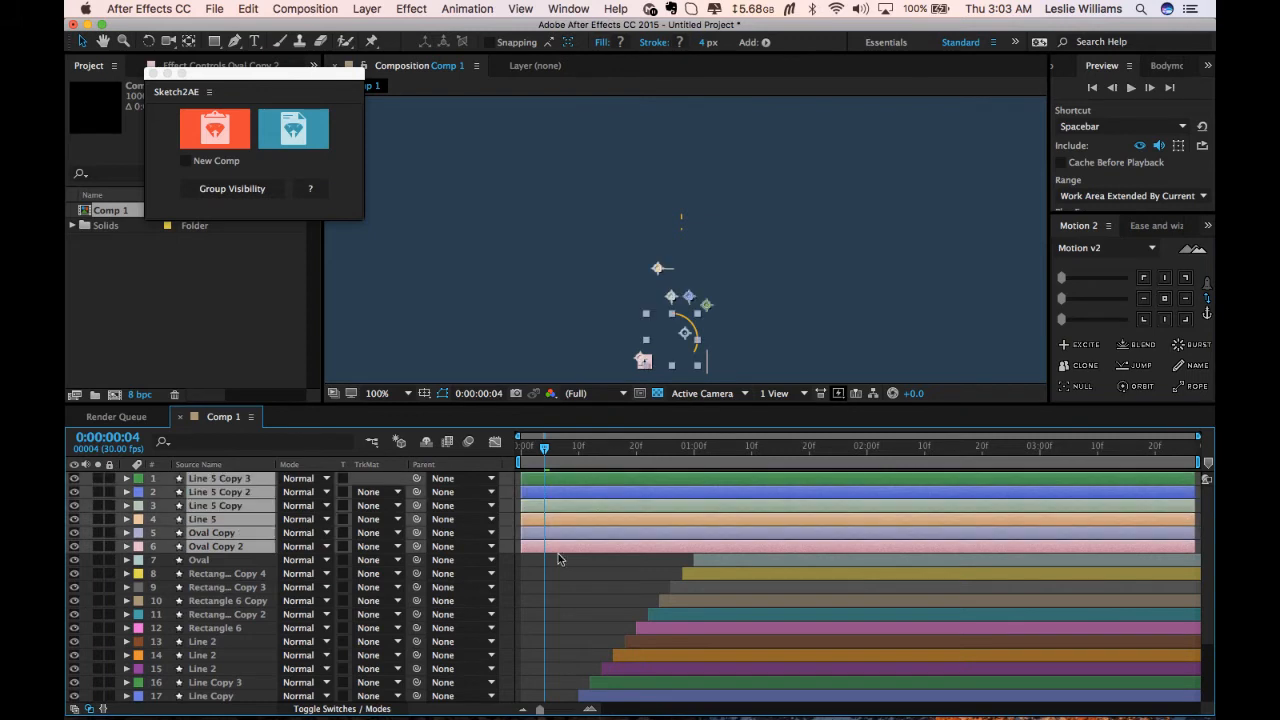
left_click_drag(558, 549, 802, 483)
left_click(736, 544, "super")
left_click(749, 534, "super")
left_click(766, 519, "super")
left_click(780, 507, "super")
left_click(791, 491, "super")
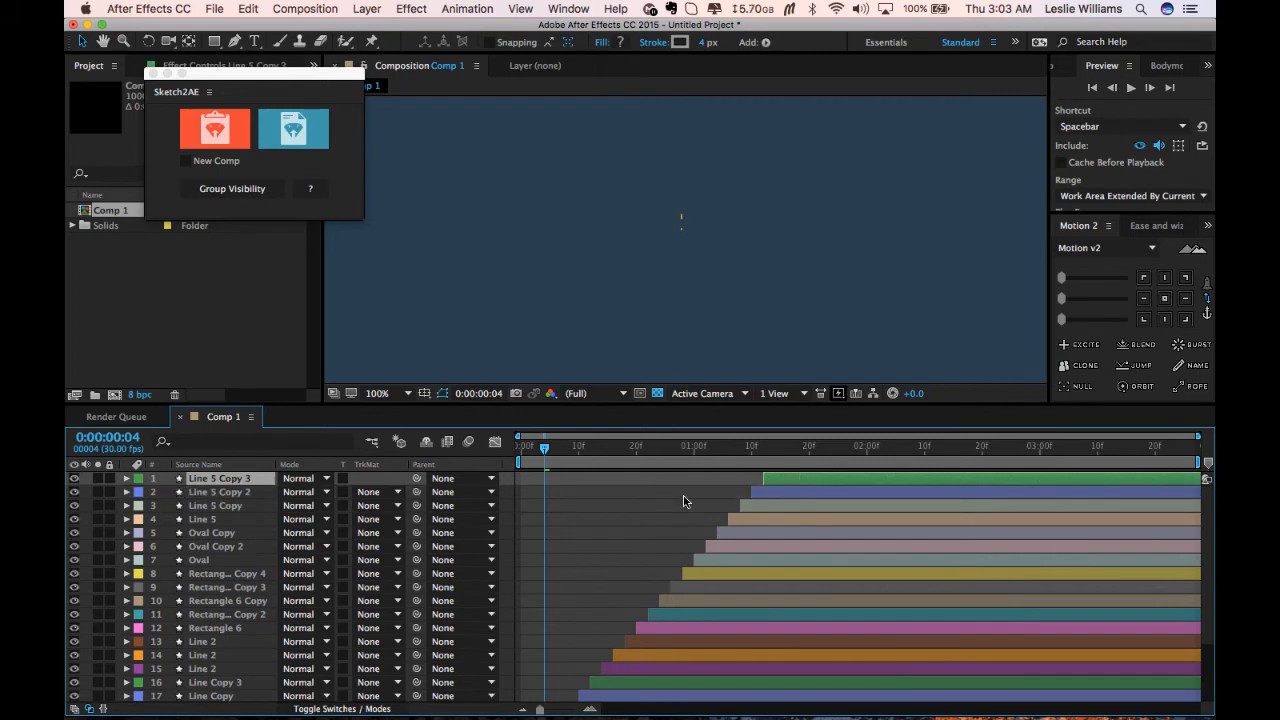
Preview the full staggered animation.
key("space")
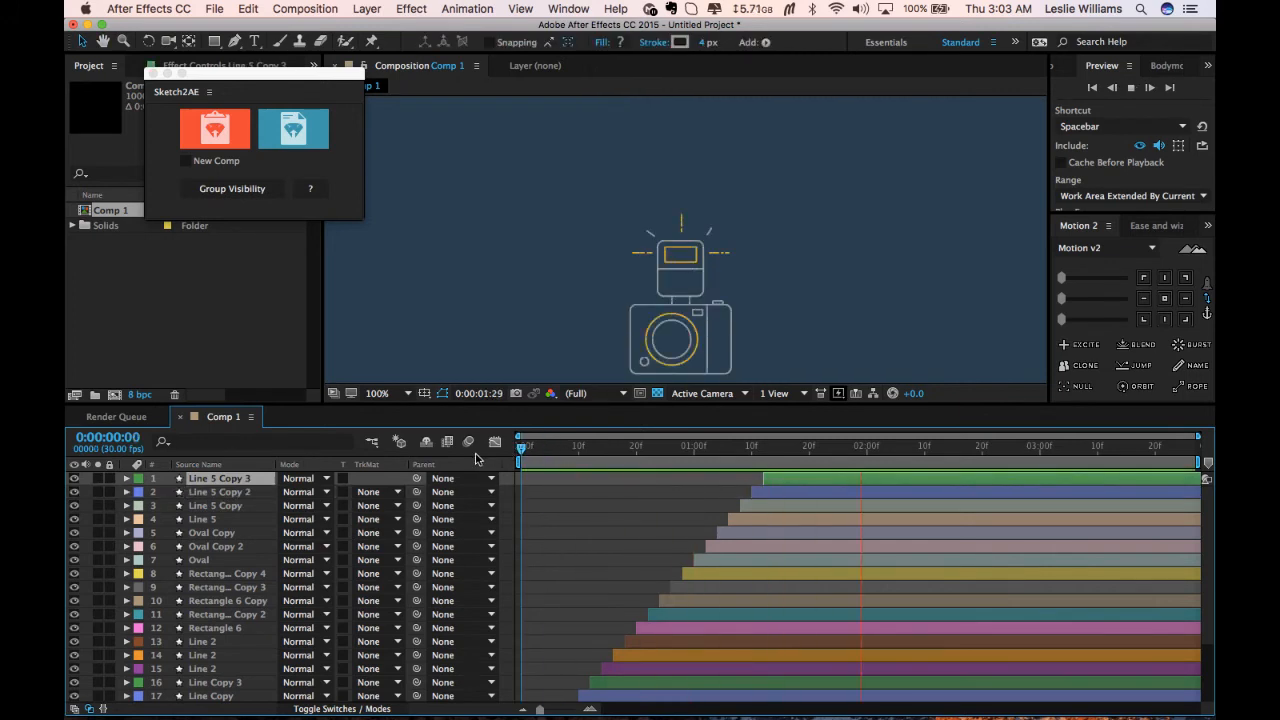
key("space")
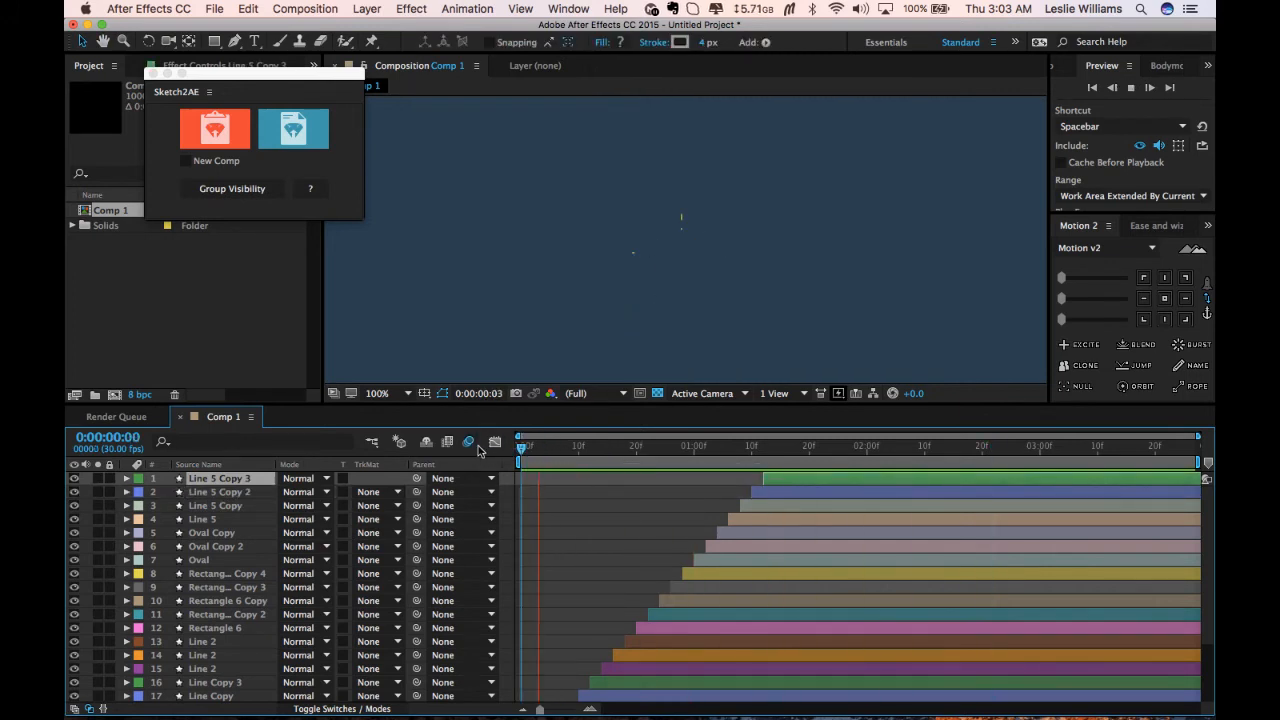
key("space")
Center the anchor points of the Oval Copy and Oval layers.
left_click_drag(559, 459, 735, 456)
left_click(687, 331)
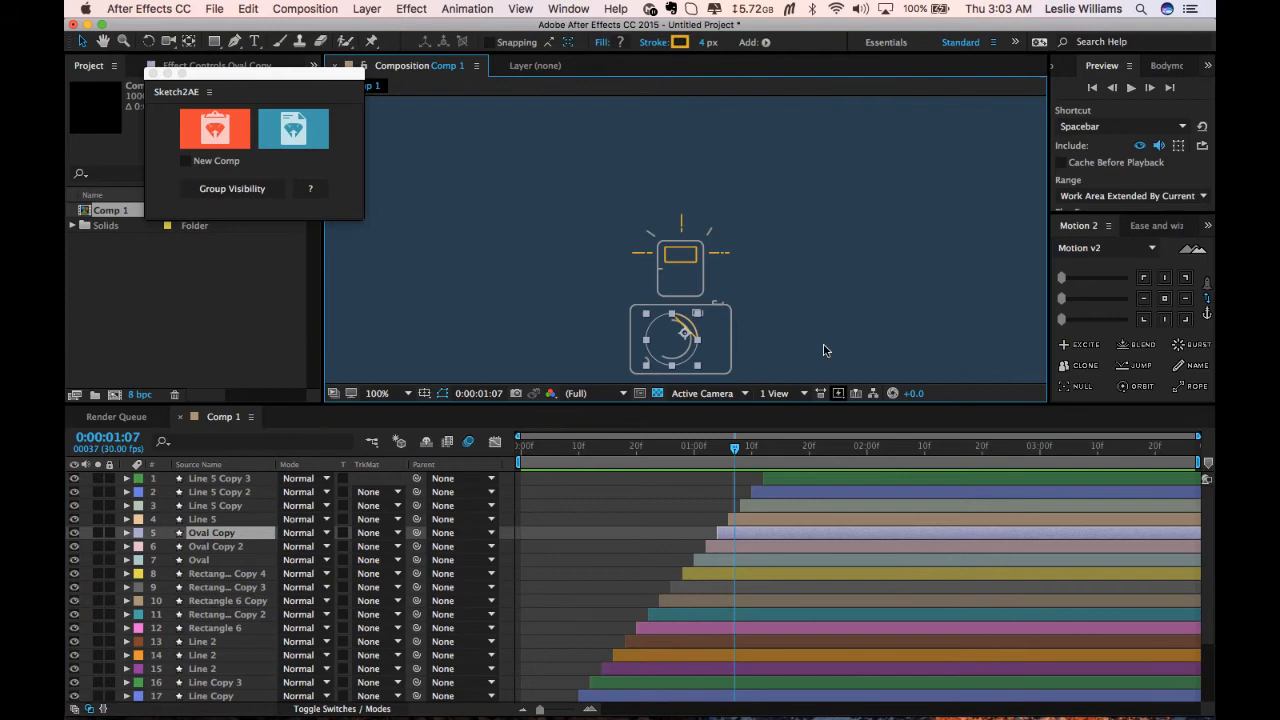
left_click(1164, 298)
left_click_drag(733, 455, 677, 452)
left_click(690, 344)
left_click(1164, 298)
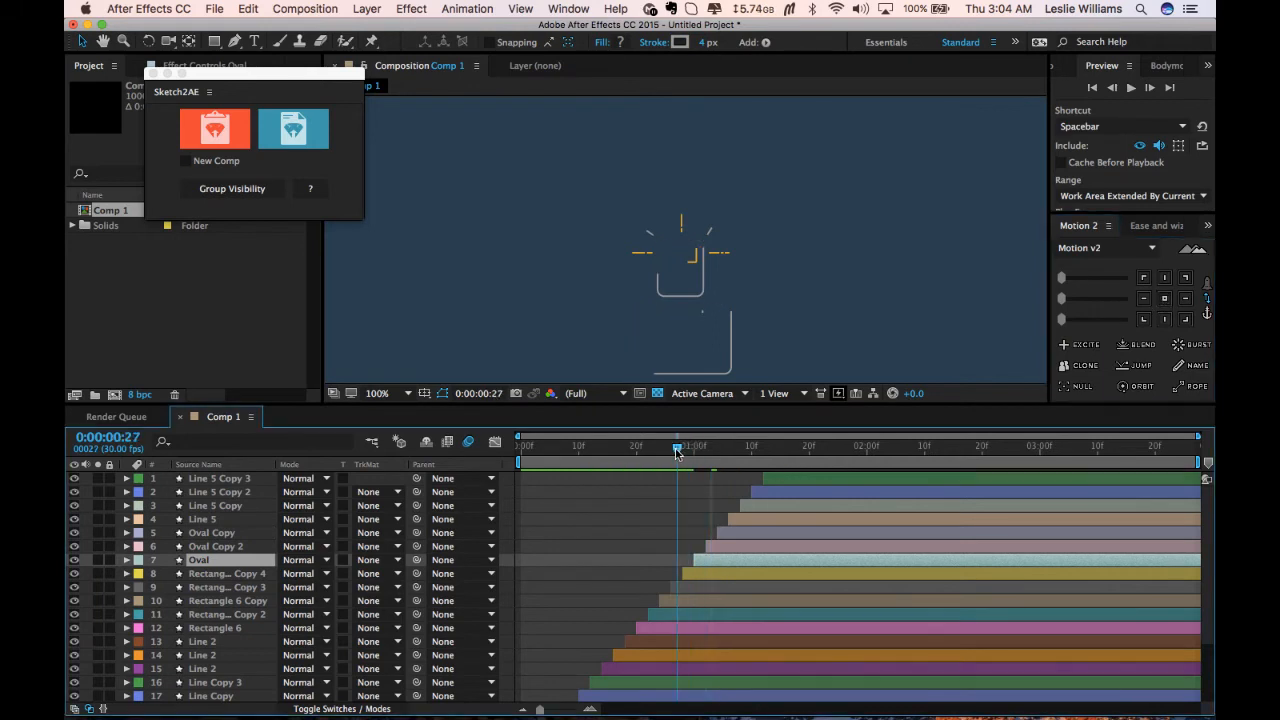
Preview the animation and return to frame 1:07.
key("space")
key("space")
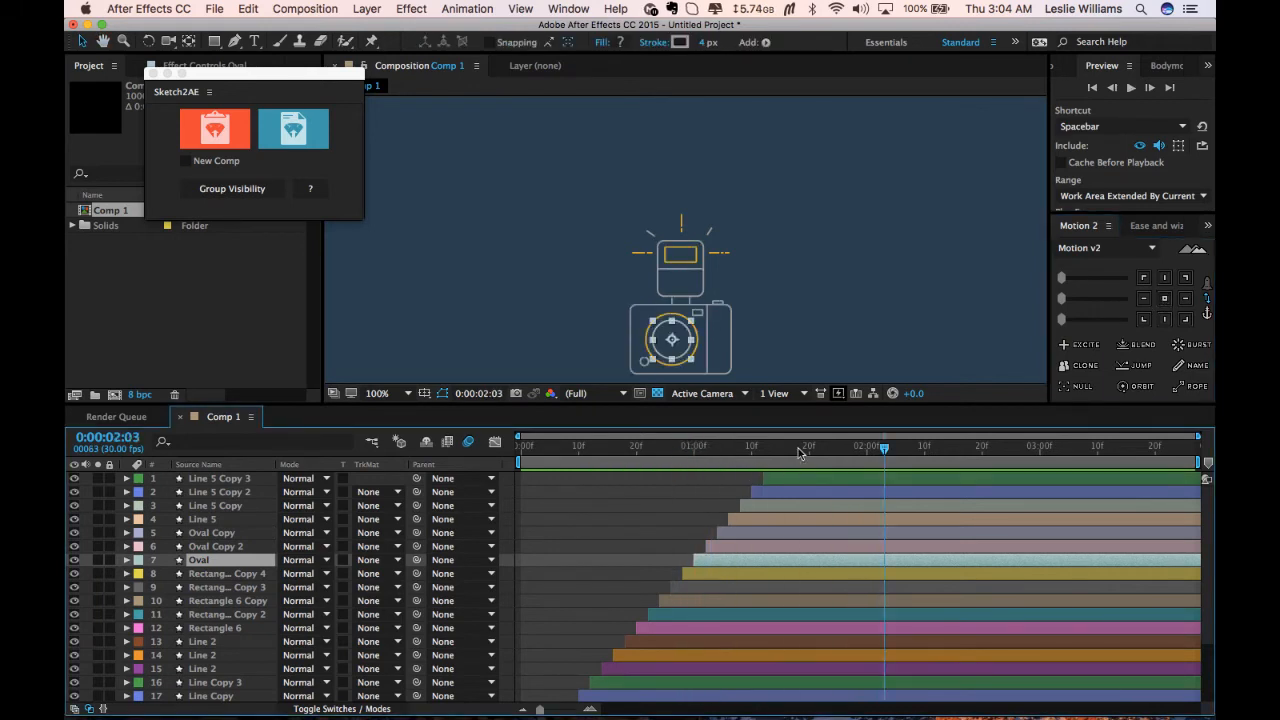
mouse_move(798, 448)
left_mouse_down()
mouse_move(717, 450)
mouse_move(735, 450)
left_mouse_up()
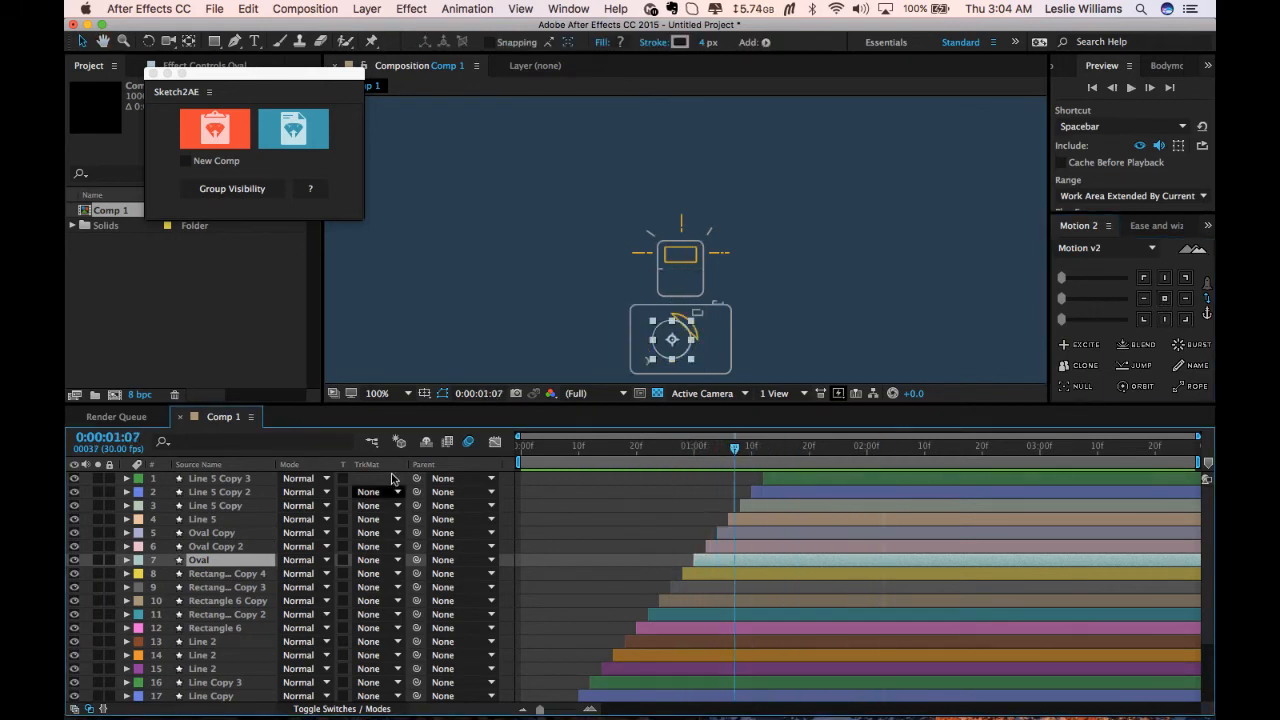
Expand the Oval Copy layer's Contents to reveal its Trim Paths 1 properties.
left_click(238, 547)
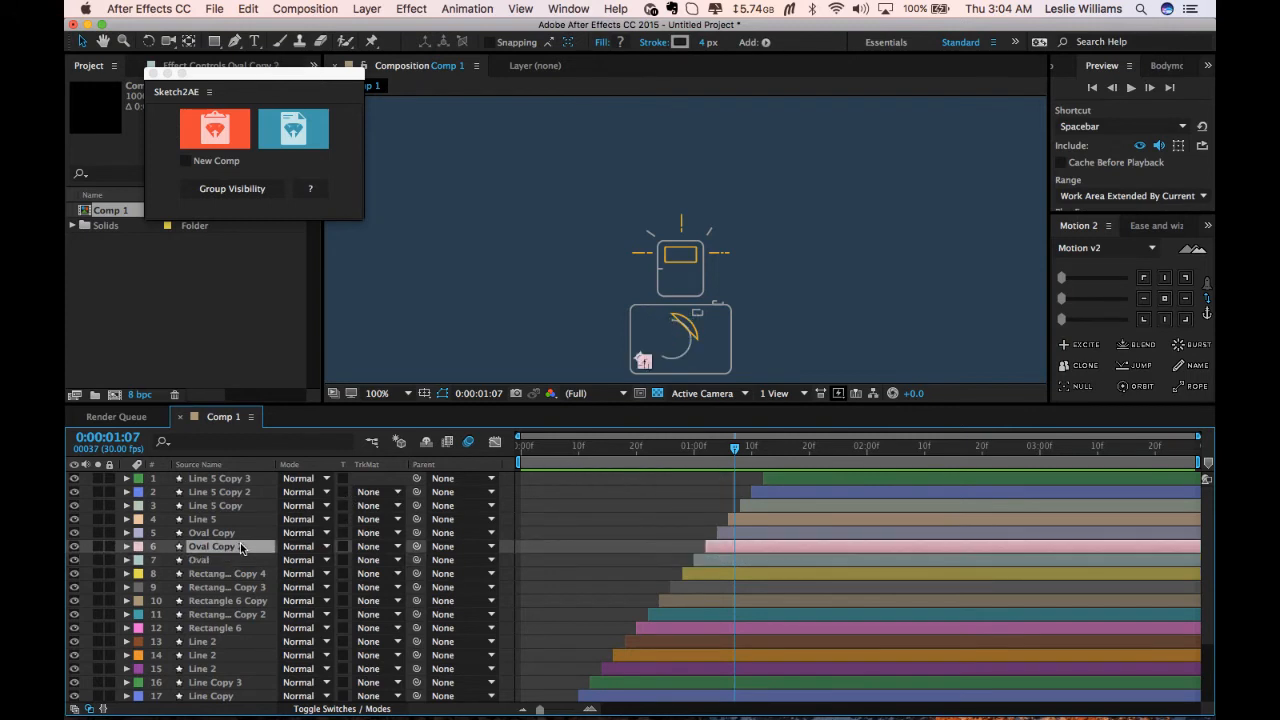
left_click(231, 533)
left_click(127, 533)
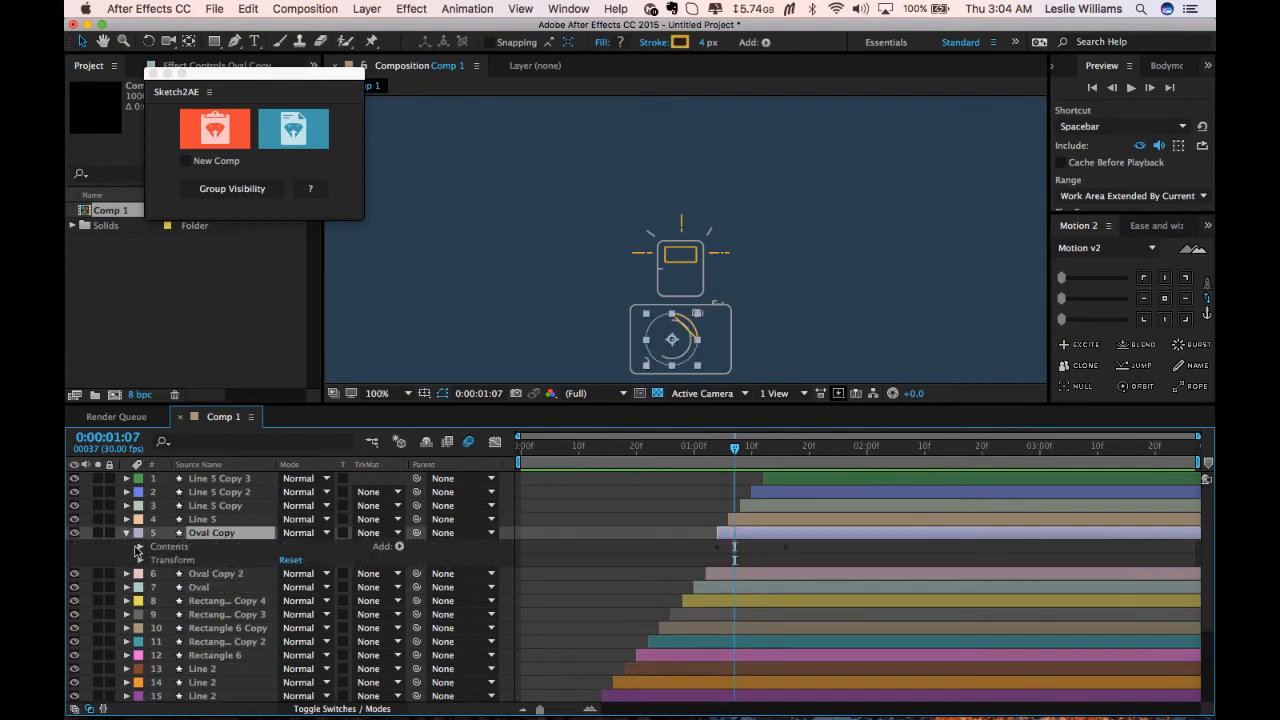
left_click(140, 547)
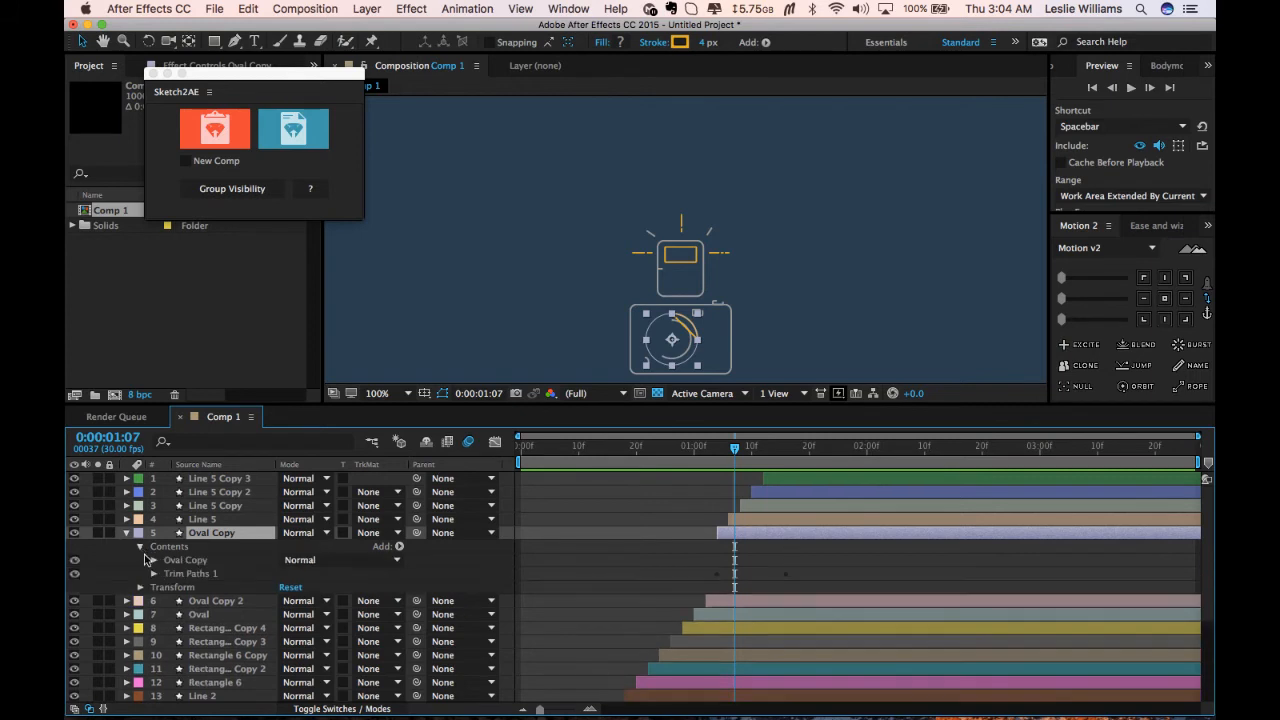
left_click(154, 574)
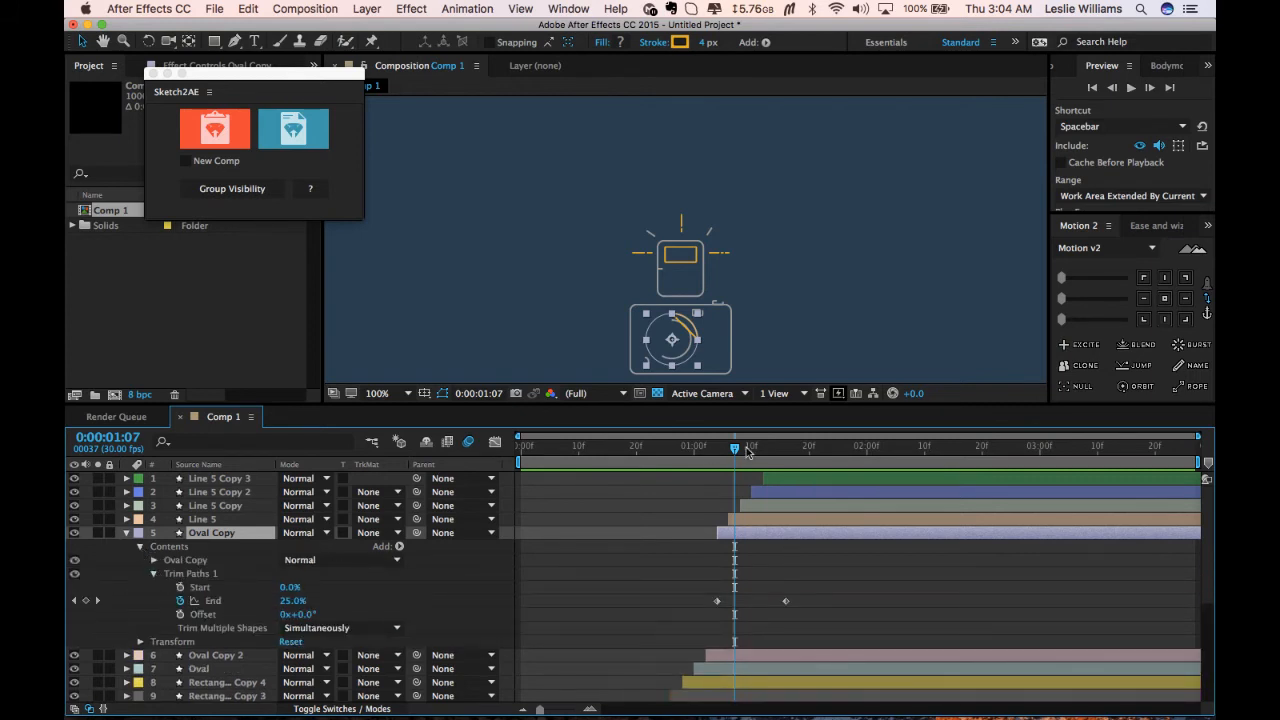
mouse_move(735, 452)
left_mouse_down()
mouse_move(786, 452)
mouse_move(735, 452)
left_mouse_up()
left_click(345, 627)
left_click(322, 660)
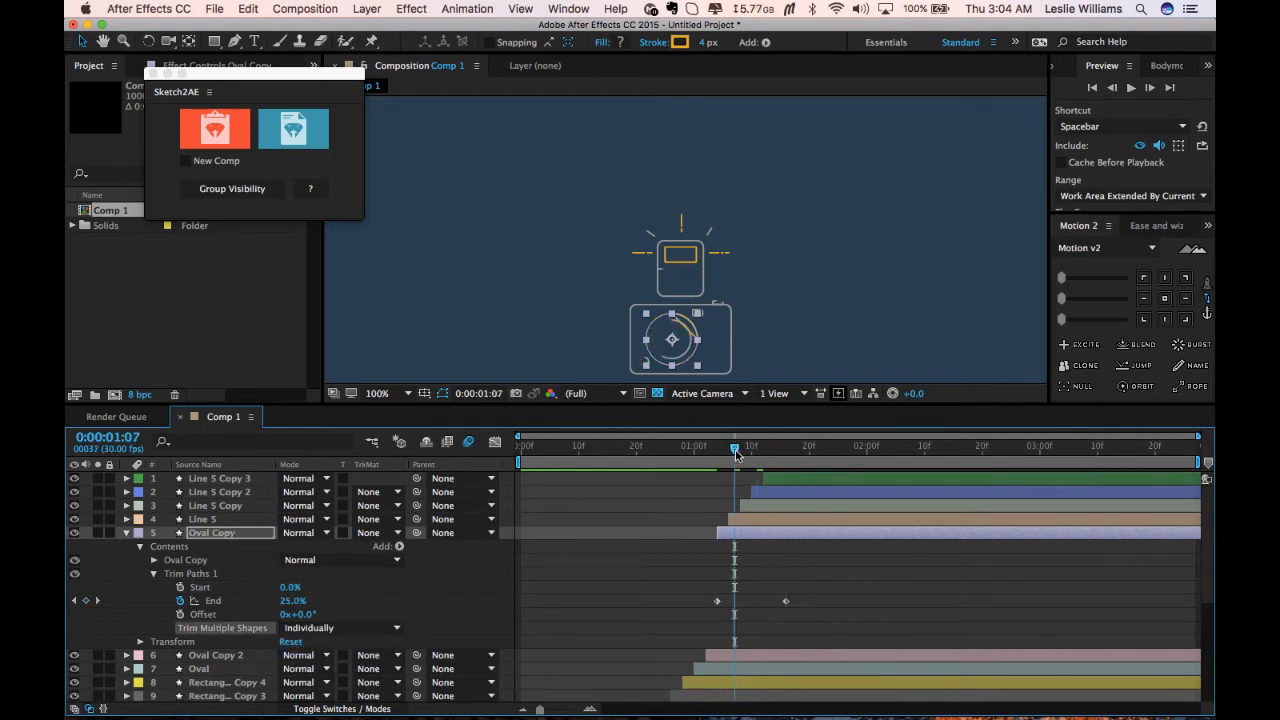
left_click(345, 627)
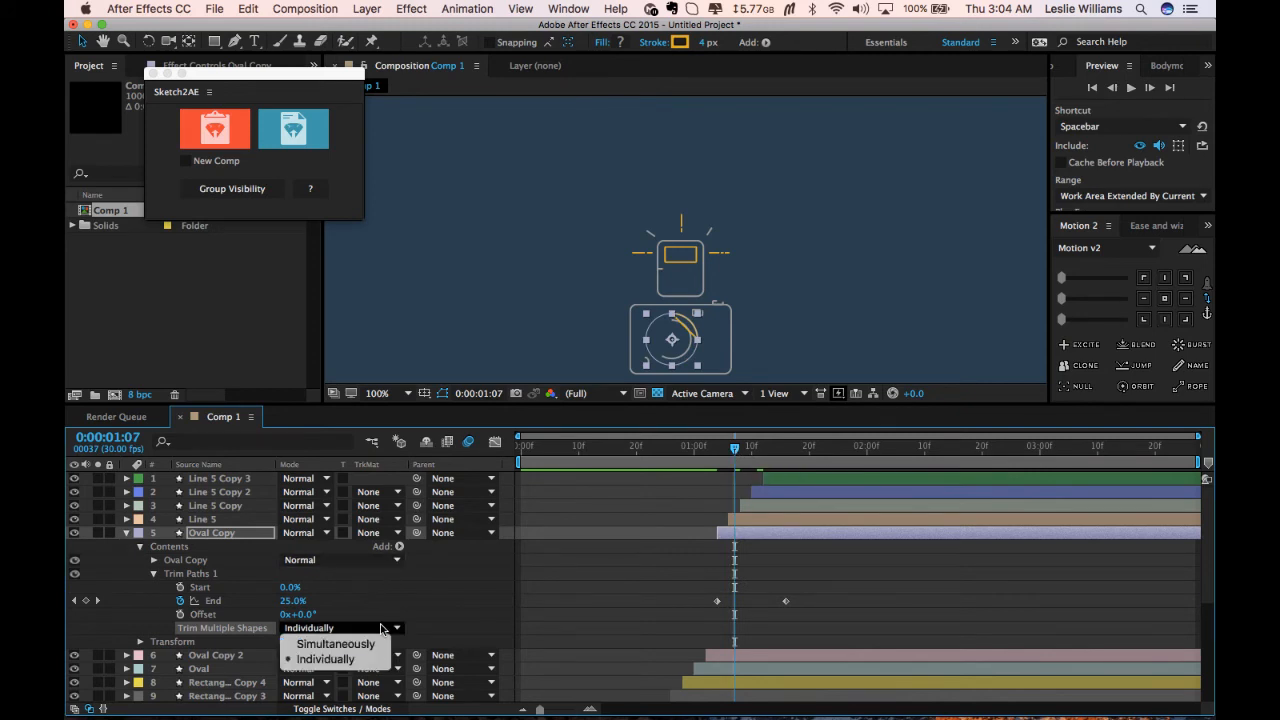
left_click(330, 641)
Set the Oval Copy layer's Trim Paths offset to 2°.
left_click(376, 560)
left_click(466, 568)
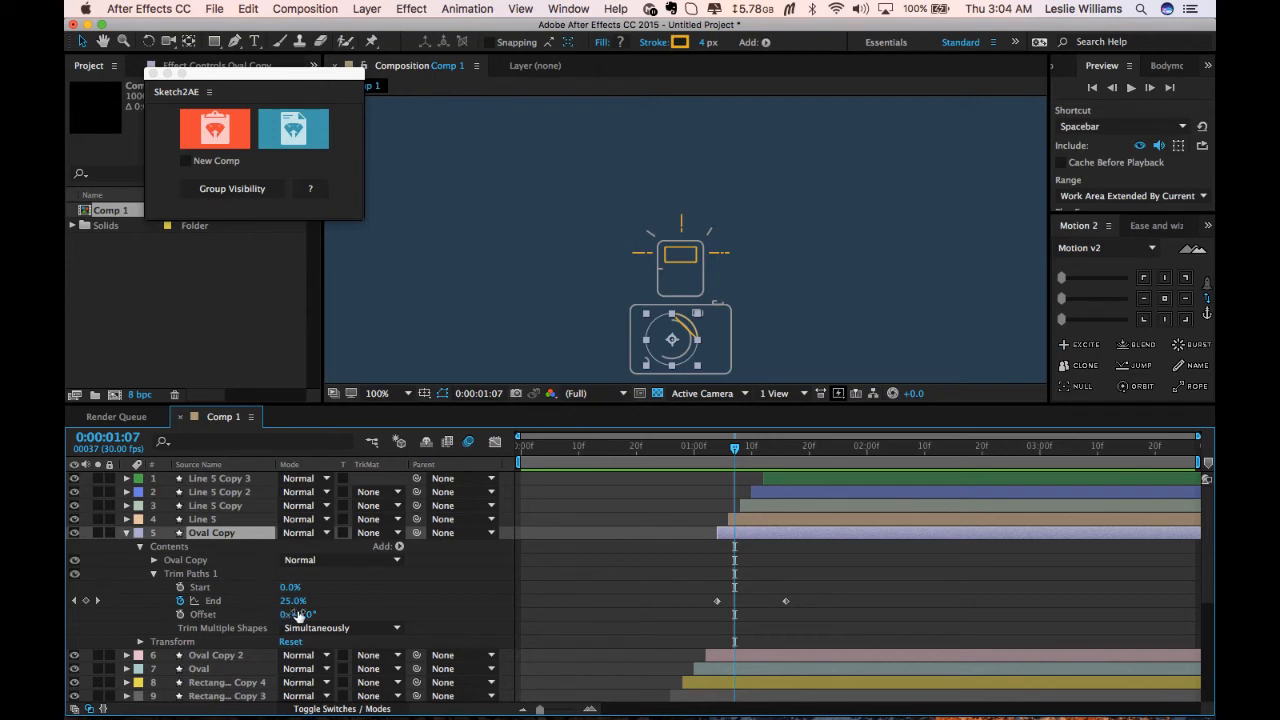
left_click_drag(297, 614, 310, 614)
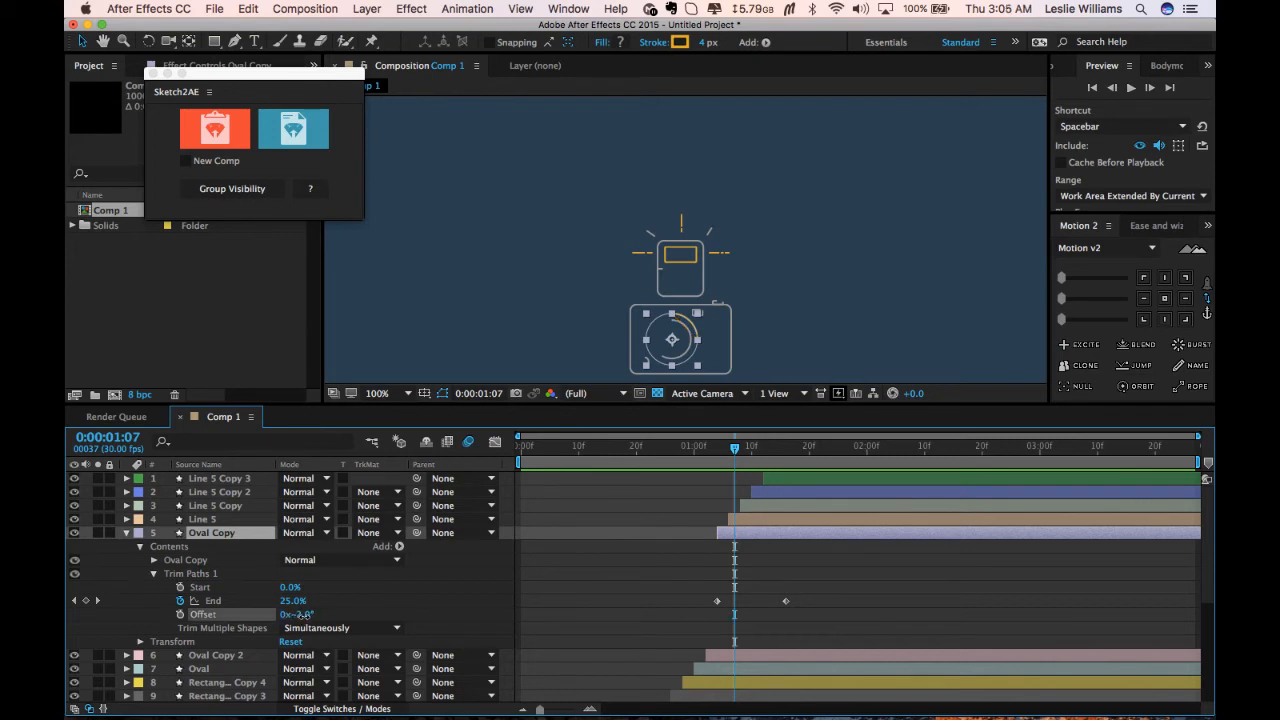
left_click(300, 614)
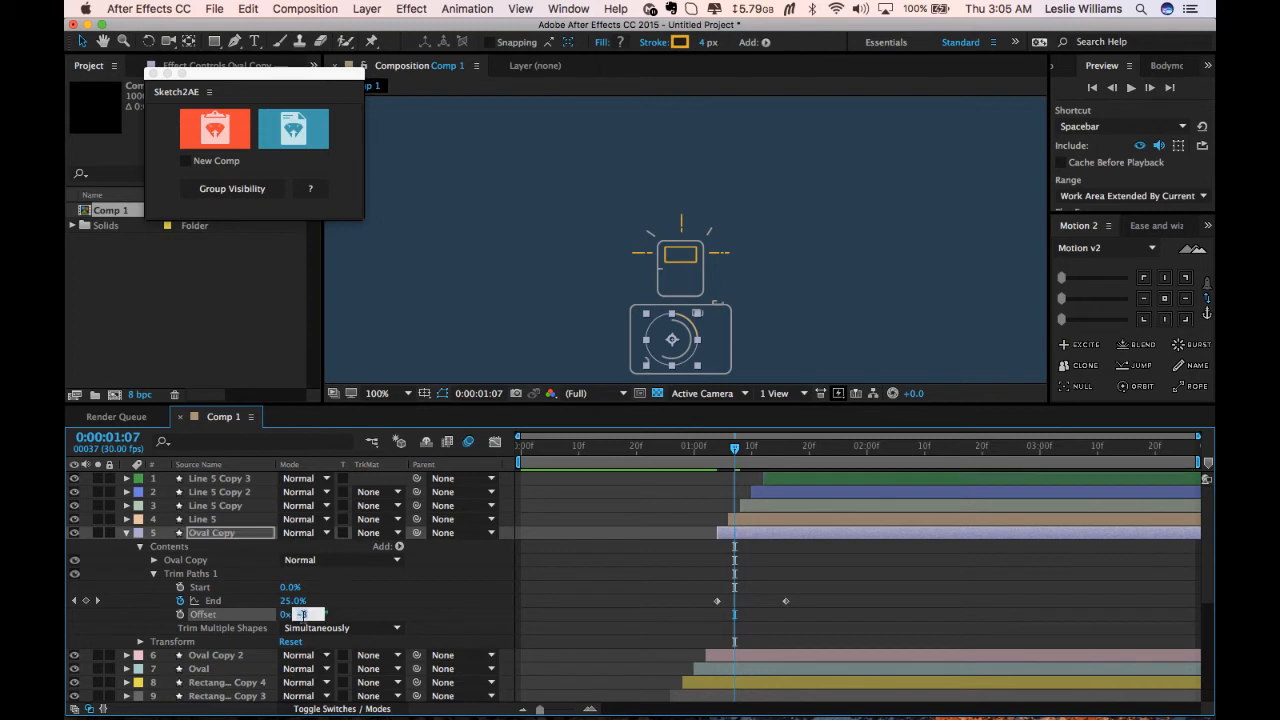
left_click(640, 583)
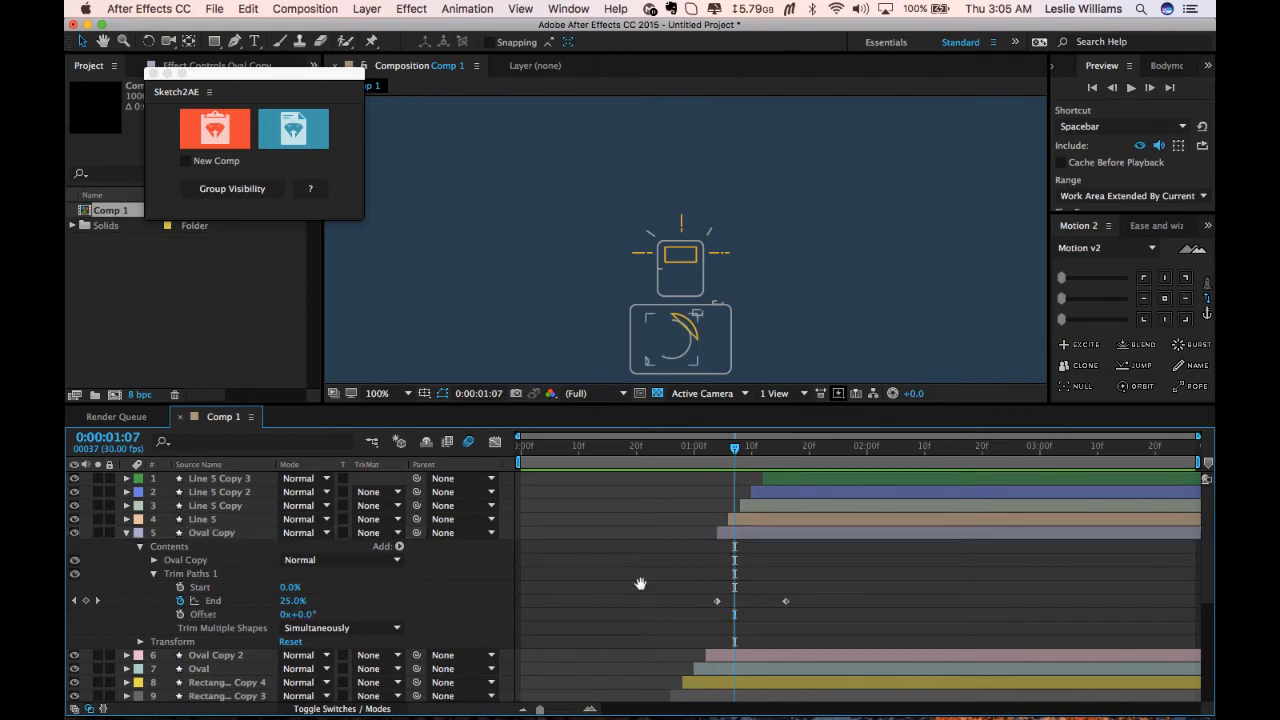
key("space")
key("space")
type("2")
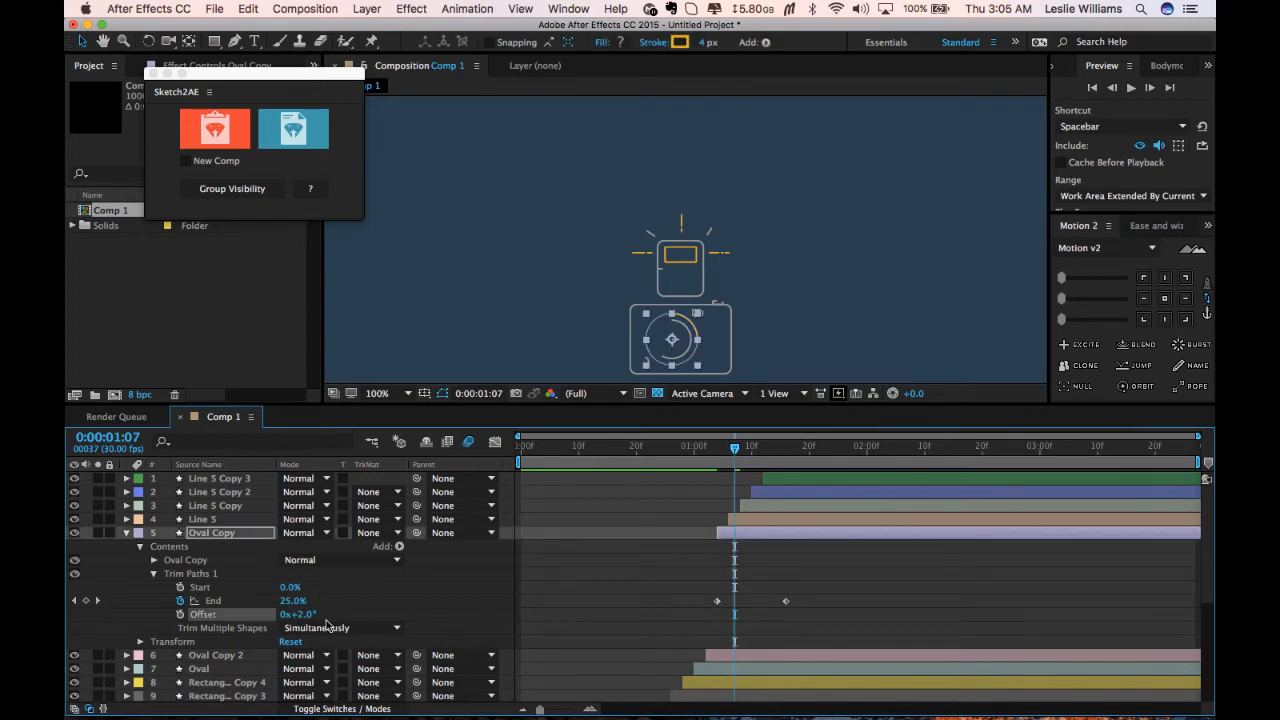
Preview the Oval Copy draw-on animation around frame 1:04 by playing and scrubbing the timeline.
left_click(574, 613)
left_click_drag(735, 449, 718, 450)
key("space")
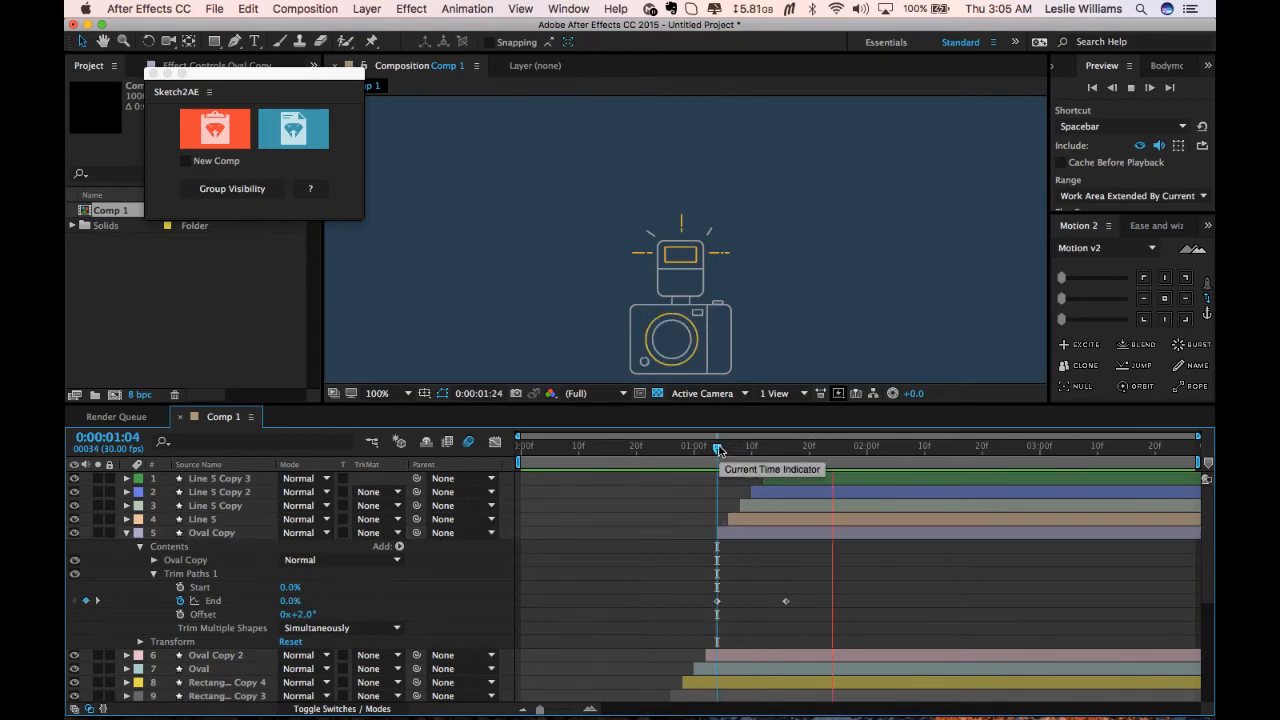
key("space")
left_click(712, 450)
key("space")
key("space")
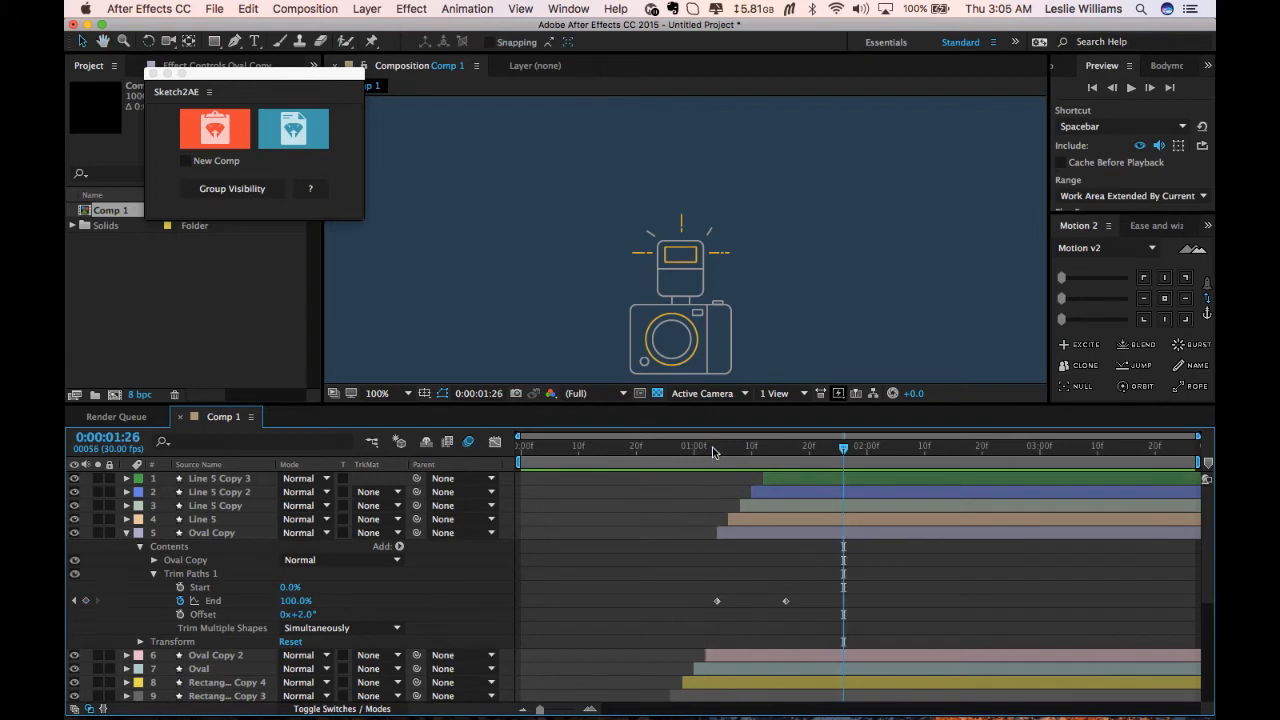
left_click(690, 452)
key("space")
key("space")
mouse_move(688, 452)
left_mouse_down()
mouse_move(756, 455)
mouse_move(711, 455)
left_mouse_up()
left_click(694, 350)
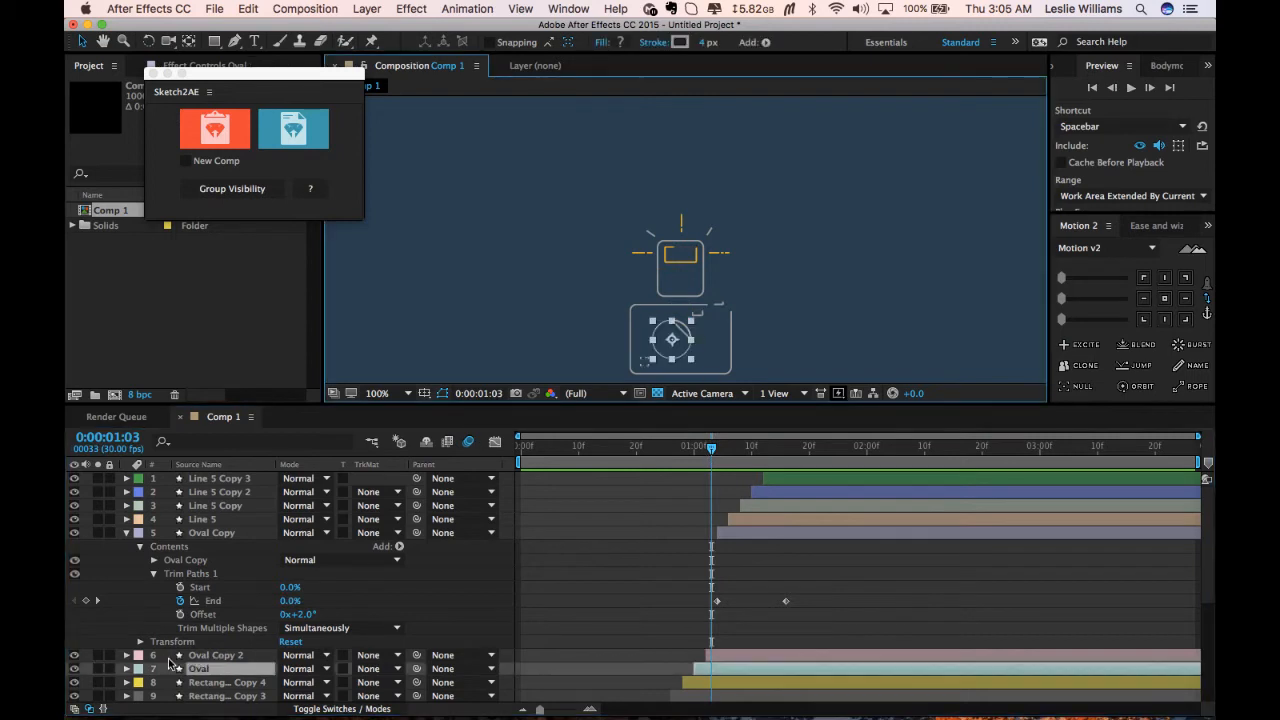
Expand the Oval layer's Trim Paths 1 properties and scrub the timeline to check its draw-on.
left_click(126, 668)
scroll(155, 560, "down", 4)
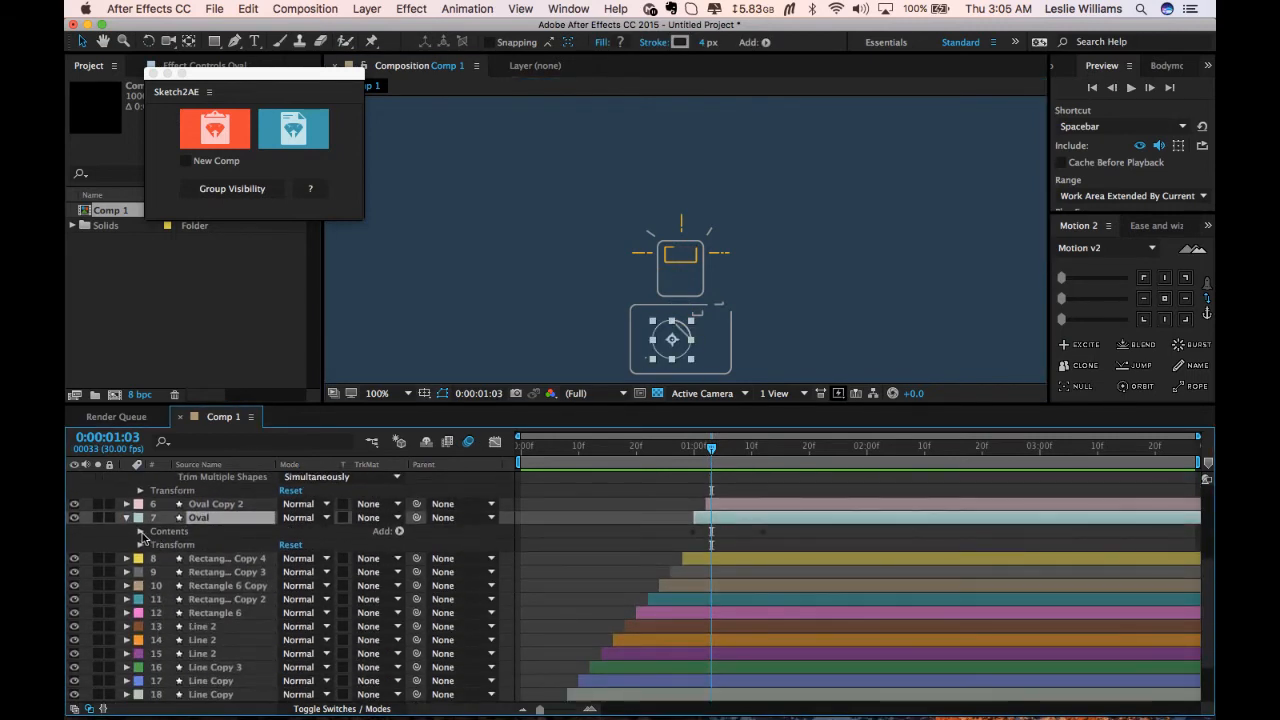
left_click(140, 531)
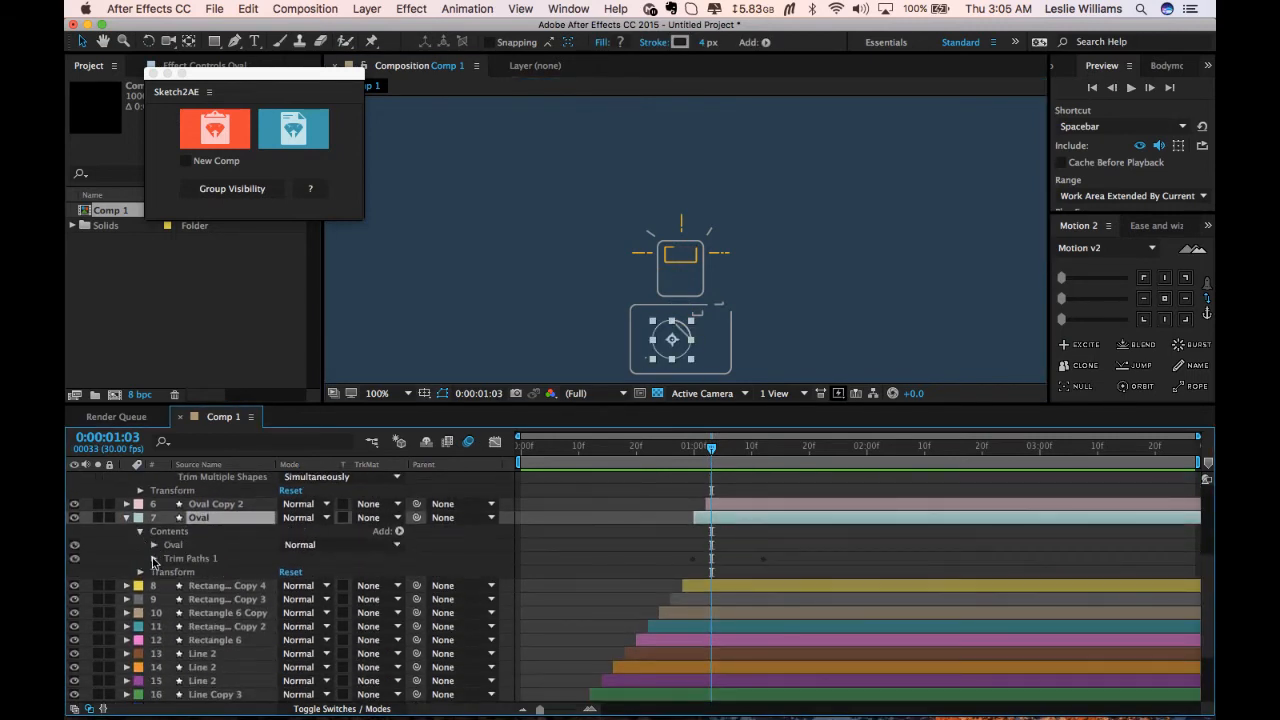
left_click(153, 558)
key("Return")
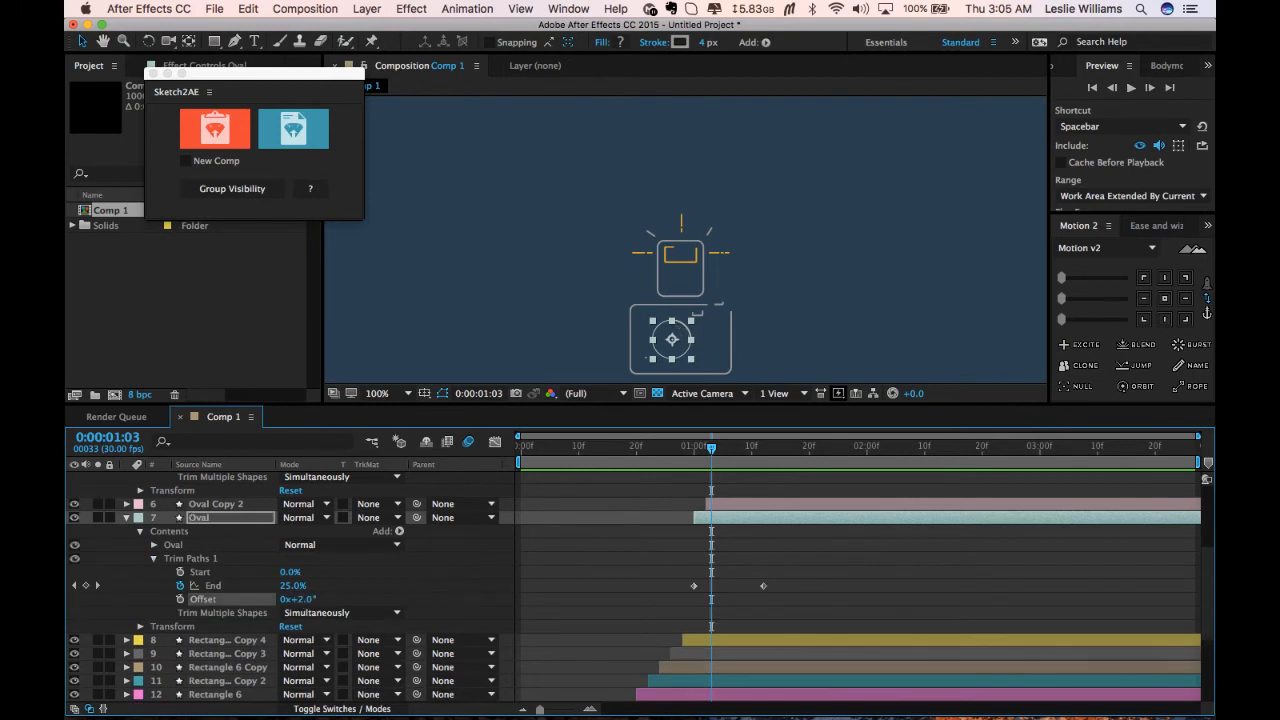
left_click(755, 556)
mouse_move(712, 450)
left_mouse_down()
mouse_move(700, 450)
mouse_move(858, 470)
mouse_move(522, 482)
mouse_move(835, 485)
mouse_move(690, 480)
mouse_move(845, 478)
mouse_move(672, 478)
mouse_move(841, 464)
left_mouse_up()
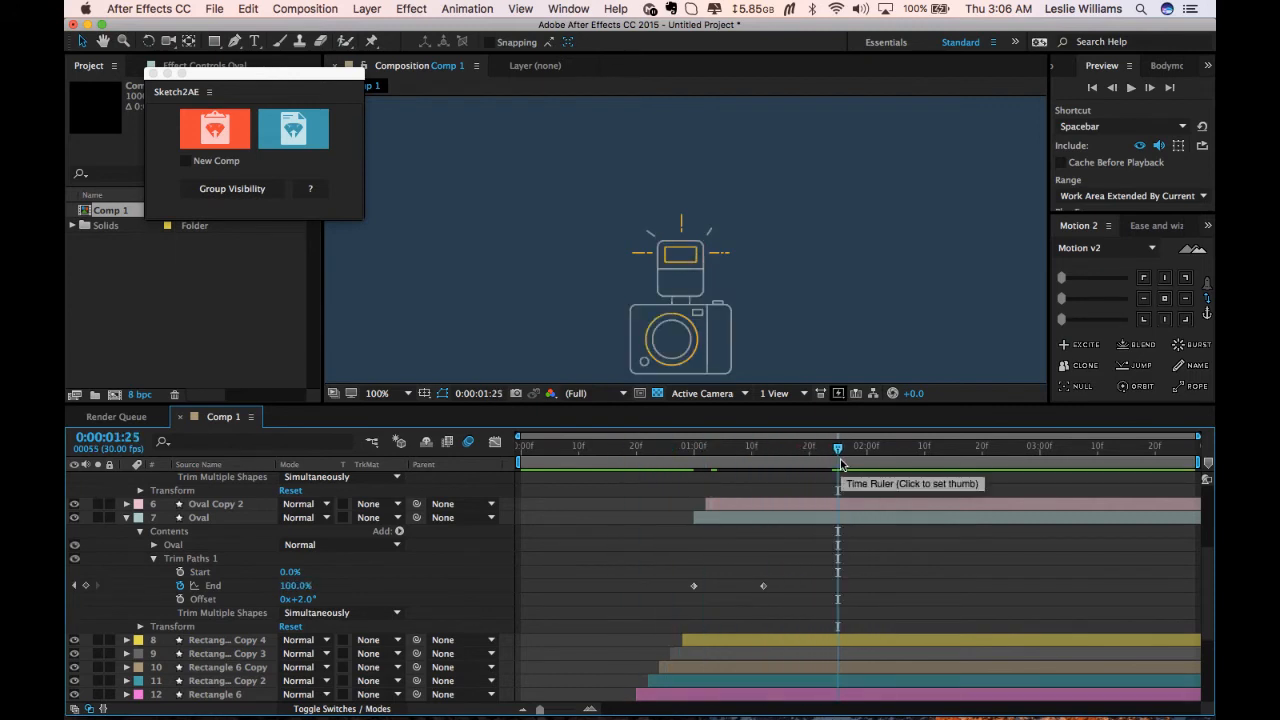